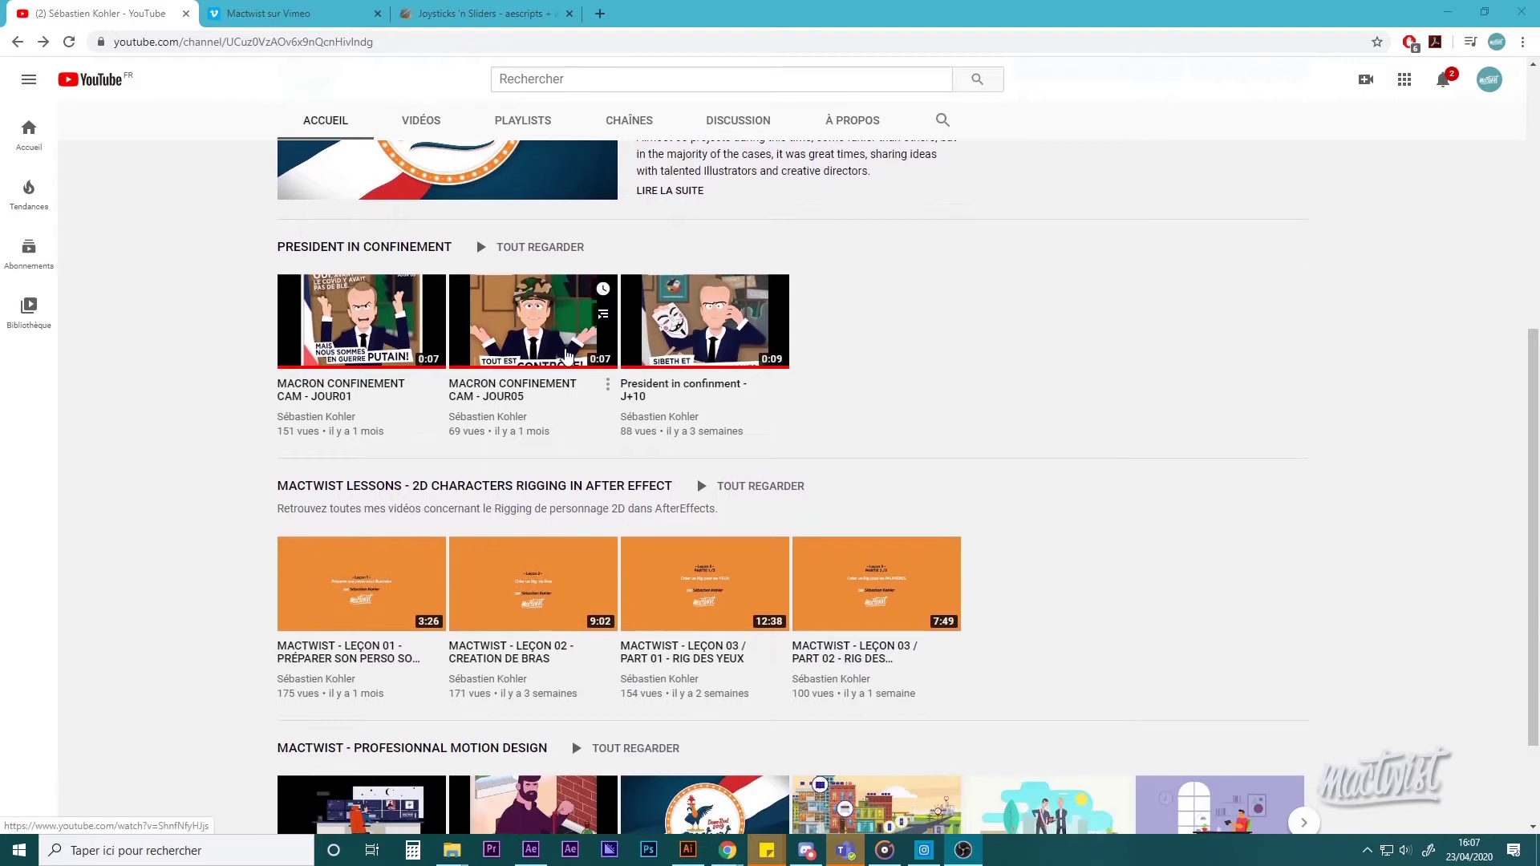
- Look through the channel's video sections and the Joysticks 'n Sliders product page on aescripts
scroll(566, 356, down, 3)
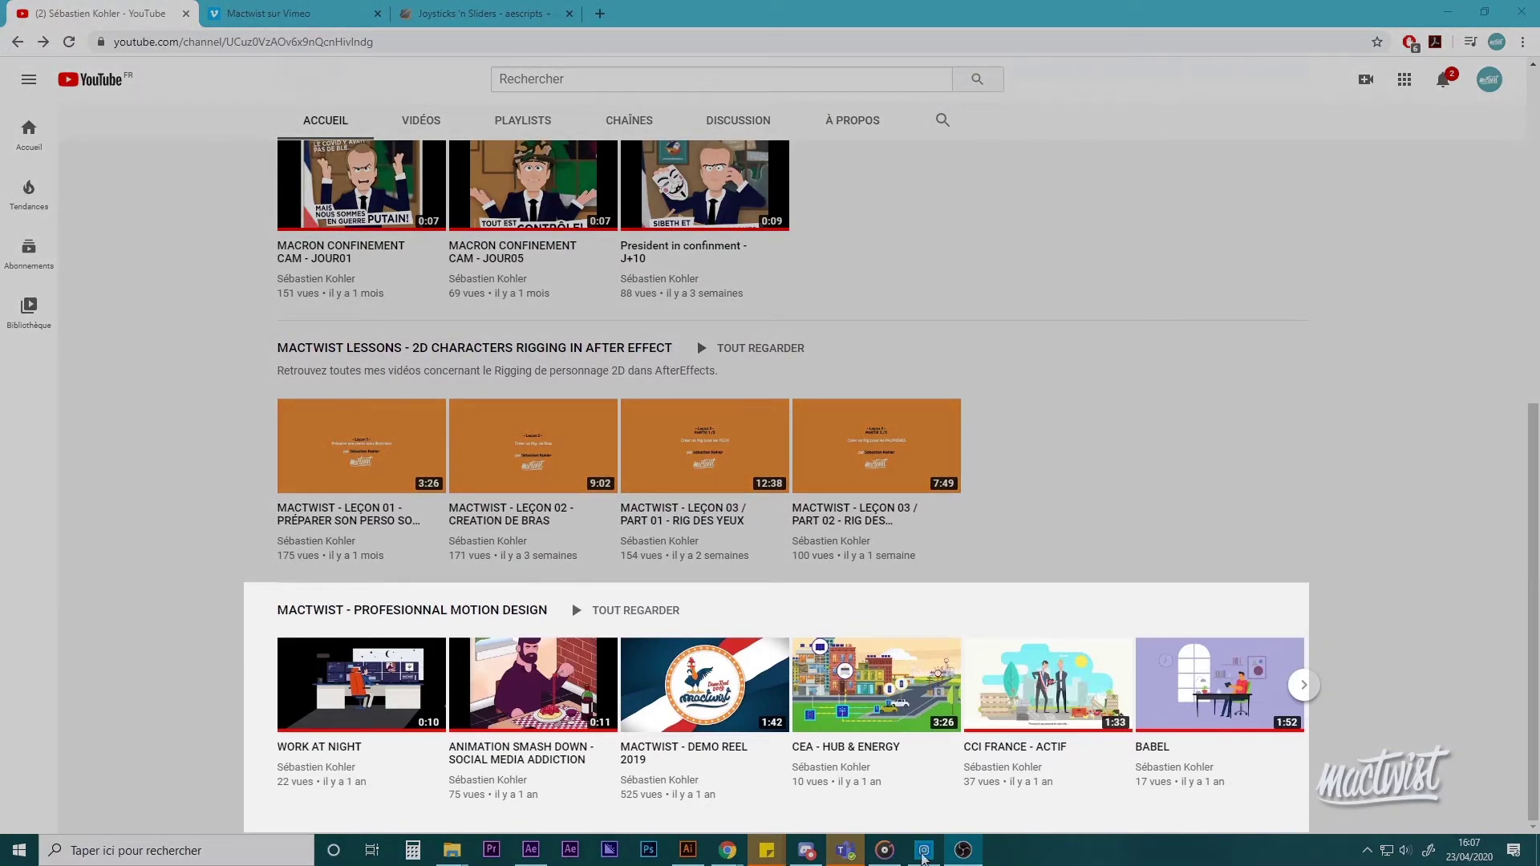
key(ctrl+Tab)
scroll(425, 316, down, 3)
scroll(426, 316, down, 3)
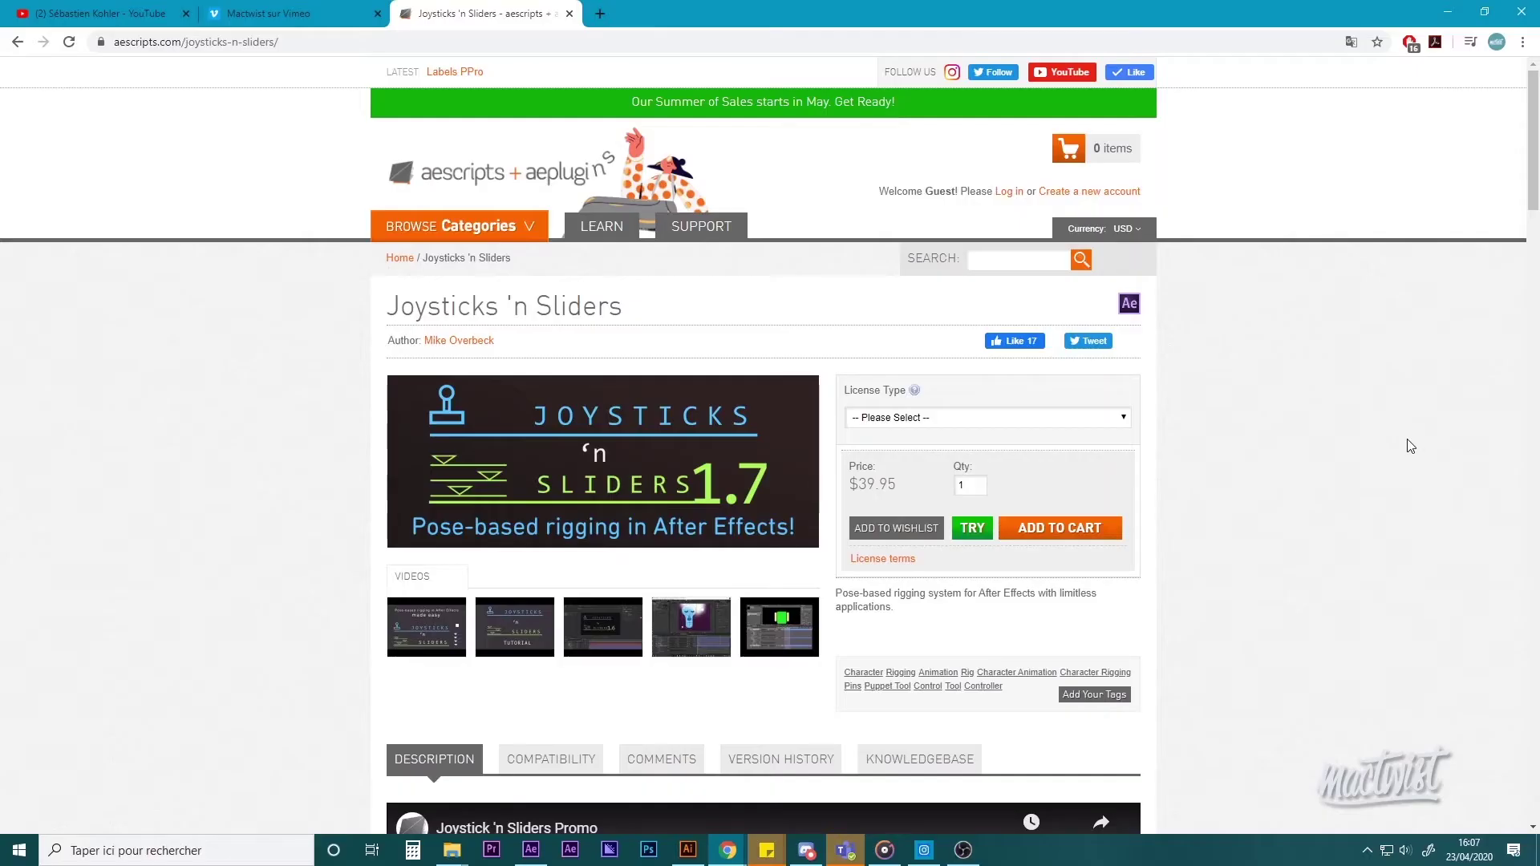
scroll(1410, 446, down, 20)
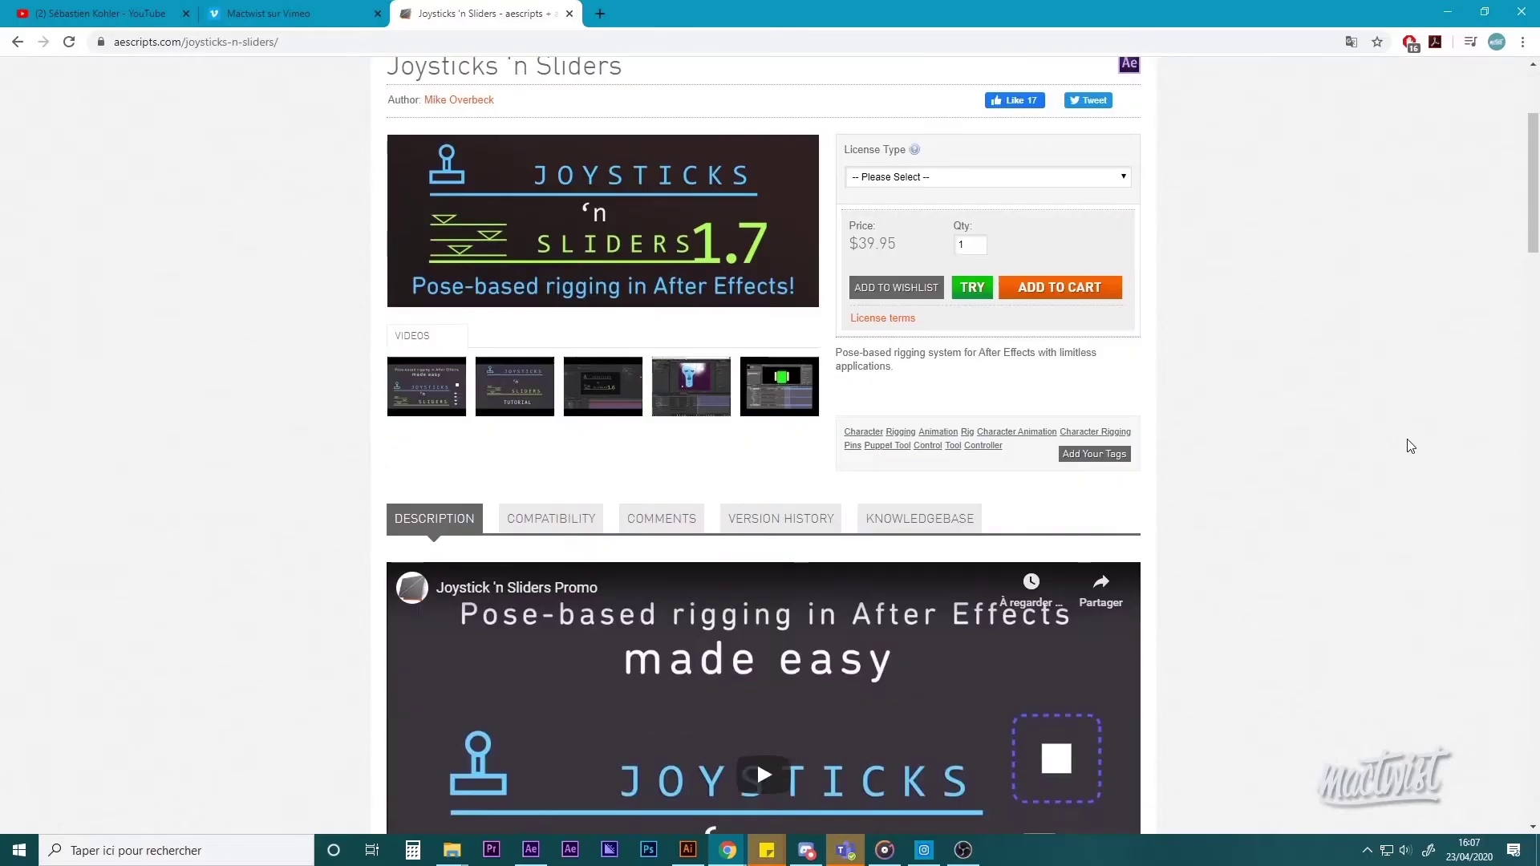
scroll(1410, 446, down, 8)
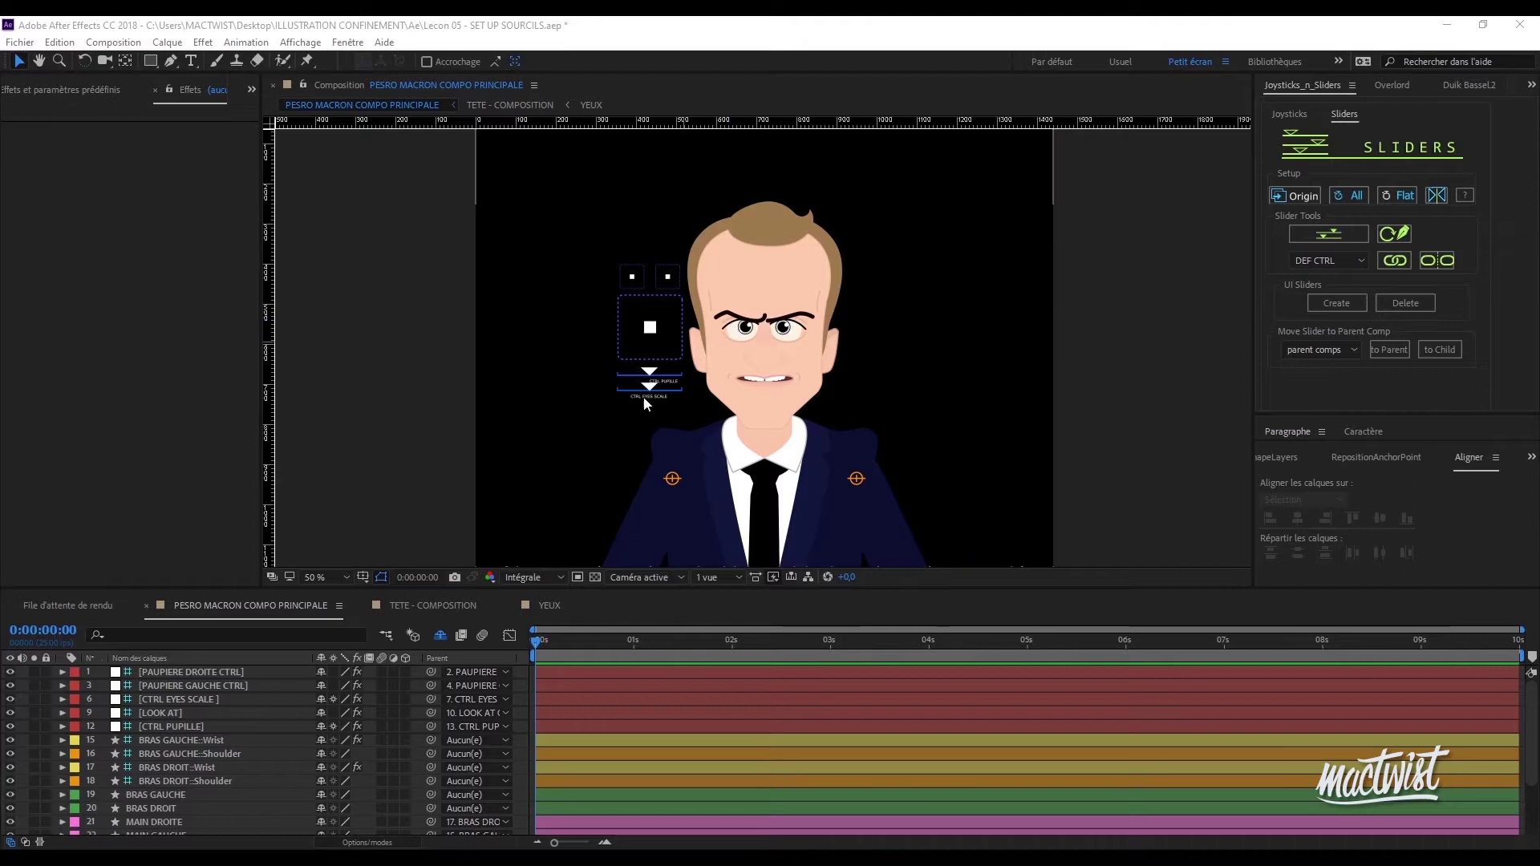
- In After Effects, open the TETE - COMPOSITION precomposition from the main composition and select its TETE - SOURCILS layer
drag(448, 588, 450, 579)
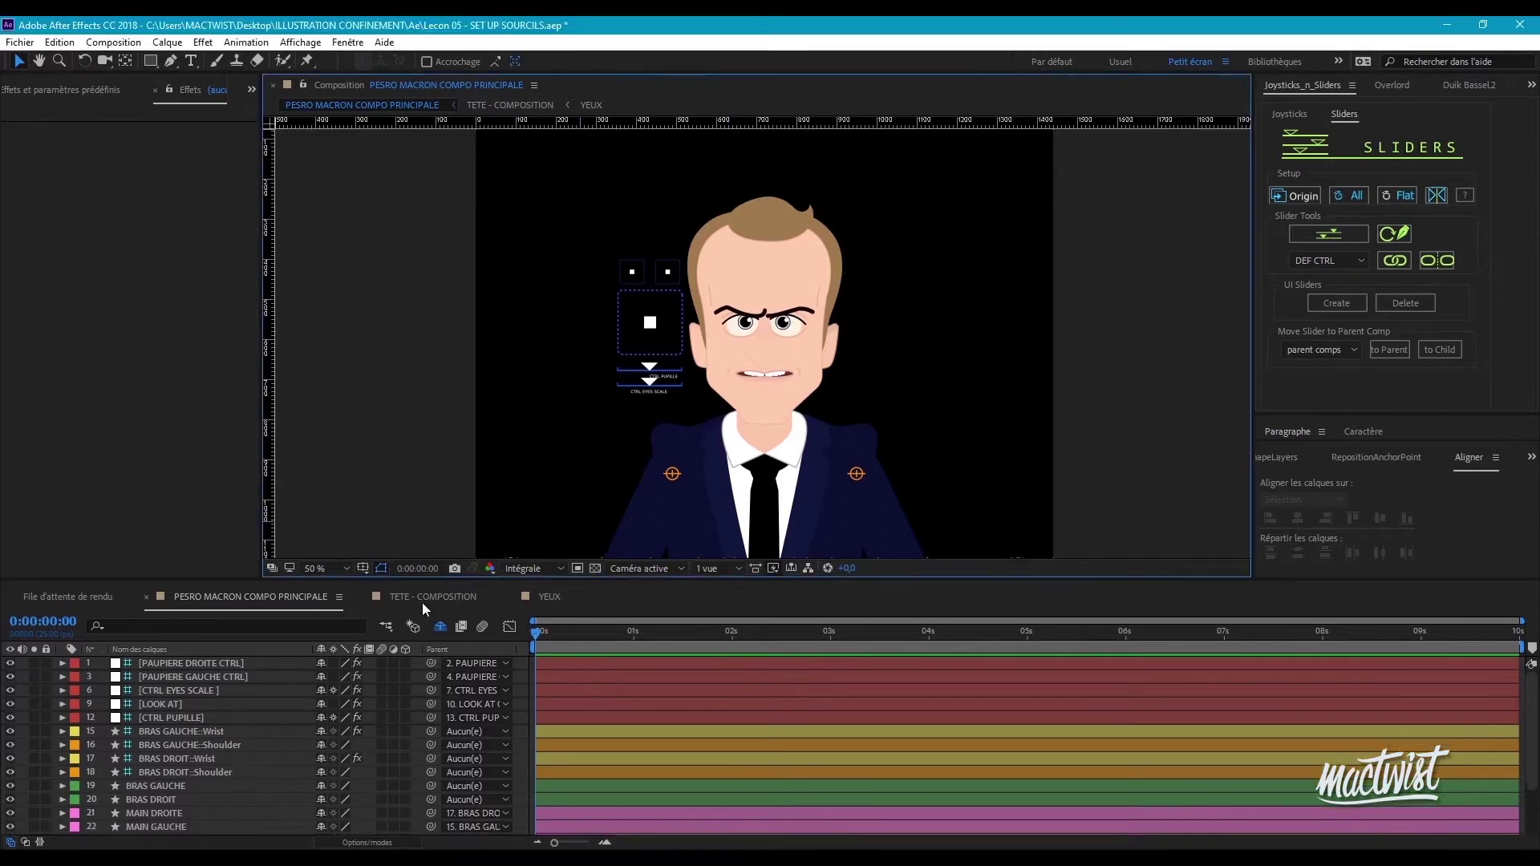
scroll(166, 781, down, 5)
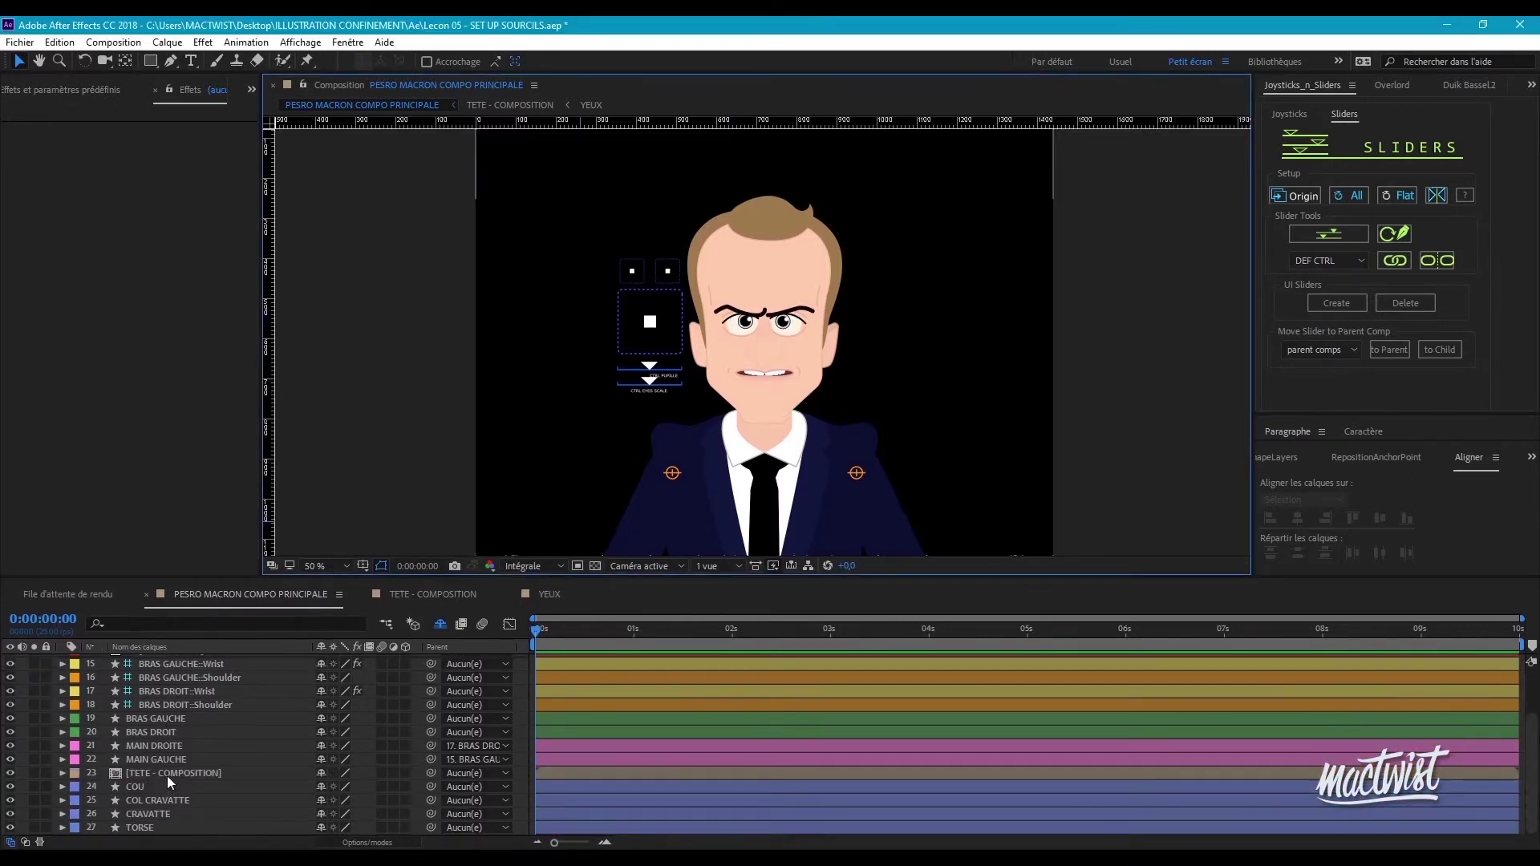
double_click(167, 775)
click(176, 676)
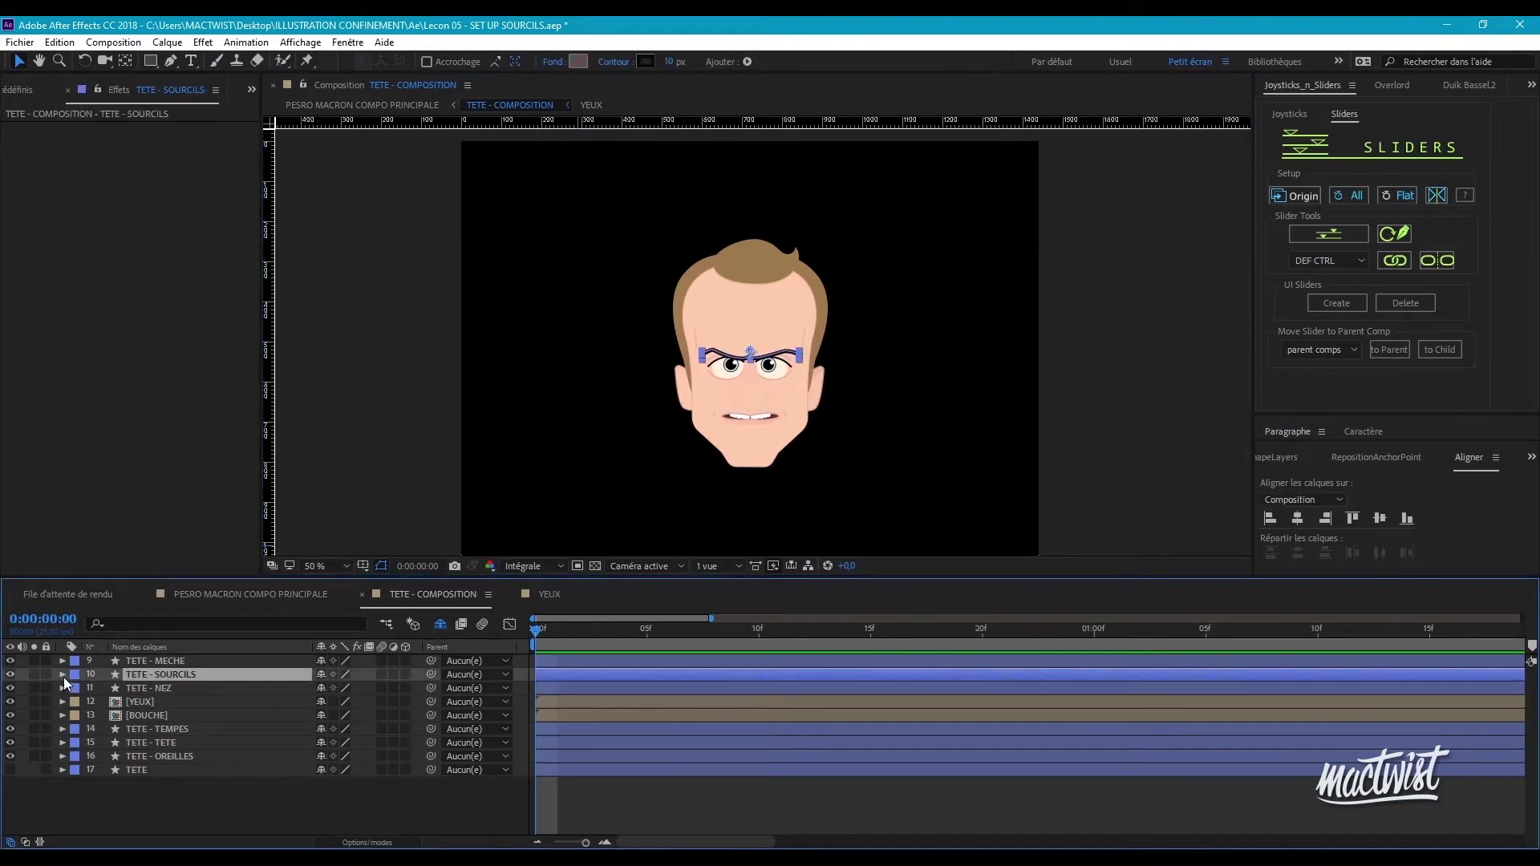
- Enable path (Tracé) keyframing at frame 0 for both TRACE GAUCHE and TRACE DROITE in the TETE - SOURCILS layer
click(63, 676)
click(90, 715)
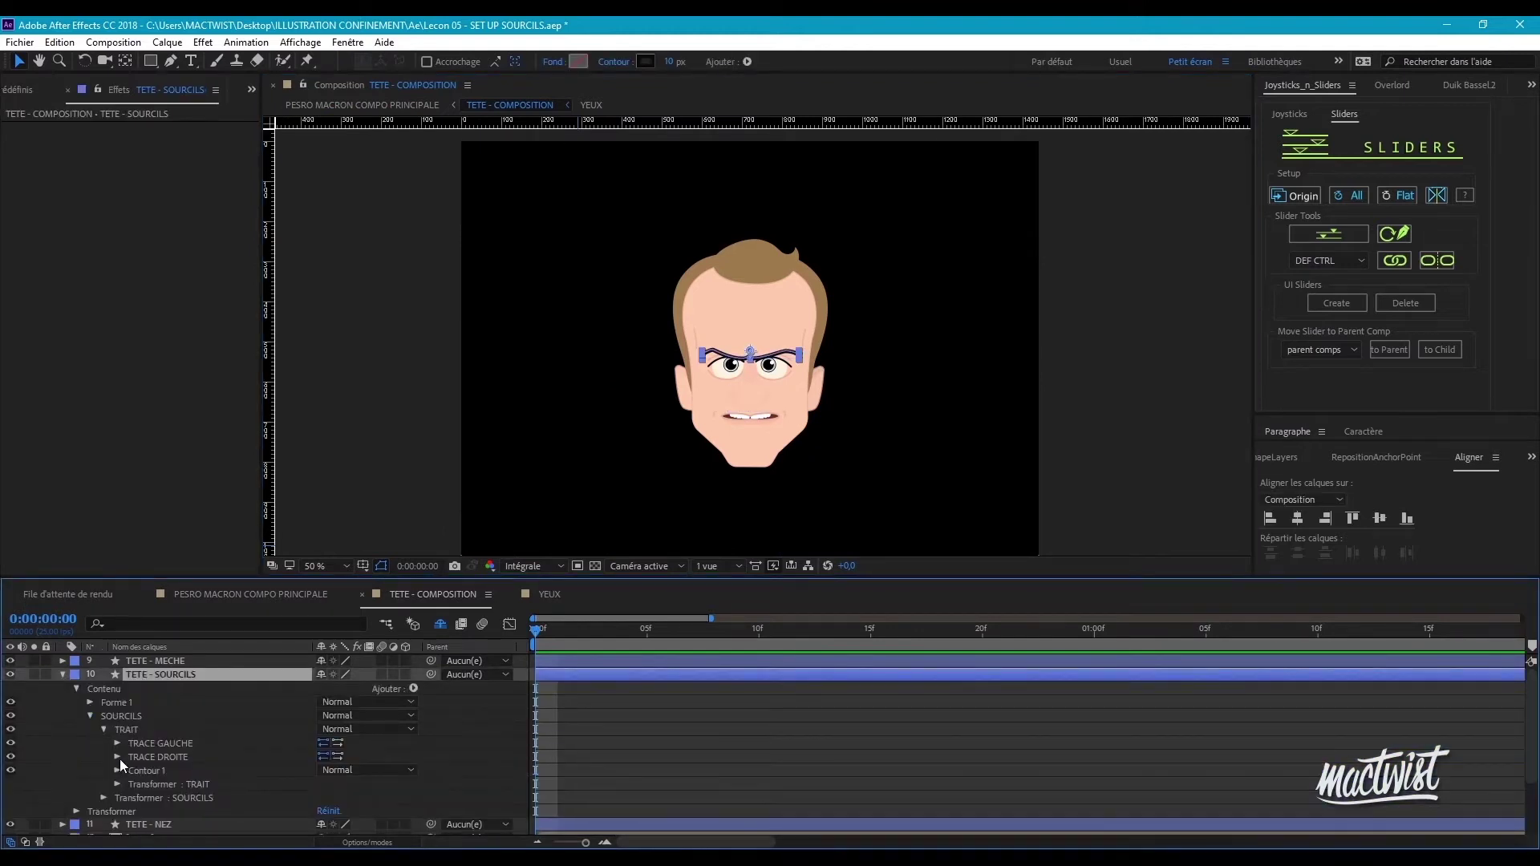
click(118, 744)
click(144, 756)
click(144, 784)
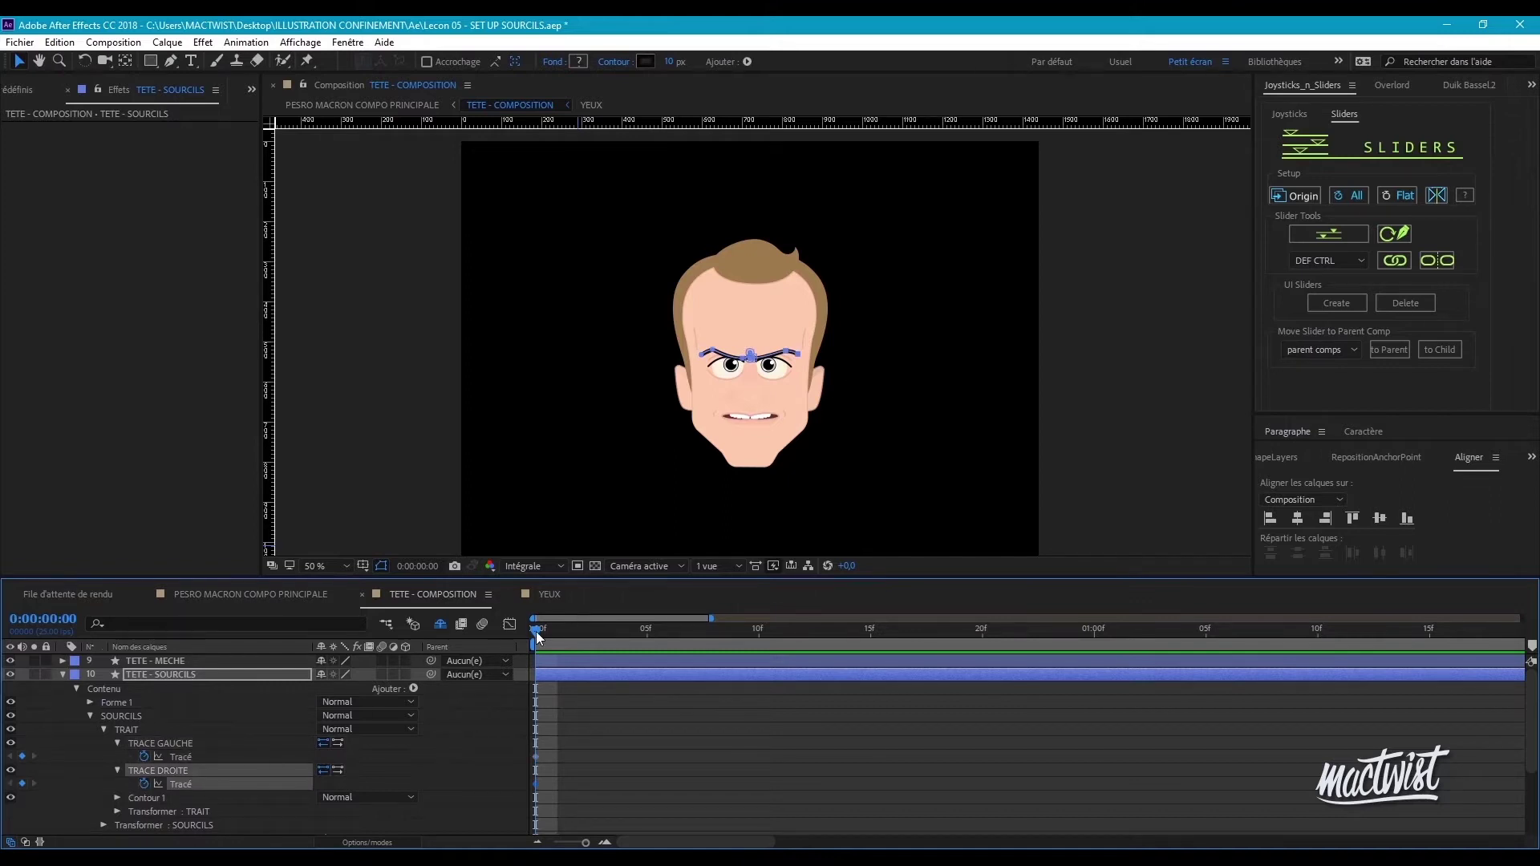
- Show only the keyframed properties of TETE - SOURCILS and go to frame 1
click(63, 676)
scroll(535, 639, up, 3)
click(242, 675)
key(u)
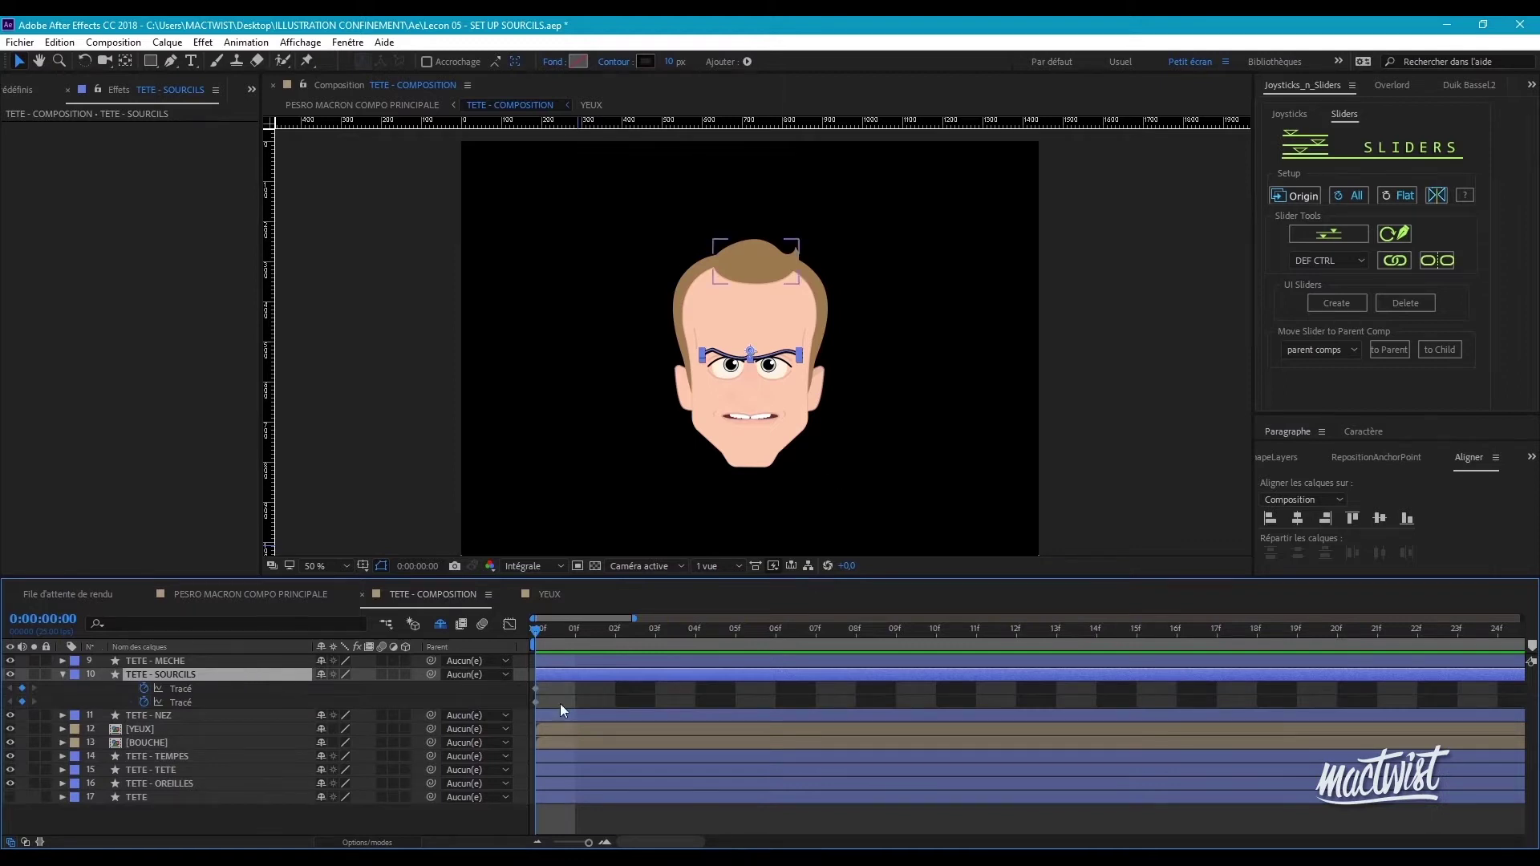
drag(540, 636, 578, 636)
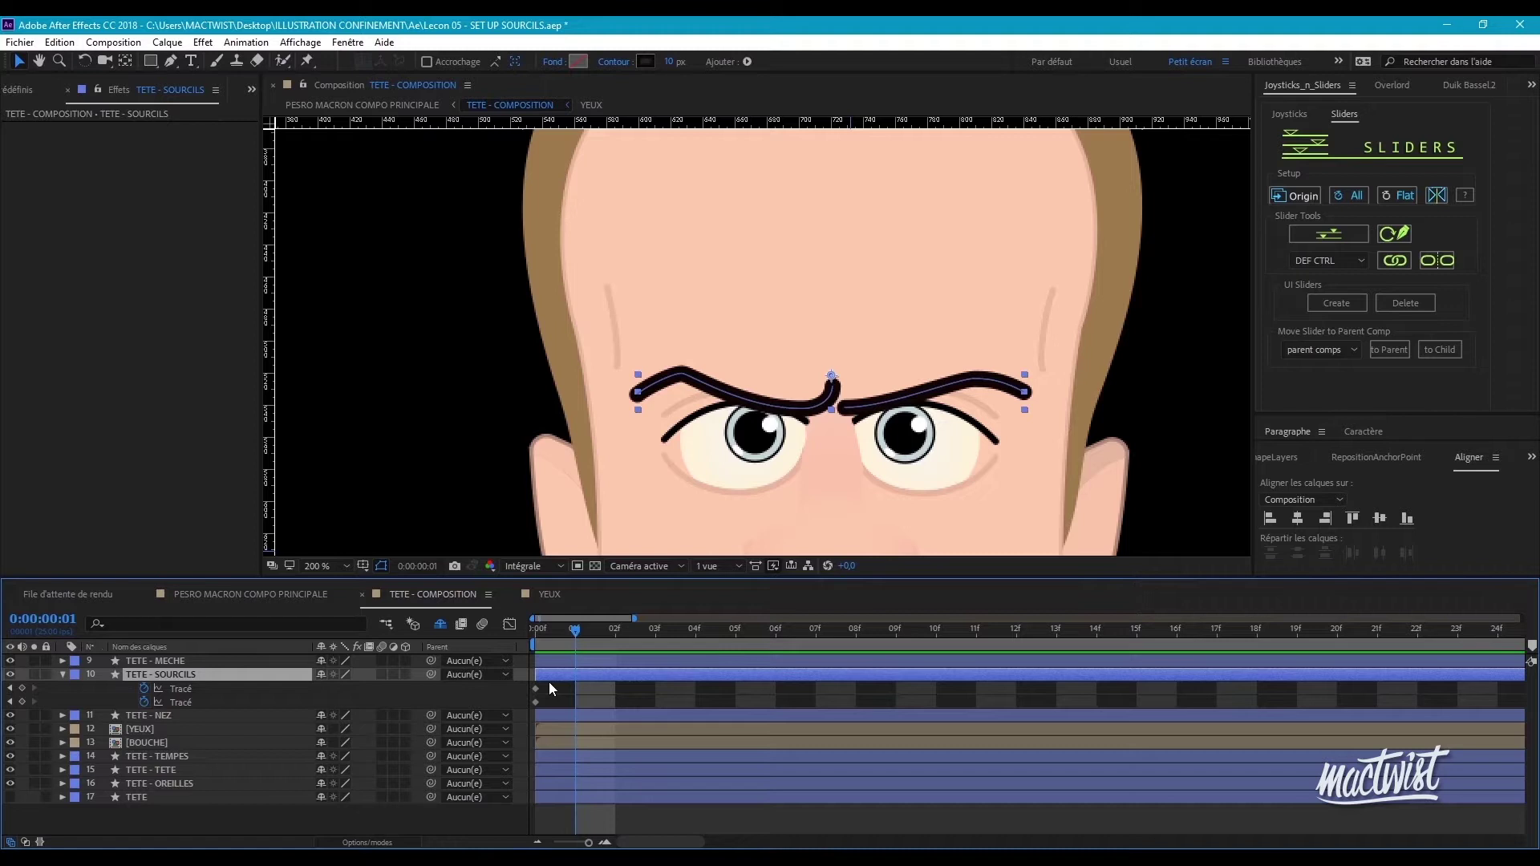
- Place horizontal guides at the heights of the left eyebrow's points and a vertical guide through its inner end
drag(520, 123, 838, 409)
key(g)
scroll(826, 385, up, 2)
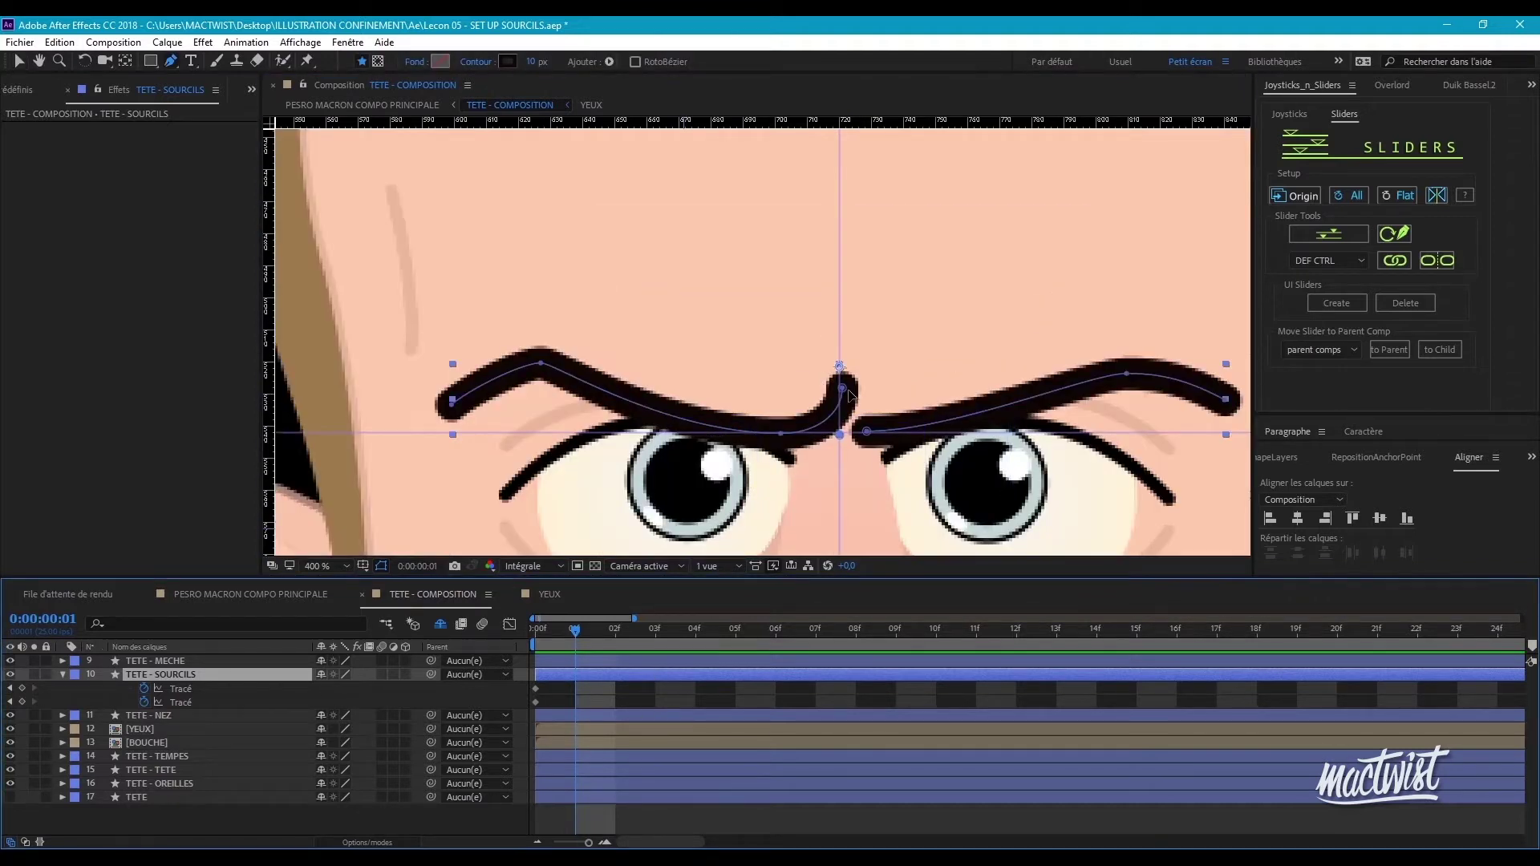
click(842, 389)
drag(842, 413, 842, 455)
key(ctrl+z)
drag(477, 120, 548, 362)
drag(770, 120, 845, 388)
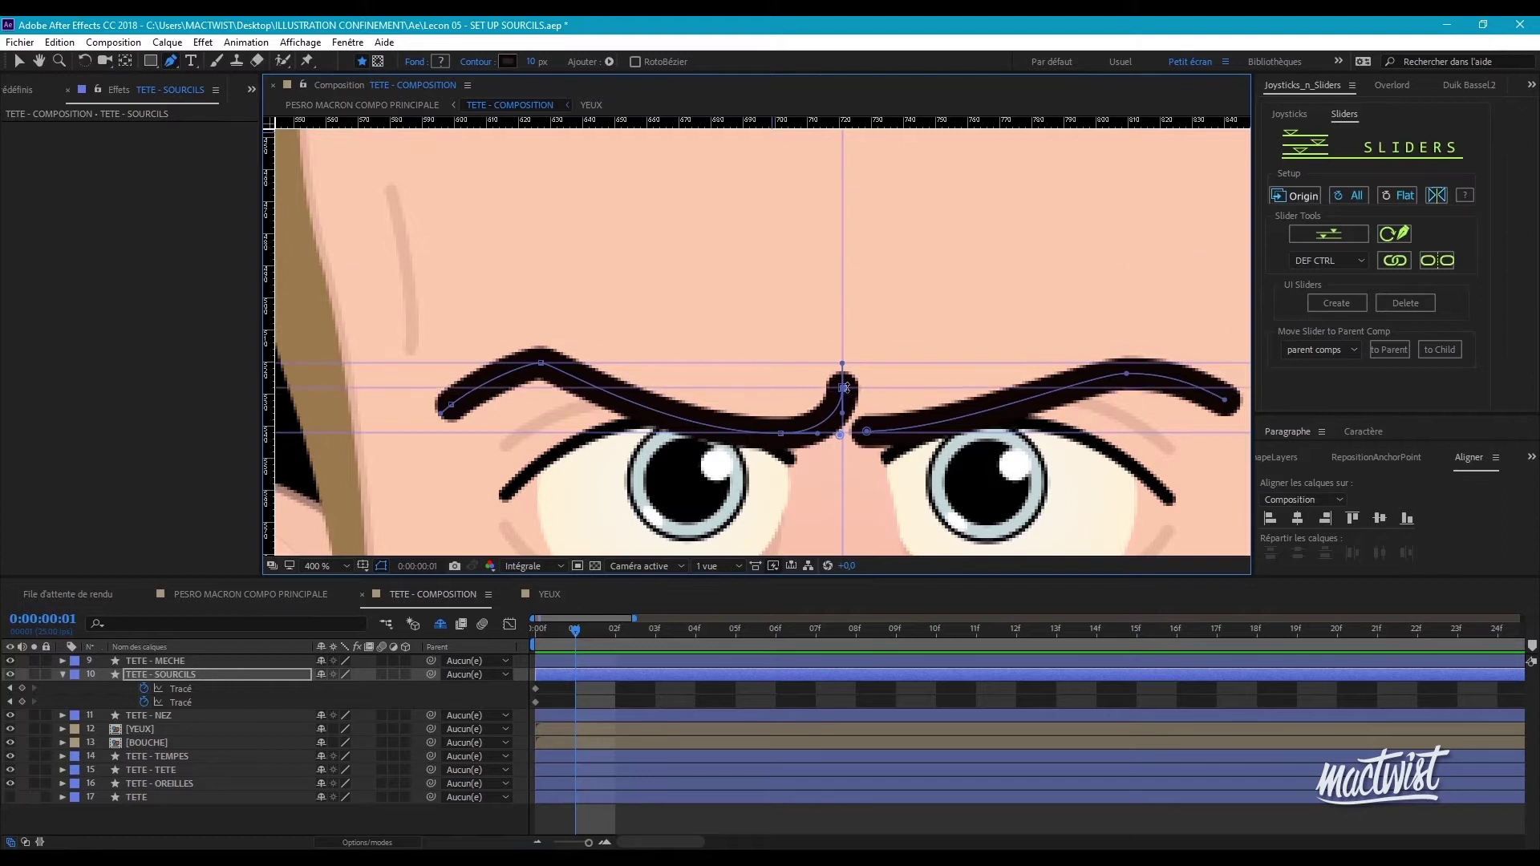
drag(465, 120, 454, 403)
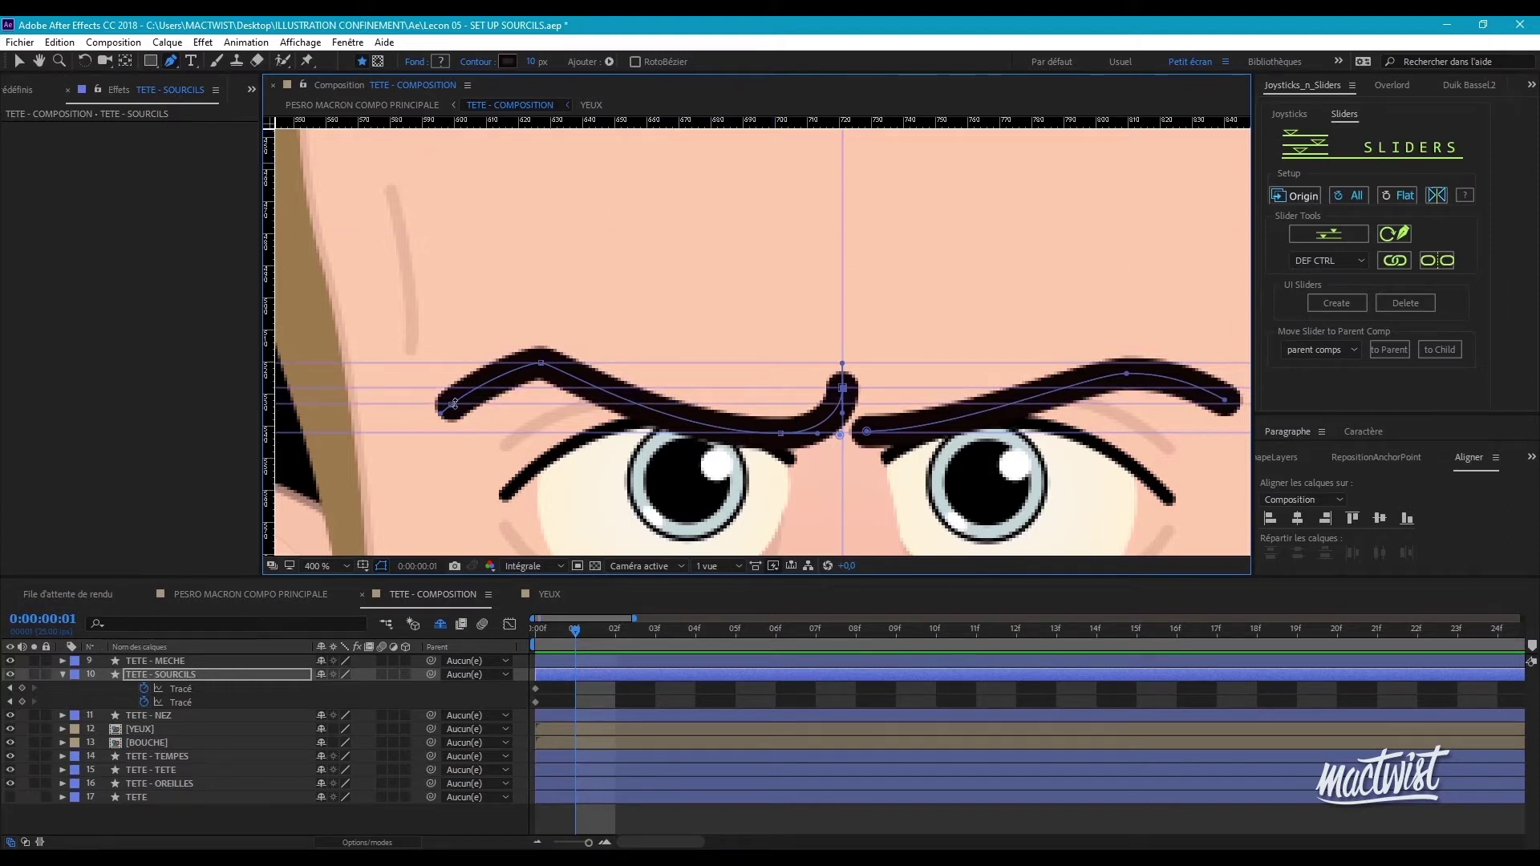
drag(1225, 399, 1233, 403)
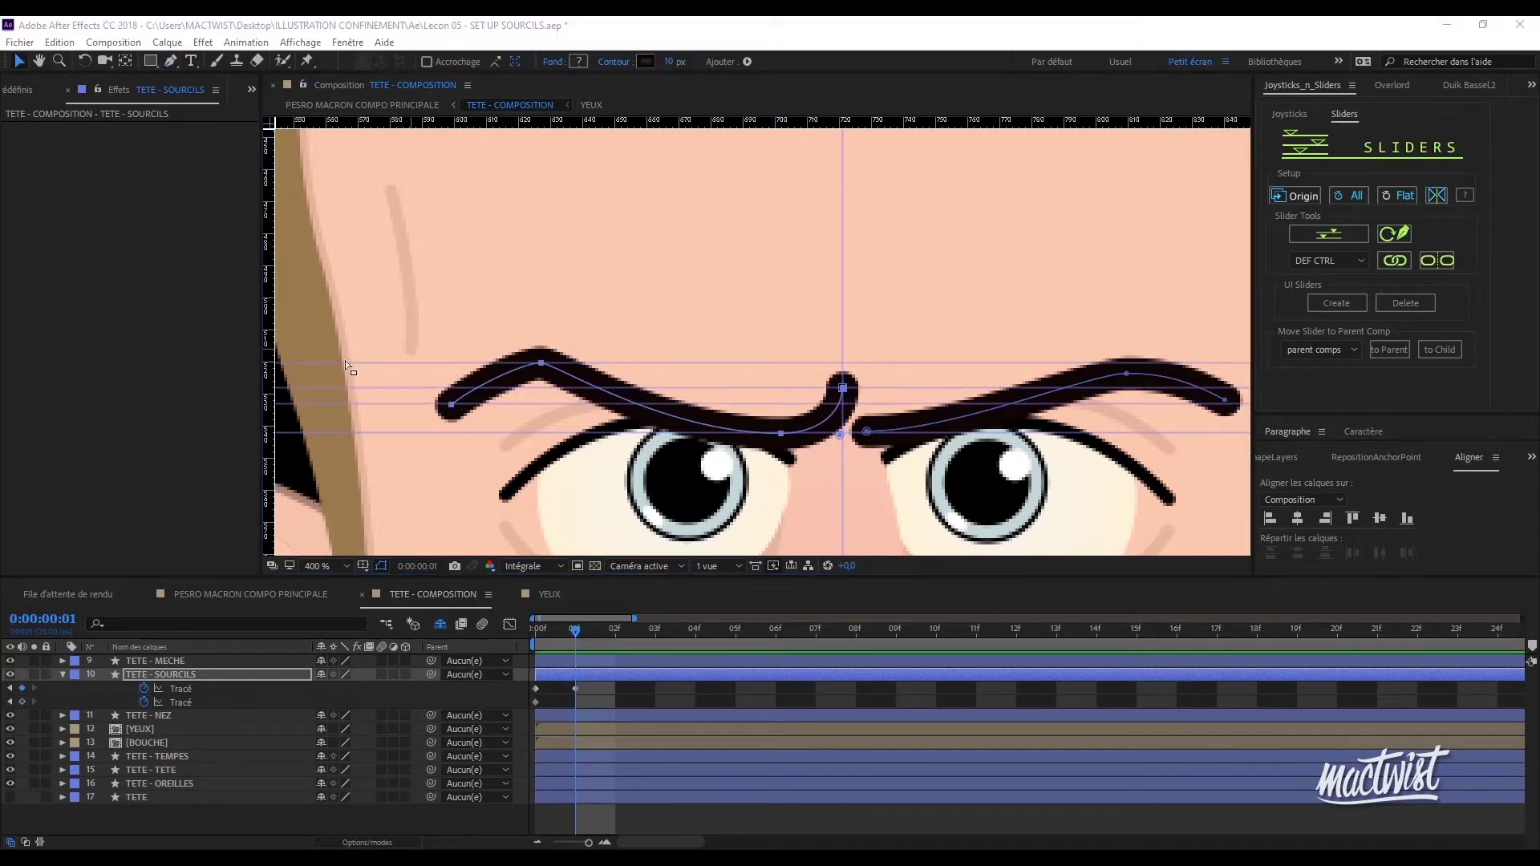
- Add vertical guides through the left eyebrow's peak, its lower curve point and its outer end
drag(270, 403, 555, 393)
scroll(537, 365, up, 2)
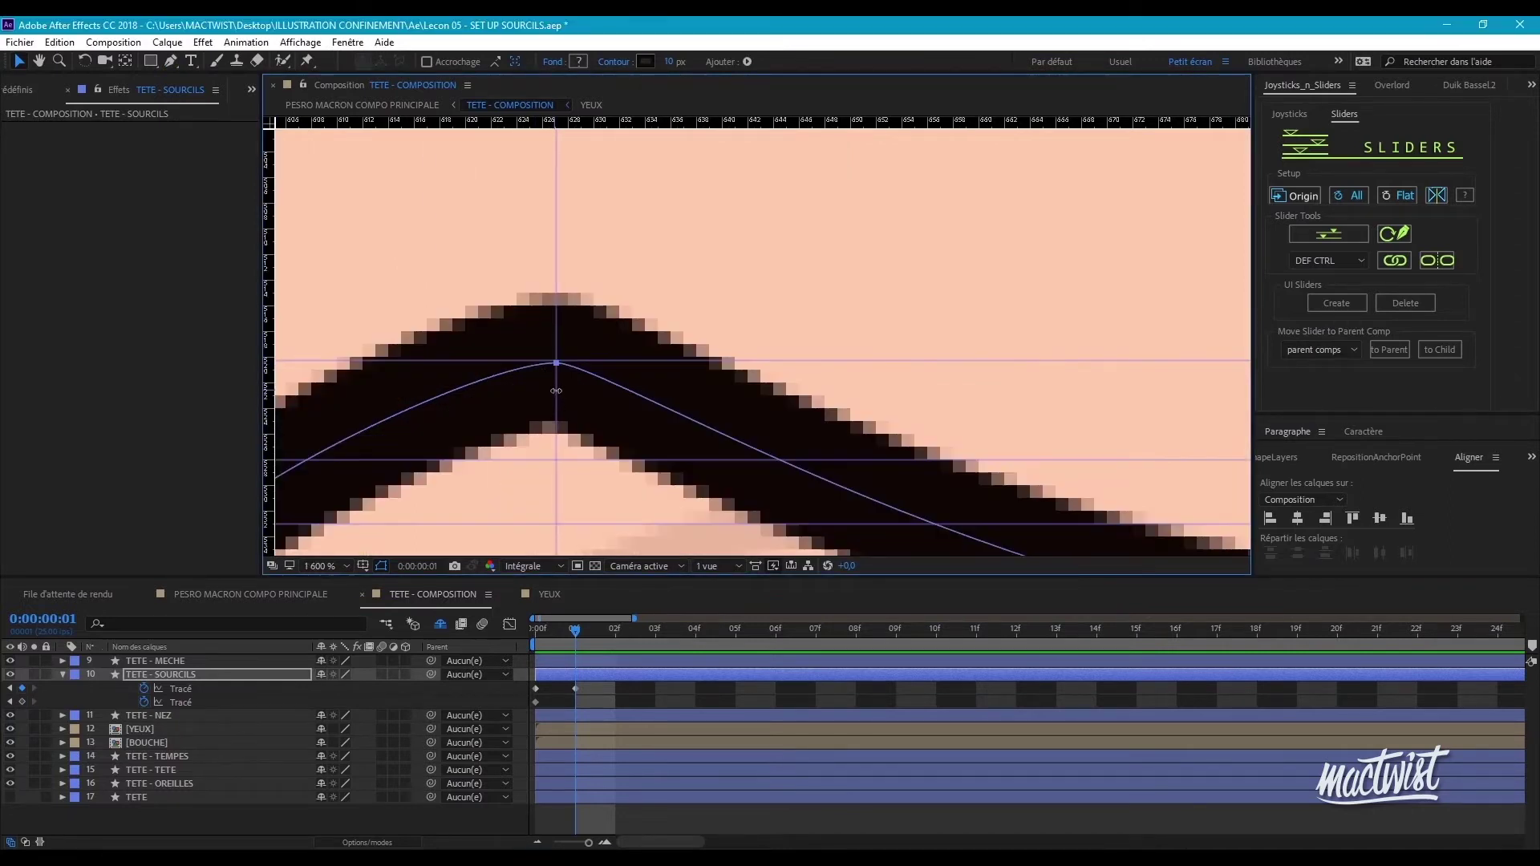
scroll(557, 393, down, 4)
scroll(629, 411, up, 4)
drag(521, 309, 1010, 333)
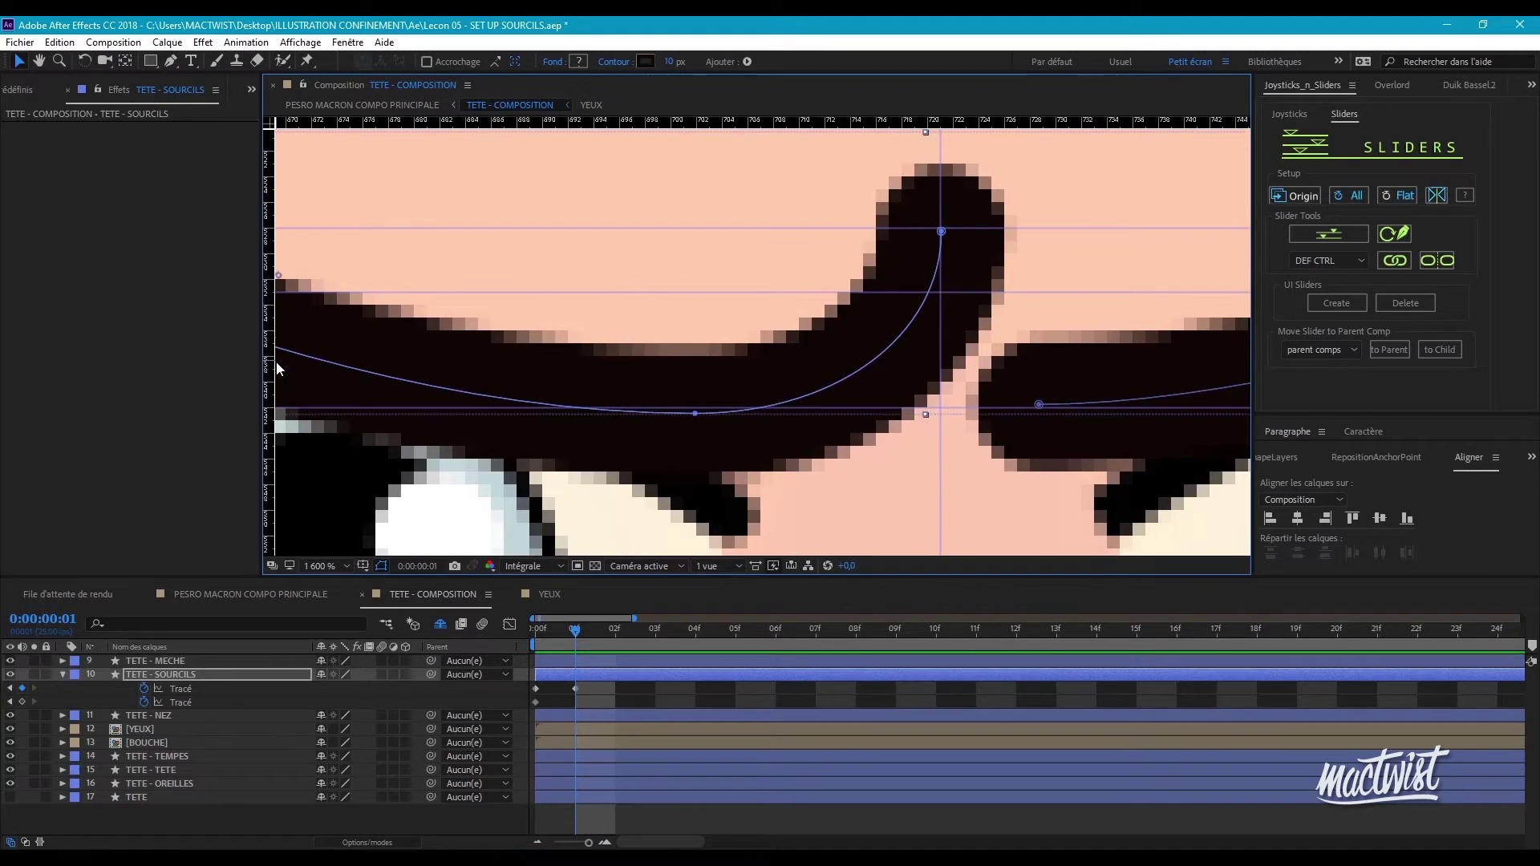
drag(271, 365, 695, 430)
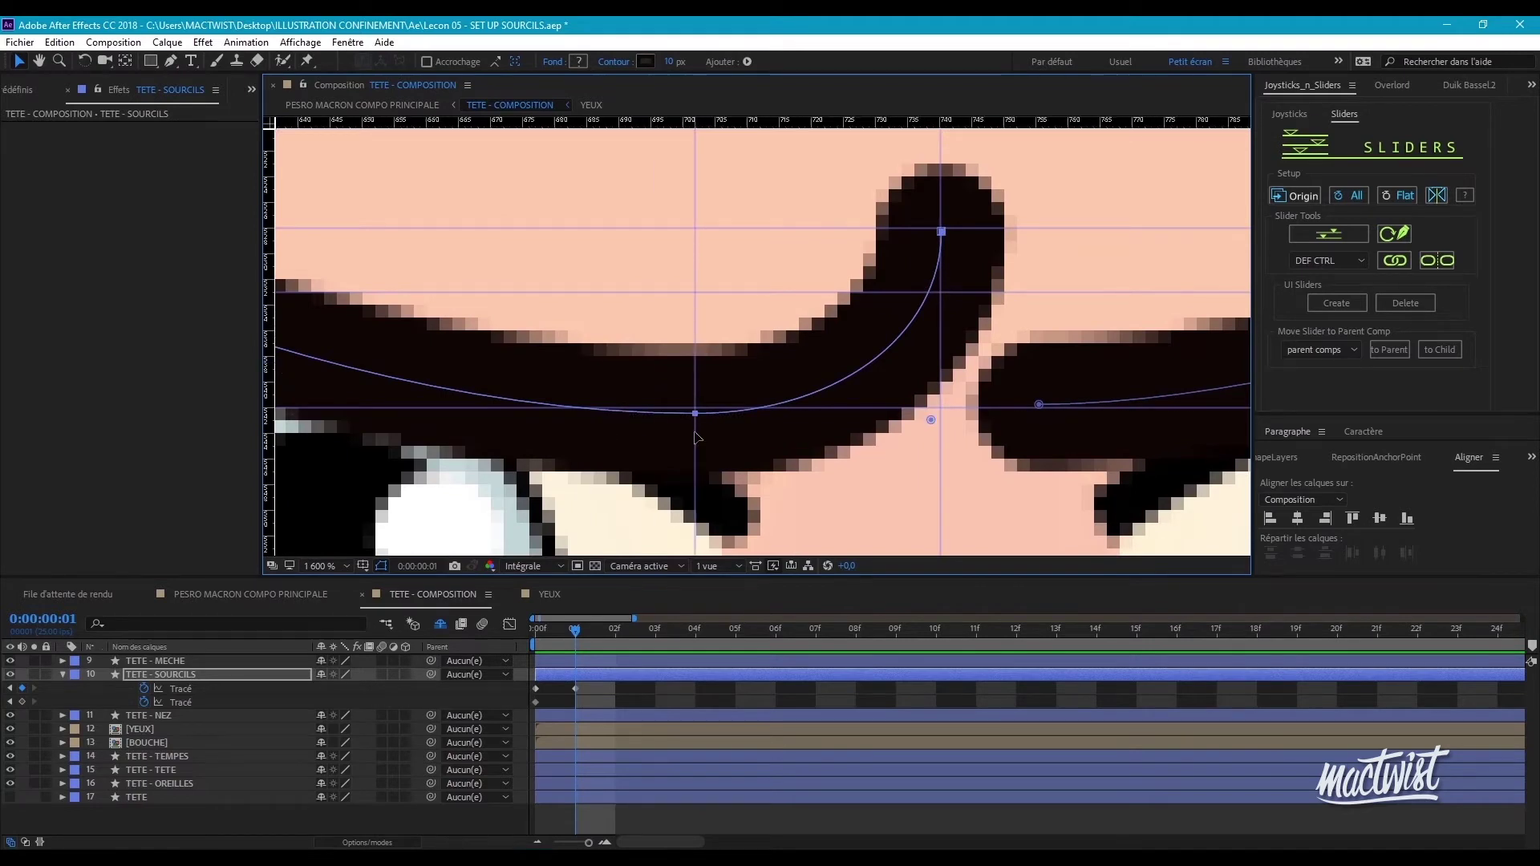
scroll(561, 401, down, 3)
drag(449, 401, 866, 466)
scroll(866, 465, up, 1)
scroll(870, 466, up, 2)
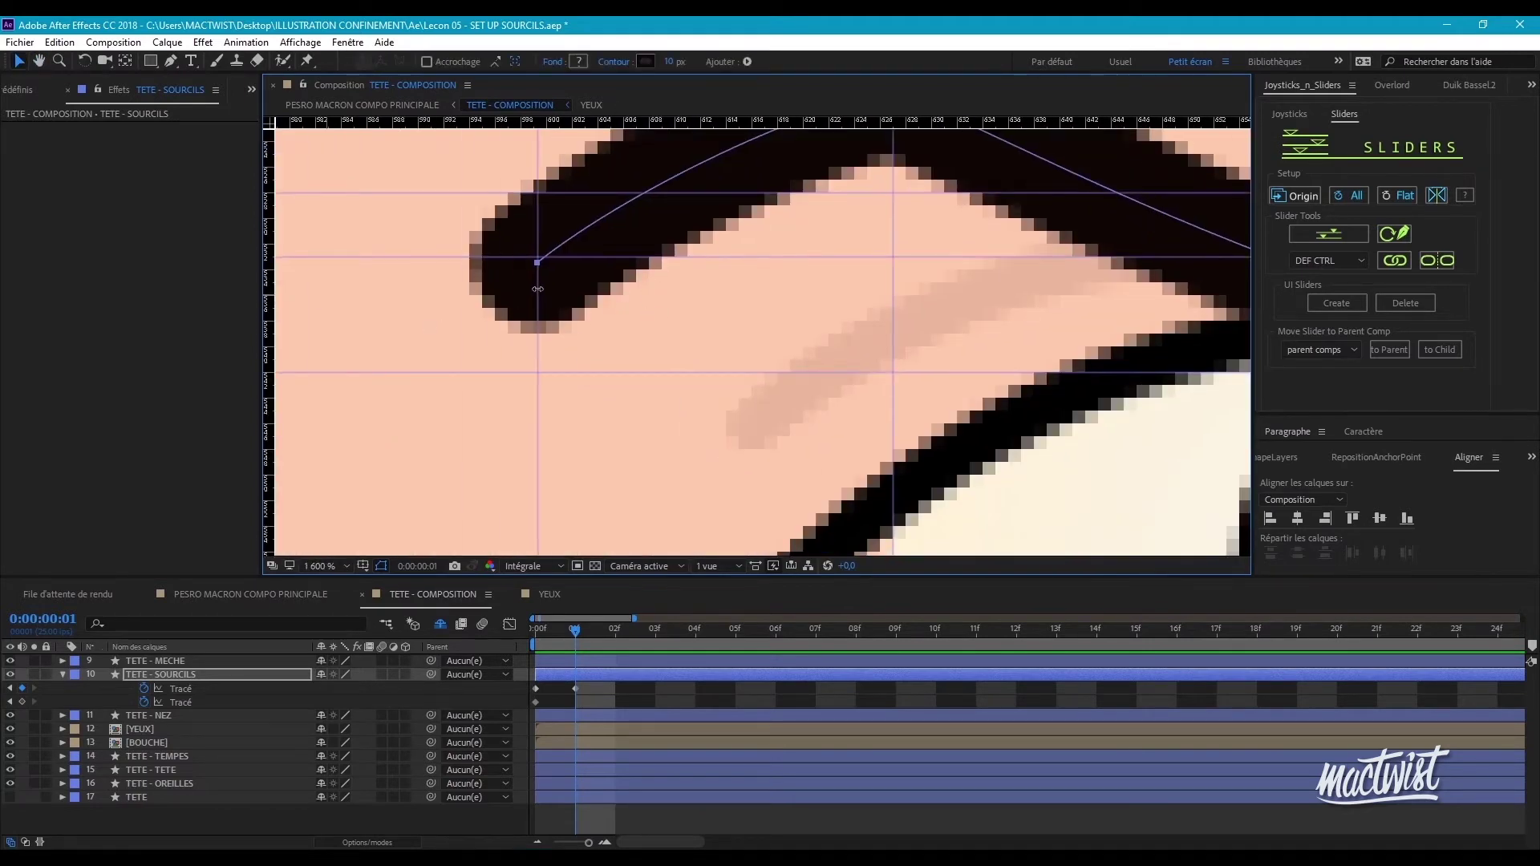
- Add vertical guides through the right eyebrow's outer end, peak and inner end points
scroll(571, 312, down, 2)
scroll(653, 316, up, 1)
drag(270, 313, 807, 305)
drag(279, 352, 1006, 337)
drag(478, 390, 821, 381)
drag(270, 355, 659, 407)
scroll(598, 390, up, 1)
drag(327, 421, 484, 424)
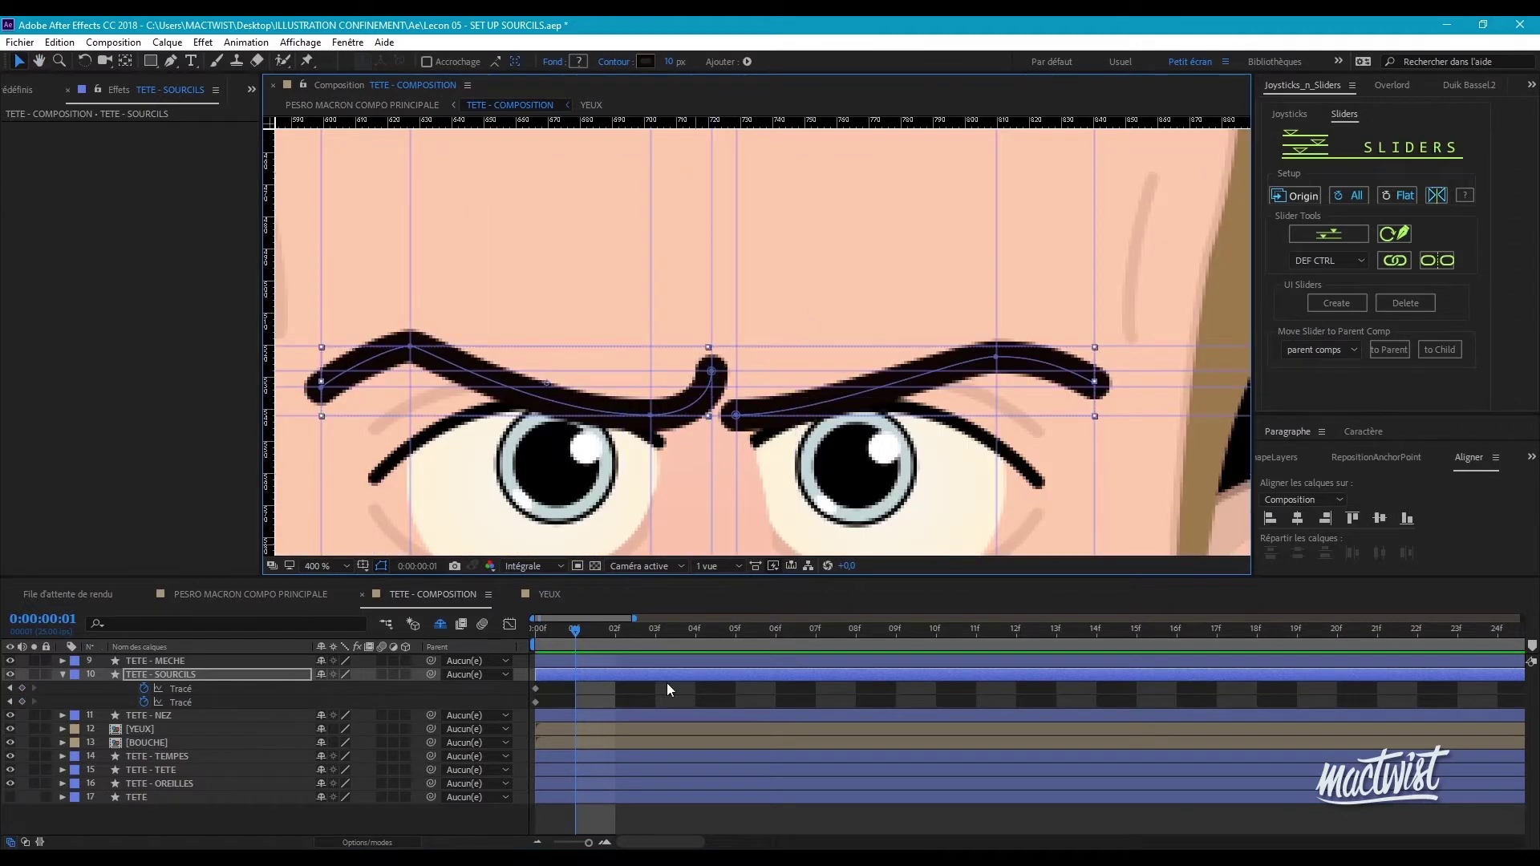
- Transform the left eyebrow path of TETE - SOURCILS at frame 1, rotating it to lower its outer side
click(772, 692)
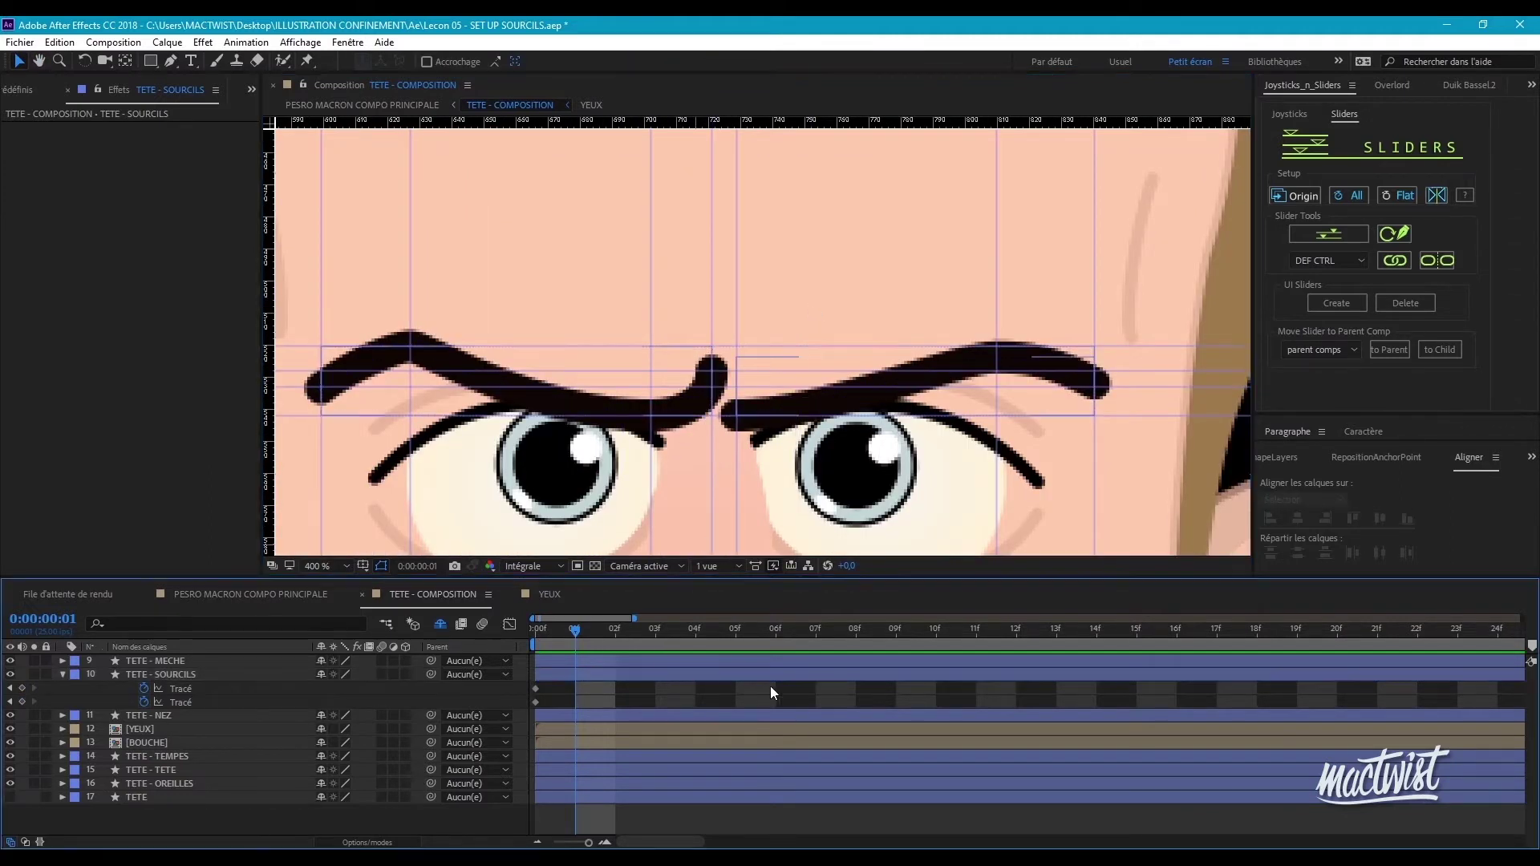
click(716, 675)
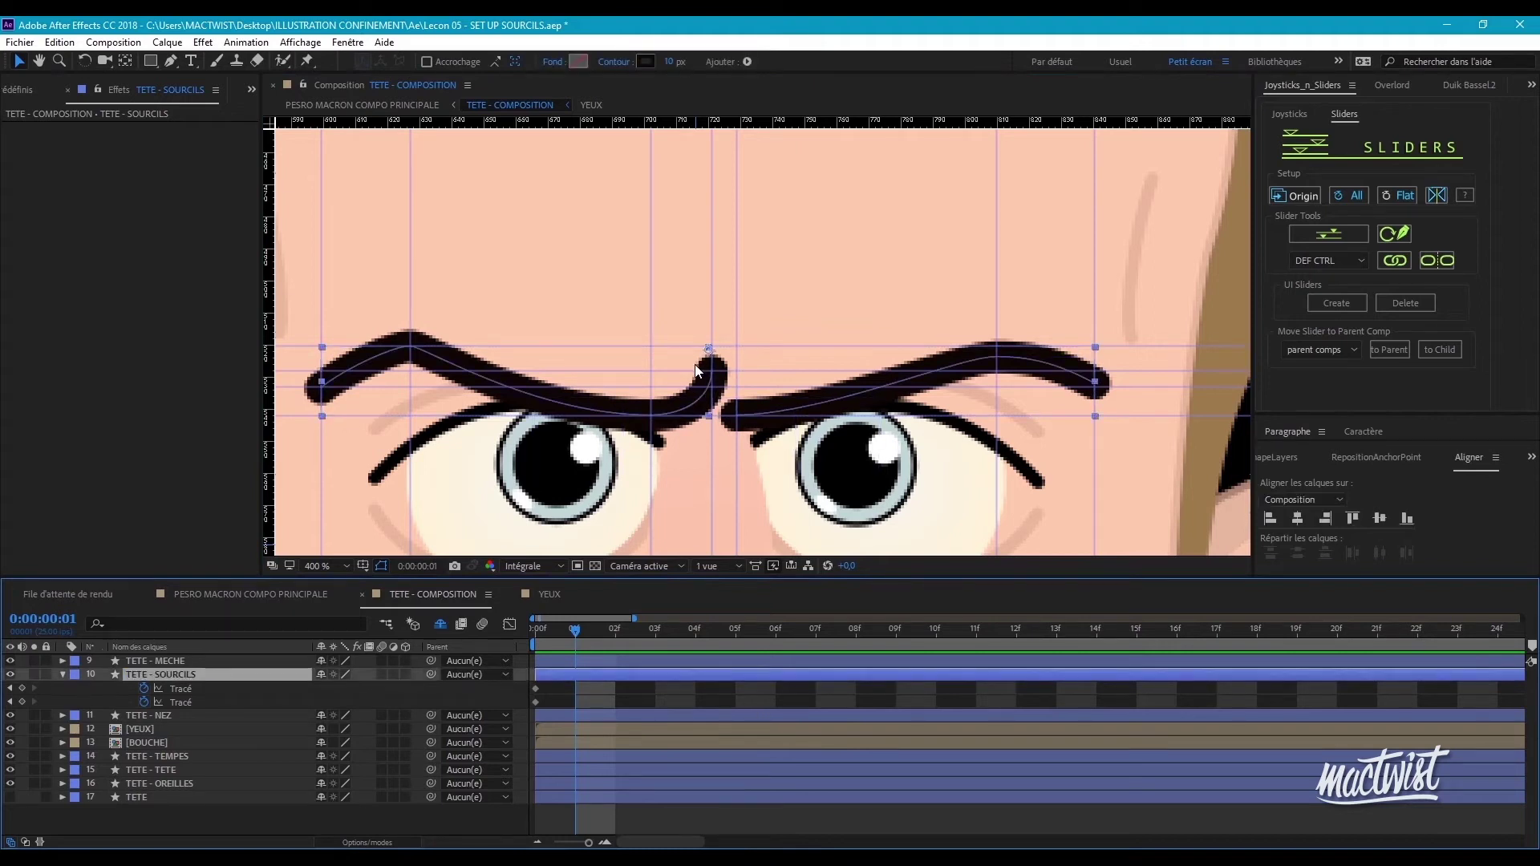
key(g)
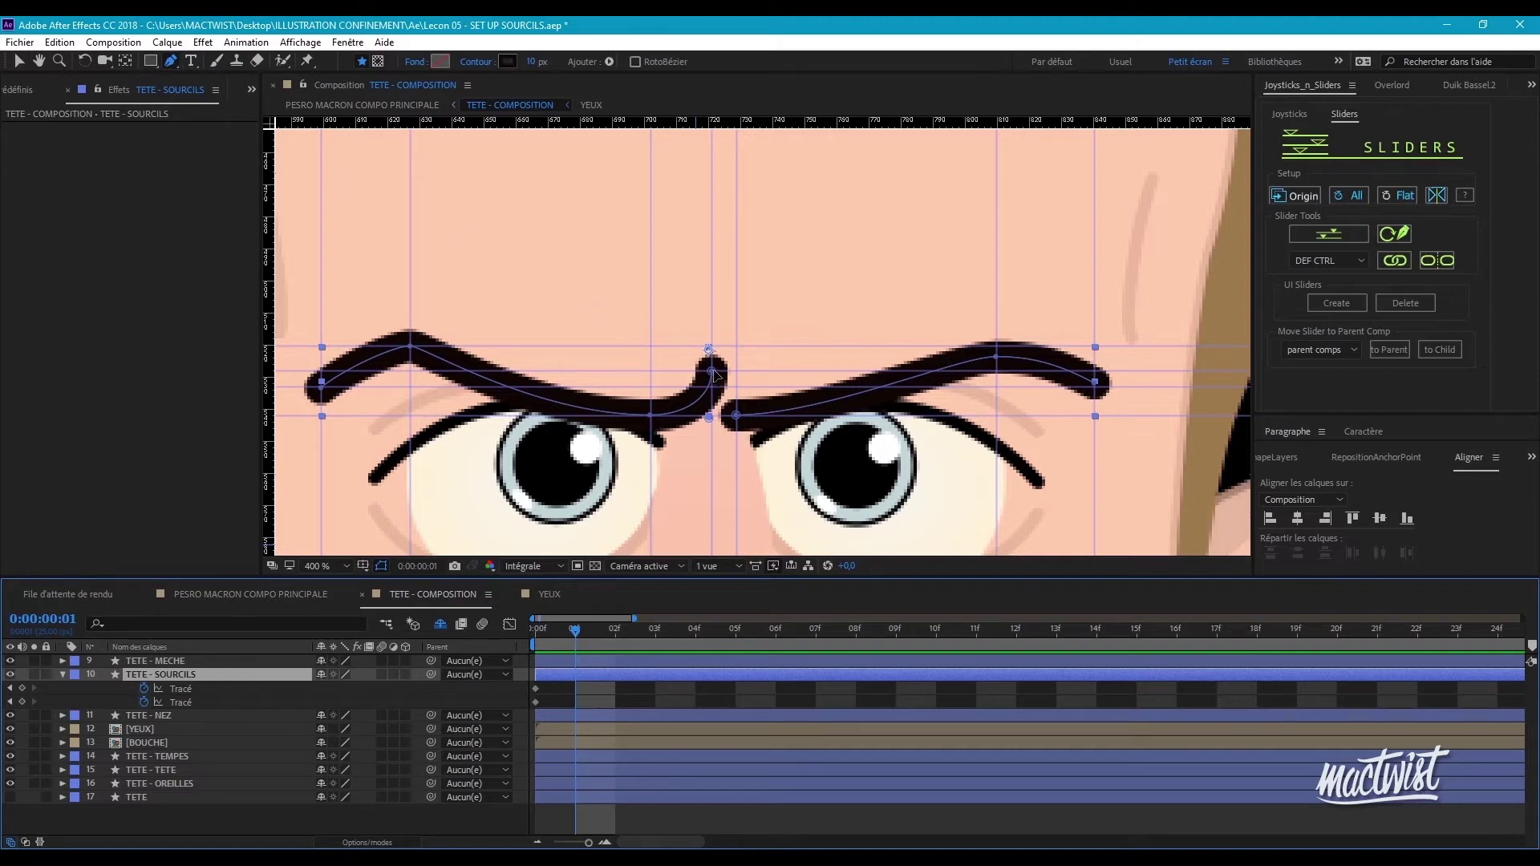
key(v)
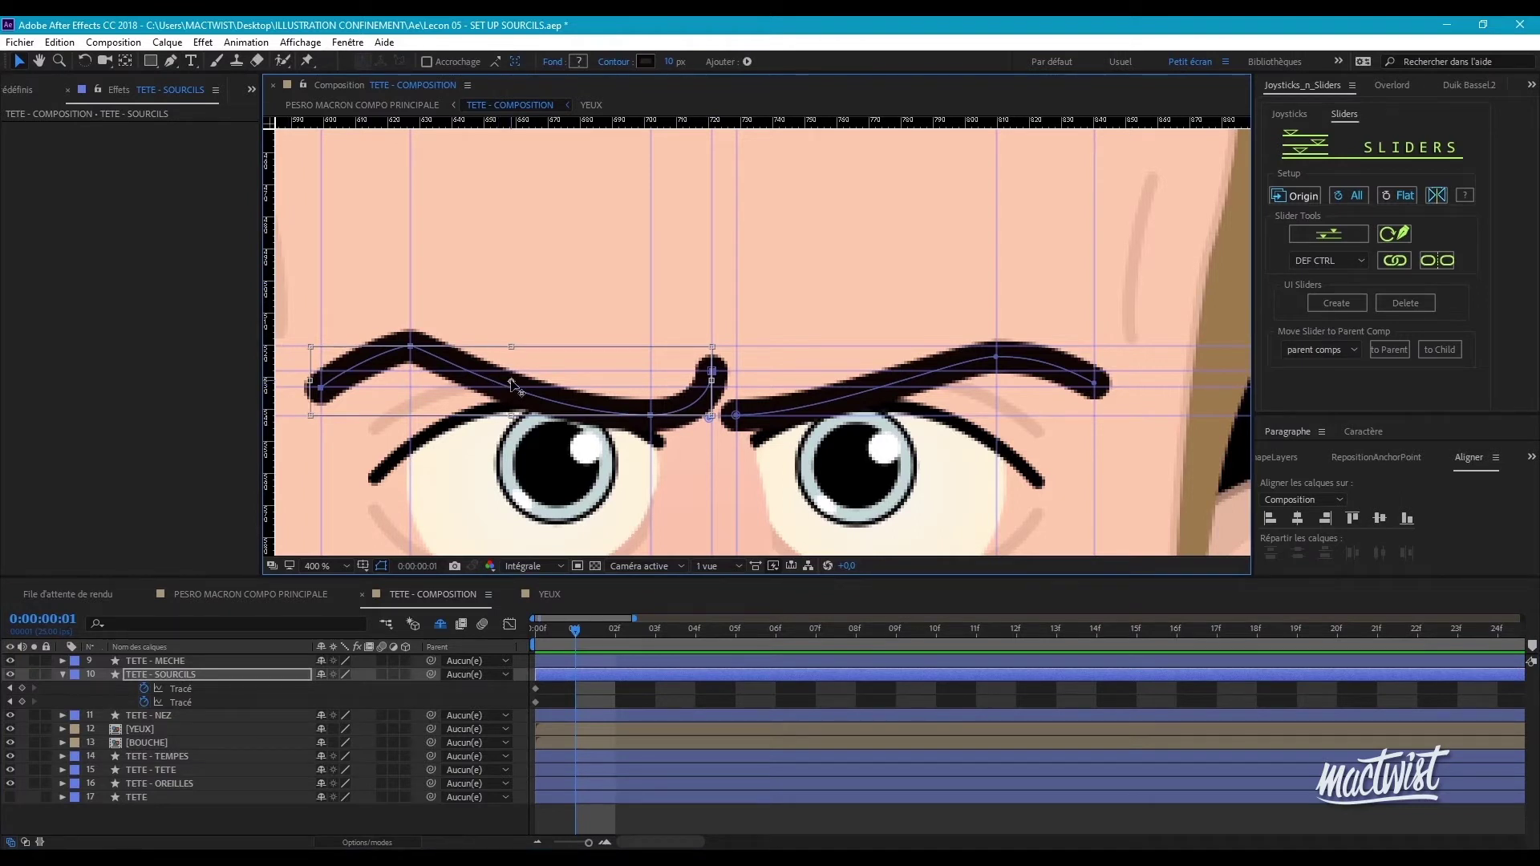
drag(513, 384, 518, 387)
drag(722, 342, 731, 330)
key(ctrl+z)
- Move the left eyebrow's peak point onto its vertical guide
click(407, 374)
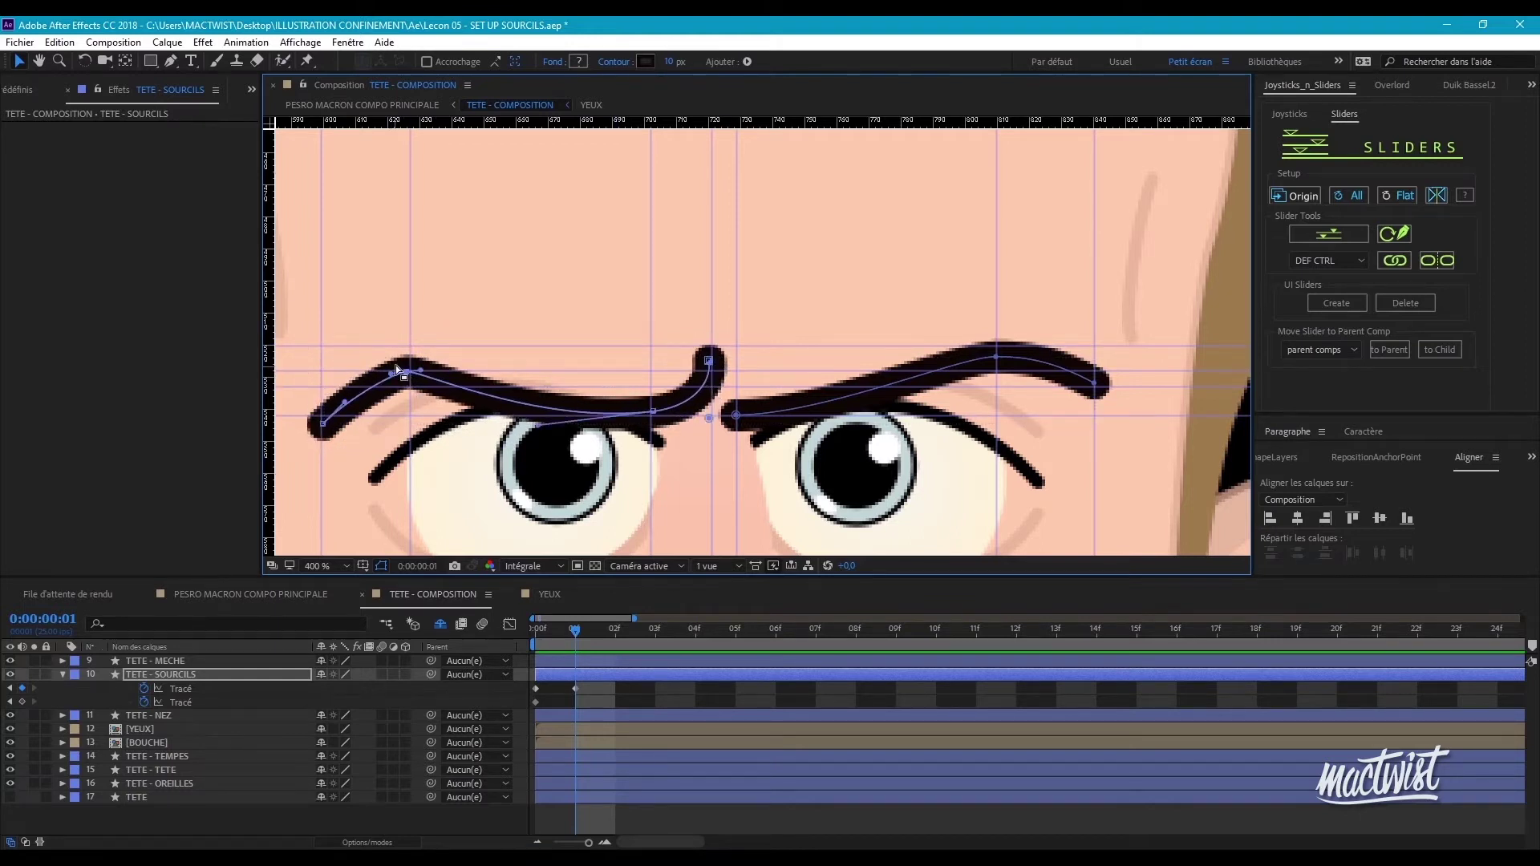
scroll(396, 371, up, 2)
drag(441, 397, 454, 393)
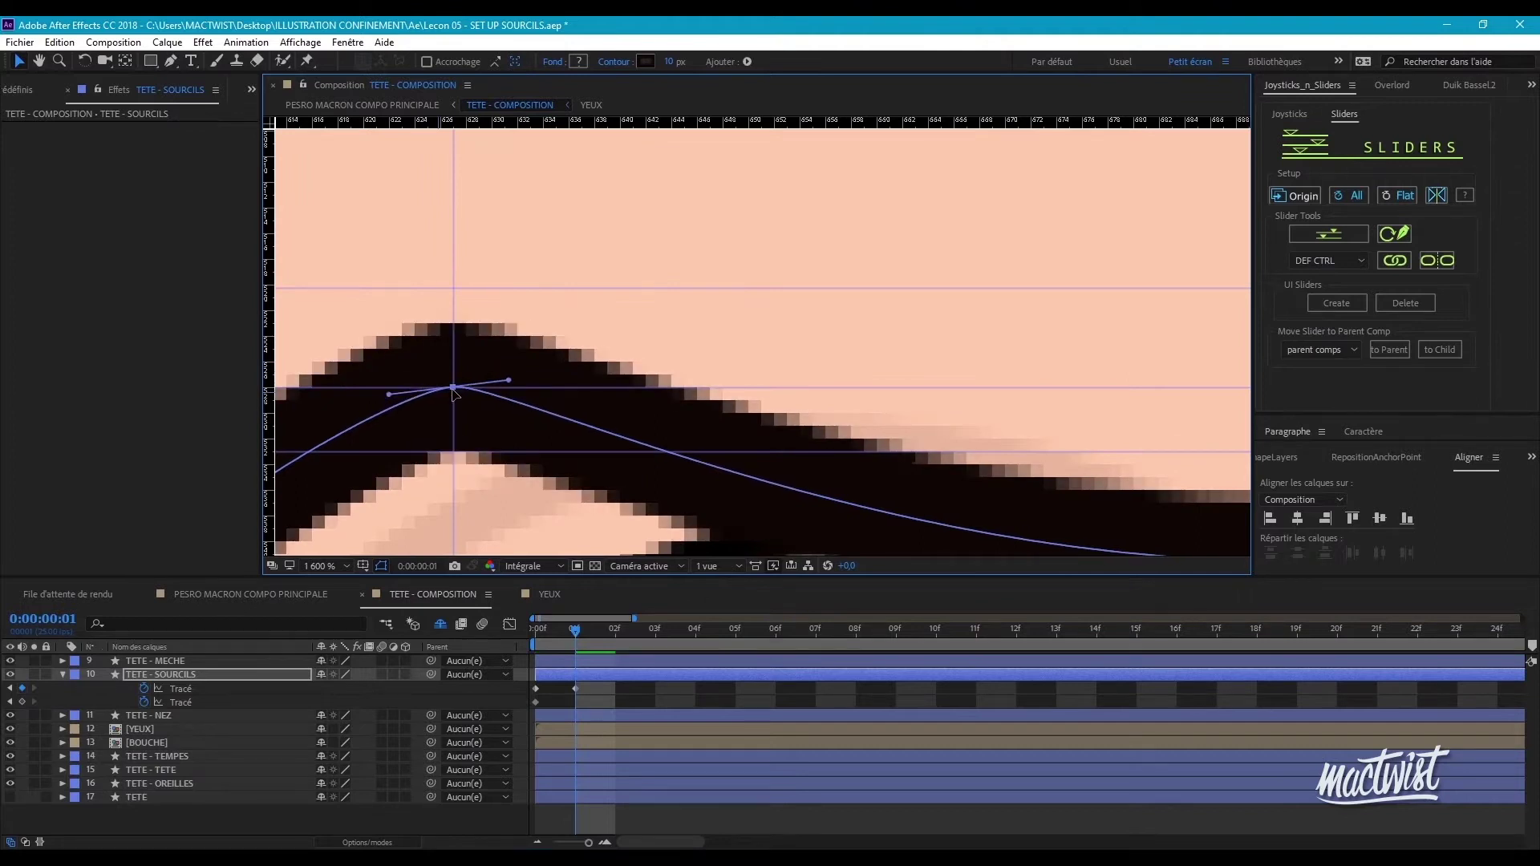
scroll(454, 393, down, 6)
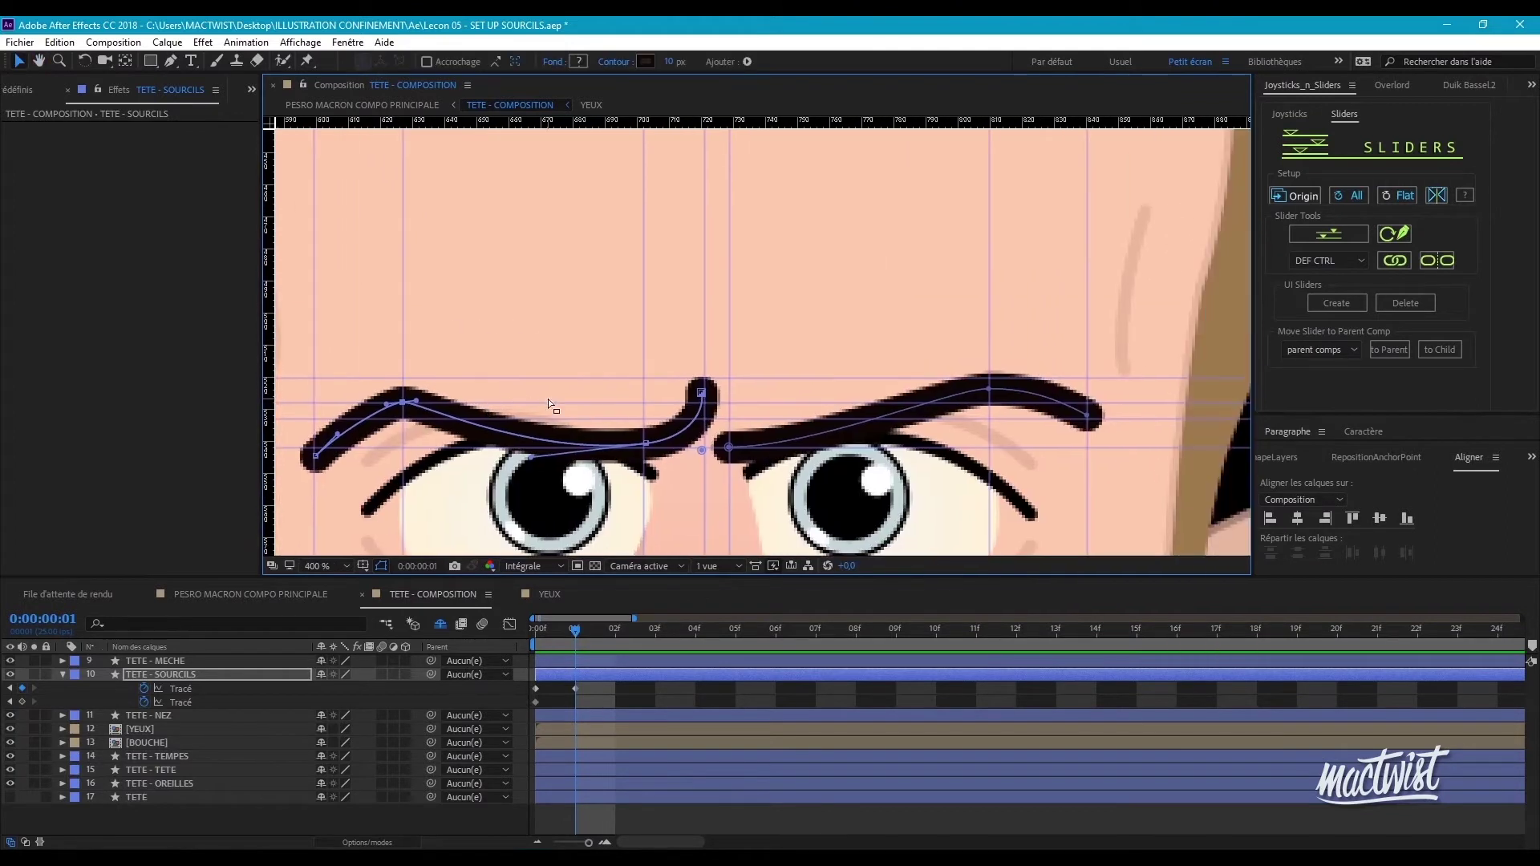
- Raise the right eyebrow's peak and outer end at frame 1 and adjust the inner ends of the eyebrows
drag(770, 432, 711, 431)
scroll(712, 431, up, 2)
drag(682, 345, 758, 373)
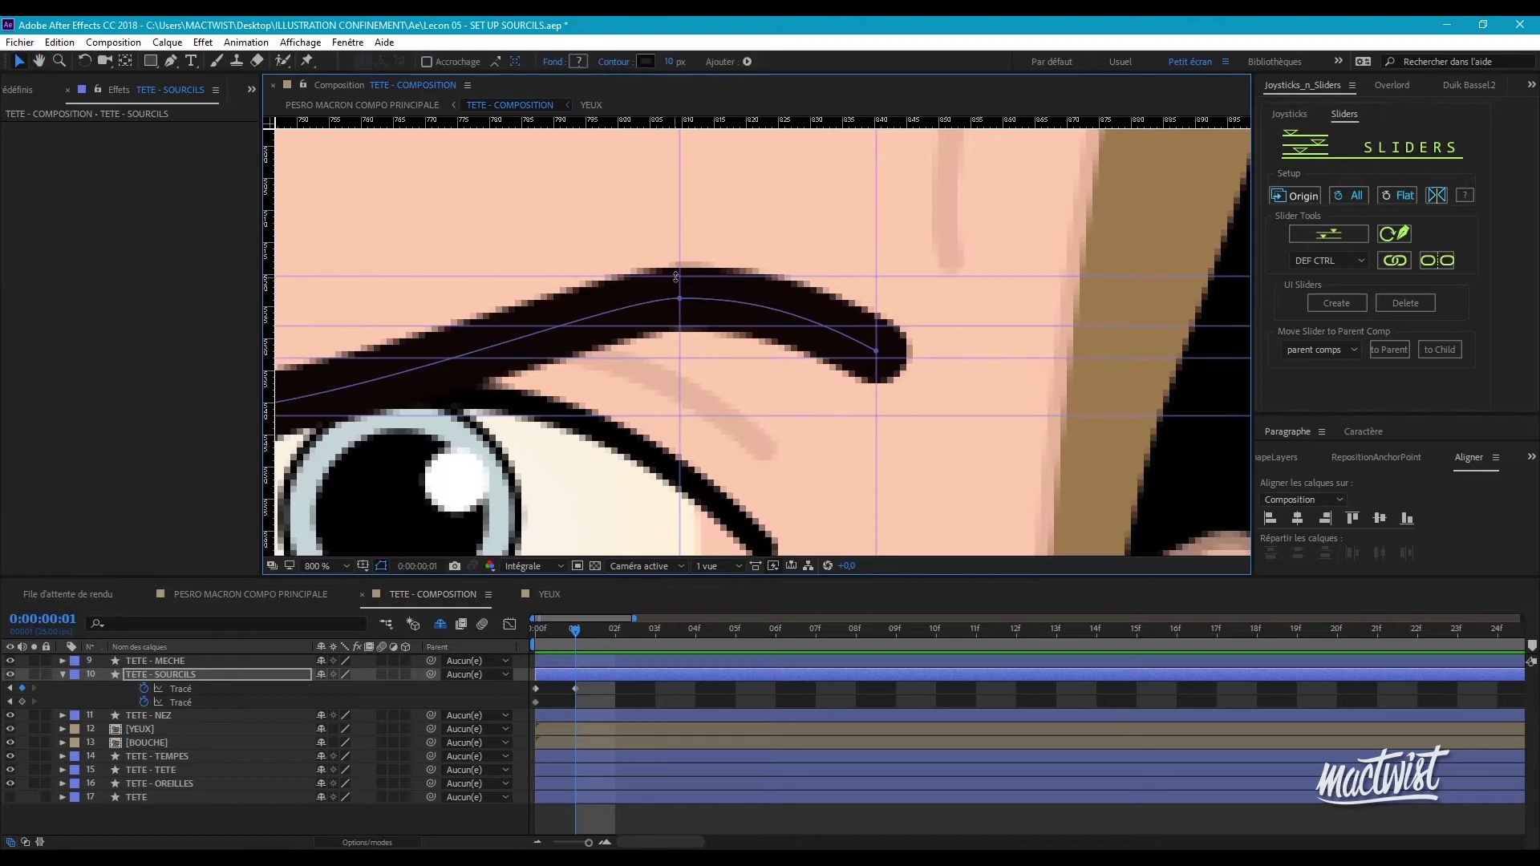
scroll(710, 316, down, 1)
drag(709, 316, 810, 365)
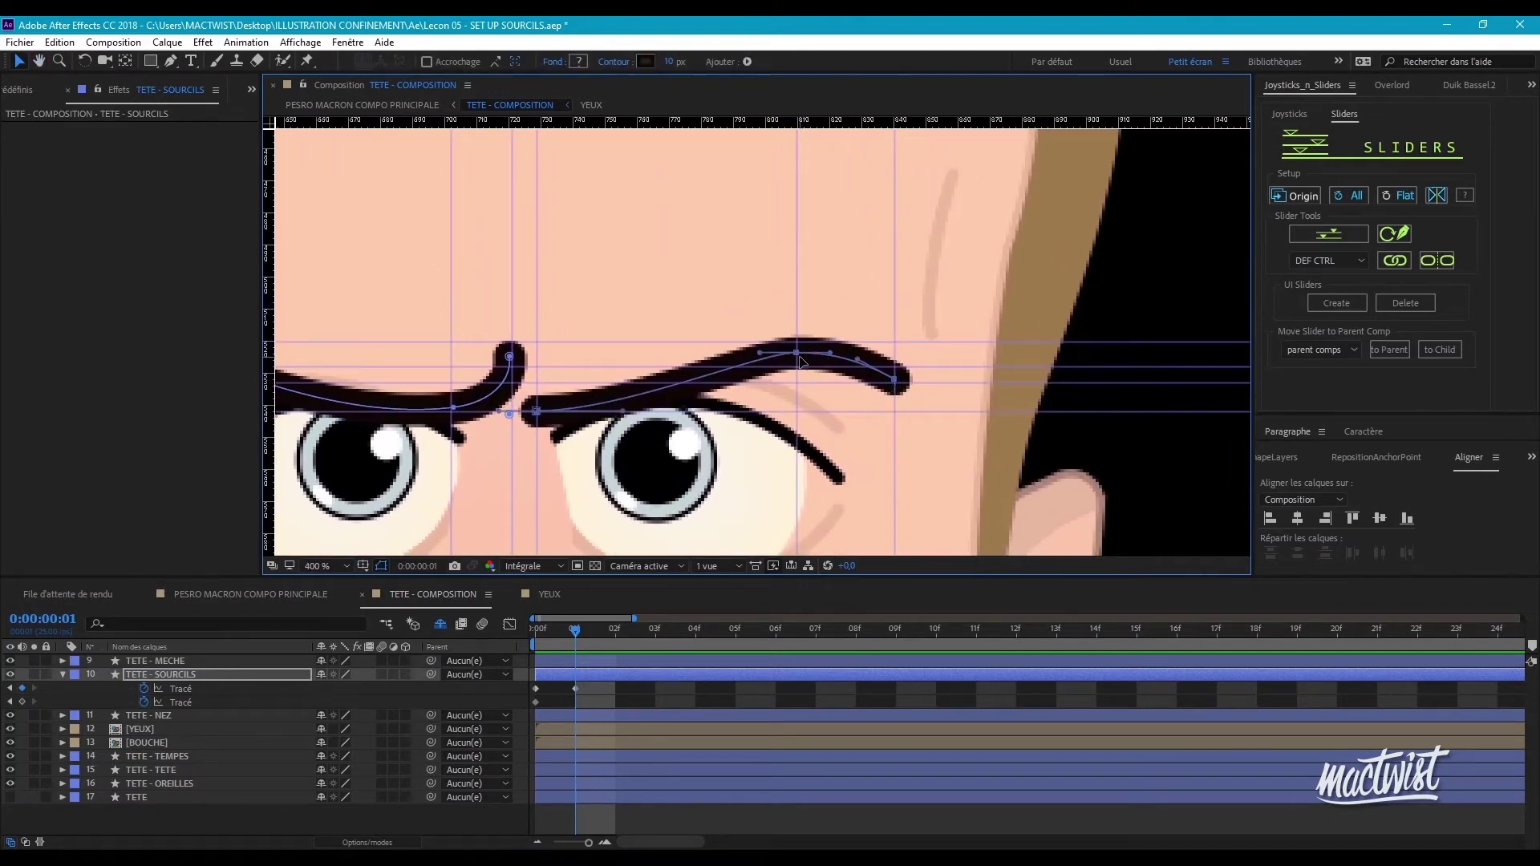
drag(800, 356, 1077, 261)
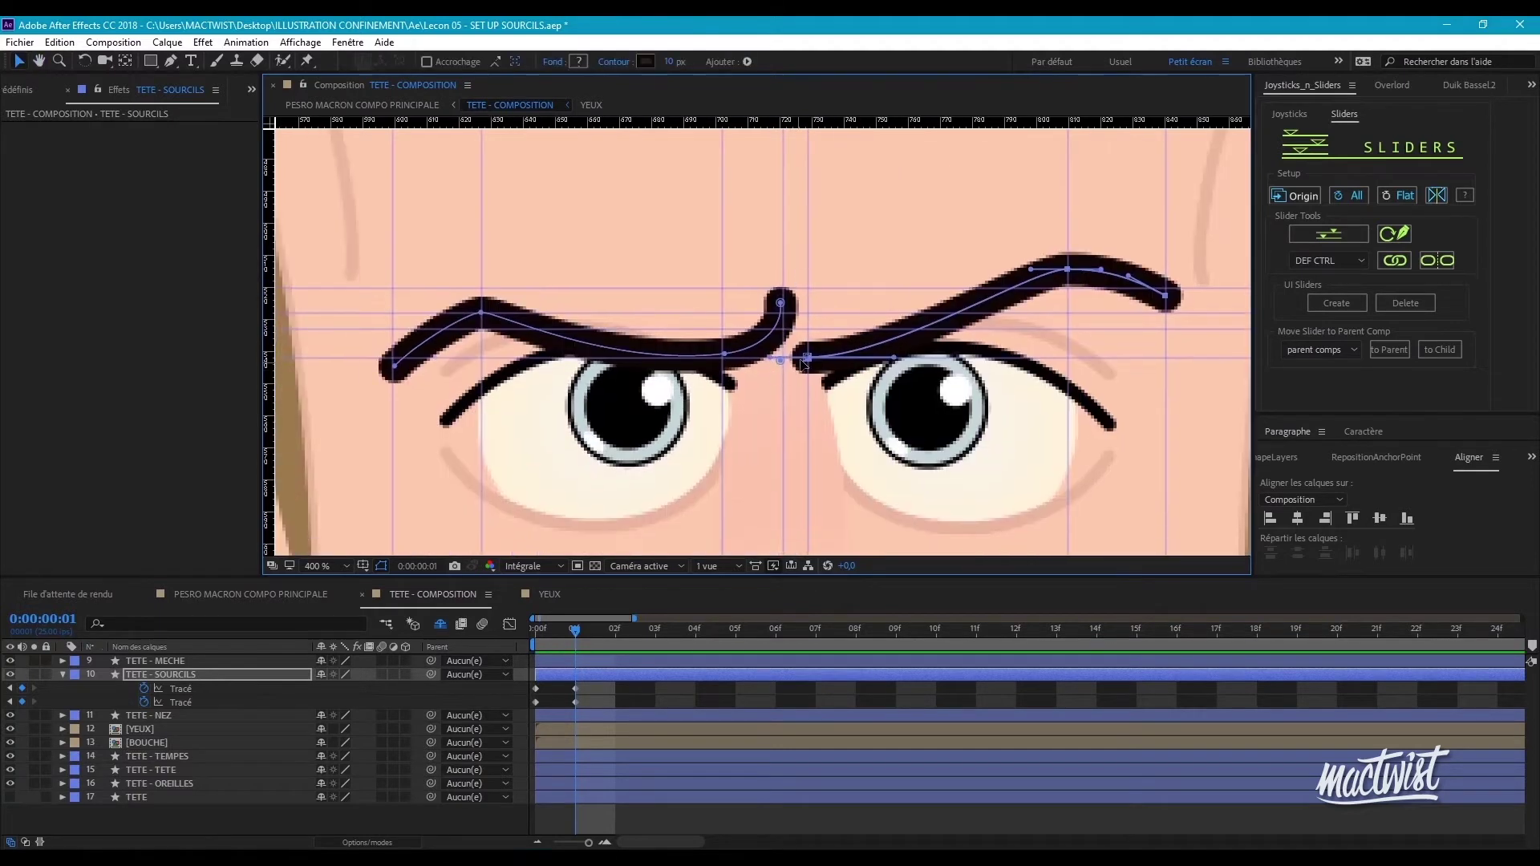
mouse_move(806, 353)
mouse_down()
mouse_move(808, 330)
mouse_move(769, 296)
mouse_move(778, 323)
mouse_move(770, 311)
mouse_up()
click(781, 303)
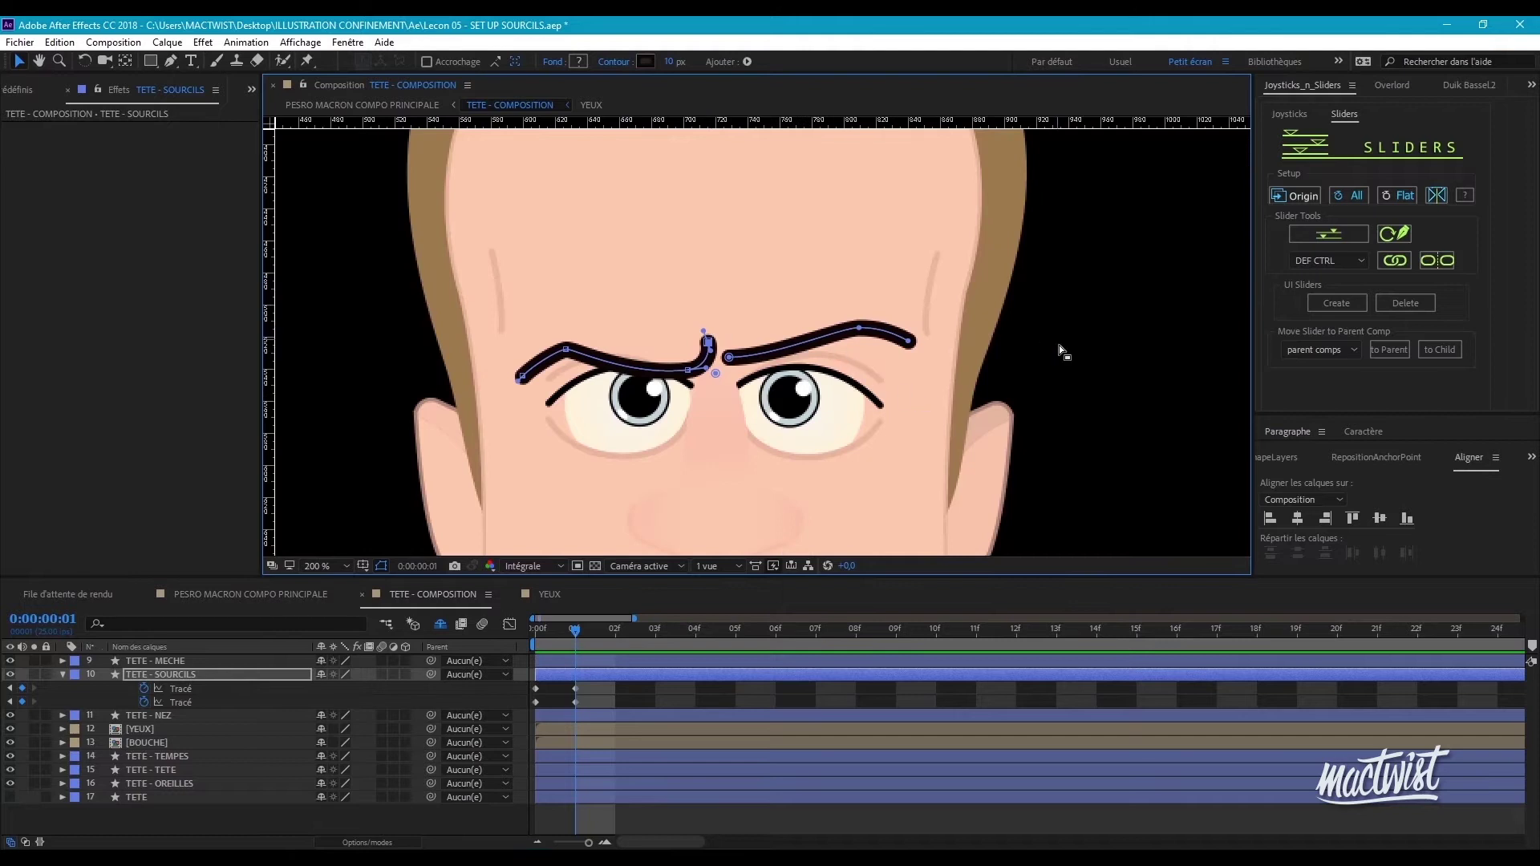
- Lower the left eyebrow's peak point slightly and adjust the curve handles to smooth the line toward the nose
click(566, 351)
drag(565, 351, 567, 358)
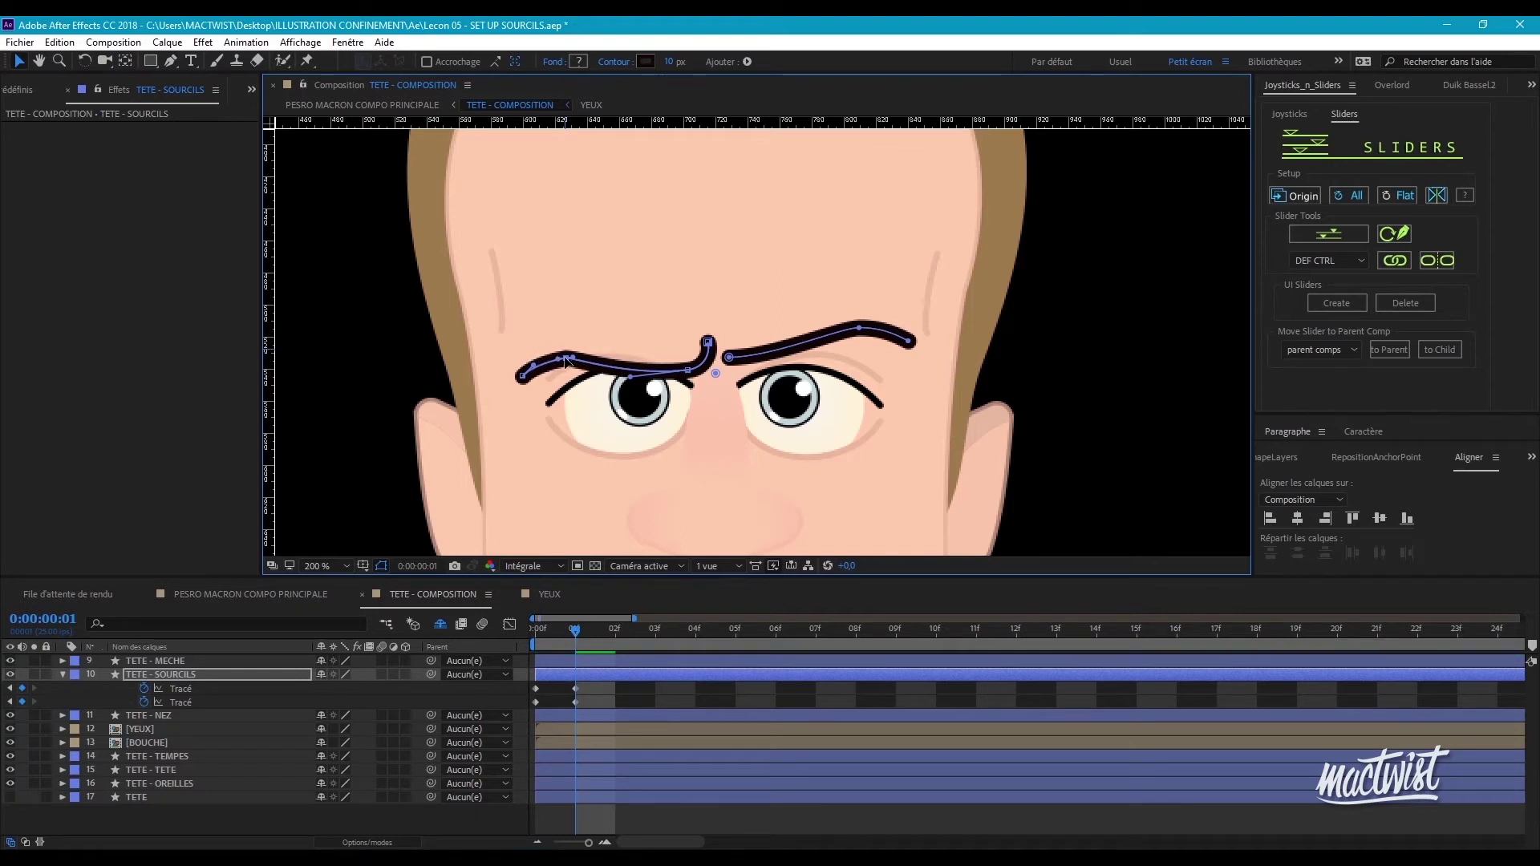
scroll(575, 370, up, 2)
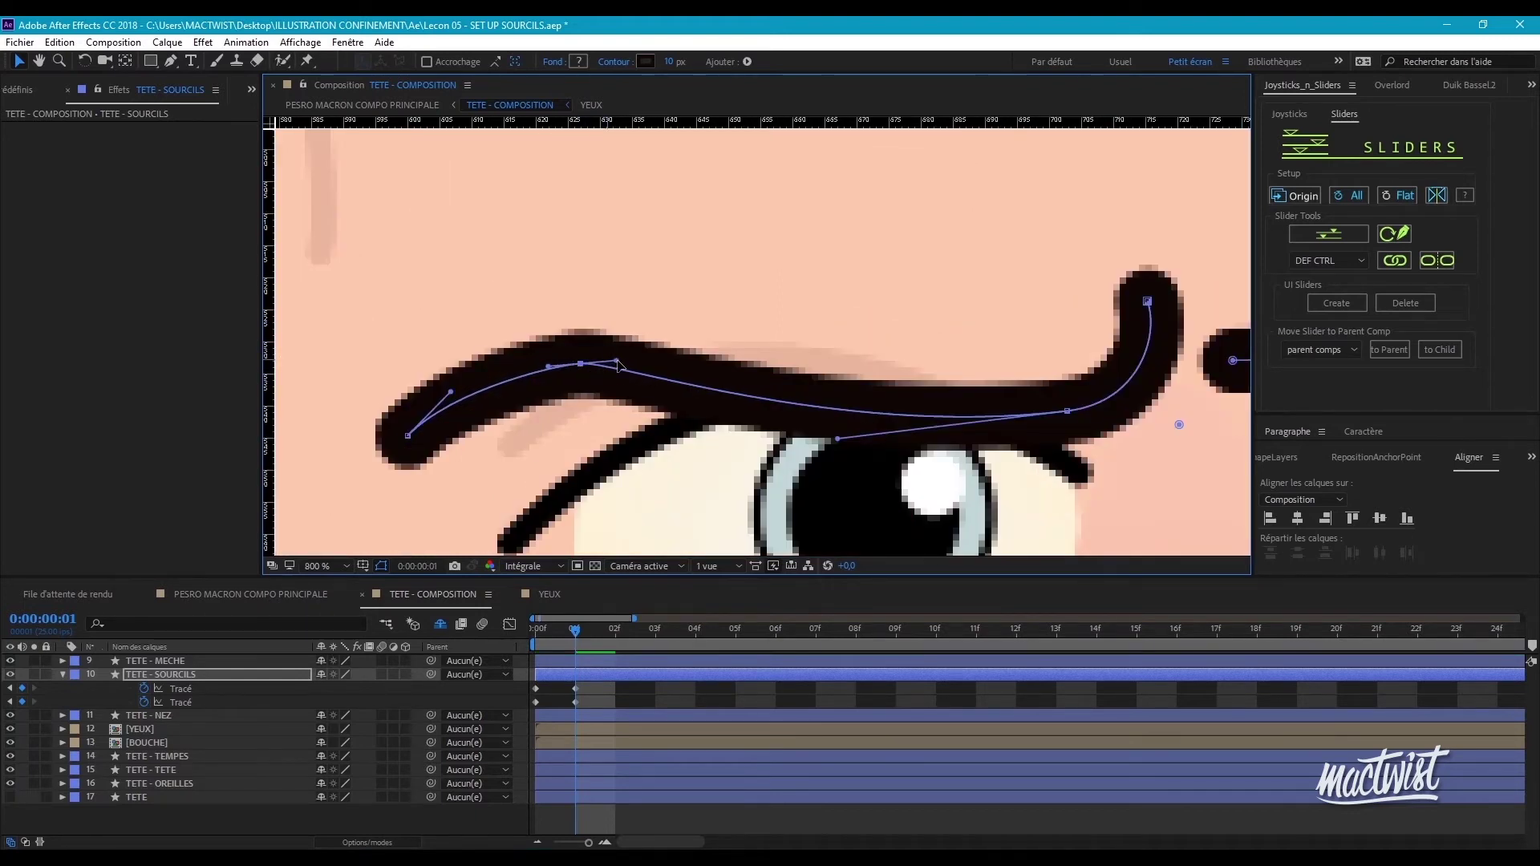
drag(623, 365, 634, 373)
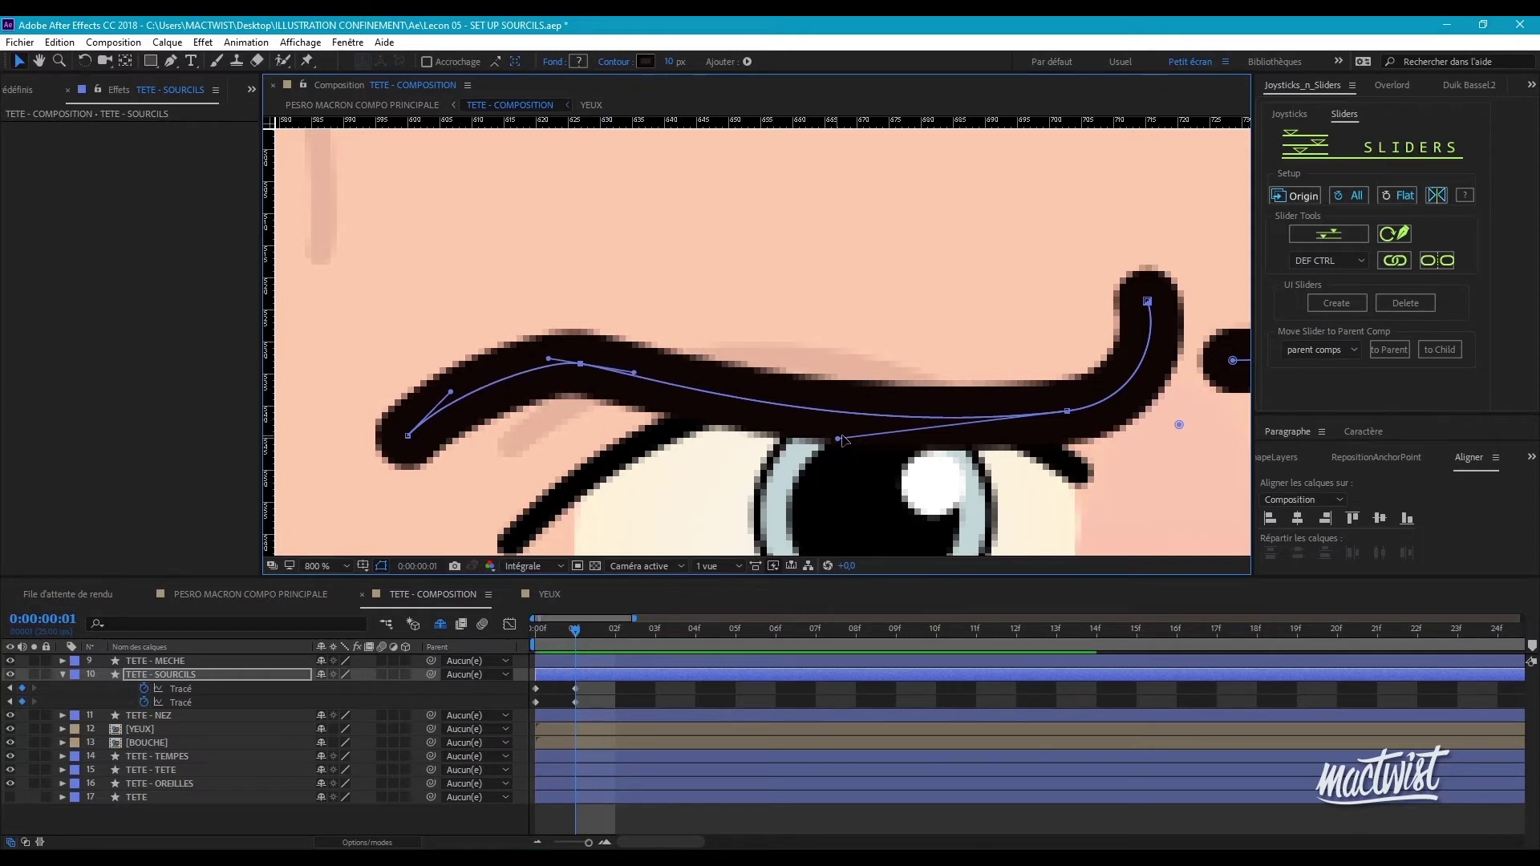
drag(838, 439, 887, 424)
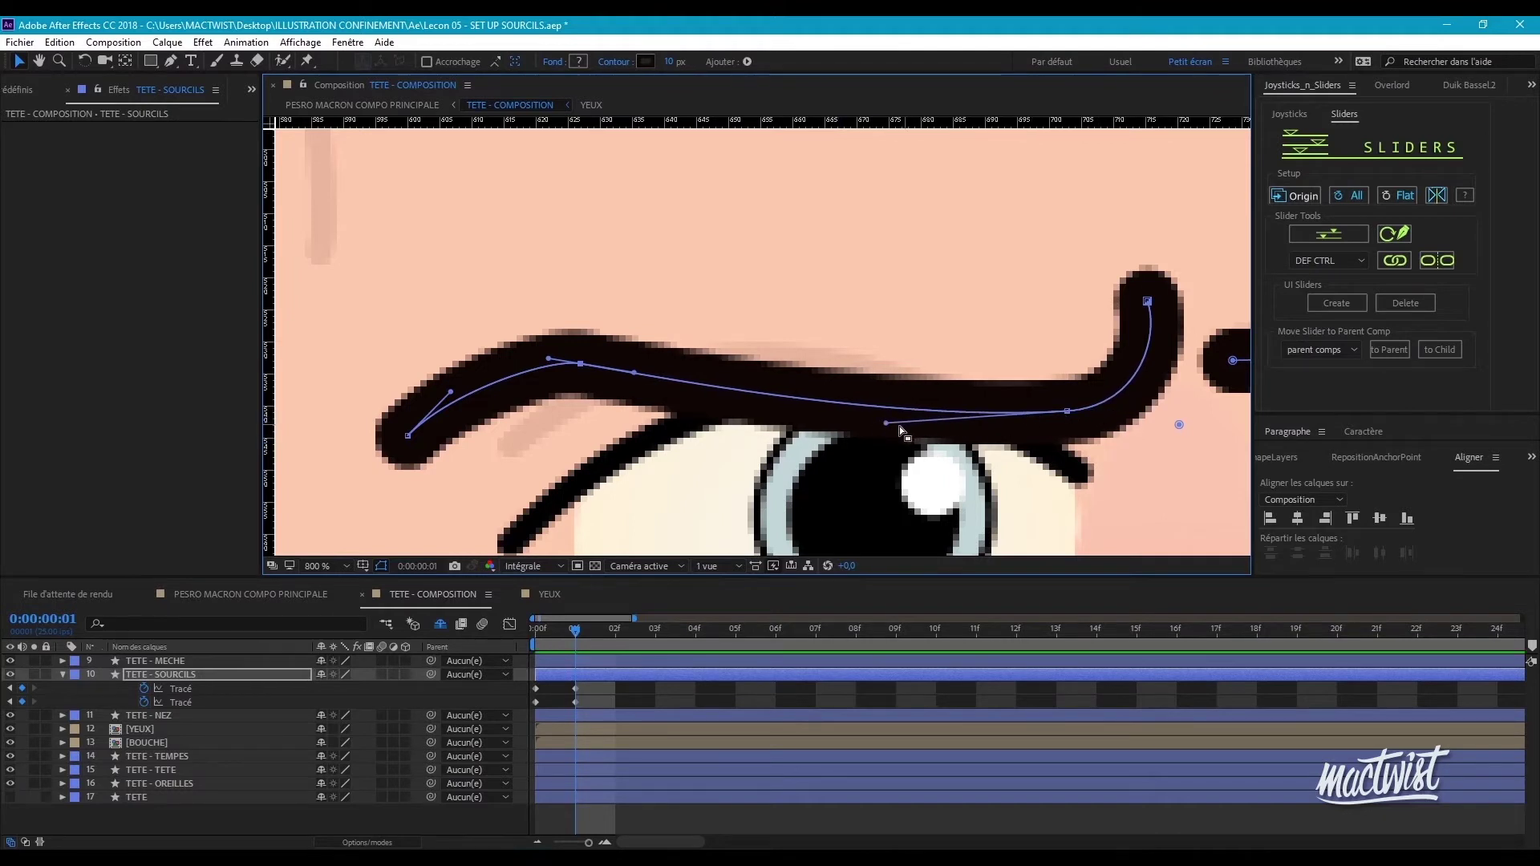
- Align the left eyebrow's outer end with its vertical guide at frame 1 and adjust the curve handles at both ends
drag(1147, 301, 1155, 343)
scroll(763, 342, down, 1)
drag(571, 399, 488, 362)
key(ctrl+;)
scroll(470, 386, up, 2)
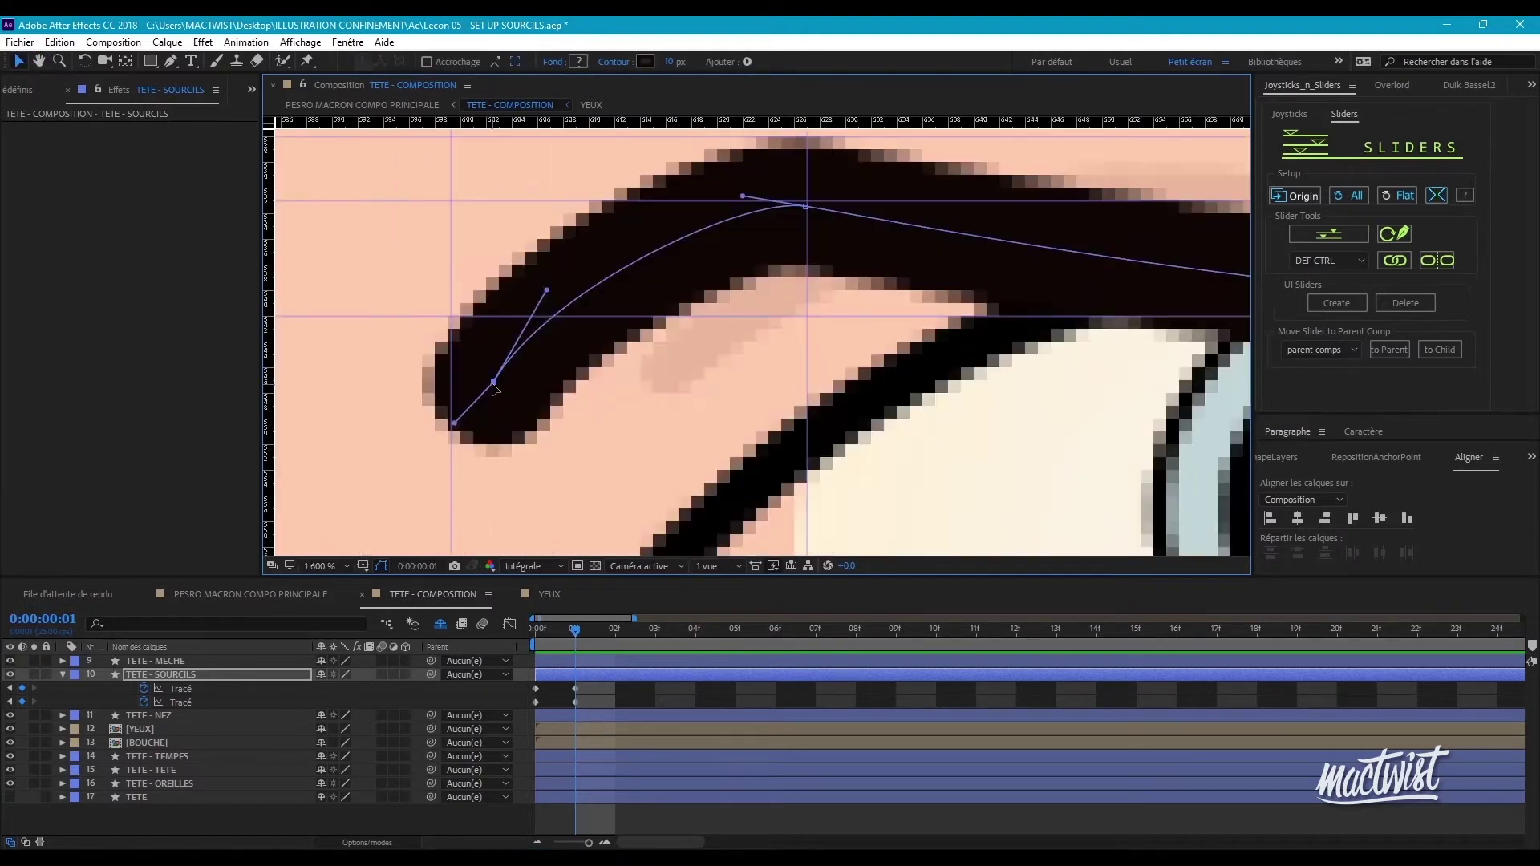
scroll(492, 389, down, 1)
scroll(627, 422, down, 1)
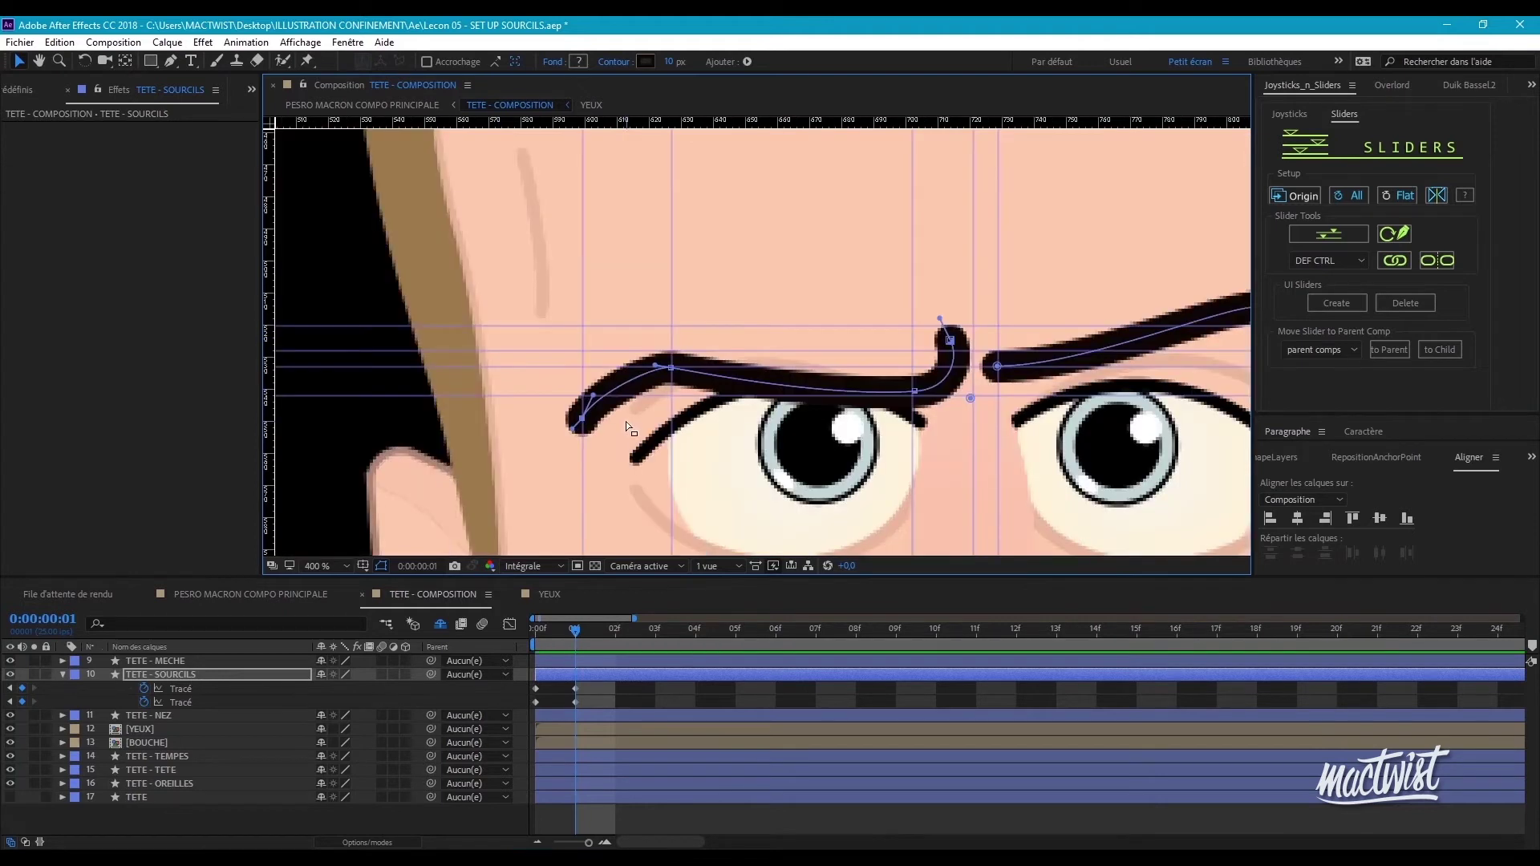
- Raise the left eyebrow's inner tip slightly at frame 1 and smooth the curl beside the nose
scroll(627, 422, down, 2)
scroll(677, 281, up, 1)
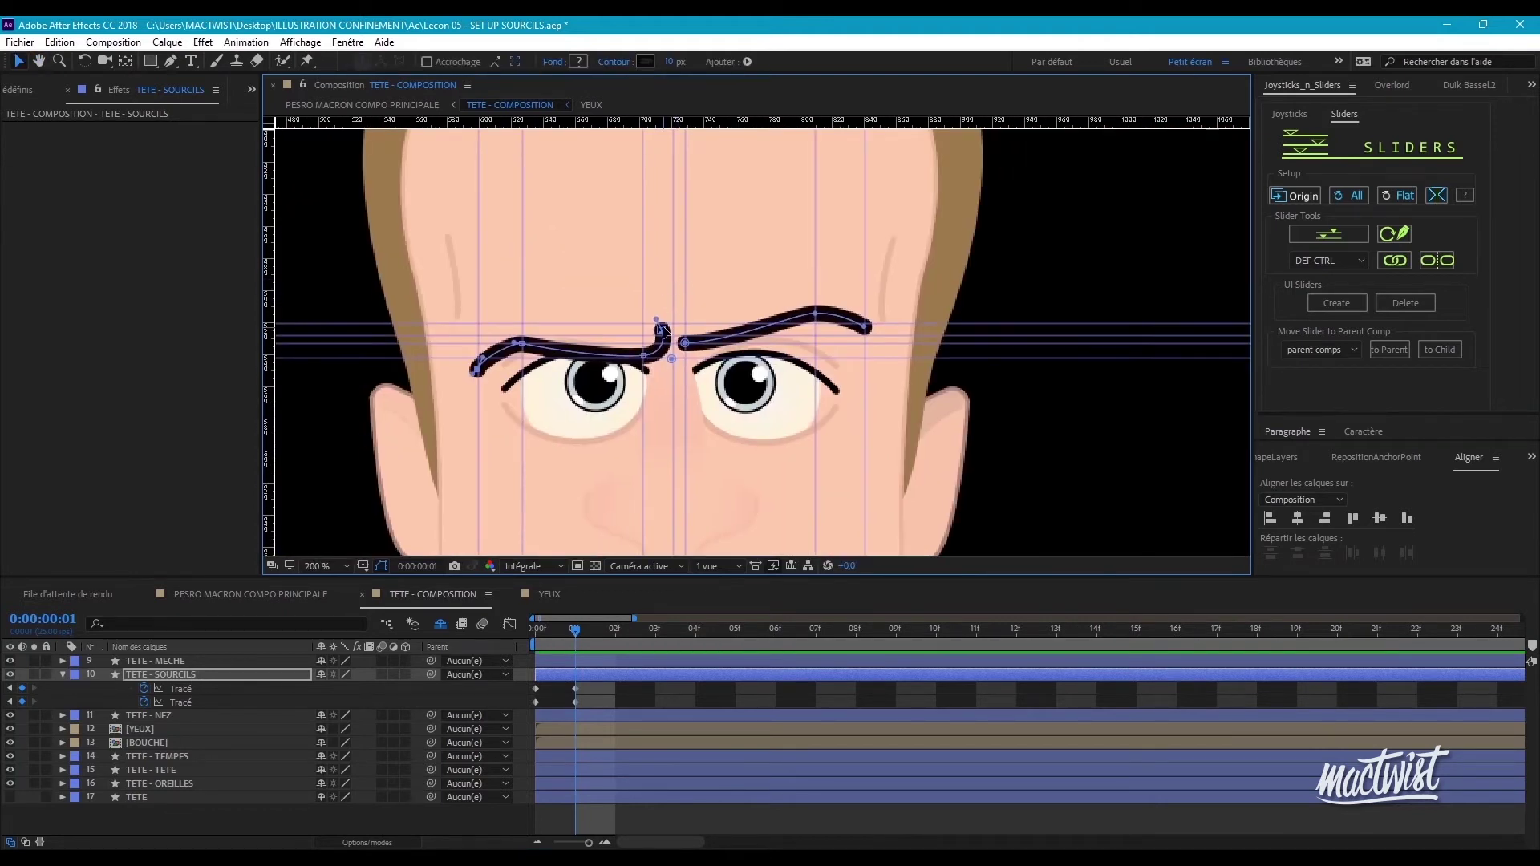
scroll(664, 329, up, 2)
drag(656, 340, 655, 331)
scroll(672, 265, down, 5)
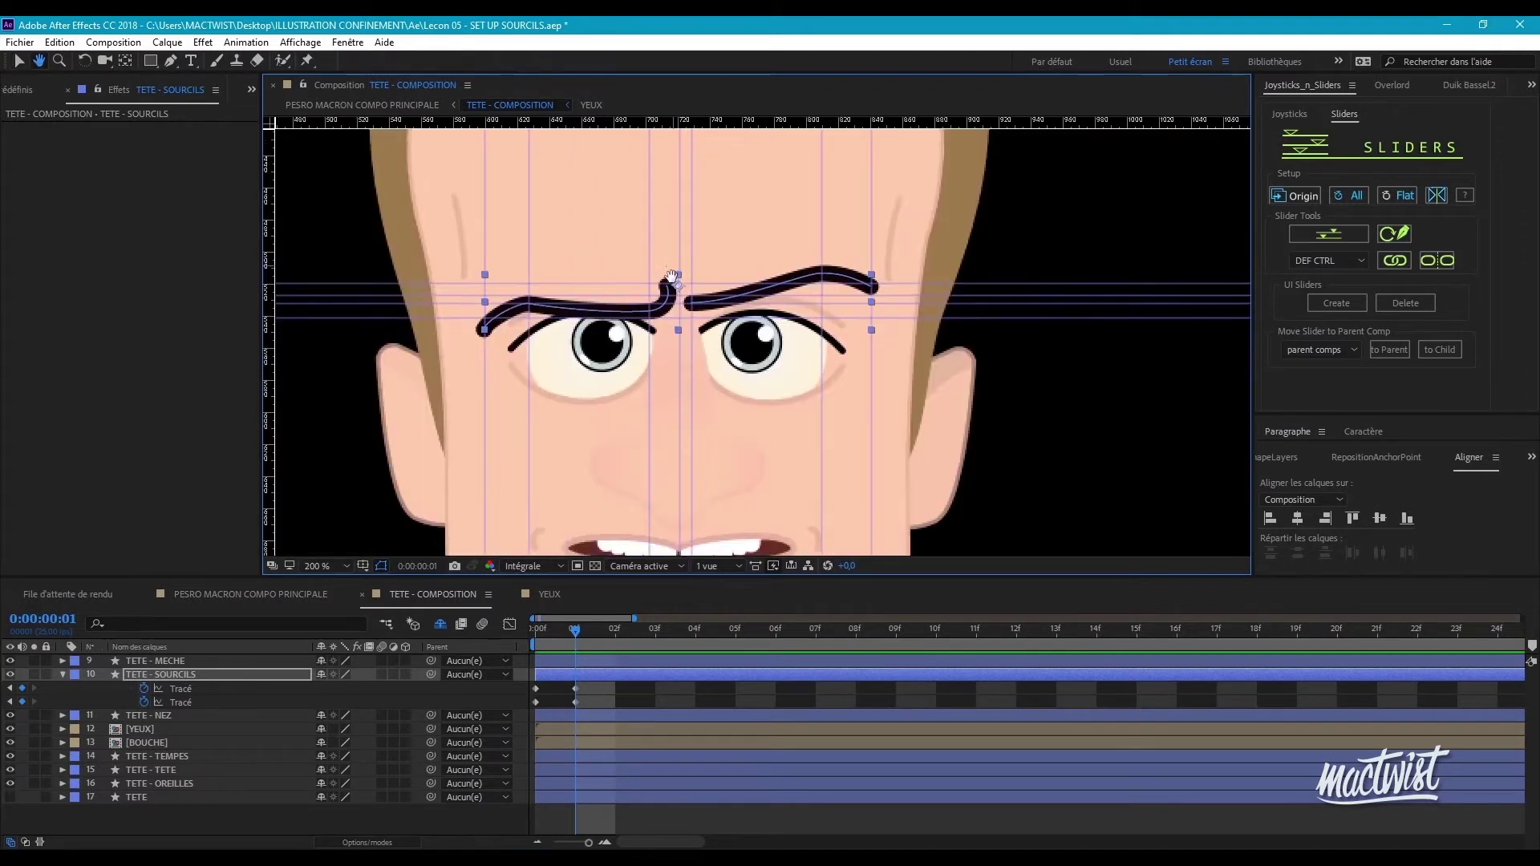
scroll(695, 299, up, 5)
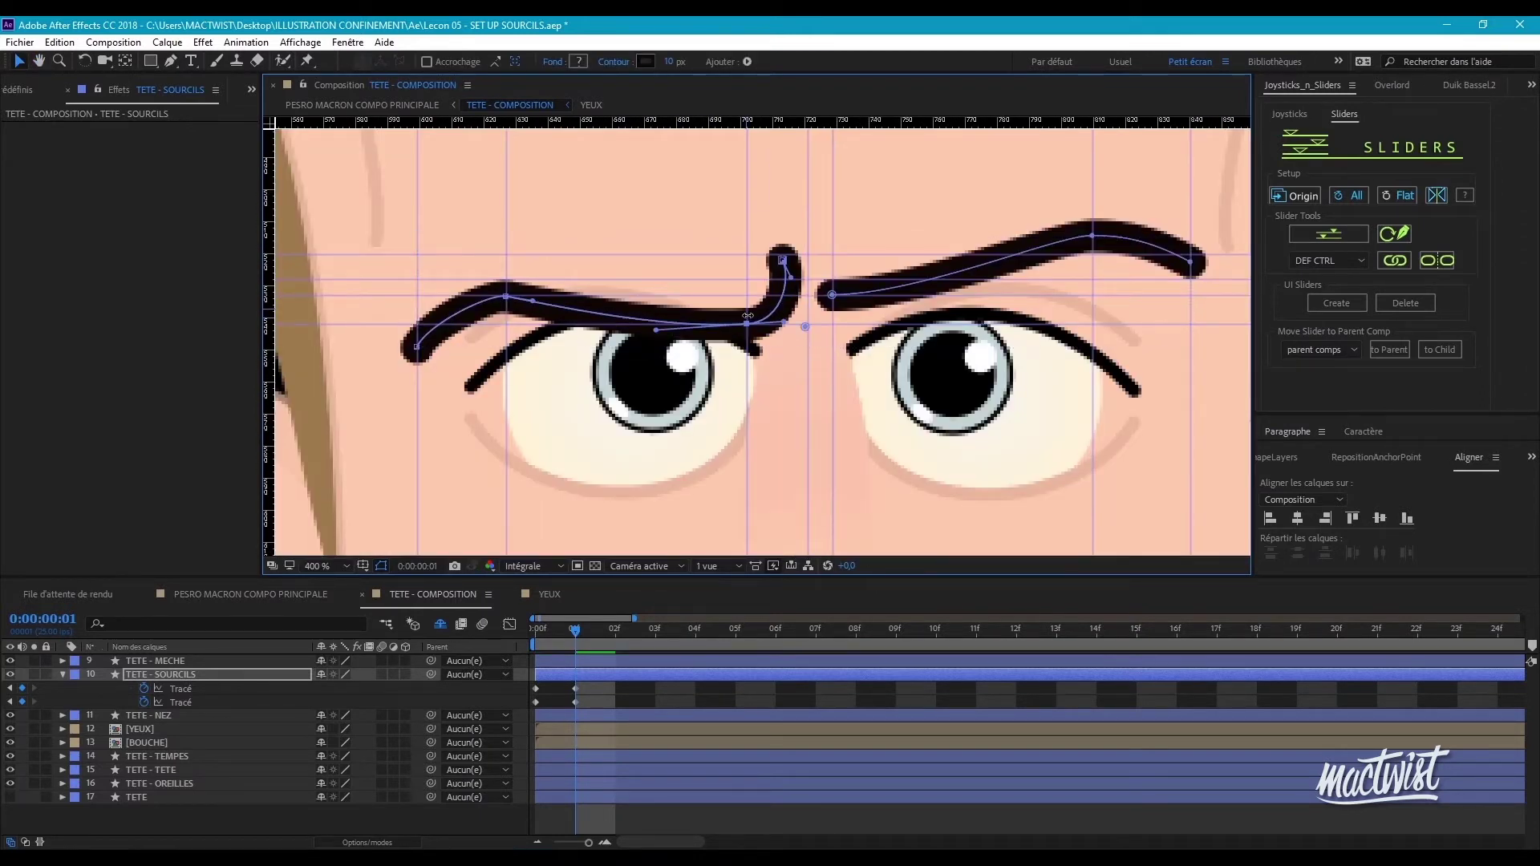
scroll(743, 321, up, 3)
key(g)
scroll(760, 305, down, 4)
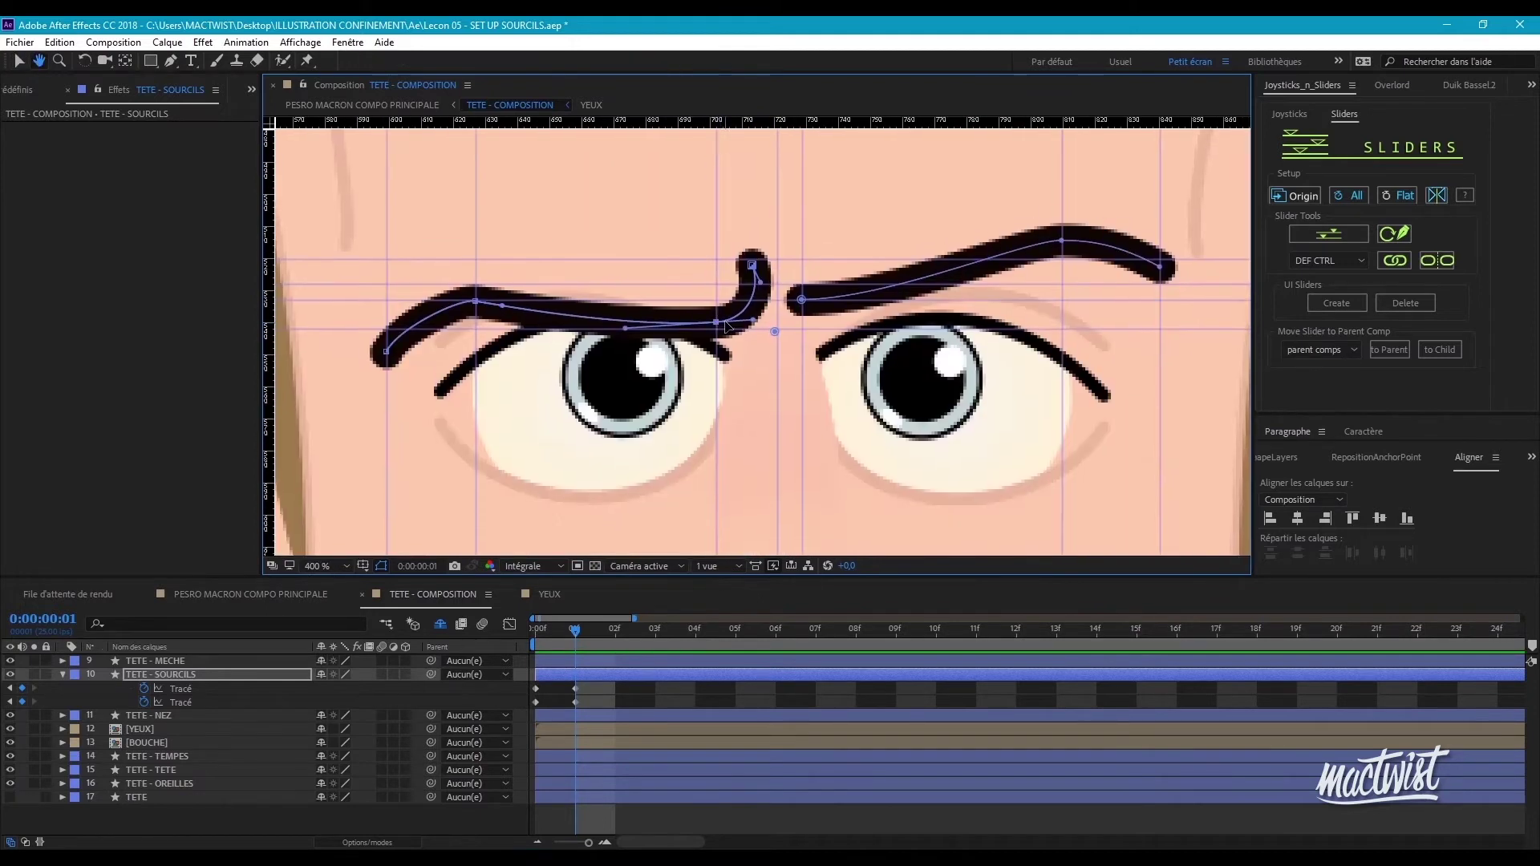
- Scrub between frames 0 and 1 to compare the eyebrow poses on the whole face
scroll(714, 463, up, 1)
shift+click(684, 498)
scroll(711, 518, down, 1)
drag(721, 449, 693, 369)
click(665, 693)
scroll(718, 465, down, 1)
drag(718, 468, 714, 428)
click(549, 630)
mouse_move(543, 632)
mouse_down()
mouse_move(571, 635)
mouse_move(540, 632)
mouse_up()
drag(540, 631, 580, 643)
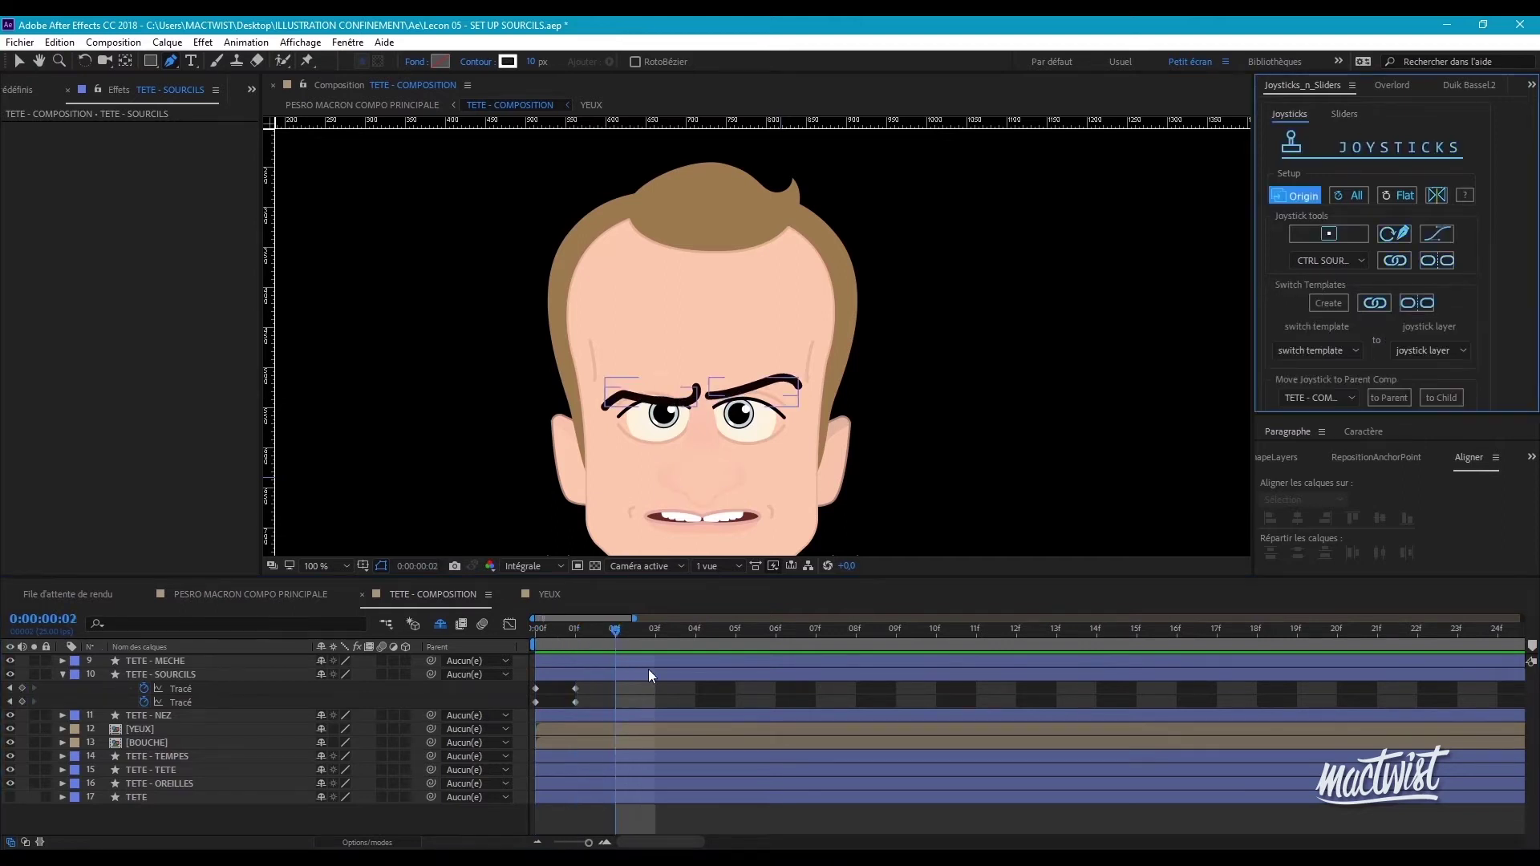
- Add origin-pose keyframes for both paths of TETE - SOURCILS at frame 2
click(649, 673)
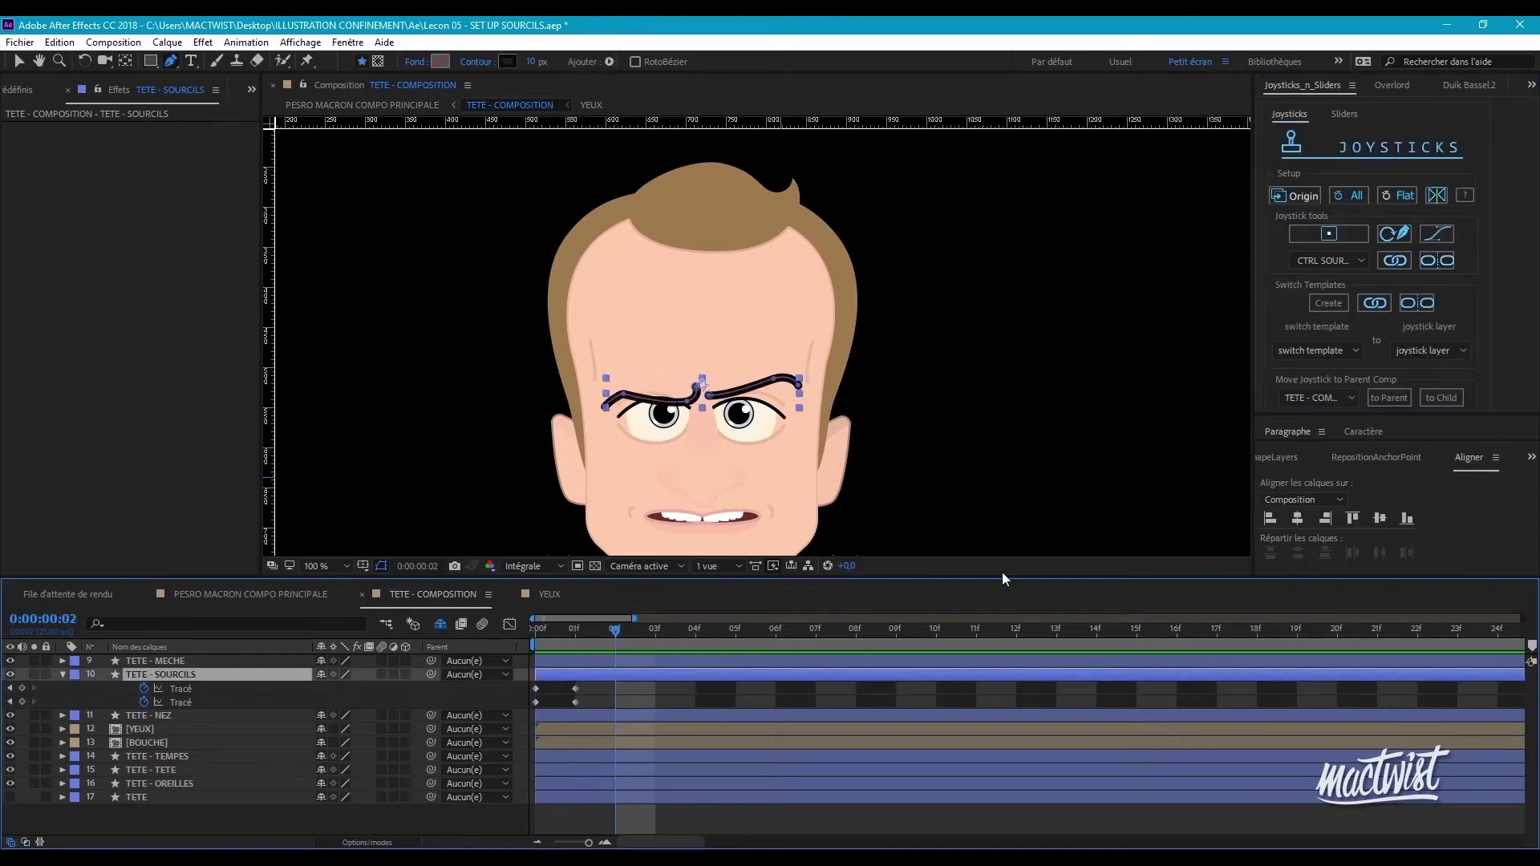
click(1288, 198)
click(641, 695)
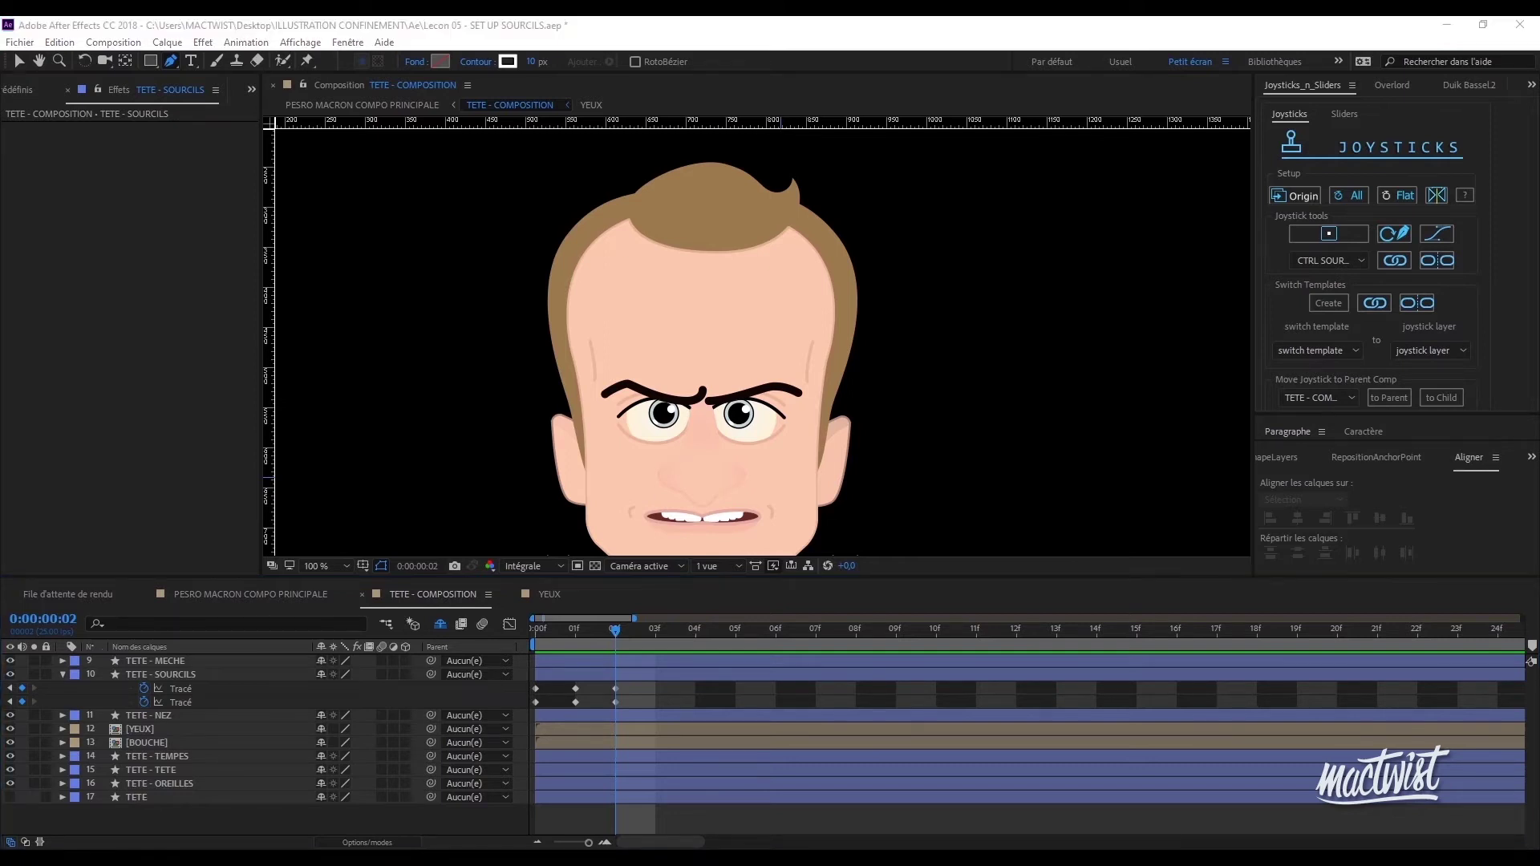
- Select the TETE - SOURCILS layer and display the guides around the eyebrows
click(616, 675)
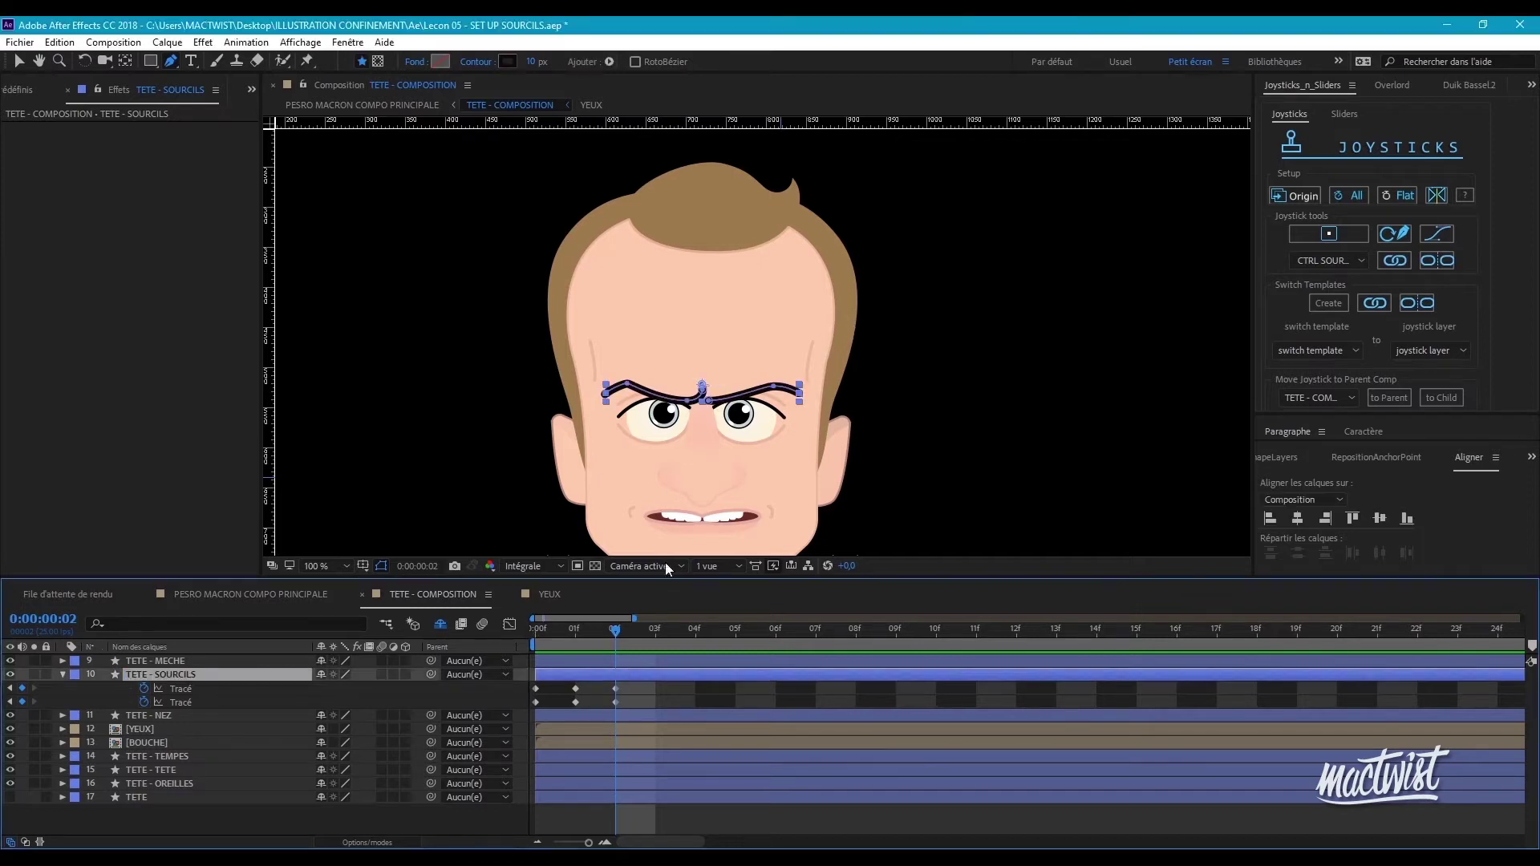
key(period)
key(ctrl+semicolon)
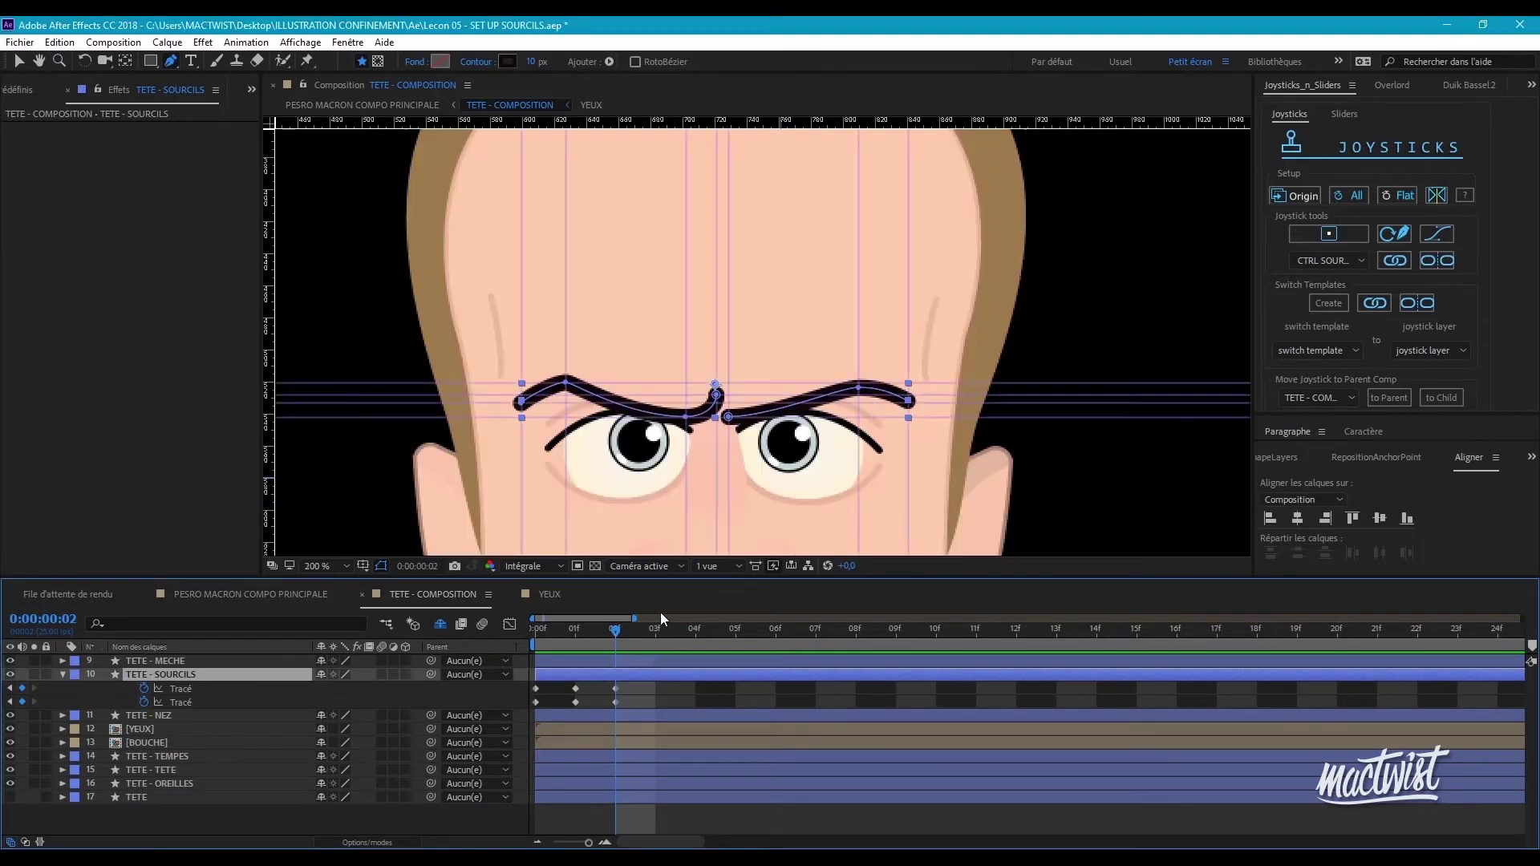
scroll(722, 384, up, 1)
key(h)
drag(719, 373, 729, 290)
key(g)
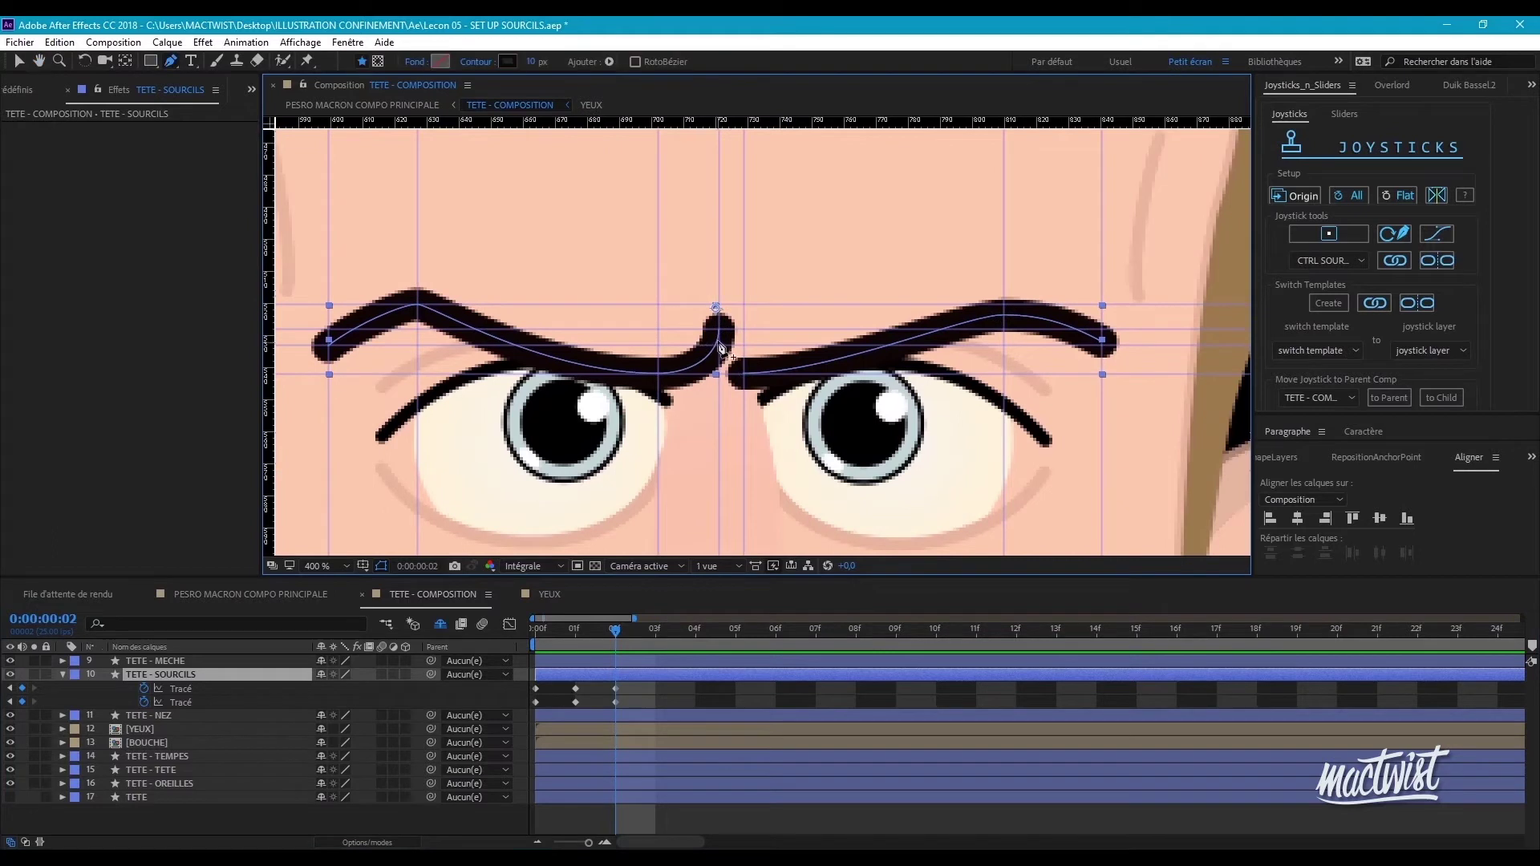
click(656, 682)
click(682, 674)
key(v)
- Select all points of both eyebrow paths and lower them together at frame 2
scroll(860, 406, down, 2)
key(ctrl+semicolon)
double_click(847, 333)
key(g)
drag(896, 300, 557, 380)
key(period)
key(period)
key(ctrl+semicolon)
key(v)
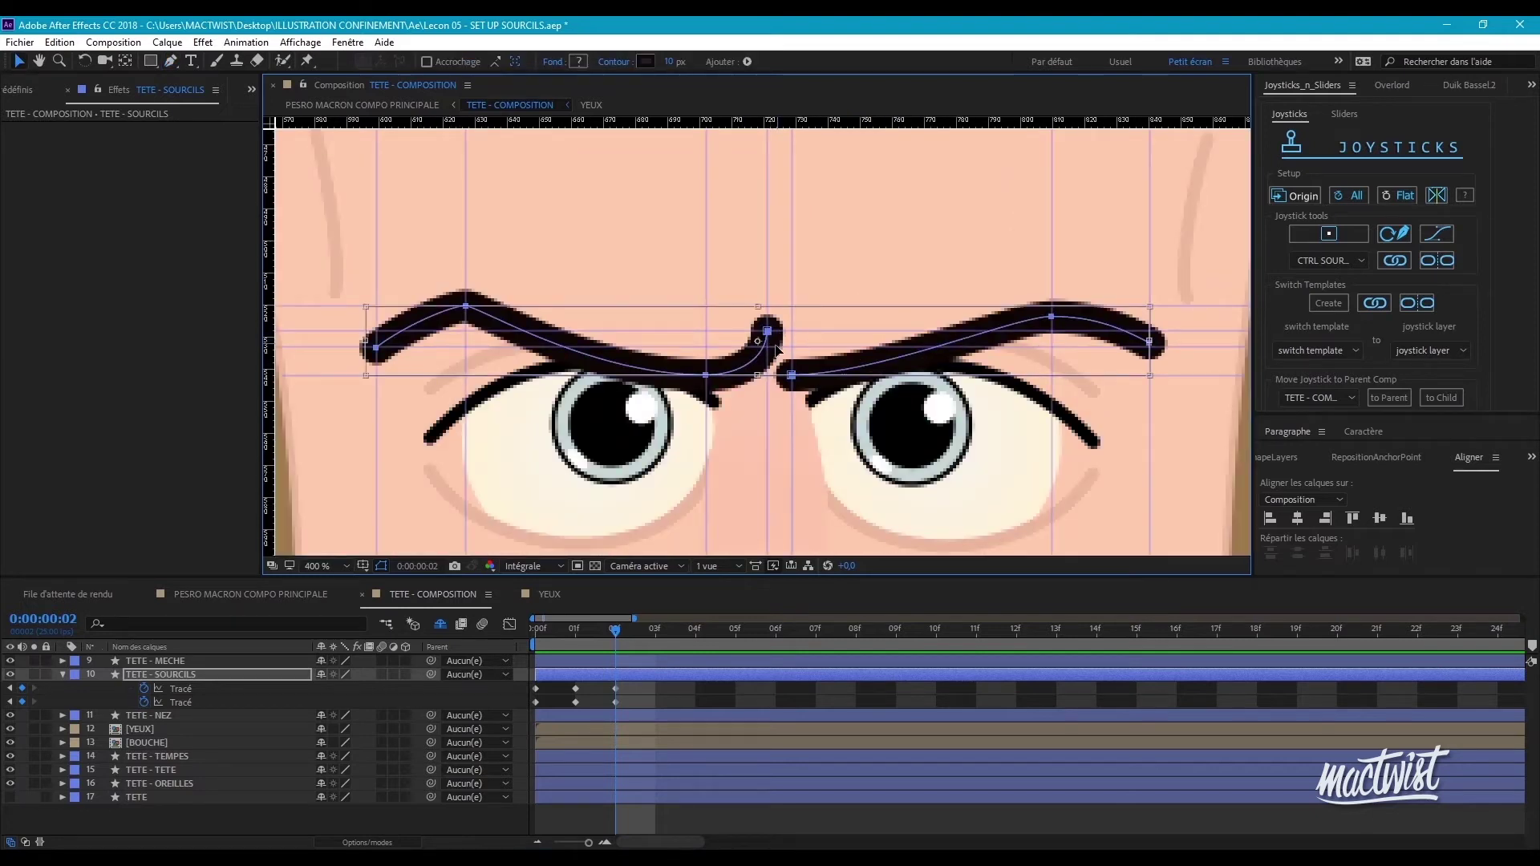
key(shift+Down)
key(Up)
key(Up)
key(Up)
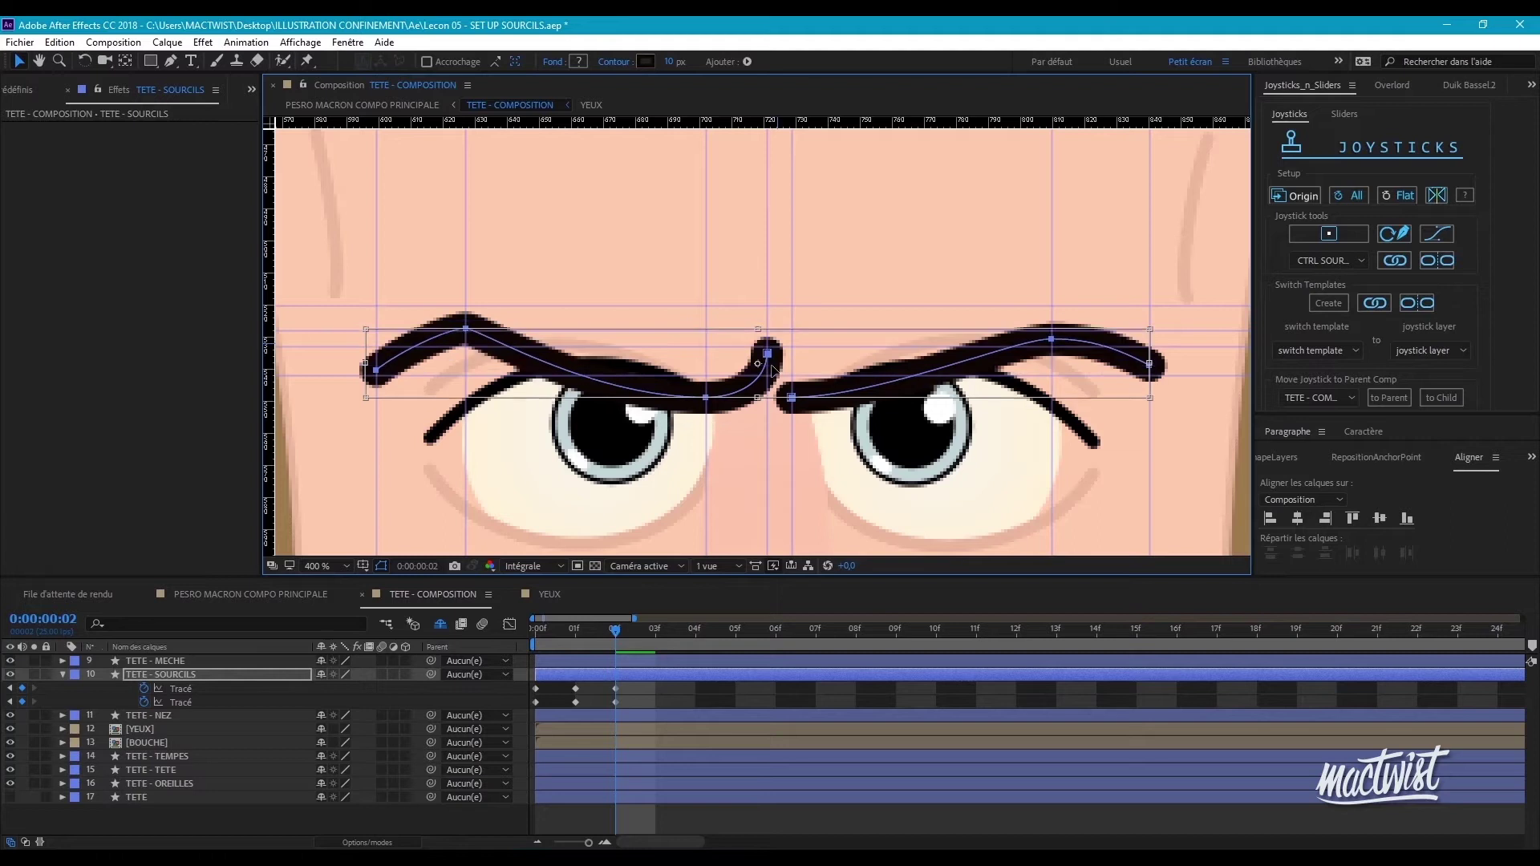
double_click(850, 254)
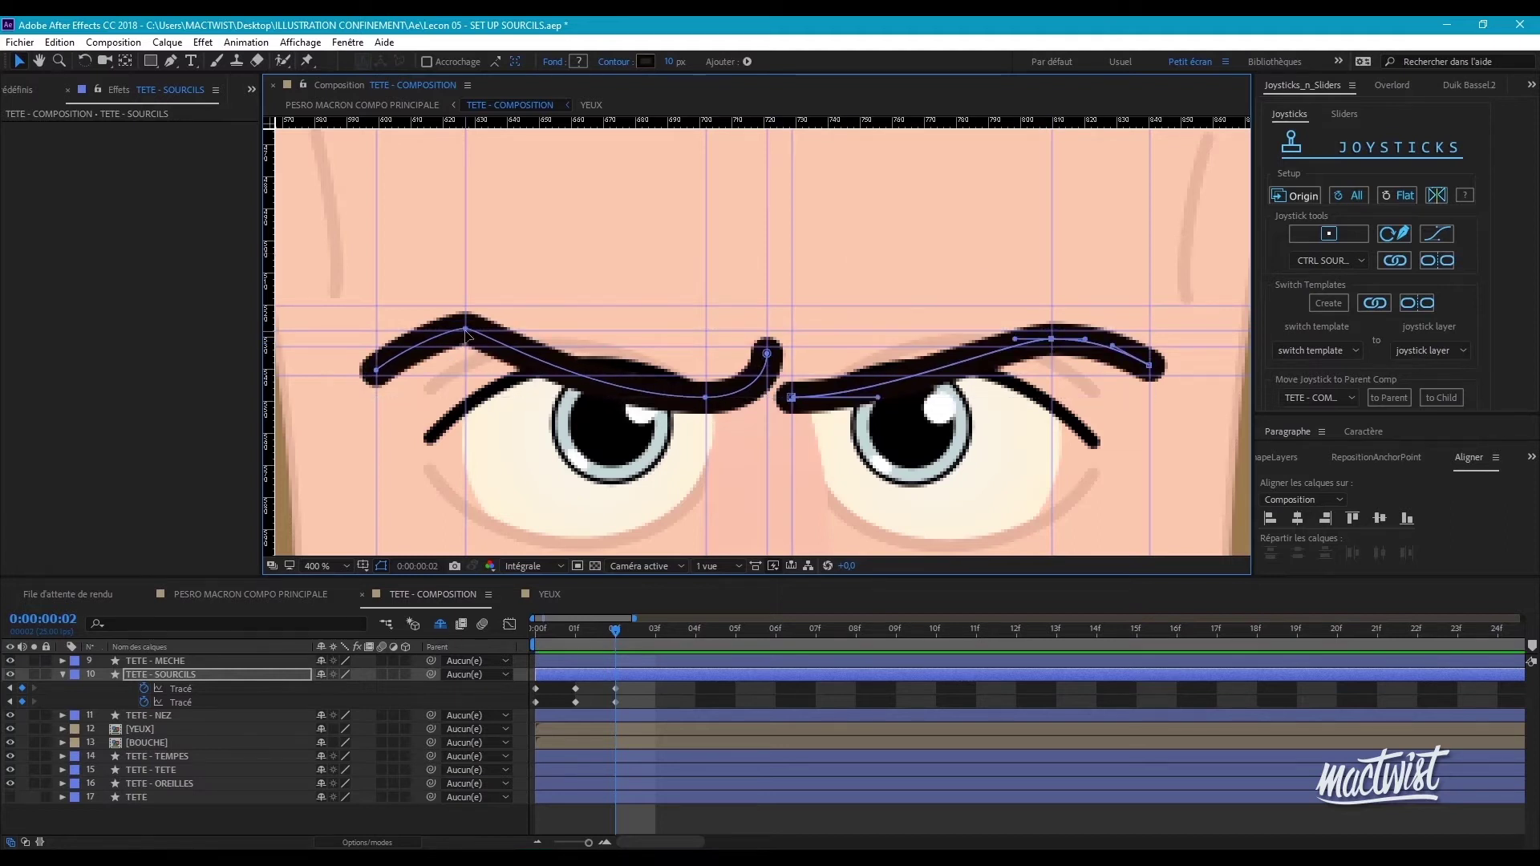
- Flatten both eyebrows into horizontal lines at frame 2 by lowering their peaks and outer ends and levelling the curve handles
drag(465, 331, 464, 377)
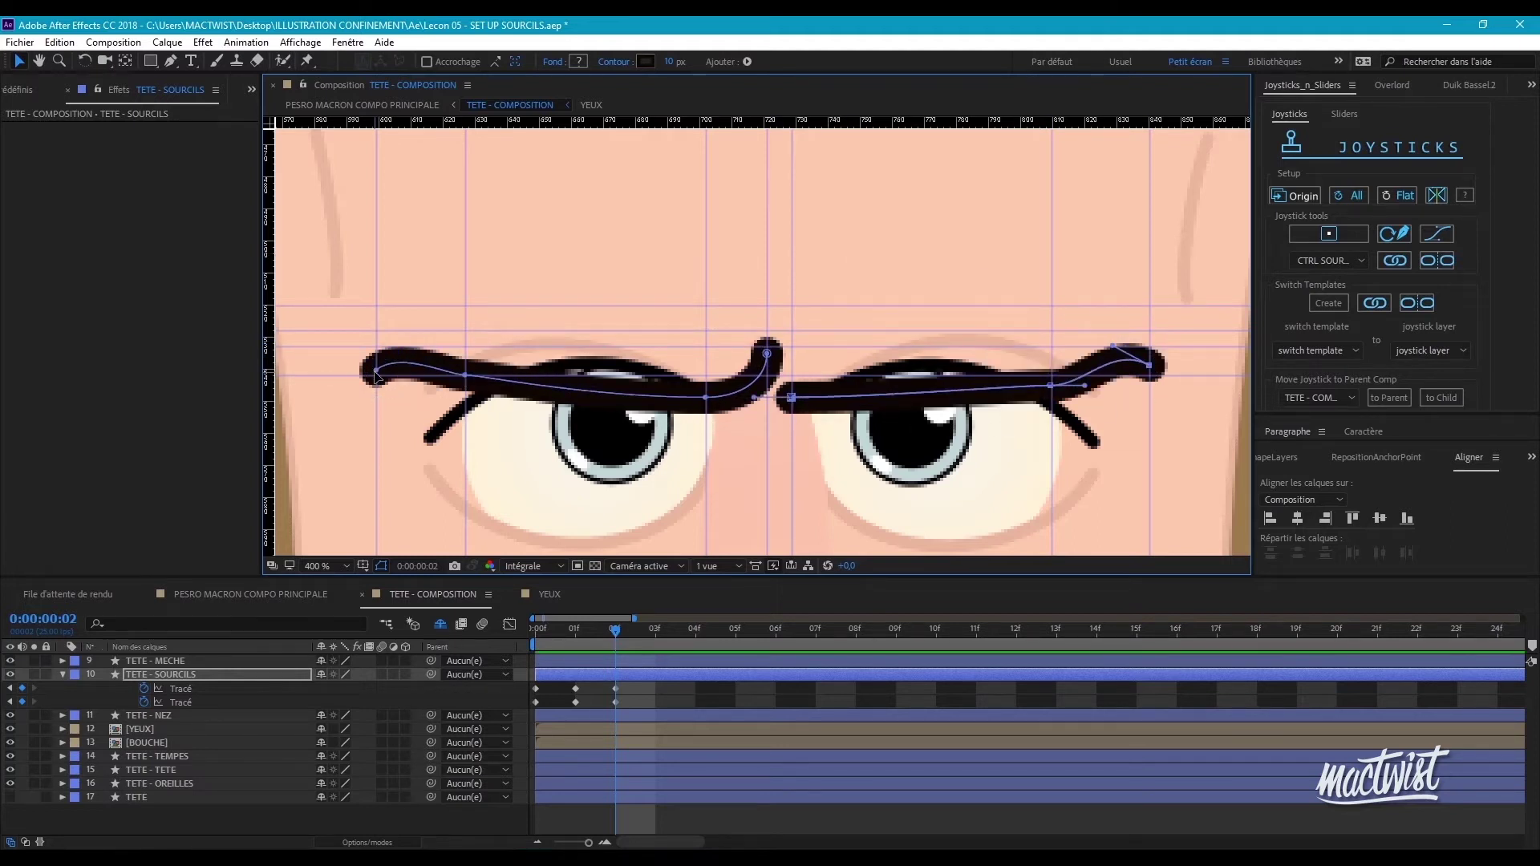
drag(1149, 367, 1149, 395)
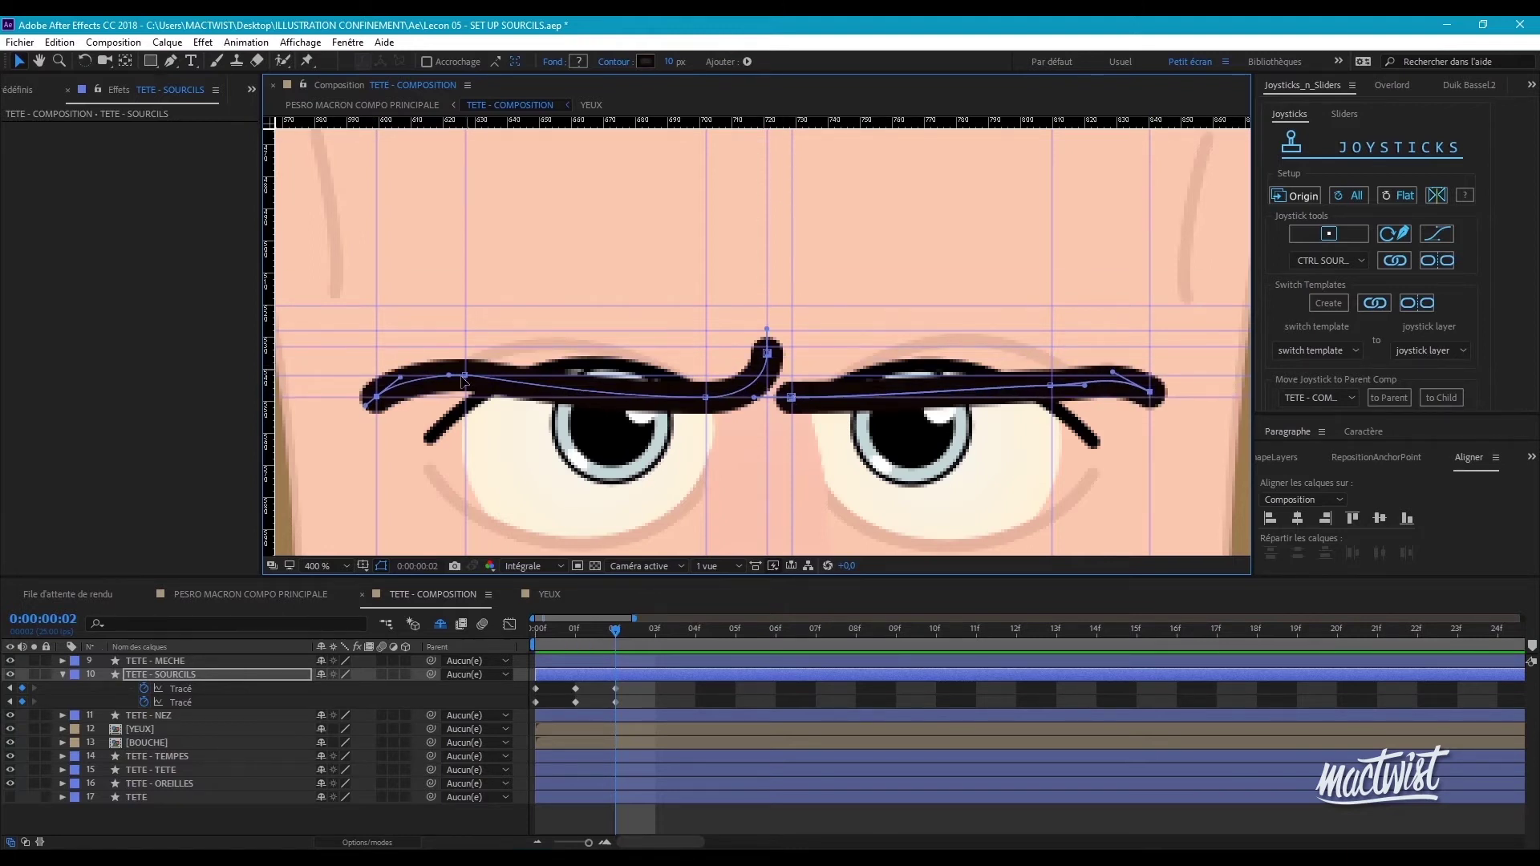
scroll(459, 384, up, 1)
drag(473, 365, 473, 409)
ctrl+alt+click(295, 408)
drag(1060, 441, 474, 375)
drag(705, 327, 705, 349)
drag(903, 340, 903, 349)
drag(828, 311, 822, 350)
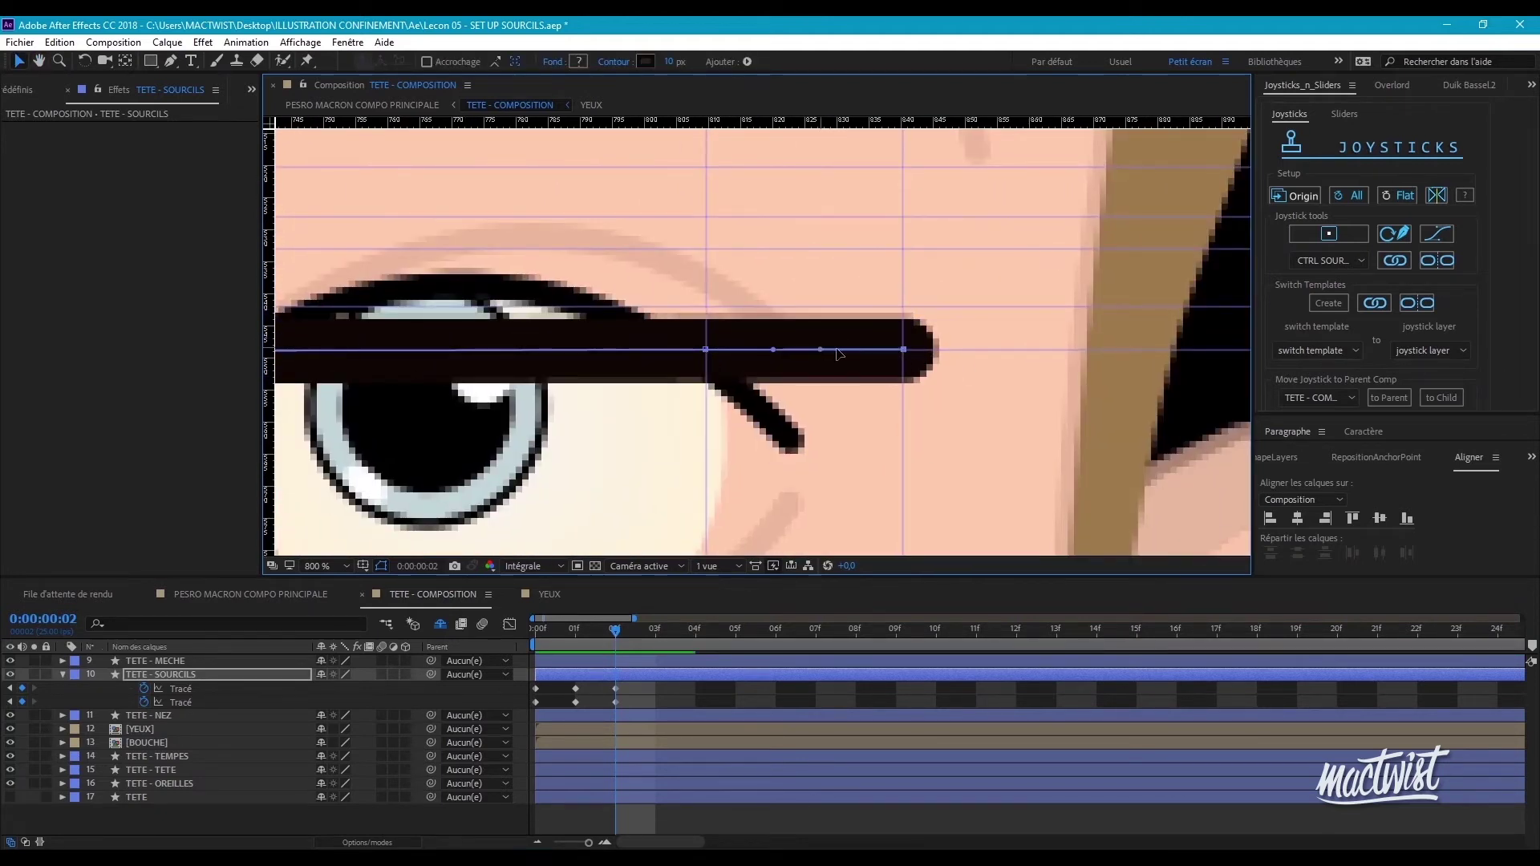
scroll(836, 354, down, 4)
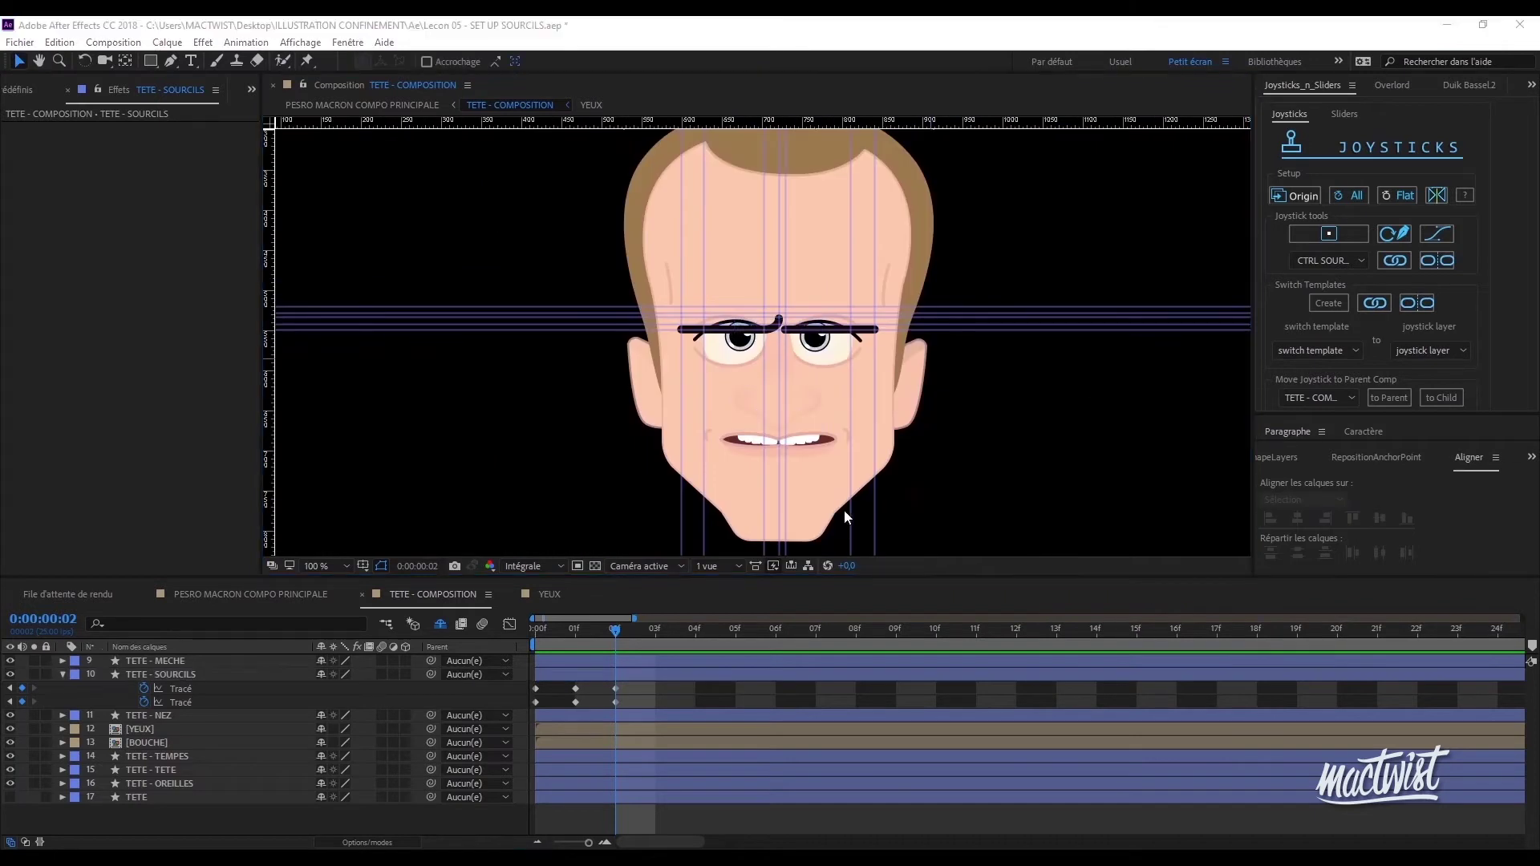
- Add origin-pose keyframes for both paths of TETE - SOURCILS at frame 3
drag(618, 638, 652, 638)
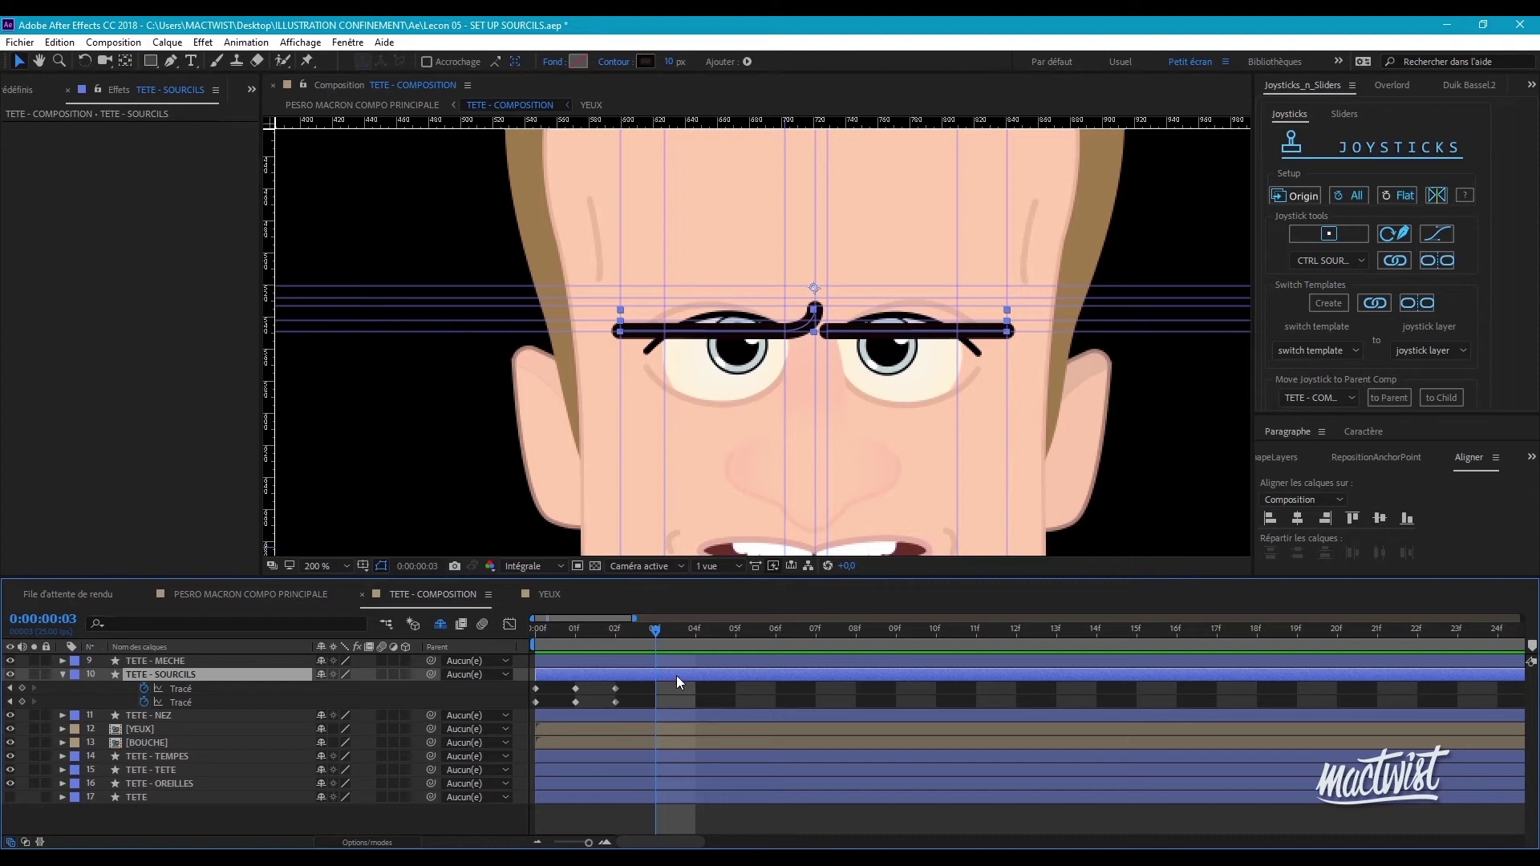
click(1299, 197)
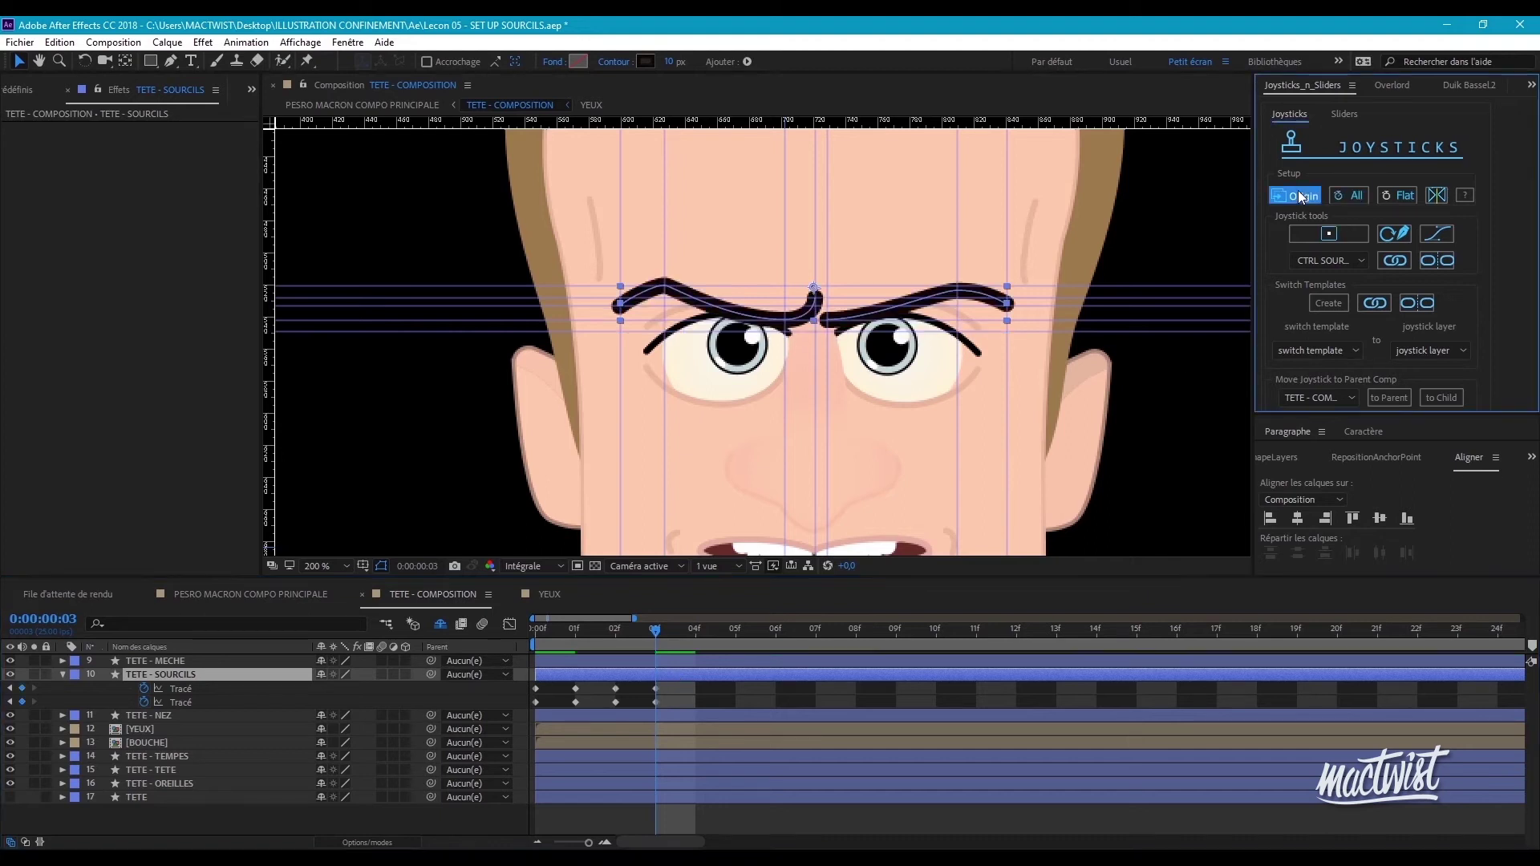
key(g)
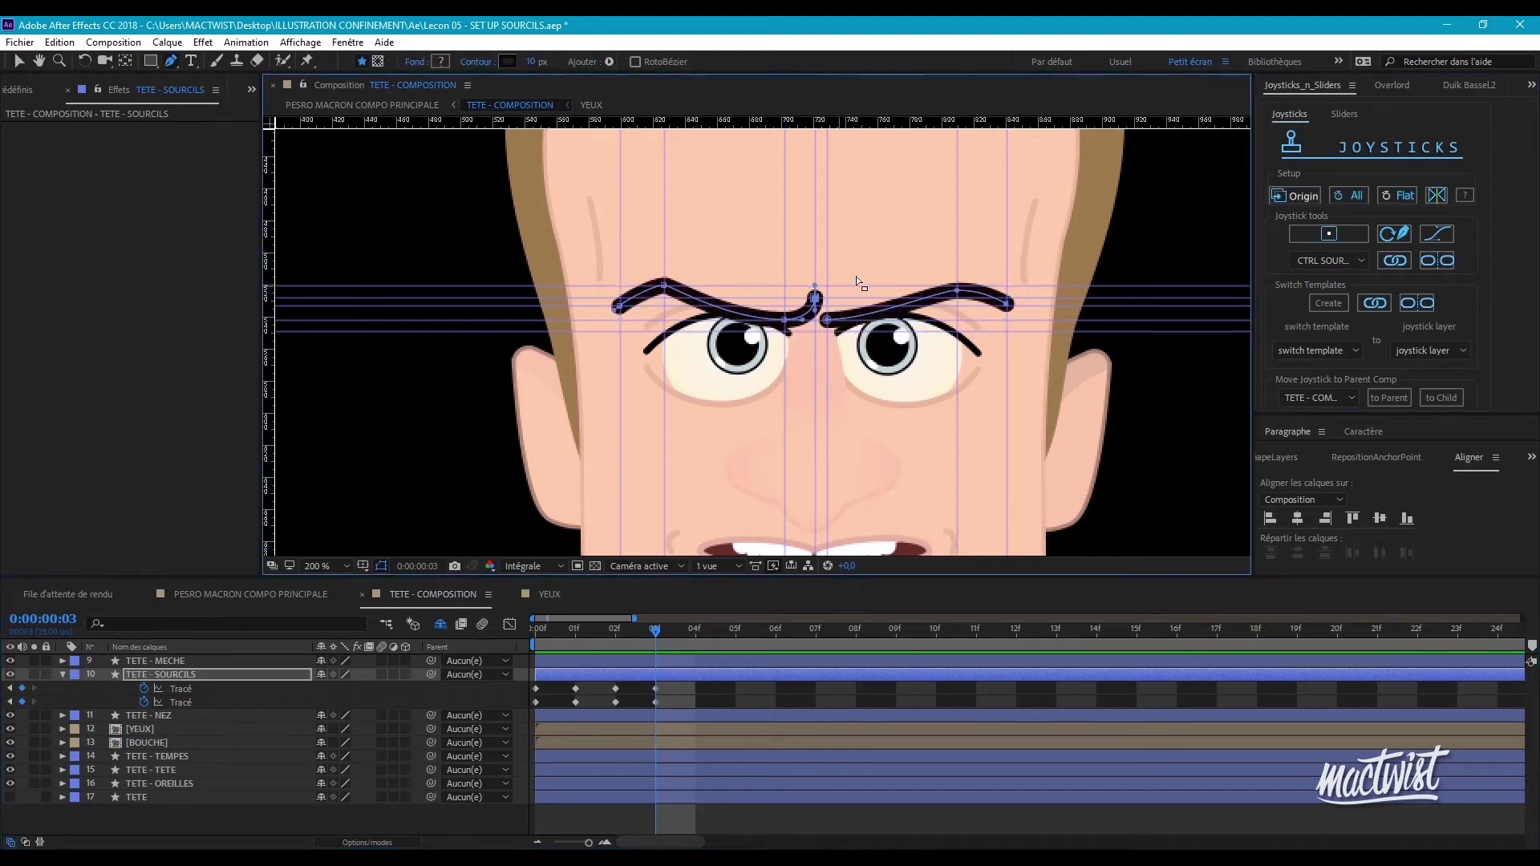
- Raise the inner ends and peaks of both eyebrows at frame 3 and bend their curve handles into a worried arch
key(h)
drag(868, 259, 739, 391)
key(g)
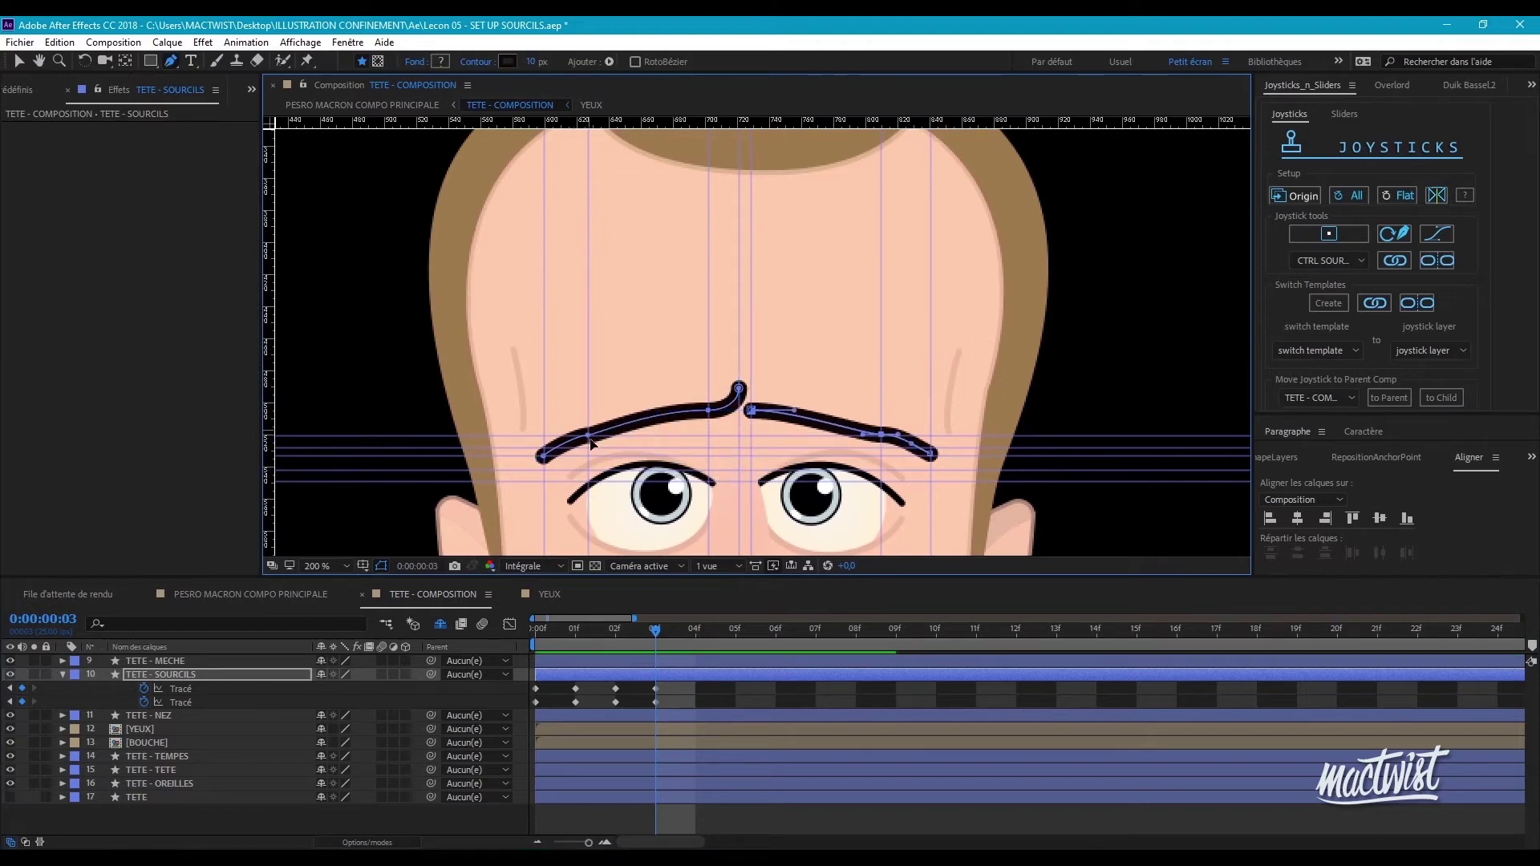
scroll(890, 439, up, 1)
drag(910, 431, 910, 440)
drag(934, 471, 952, 468)
drag(404, 409, 727, 323)
click(610, 347)
drag(592, 348, 540, 379)
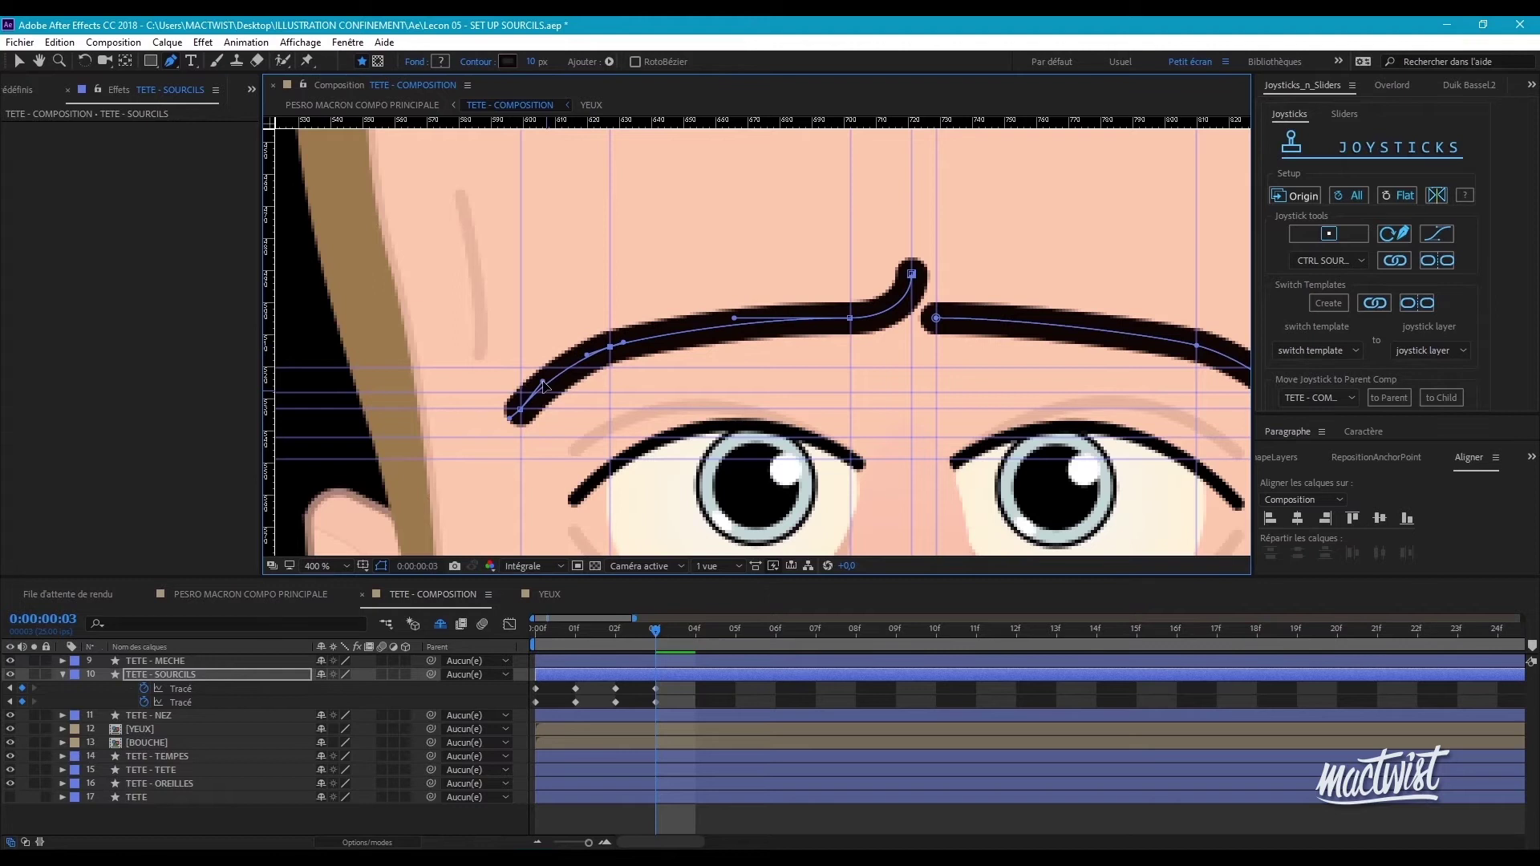
- Smooth the left eyebrow's arch at frame 3 by adjusting the handles at its outer end, peak and inner bend
scroll(543, 383, down, 1)
scroll(543, 383, up, 2)
scroll(628, 391, down, 2)
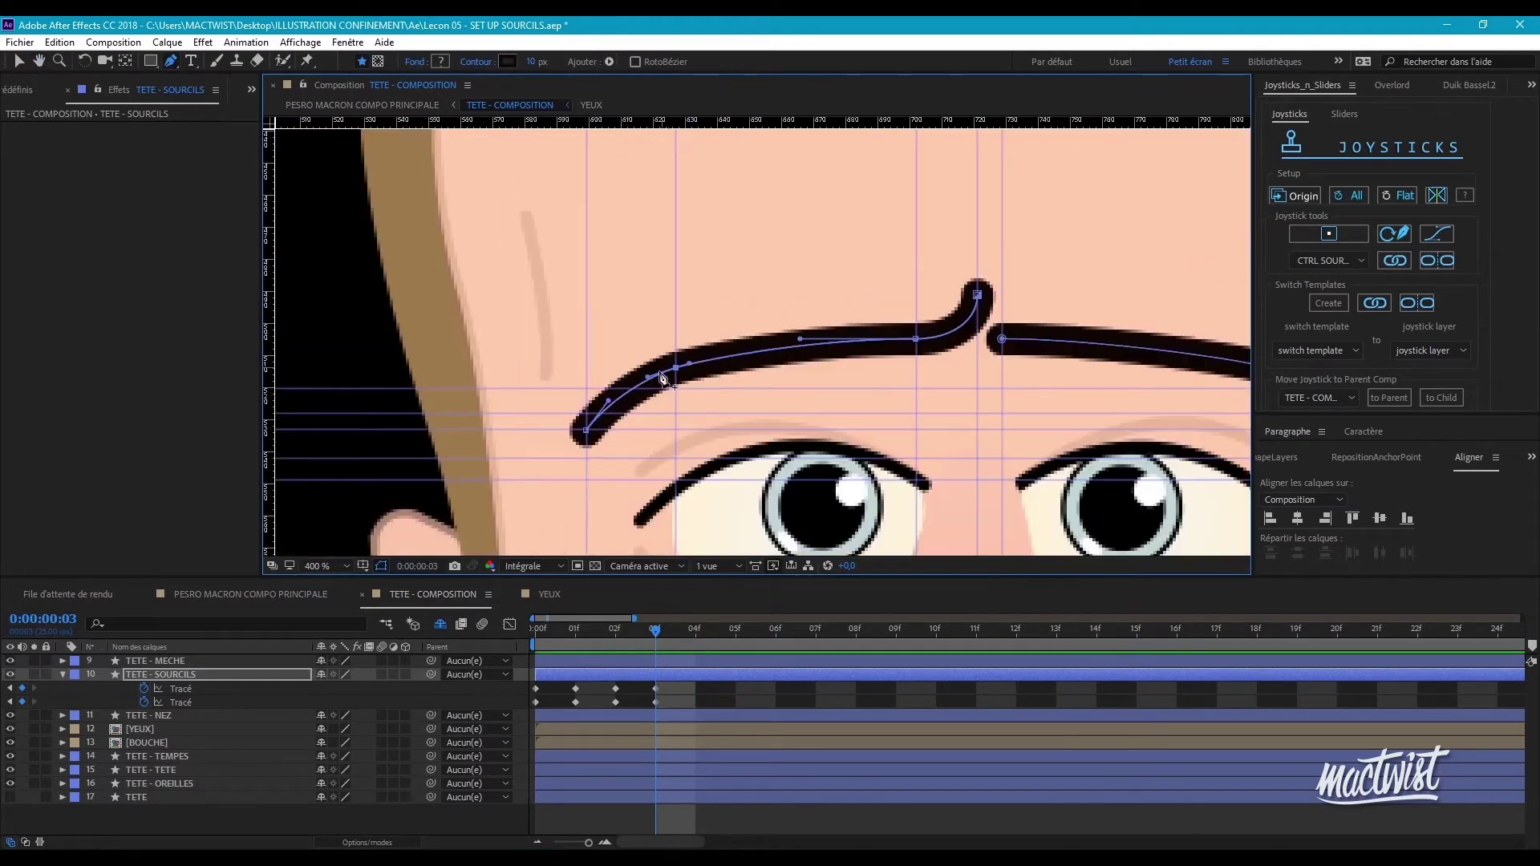
scroll(599, 409, up, 1)
drag(602, 417, 617, 409)
drag(700, 347, 681, 353)
drag(782, 319, 706, 311)
scroll(807, 312, down, 1)
scroll(706, 311, down, 1)
scroll(827, 317, up, 1)
click(813, 307)
scroll(954, 351, down, 1)
scroll(857, 377, down, 1)
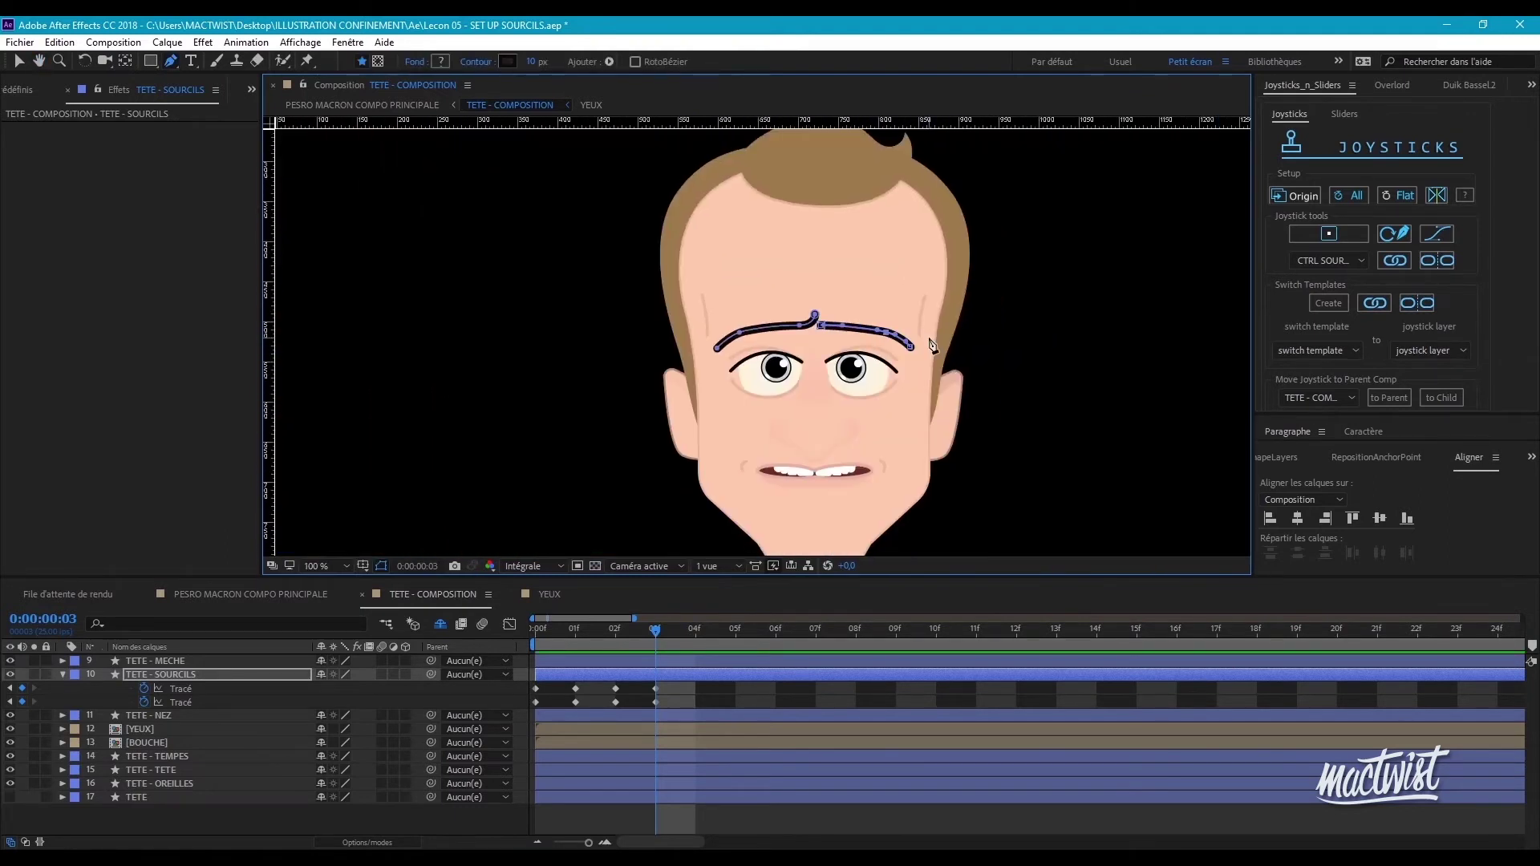
- Readjust the left eyebrow's curve handle between its inner bend and peak at frame 3, undoing the extra change at the peak
scroll(770, 338, up, 1)
scroll(831, 357, up, 1)
click(759, 343)
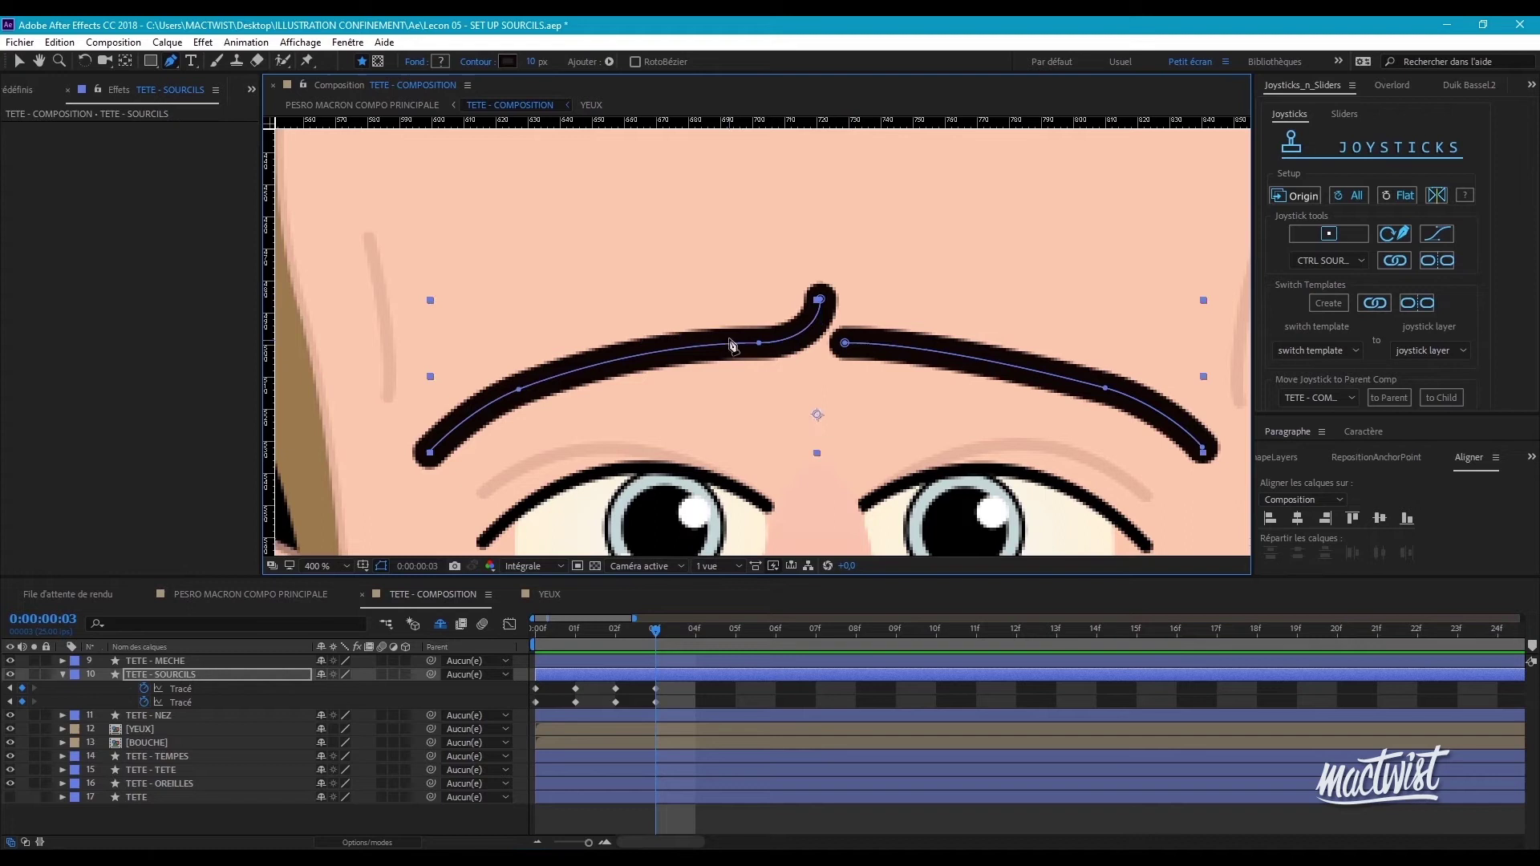
drag(643, 343, 639, 351)
drag(540, 381, 547, 374)
key(ctrl+z)
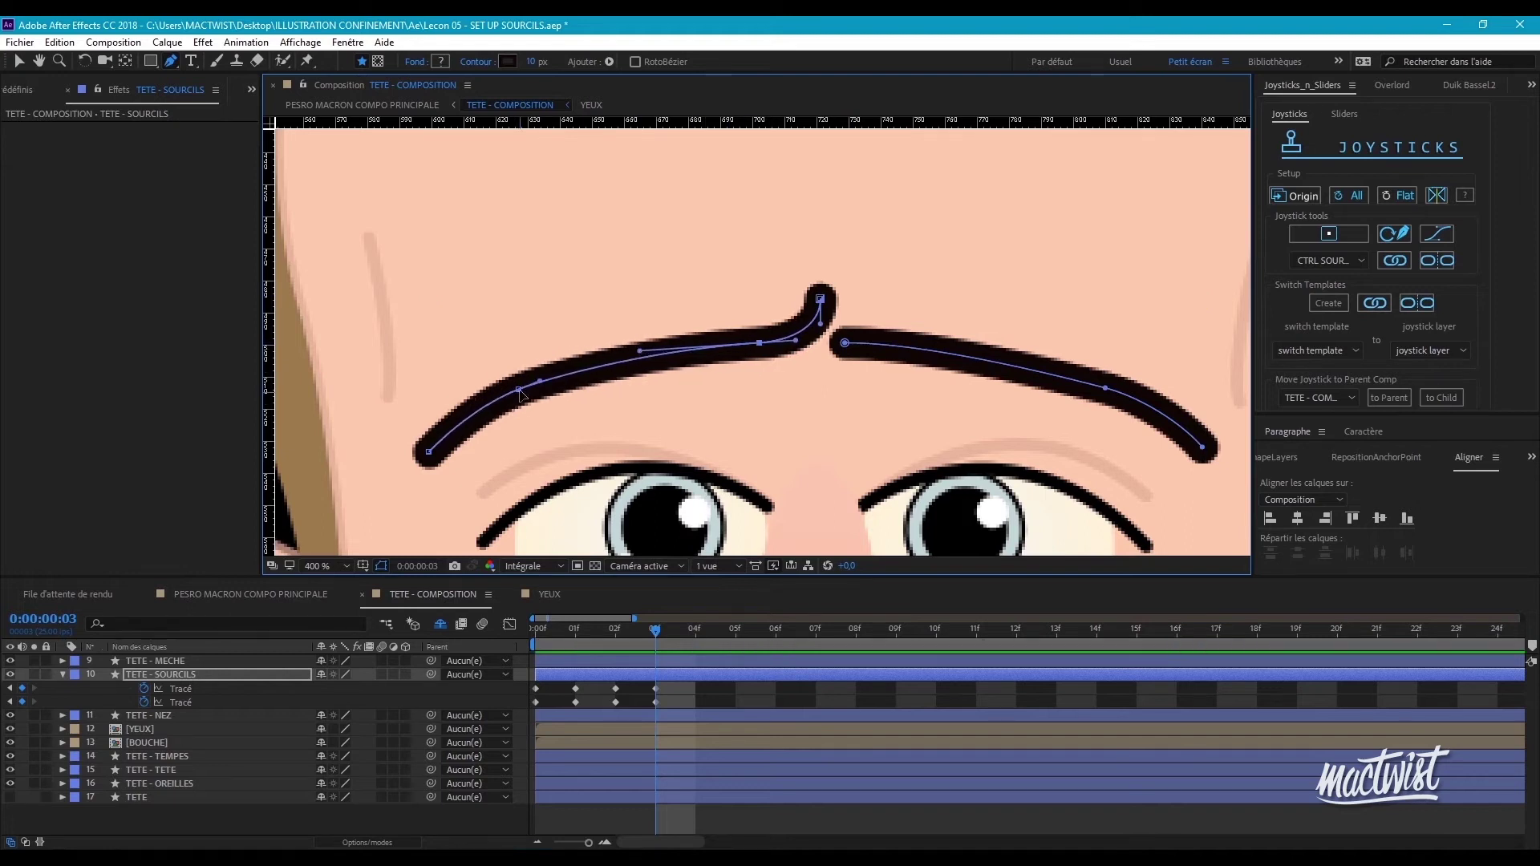
- Raise the eyebrow peaks slightly at frame 3 and round the left eyebrow's arch with its curve handles
drag(1105, 389, 1105, 383)
drag(518, 389, 544, 372)
drag(640, 350, 626, 340)
drag(544, 372, 548, 367)
drag(451, 429, 448, 431)
drag(806, 372, 763, 378)
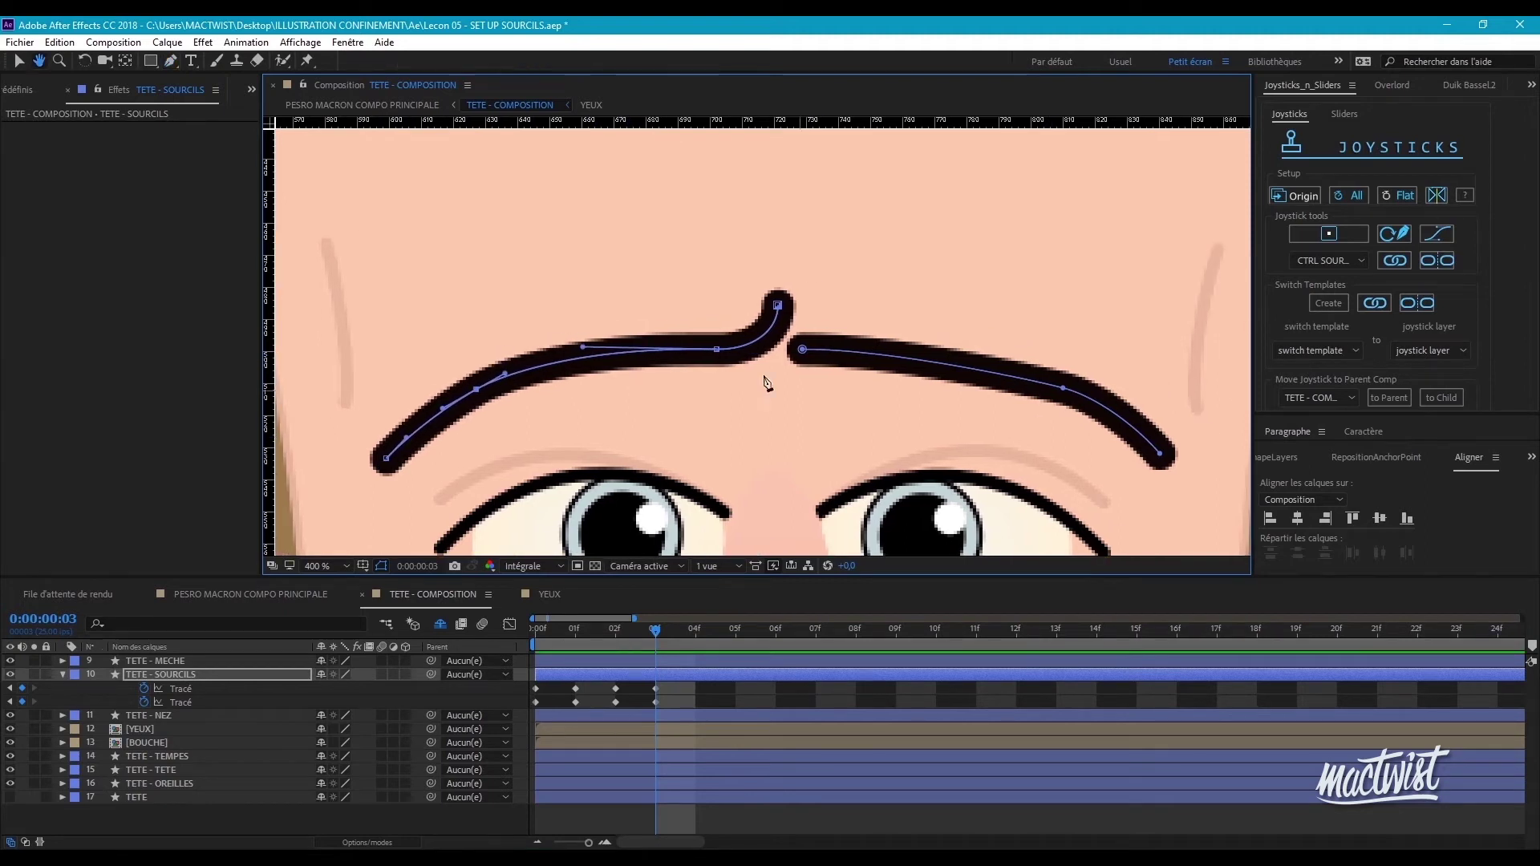
- Adjust the right eyebrow's curve handle near its inner end at frame 3
key(comma)
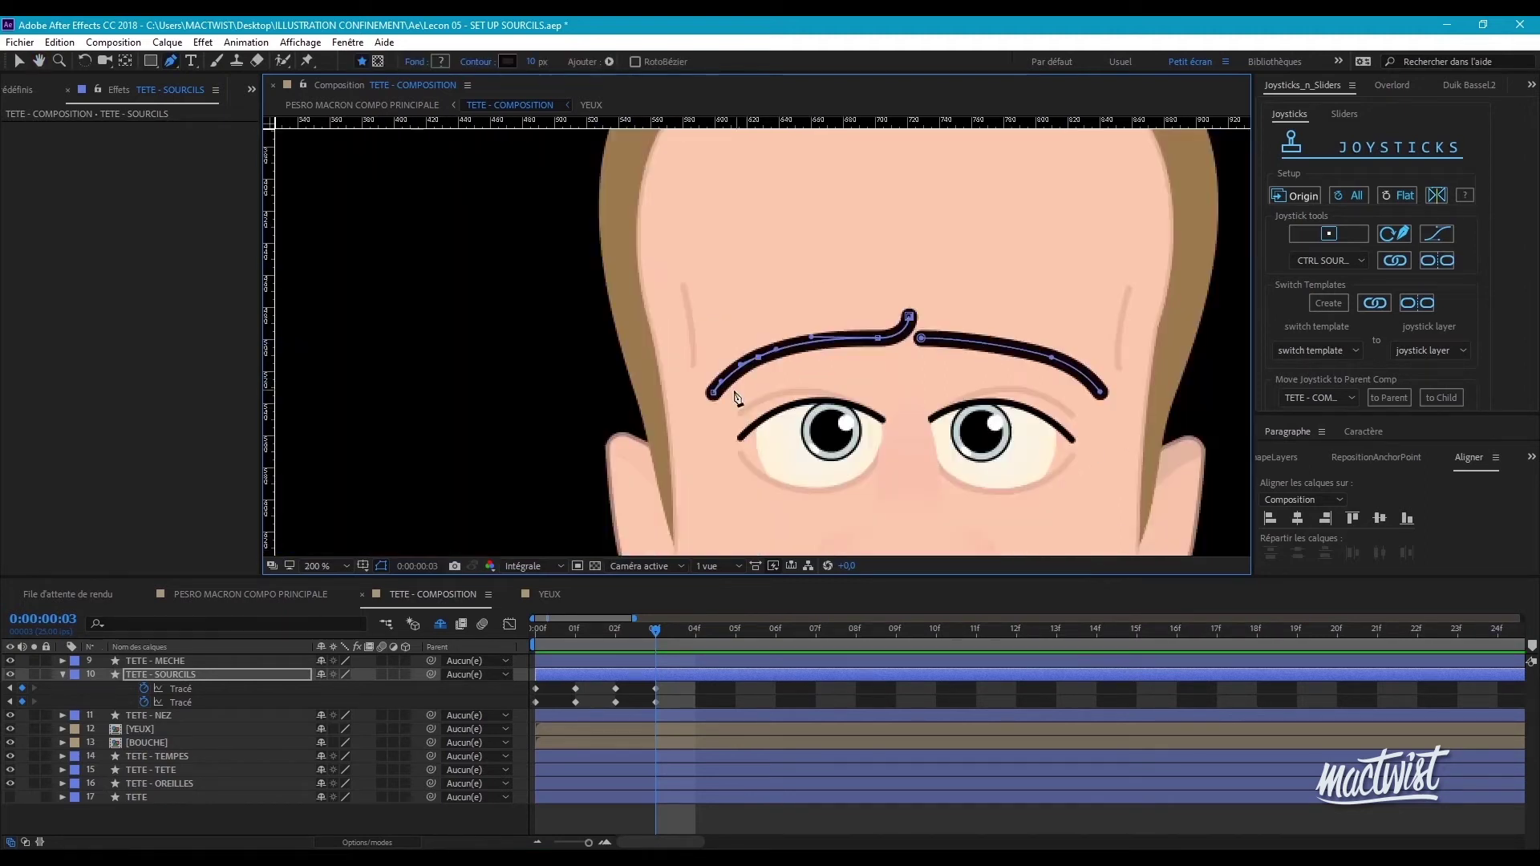
click(1051, 357)
drag(965, 338, 974, 341)
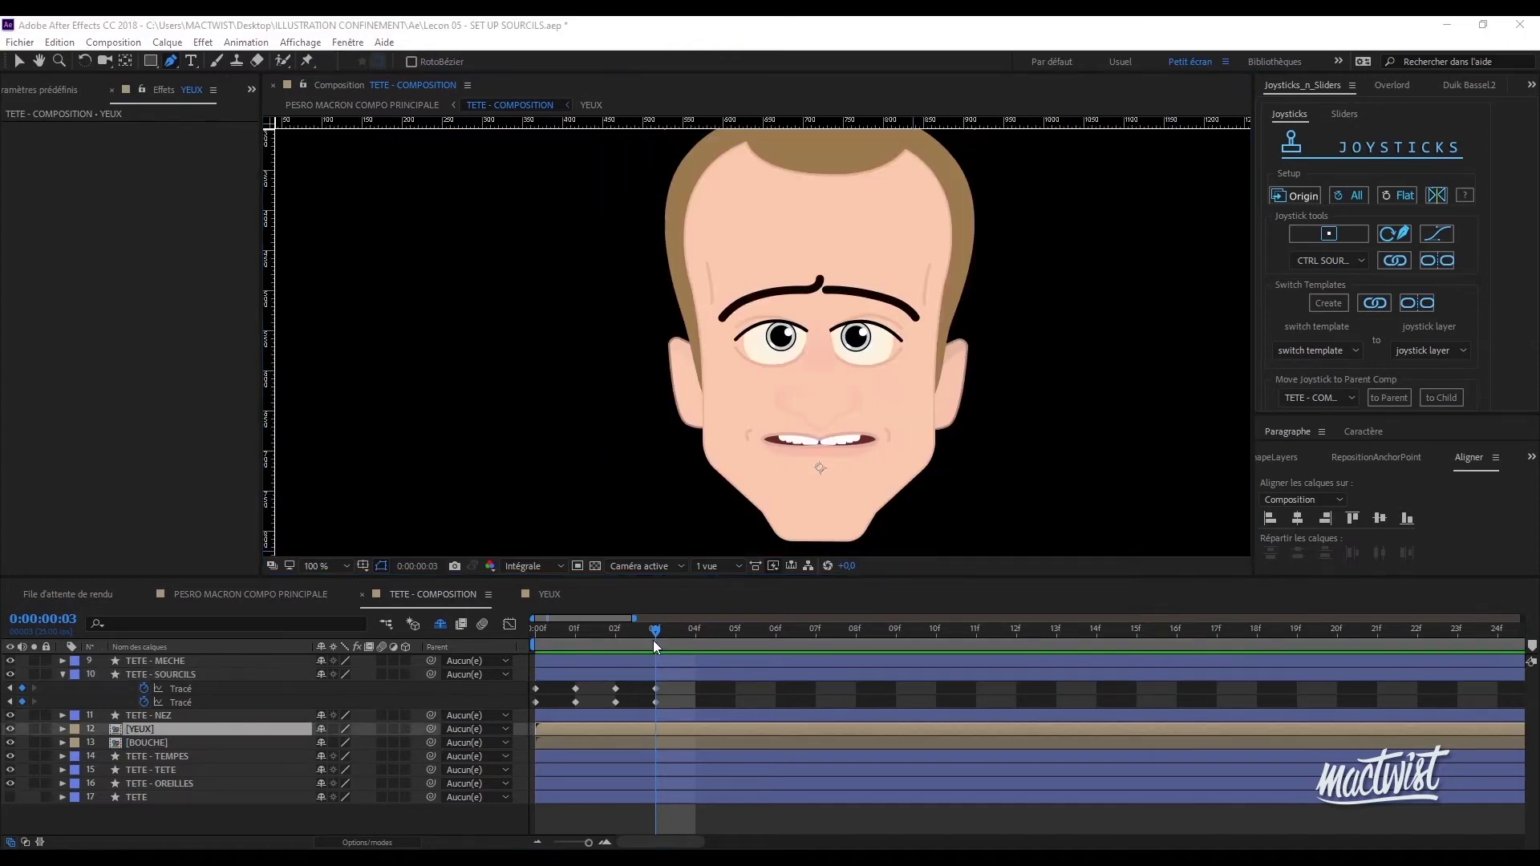
- Add origin-pose keyframes for both paths of TETE - SOURCILS at frame 4
click(685, 633)
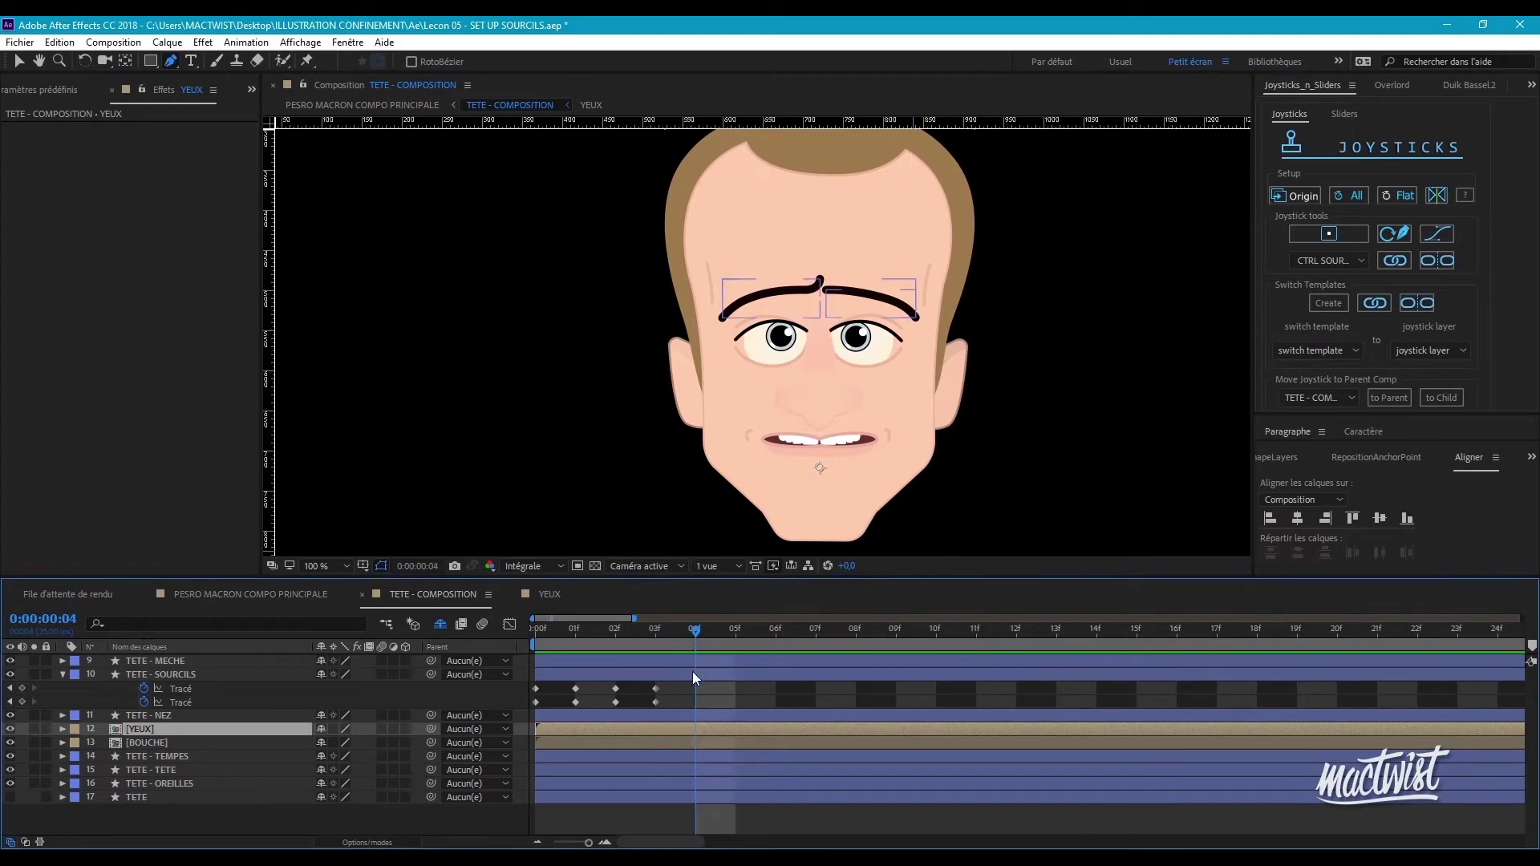
click(691, 674)
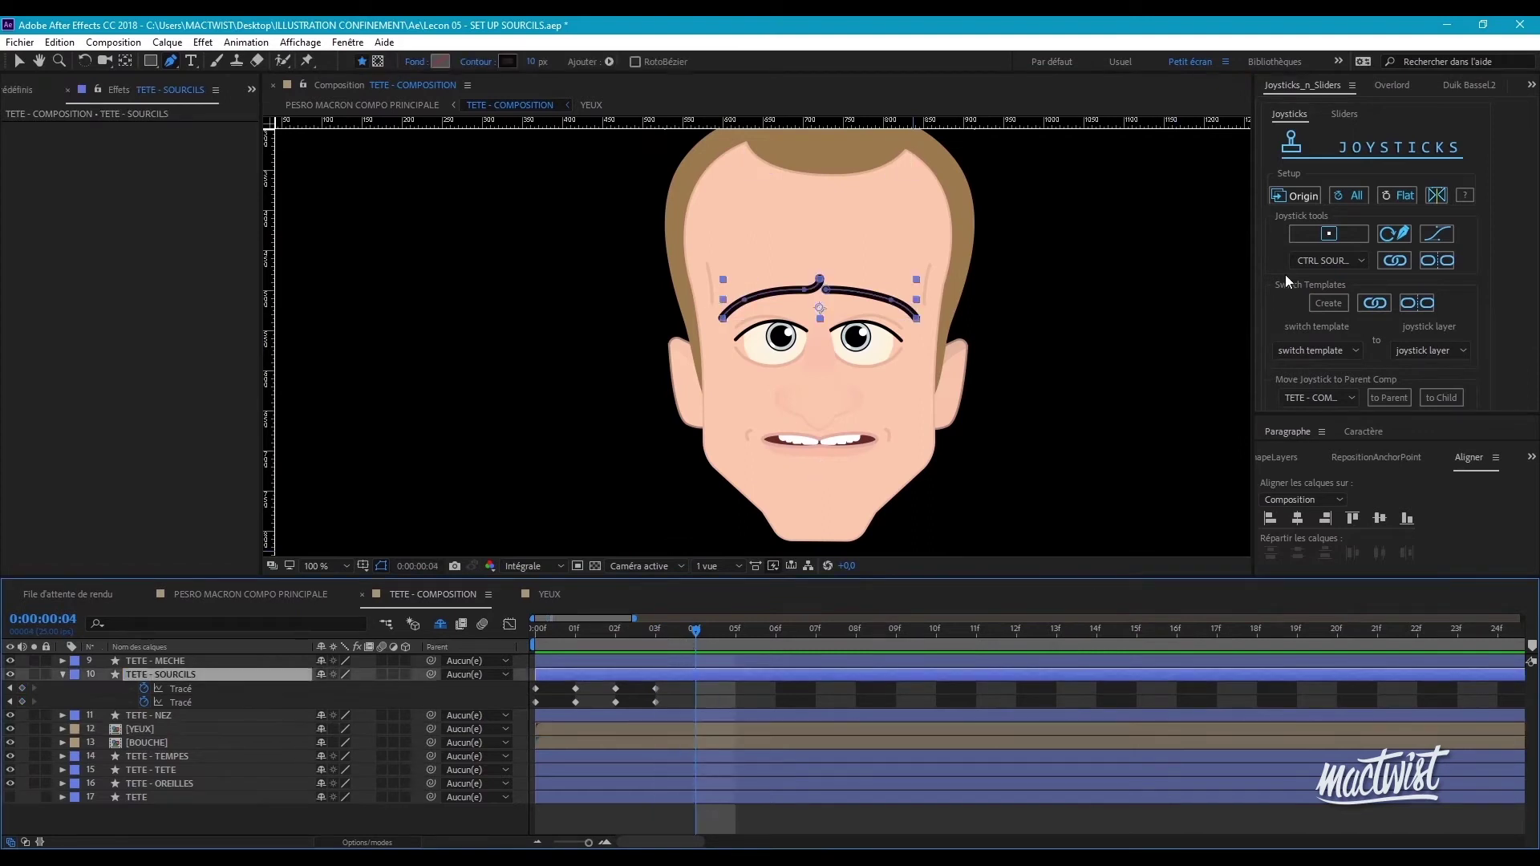
click(1308, 195)
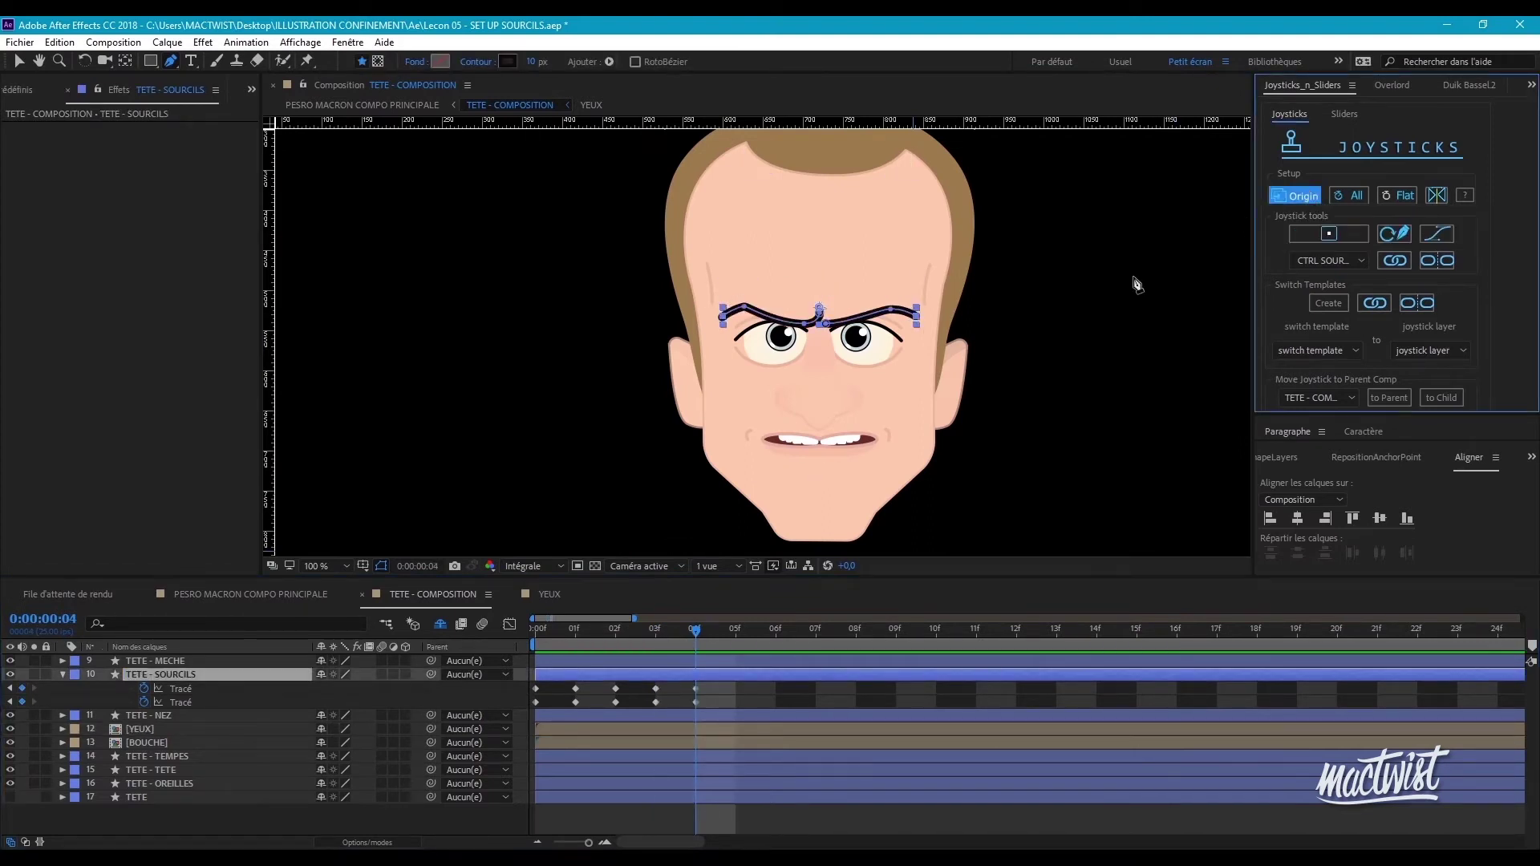
- Show the guides and move both eyebrow paths down over the eyes at frame 4
key(v)
key(ctrl+;)
scroll(815, 320, up, 2)
drag(811, 319, 806, 399)
scroll(789, 390, down, 1)
click(792, 385)
scroll(792, 386, up, 2)
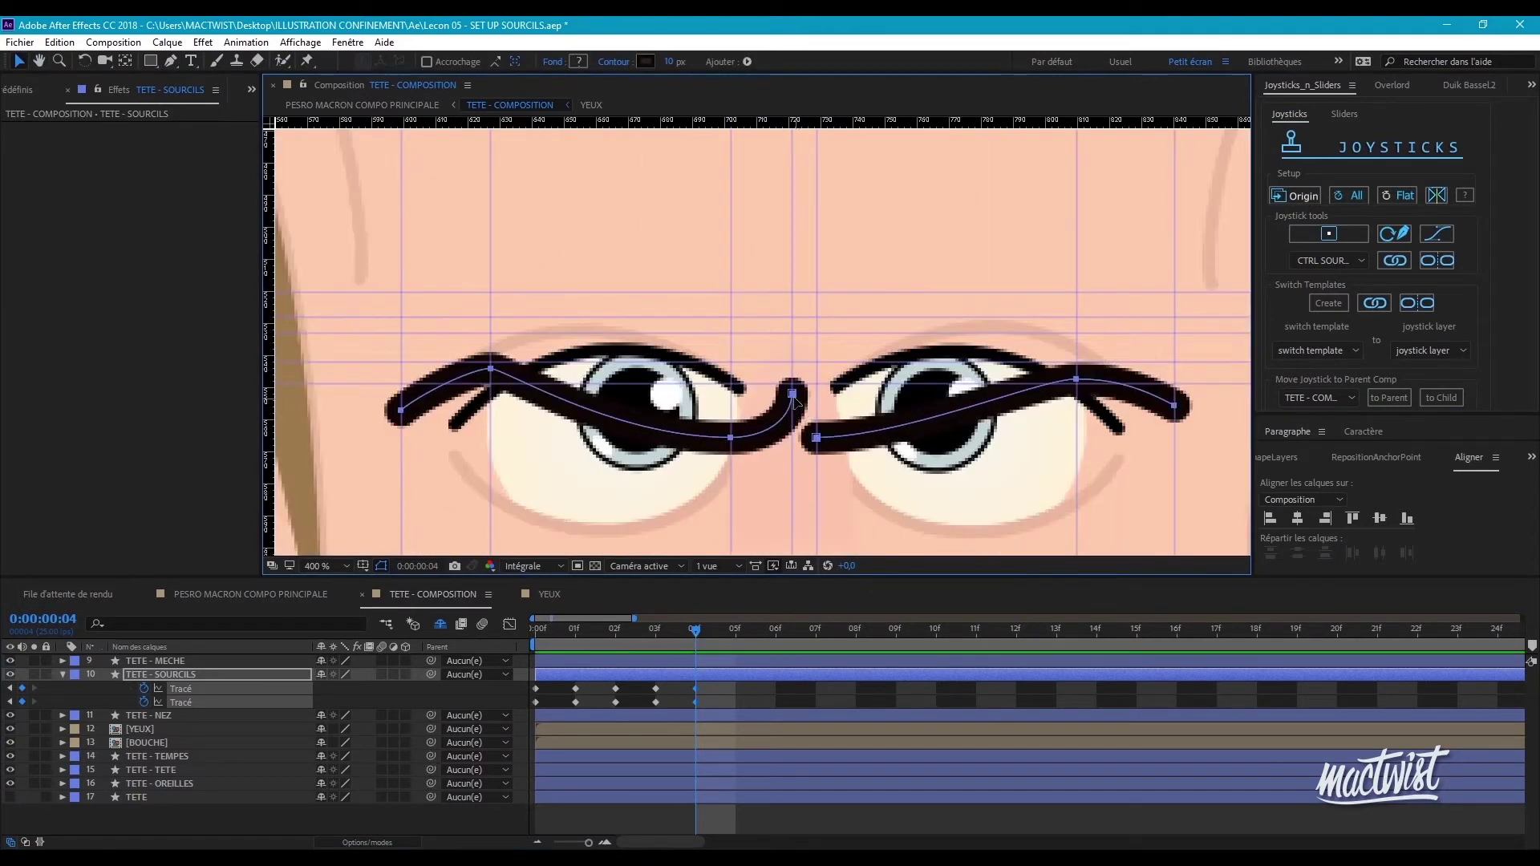
- Raise the outer ends and peaks of both eyebrow paths at frame 4
click(1107, 380)
shift+click(475, 371)
scroll(859, 401, down, 1)
drag(968, 408, 971, 363)
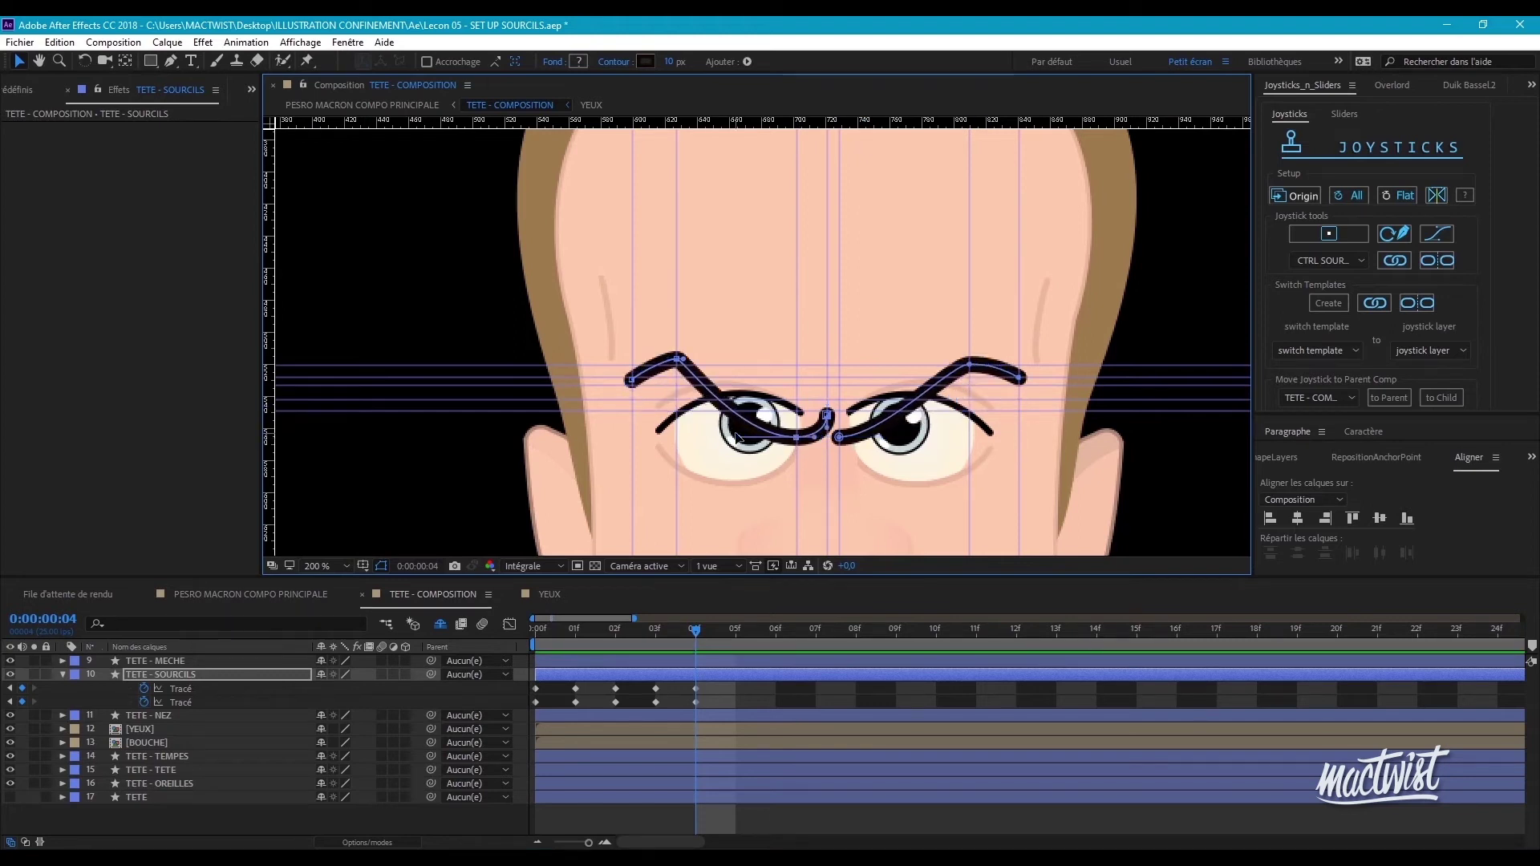
- Reshape the left eyebrow's outer curve at frame 4 with the curve handles of its end and peak points
click(840, 438)
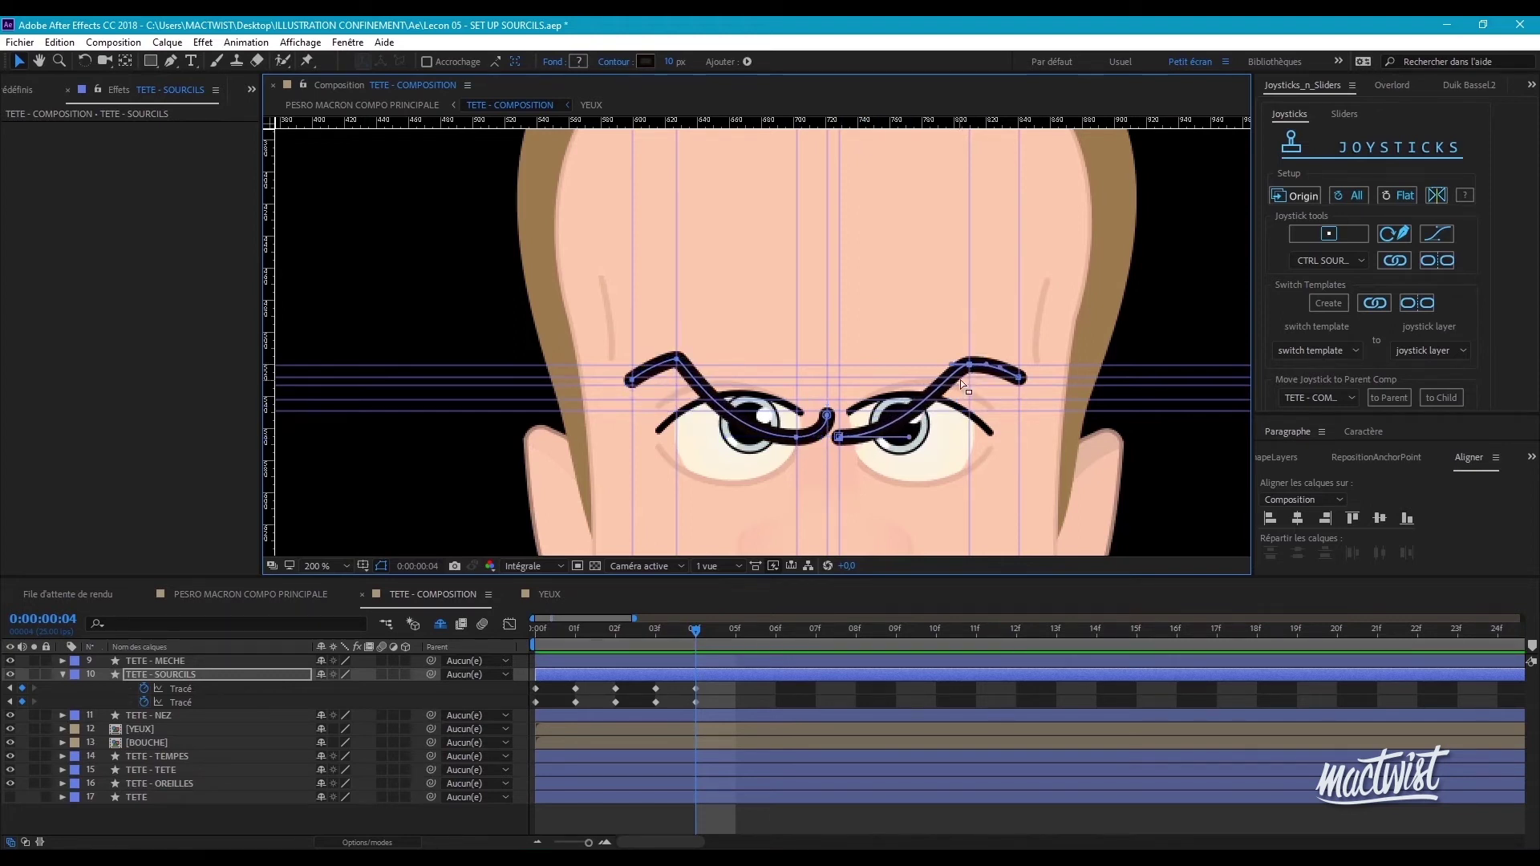
click(678, 362)
scroll(694, 361, up, 3)
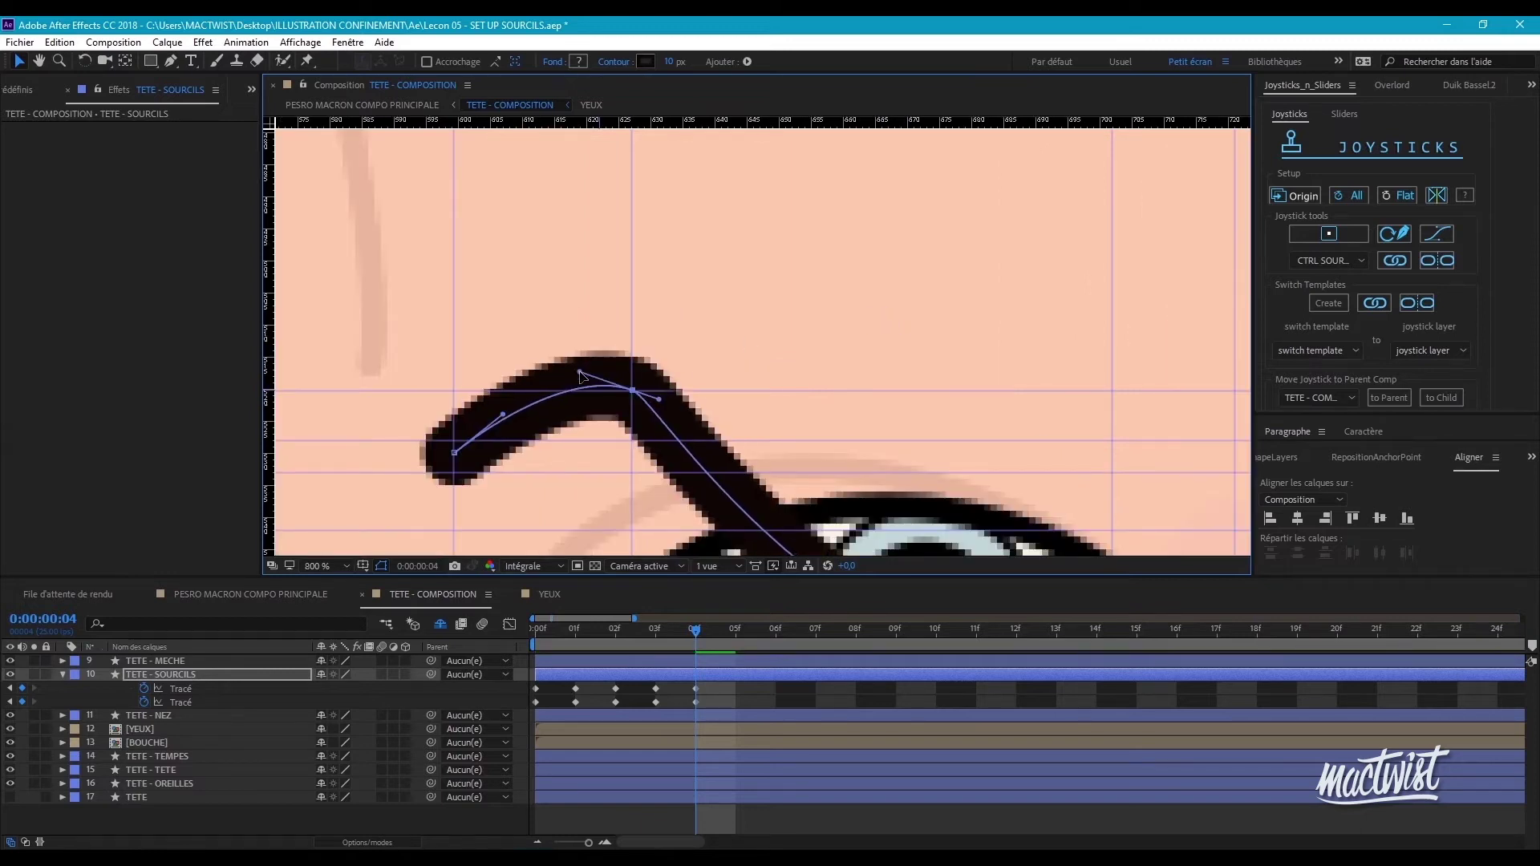
drag(486, 416, 482, 421)
drag(574, 372, 588, 372)
- Lengthen the curve handle at the right eyebrow's peak, fine-tune the left outer curve at frame 4, and hide the guides
scroll(593, 374, down, 1)
drag(914, 341, 719, 285)
click(1046, 319)
drag(1080, 318, 1120, 322)
drag(332, 281, 393, 369)
drag(391, 333, 387, 329)
scroll(772, 410, down, 2)
scroll(713, 437, up, 1)
key(ctrl+;)
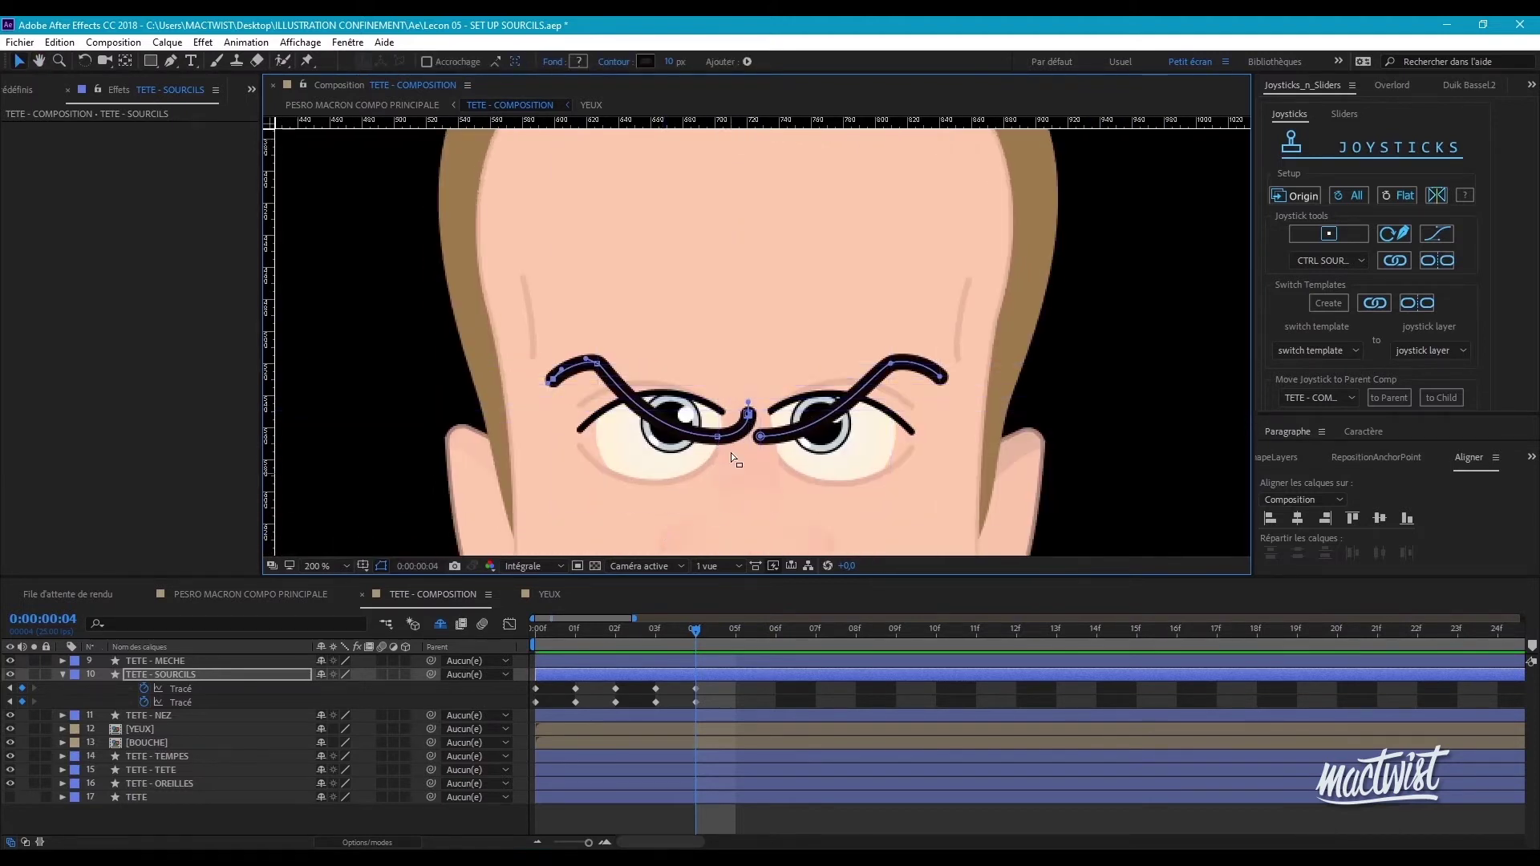
- Lower the outer ends and peaks of both eyebrow paths slightly at frame 4
drag(731, 451, 736, 366)
shift+click(570, 286)
drag(946, 251, 842, 321)
drag(569, 285, 571, 297)
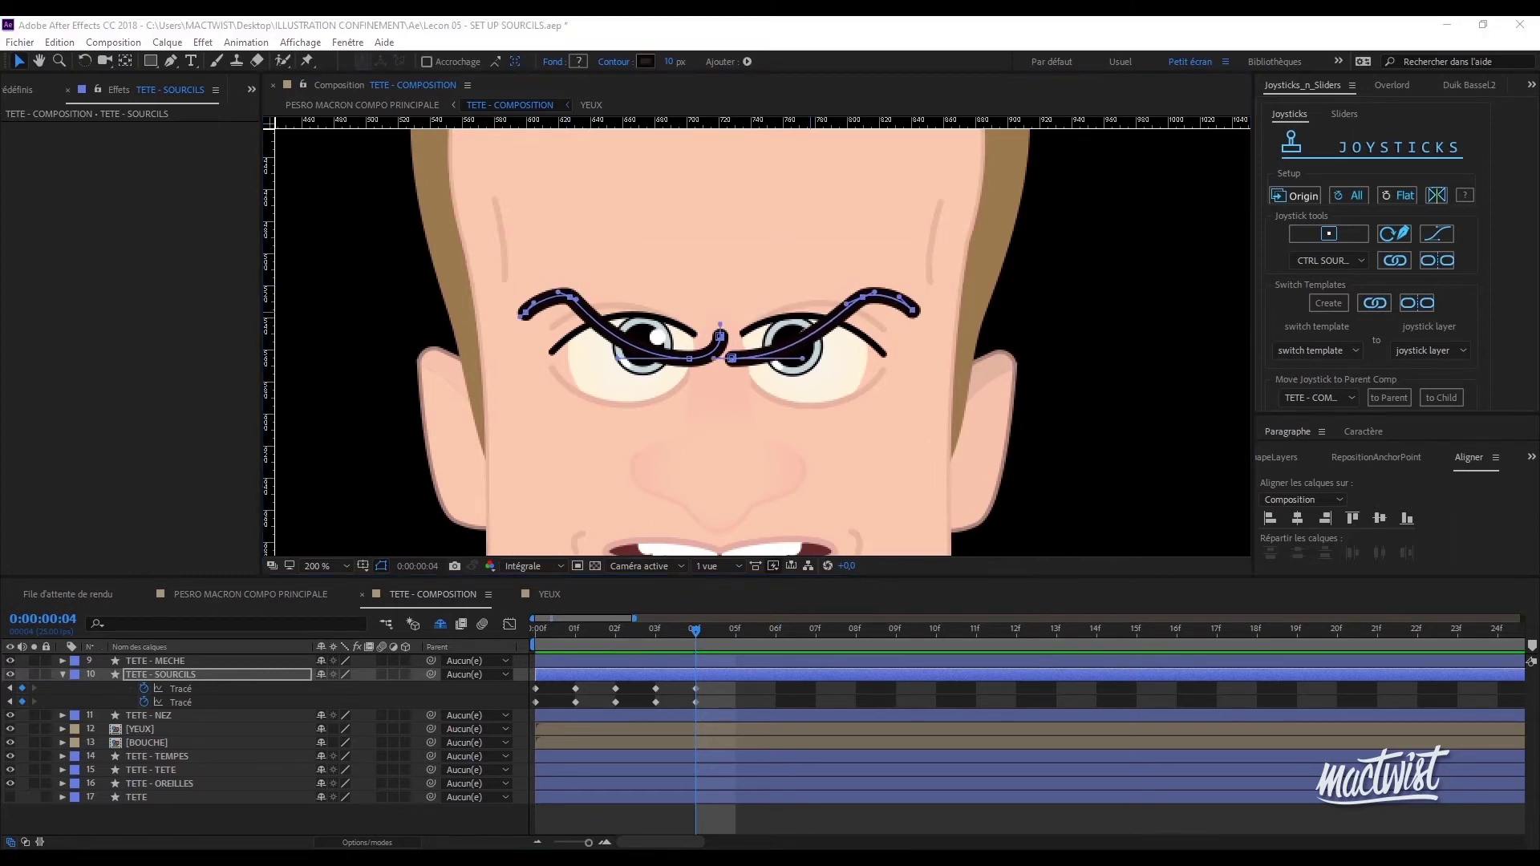
drag(553, 632, 683, 642)
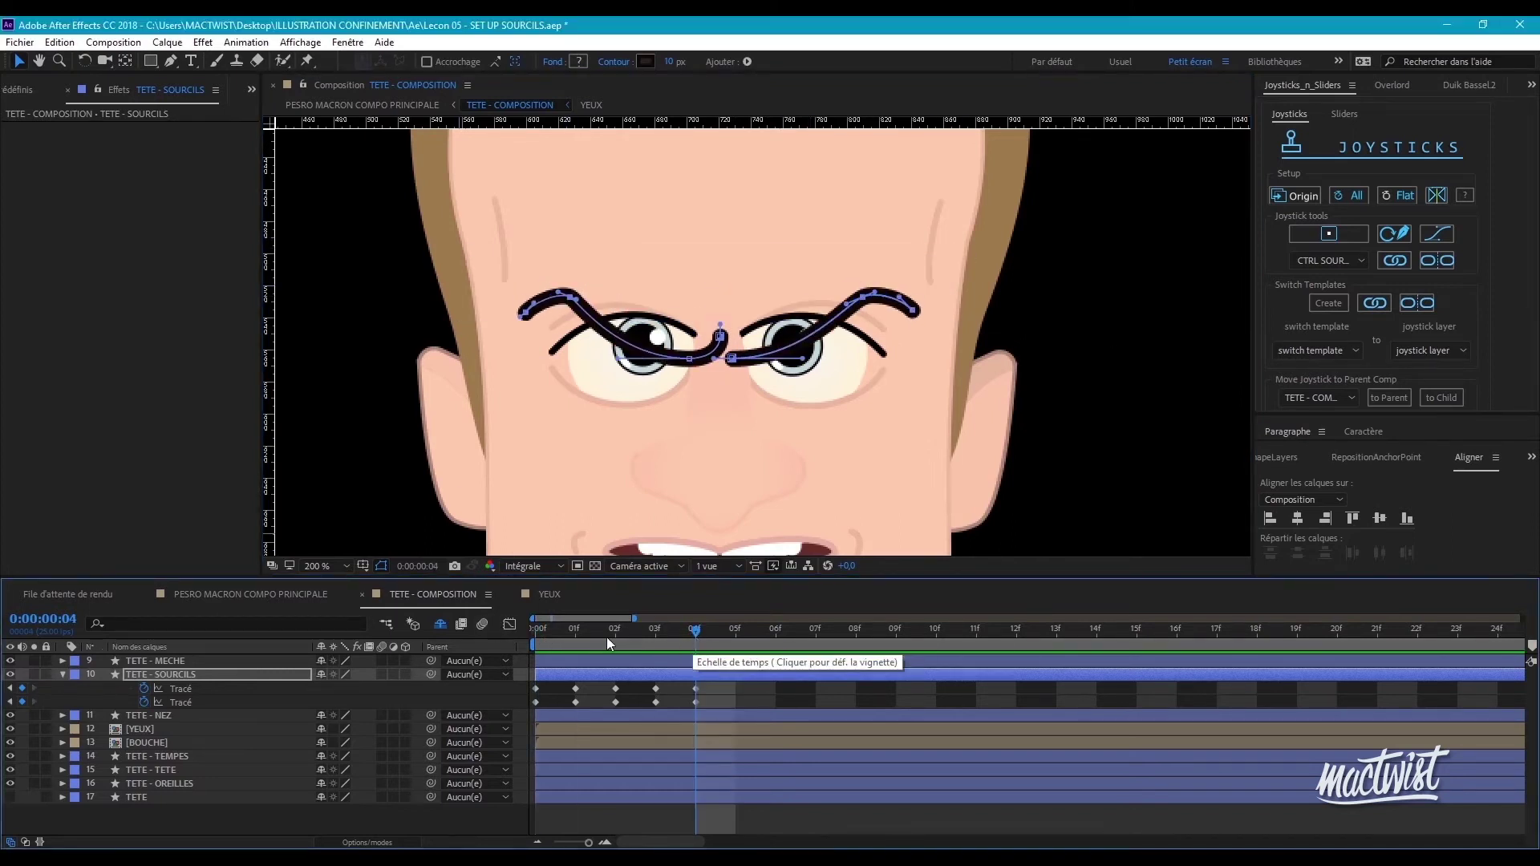
- Adjust the curve handles at the inner points of both eyebrows at frame 4 with the Pen tool
click(616, 675)
key(g)
click(689, 360)
drag(650, 359, 638, 359)
click(732, 358)
mouse_move(782, 359)
mouse_down()
mouse_move(734, 355)
mouse_move(764, 366)
mouse_up()
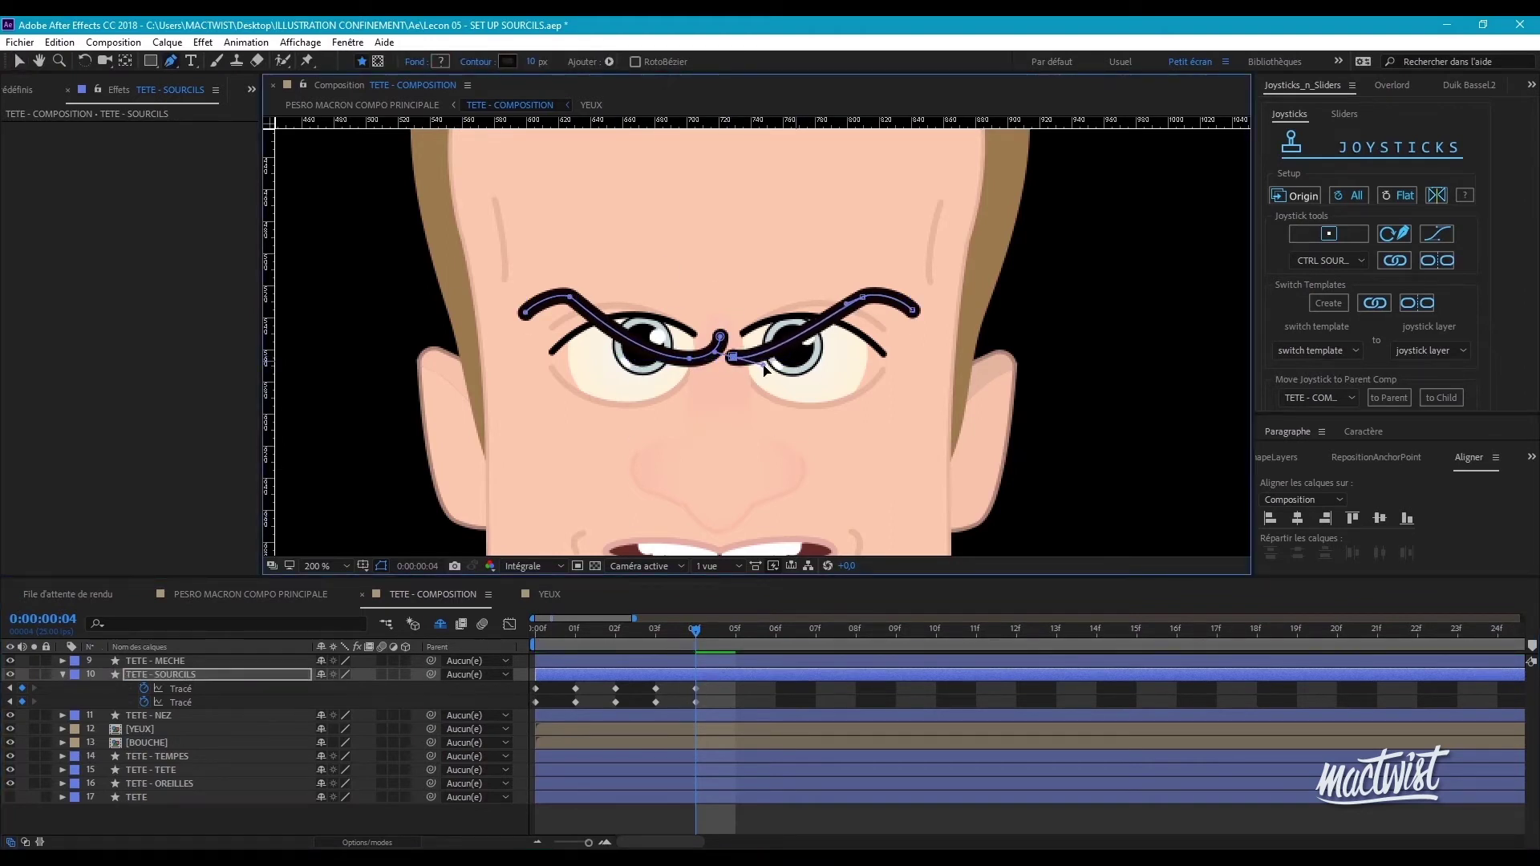
click(690, 360)
drag(638, 359, 658, 365)
scroll(850, 414, down, 1)
click(834, 696)
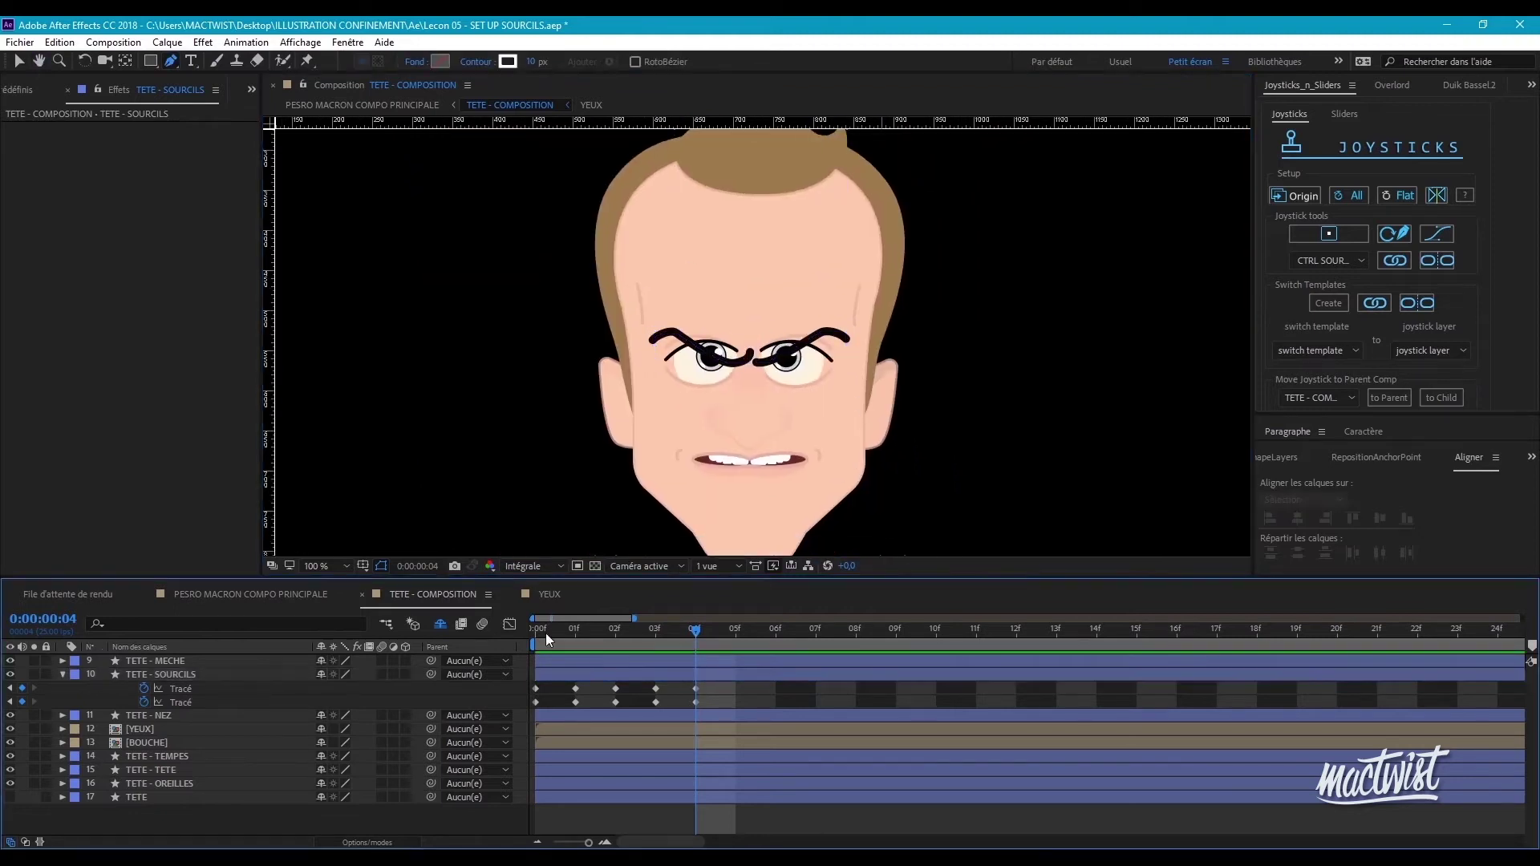
- Scrub between frames 0 and 4 to review the eyebrow poses
click(536, 634)
drag(536, 635, 687, 643)
click(722, 687)
click(709, 689)
drag(679, 634, 555, 636)
- Create a white 1440 x 1440 px solid named MASK SOURCIL
right_click(518, 744)
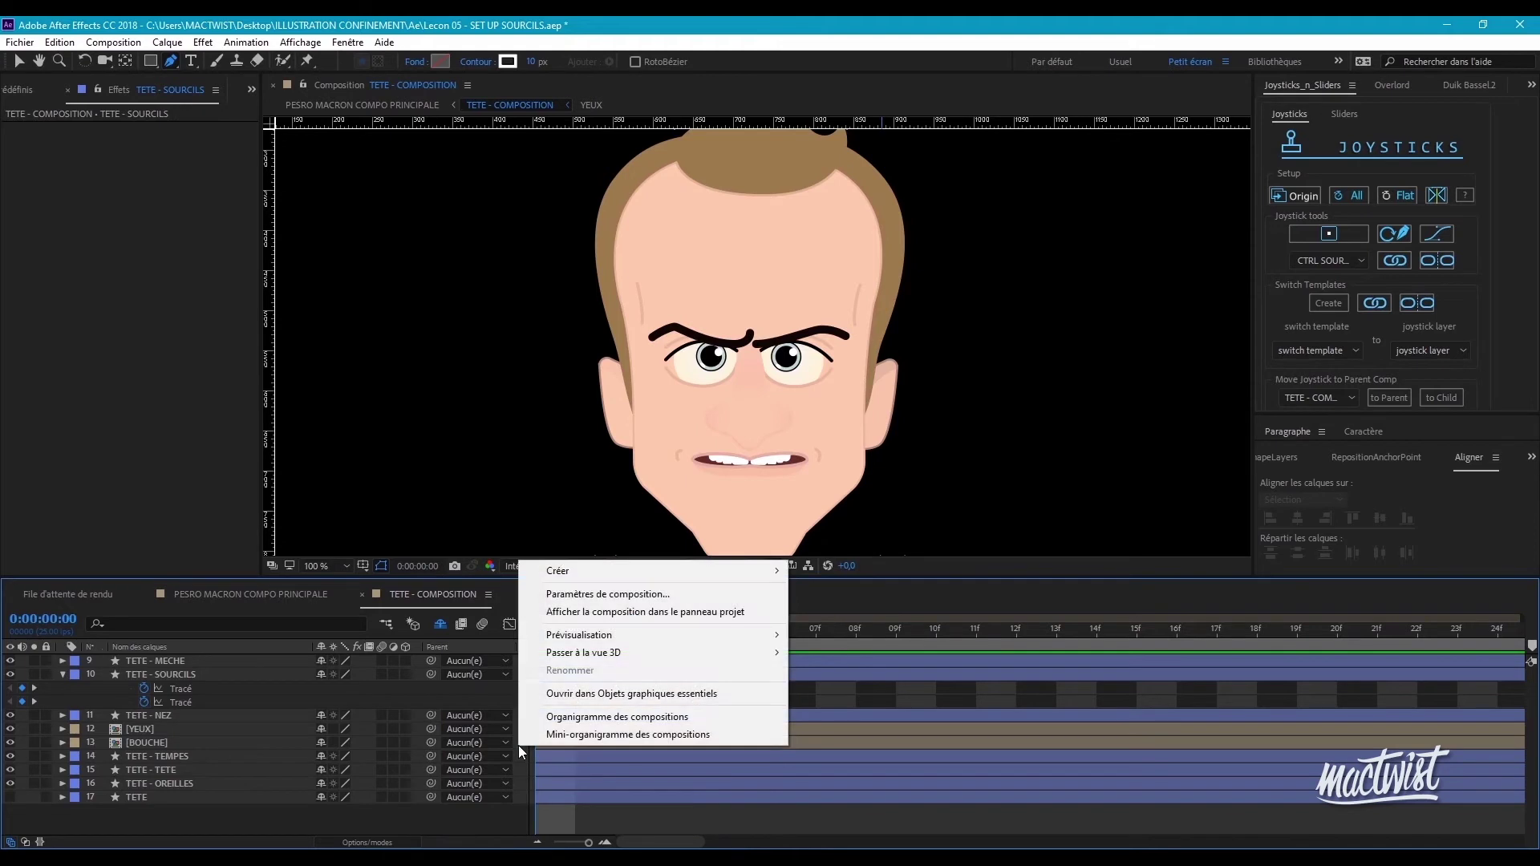
mouse_move(750, 574)
click(866, 609)
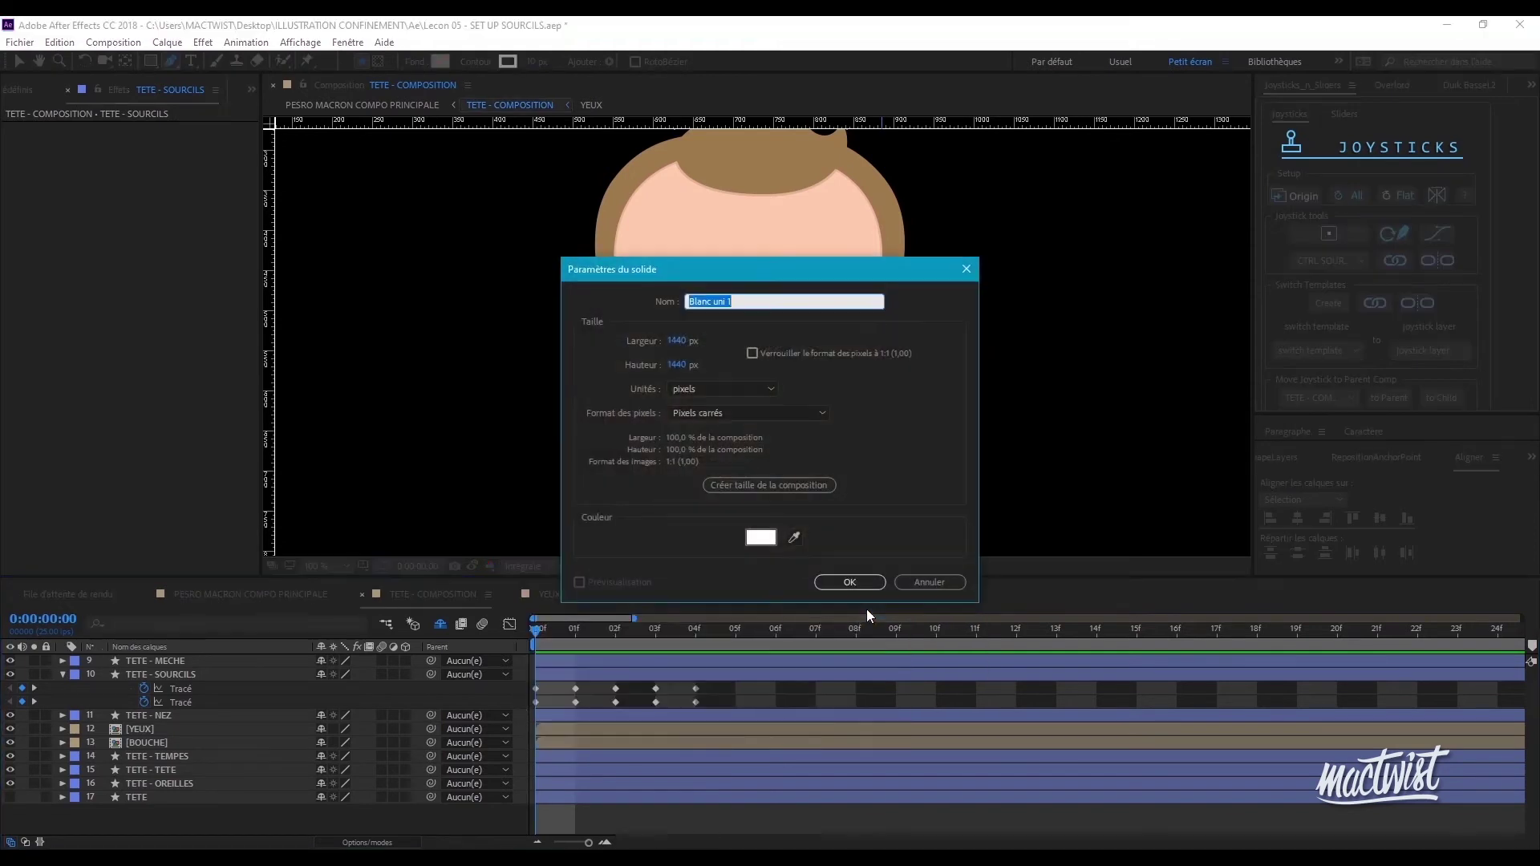
text(MASK)
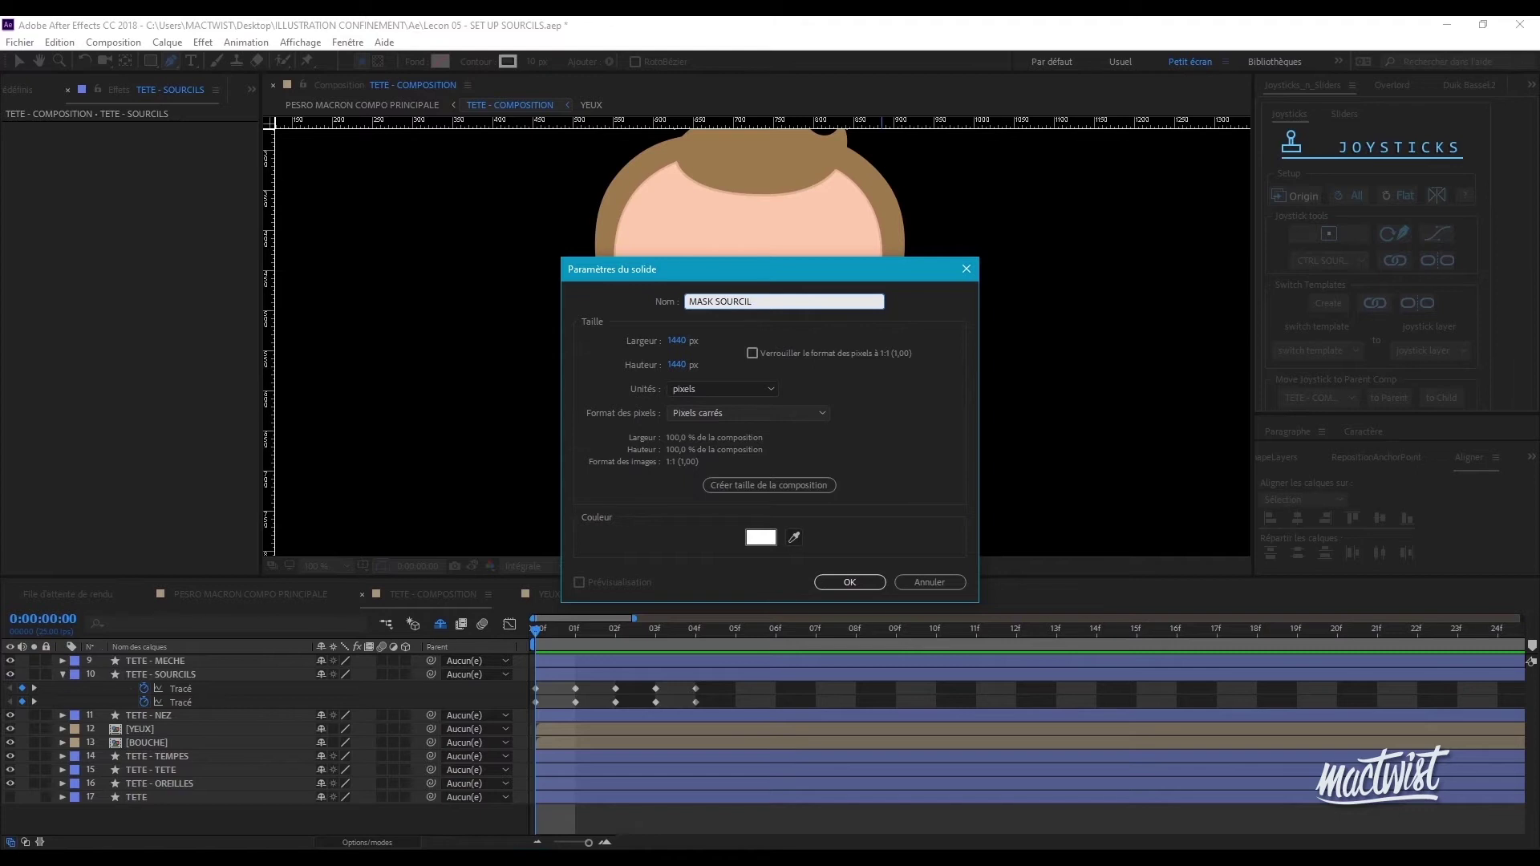
text( SOURCIL)
key(Return)
- Hide the MASK SOURCIL solid and place it directly above TETE - SOURCILS in the layer stack
click(9, 660)
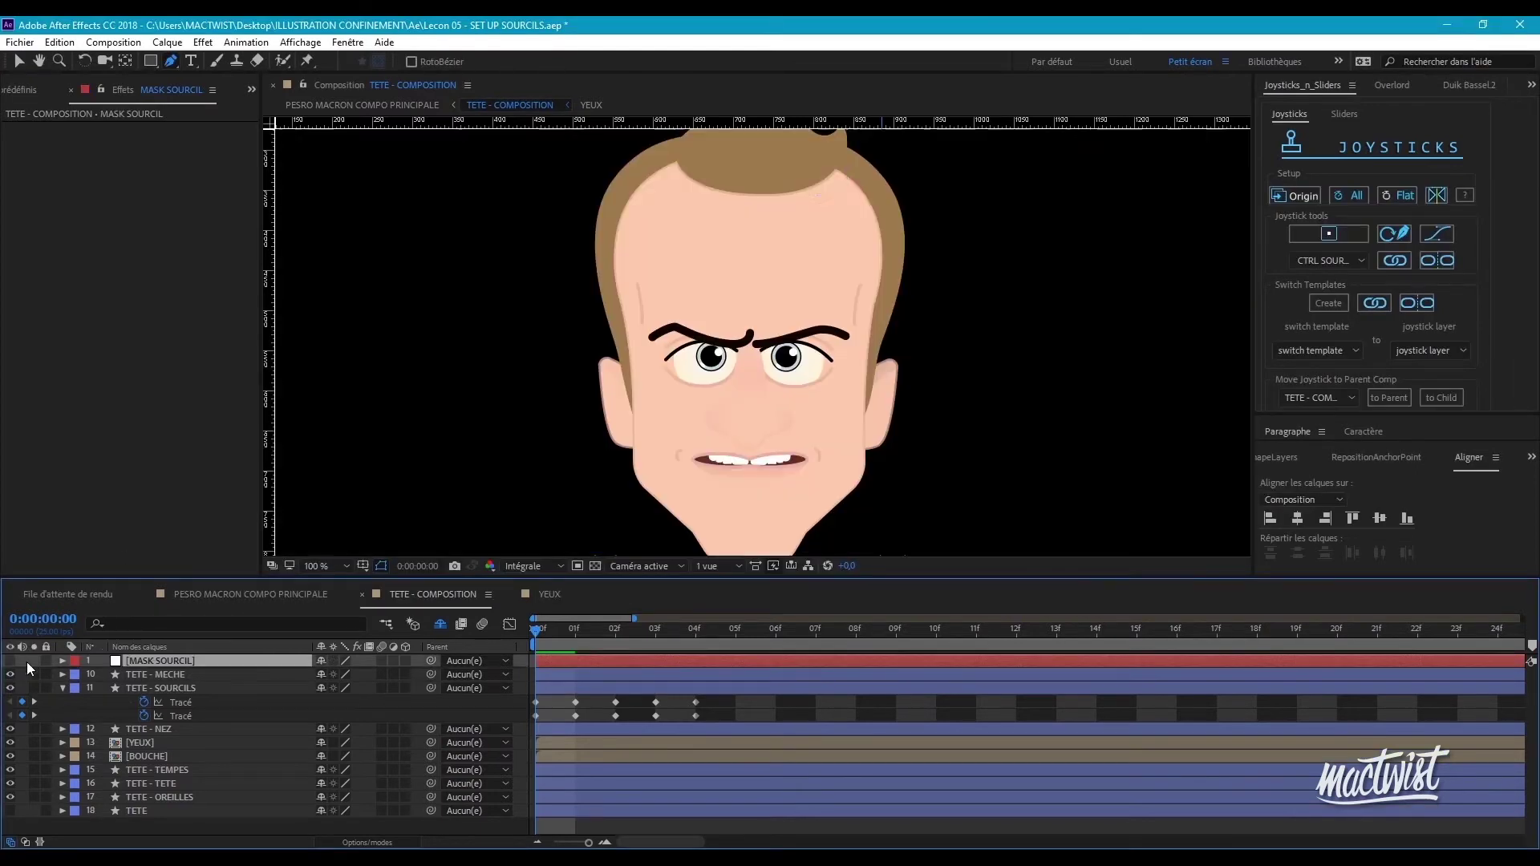
drag(189, 661, 183, 685)
click(62, 674)
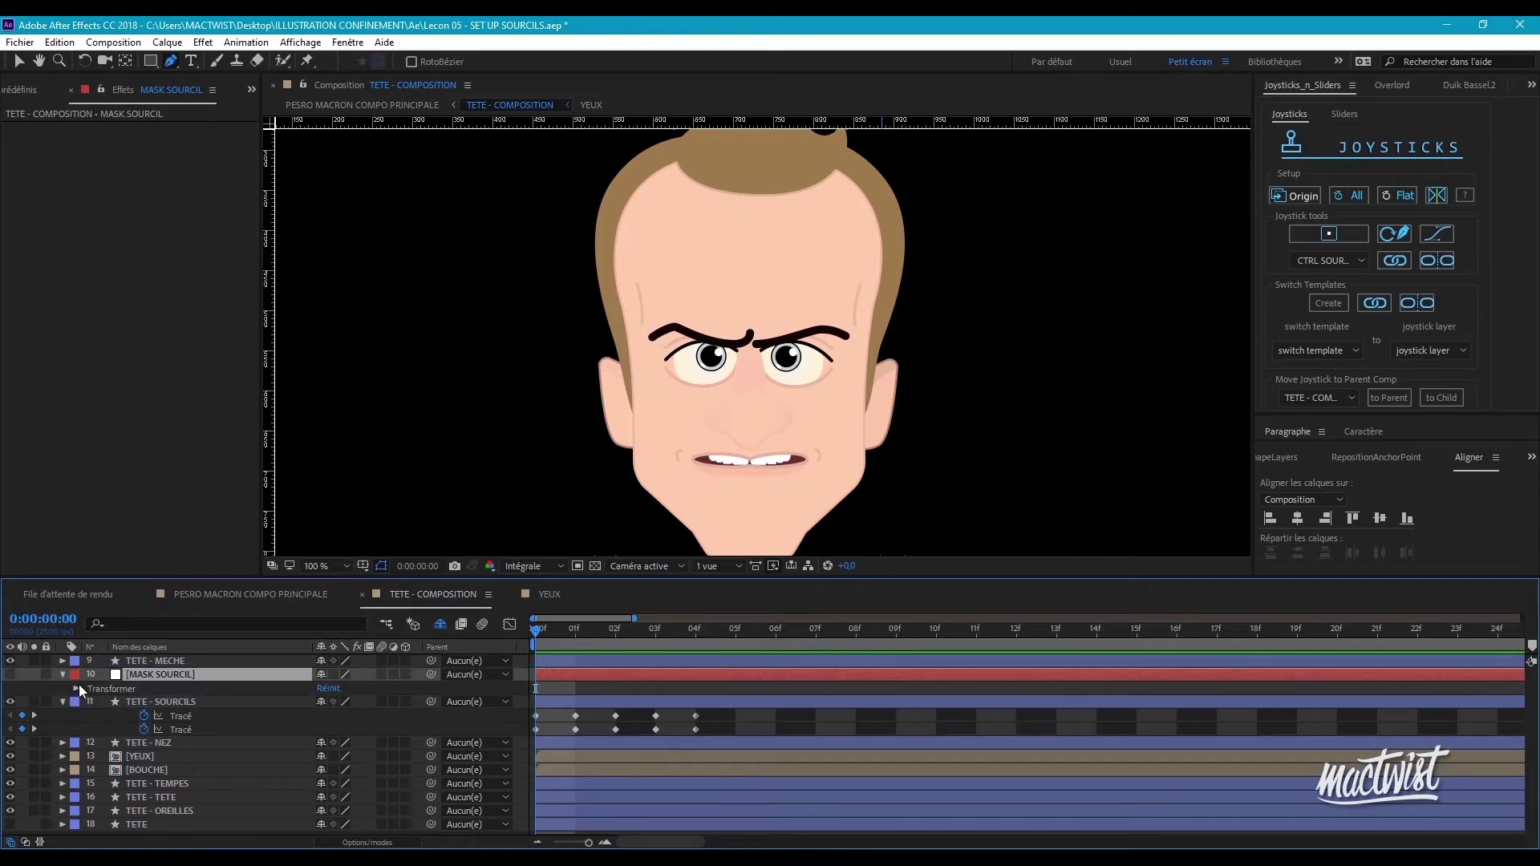
- Start a mask path on MASK SOURCIL at frame 0, tracing the left eyebrow from its outer end to its inner tip
click(173, 62)
scroll(655, 343, up, 4)
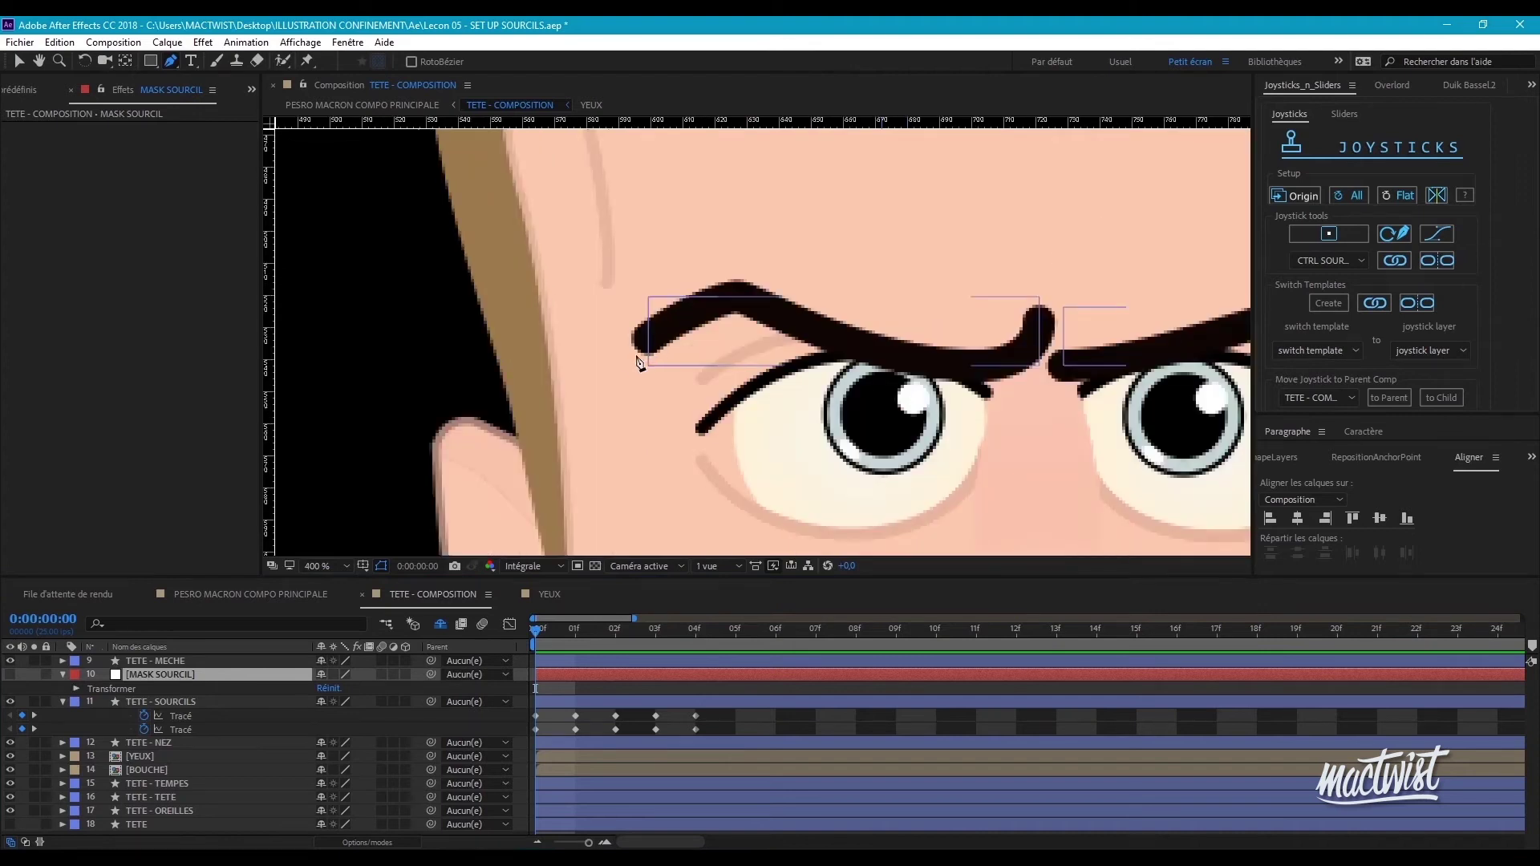
click(627, 355)
drag(735, 299, 761, 300)
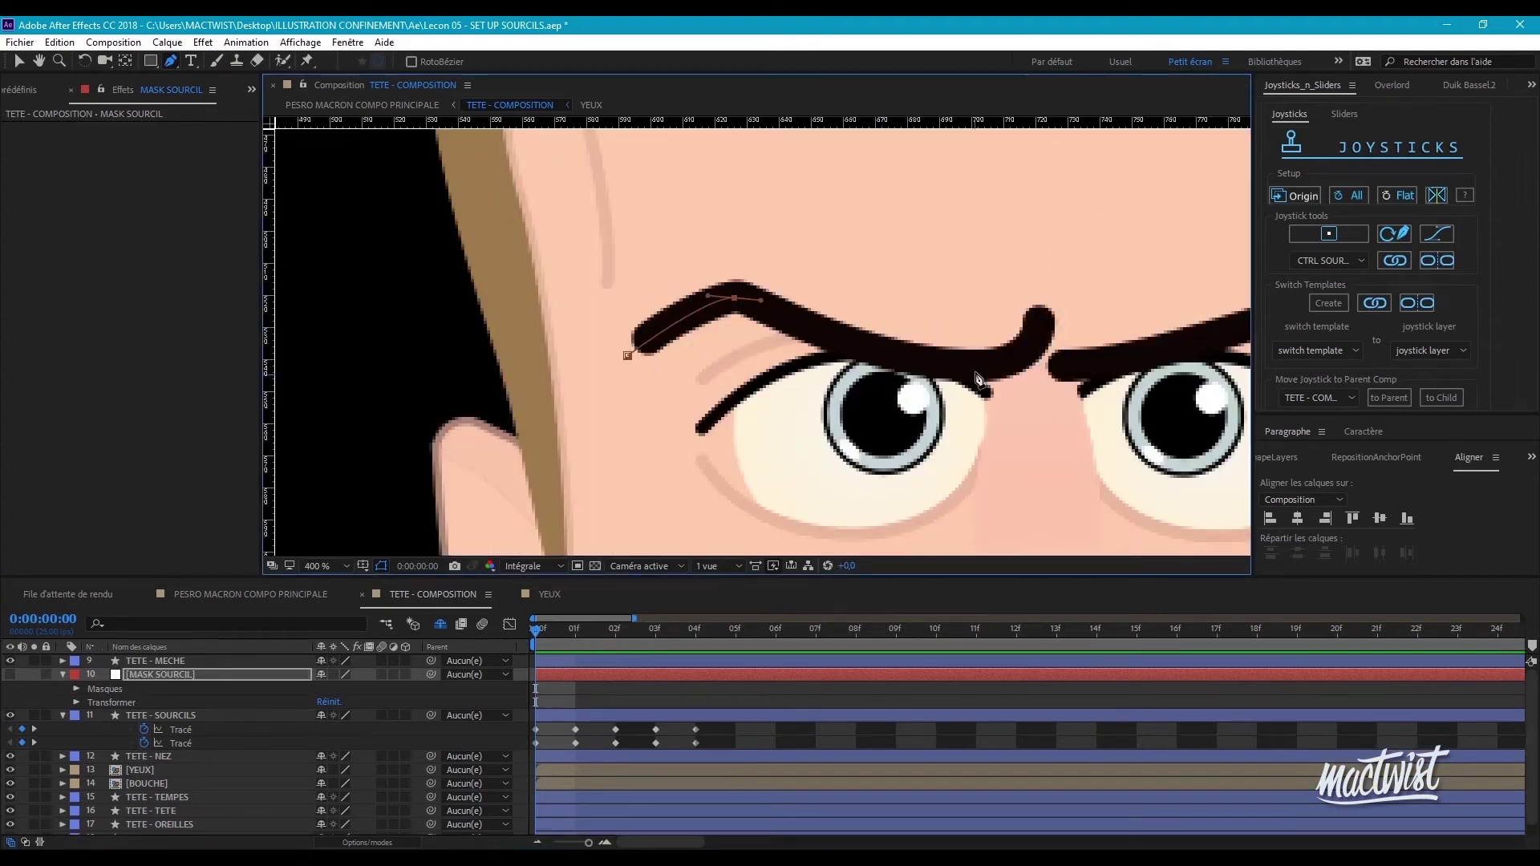
drag(970, 371, 1040, 298)
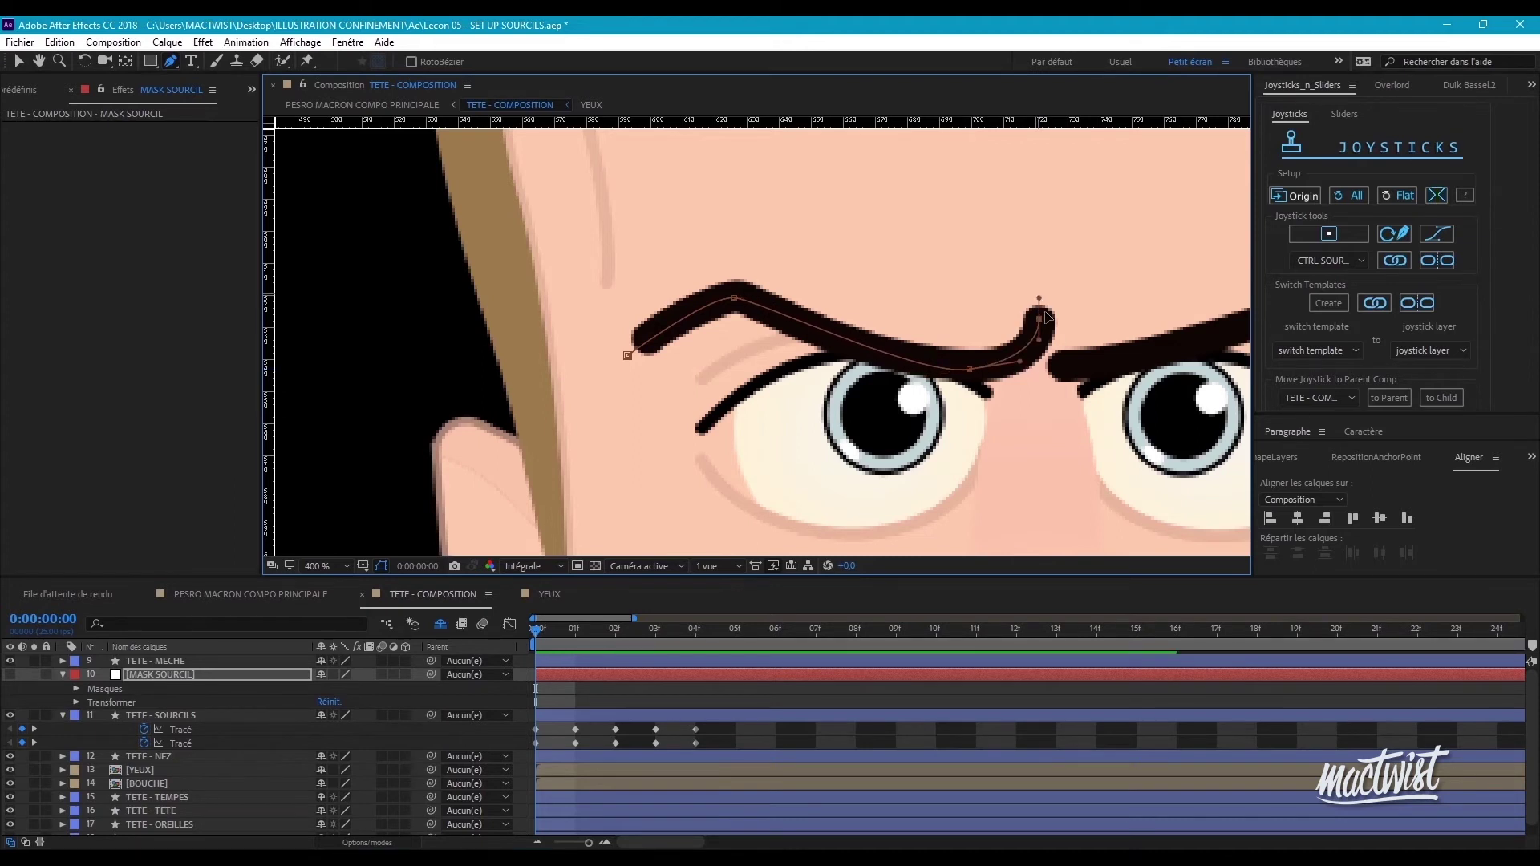
- Continue the mask path along the right eyebrow and close it across the forehead
click(1086, 366)
drag(1080, 372, 1084, 365)
drag(1108, 325, 797, 366)
drag(1004, 349, 1129, 423)
scroll(1138, 391, down, 1)
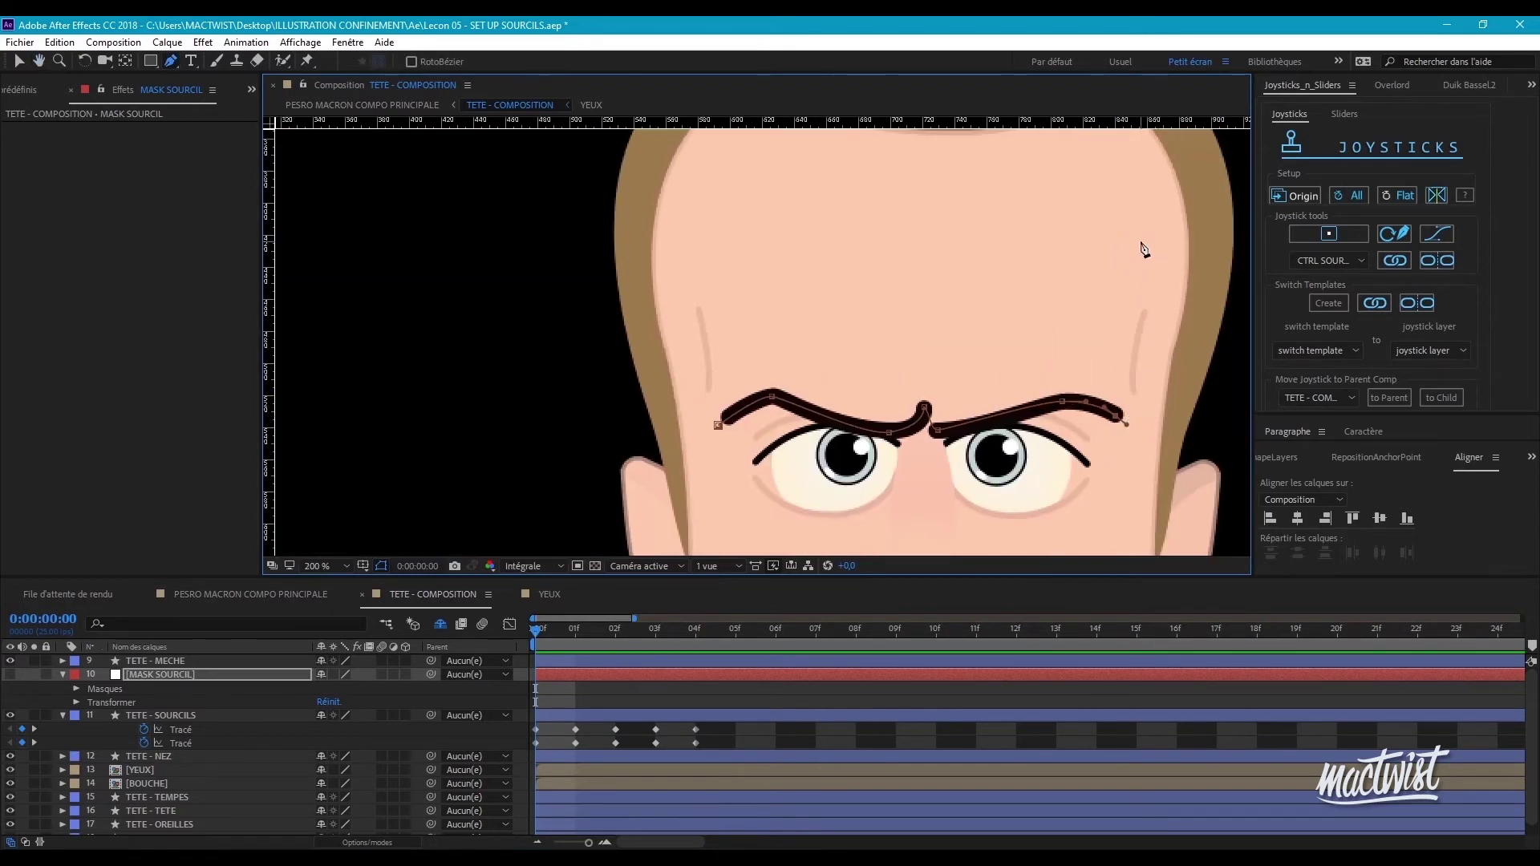
click(684, 234)
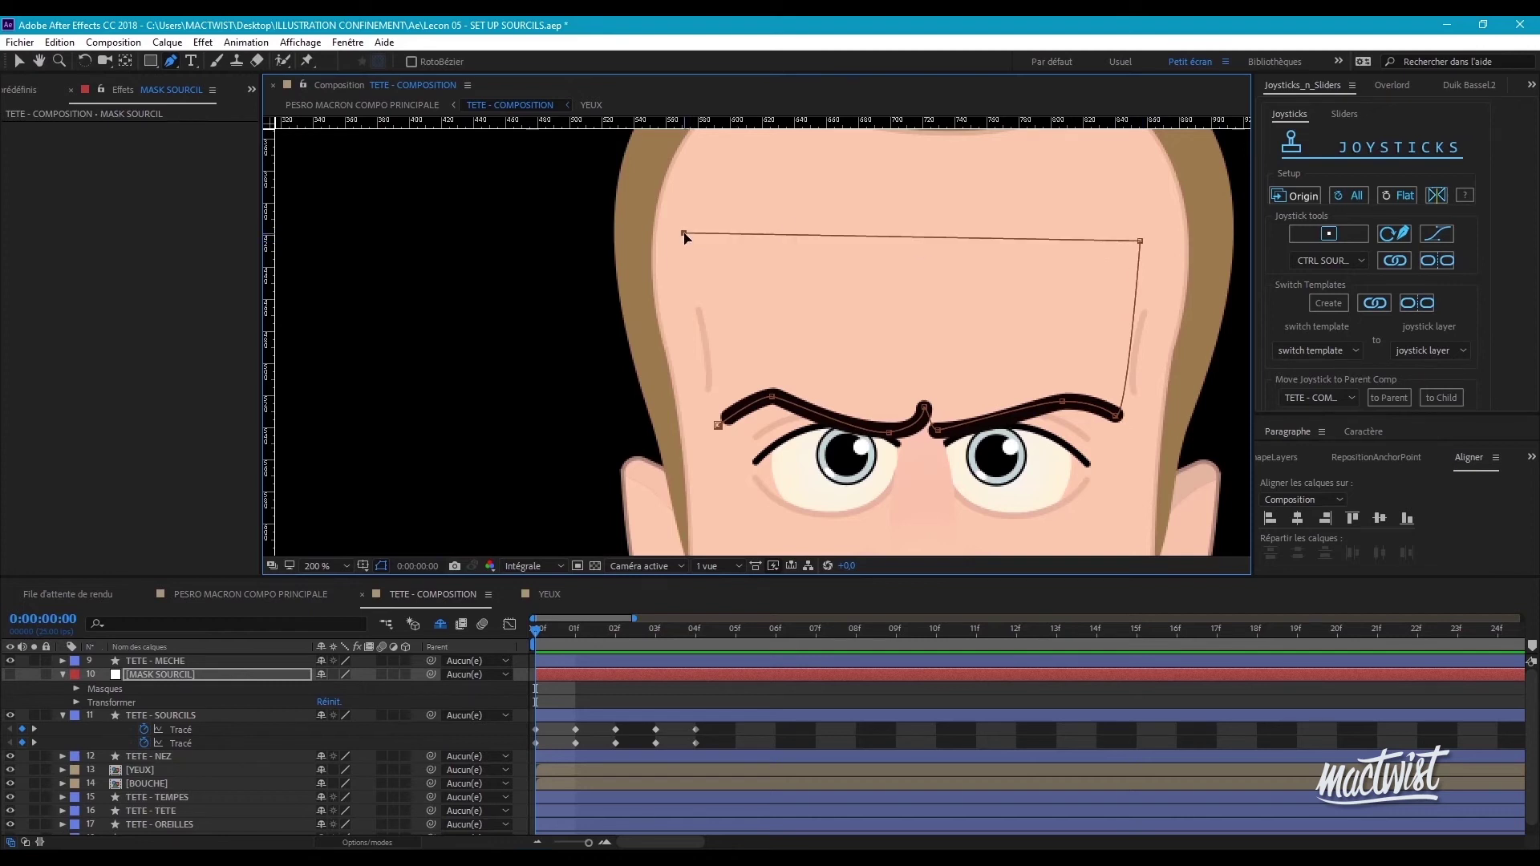
click(718, 427)
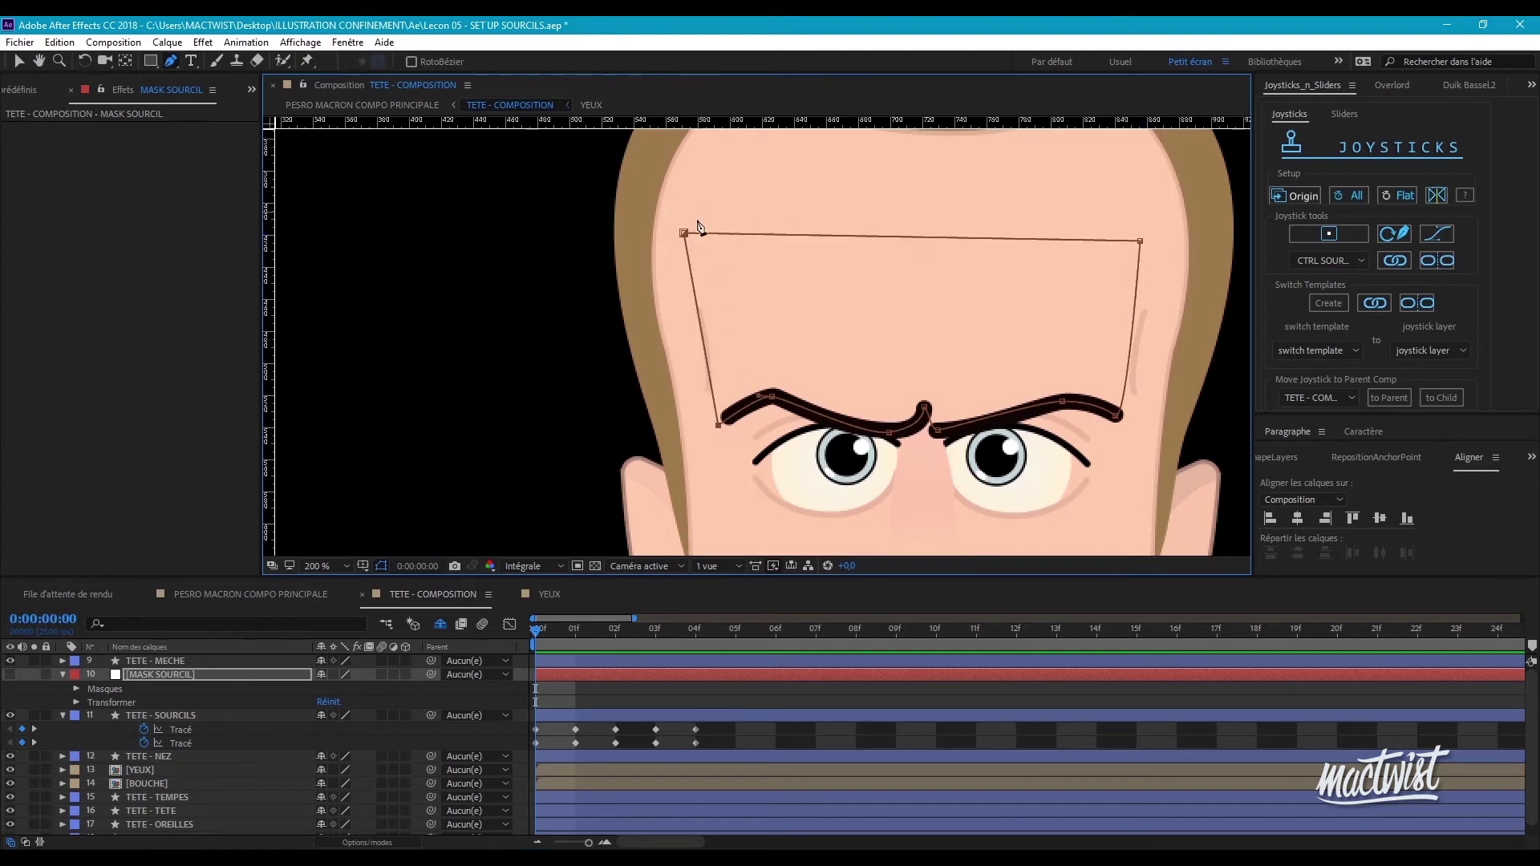
- Level the mask's two upper corners on the forehead
drag(684, 233, 698, 237)
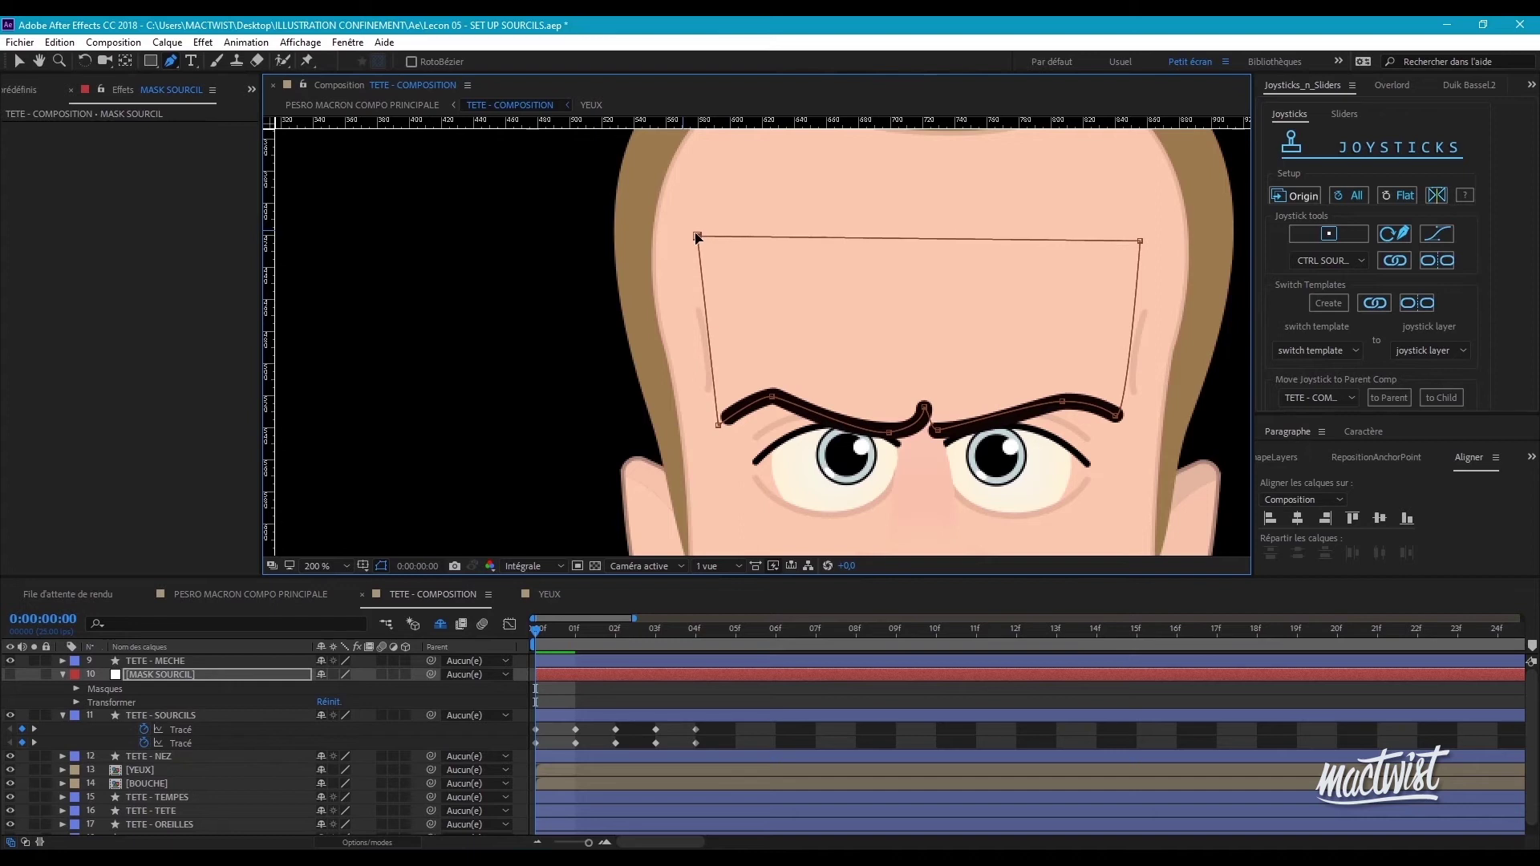
drag(1140, 241, 1139, 239)
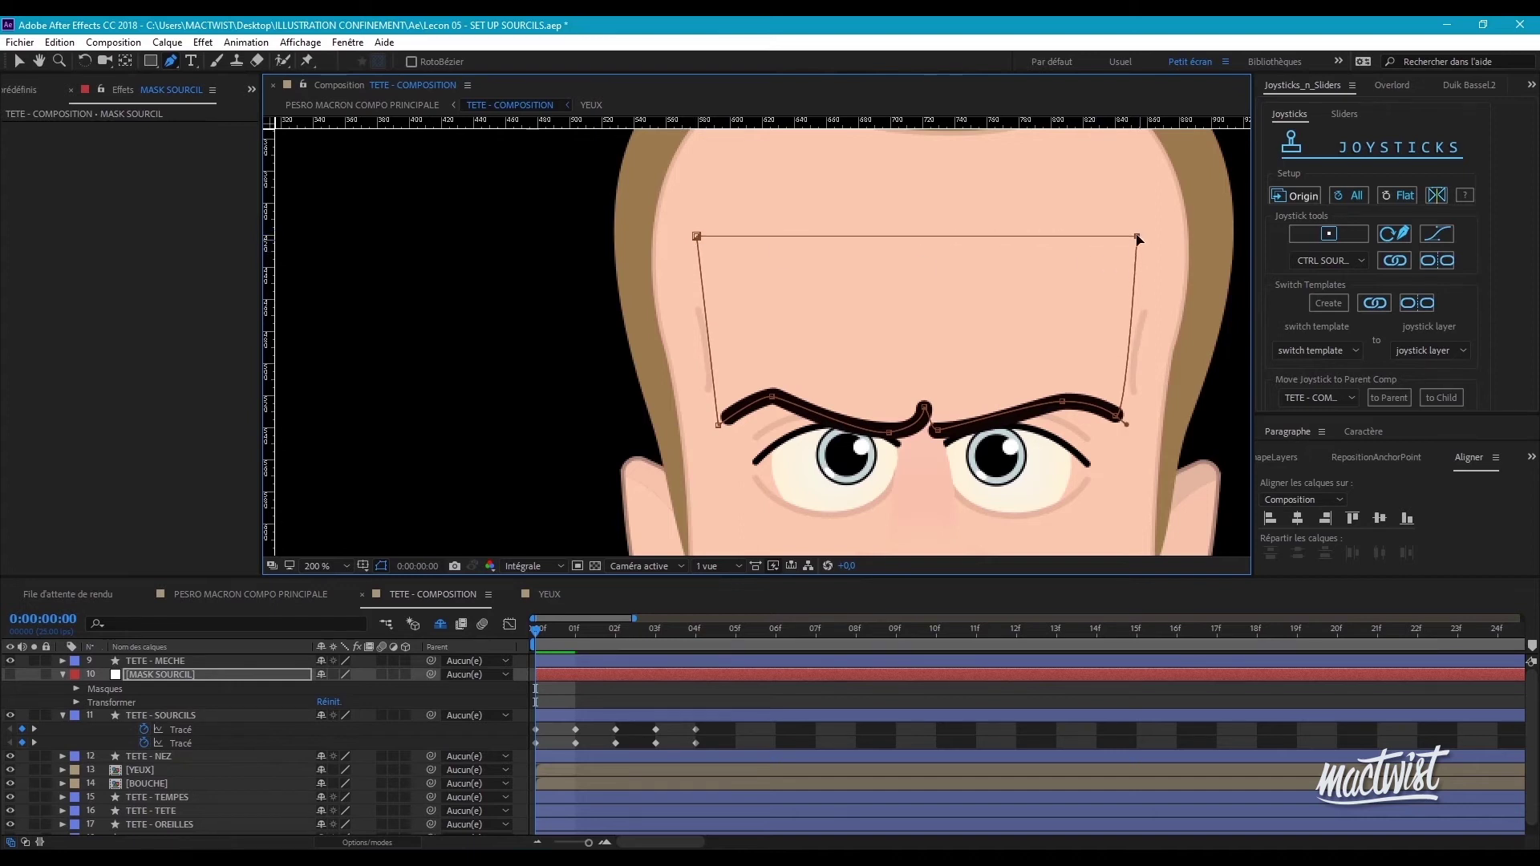
drag(1120, 313, 1039, 299)
drag(786, 275, 769, 252)
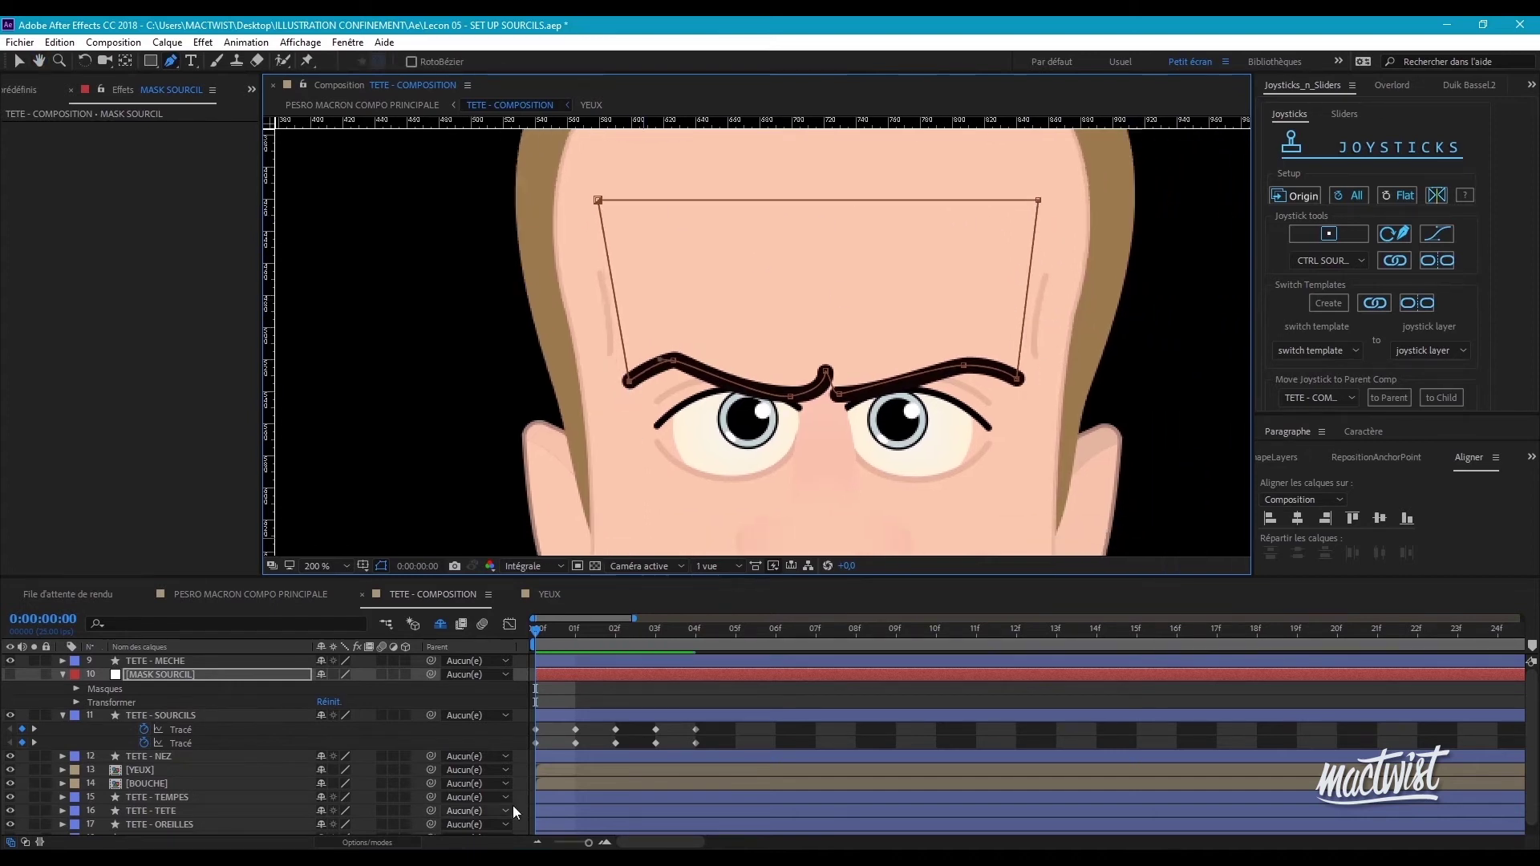
- Show the guides and align the mask's point at the right eyebrow's inner end with them
key(ctrl+;)
key(alt+space)
click(658, 18)
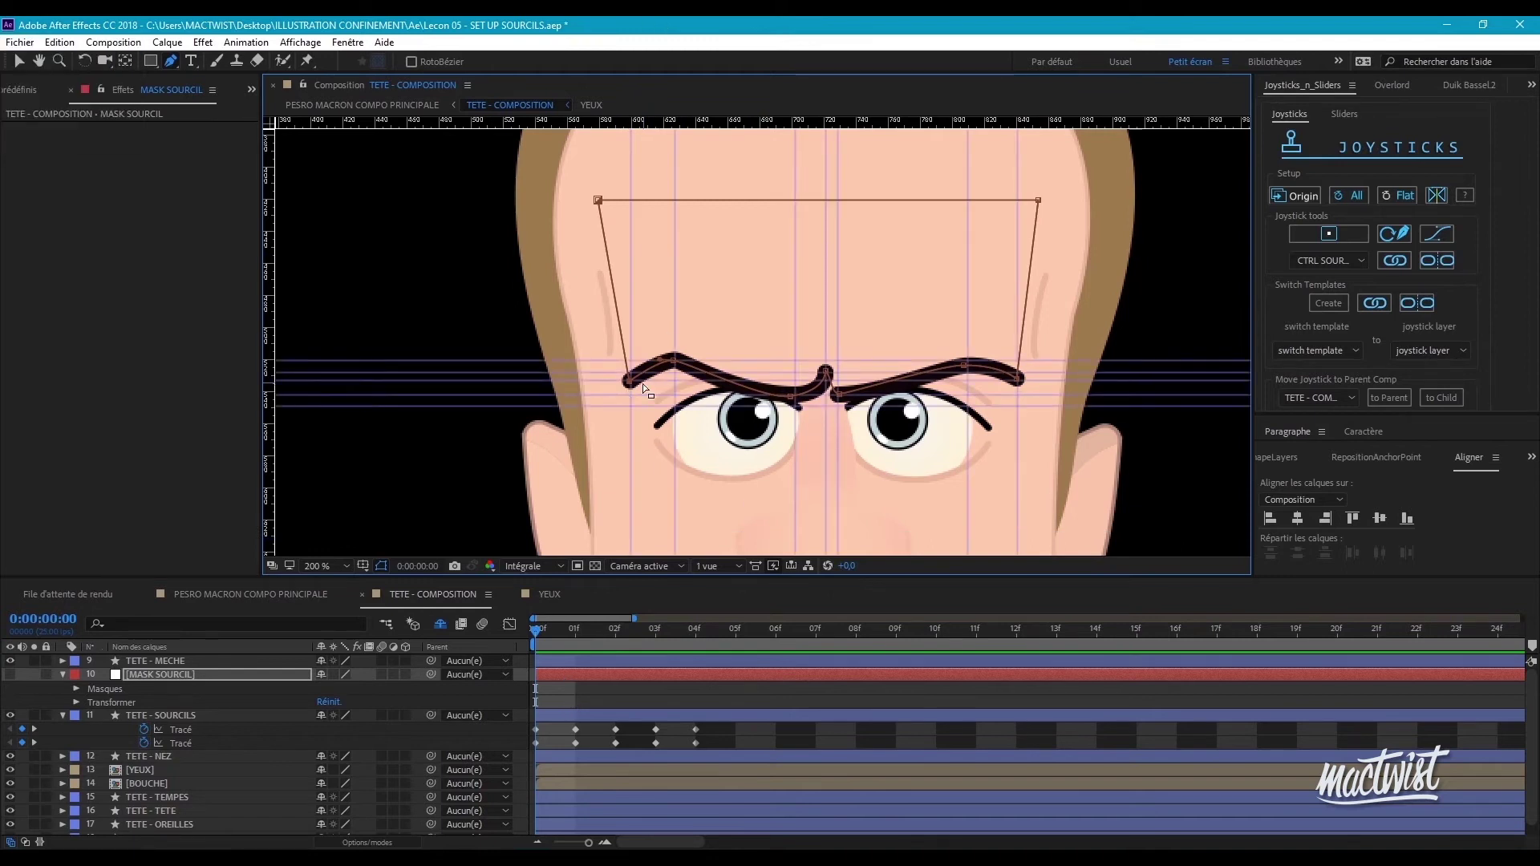
scroll(628, 365, up, 2)
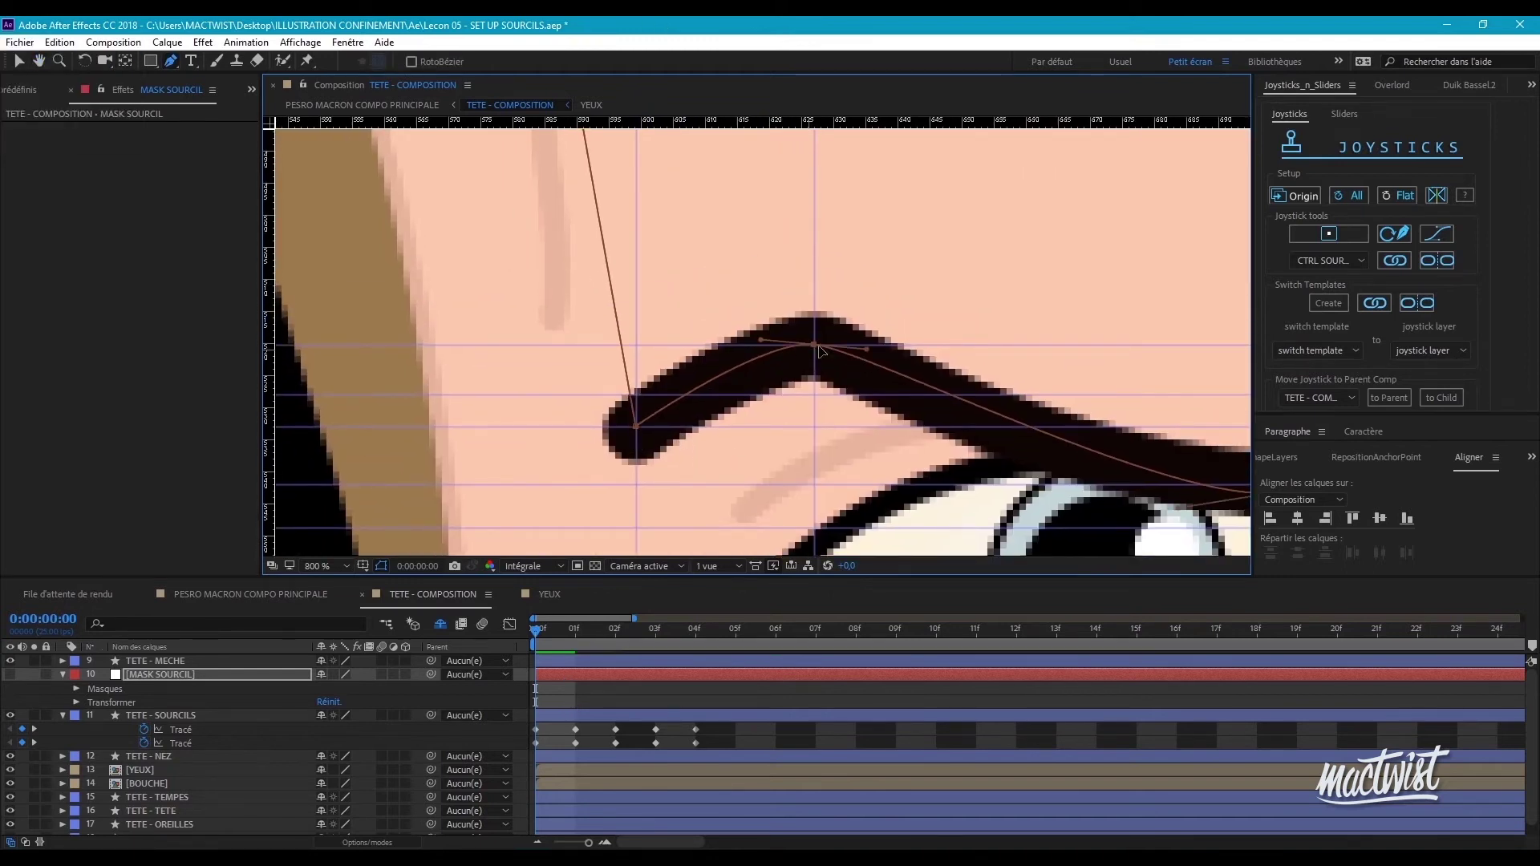
scroll(935, 457, down, 2)
scroll(935, 457, up, 2)
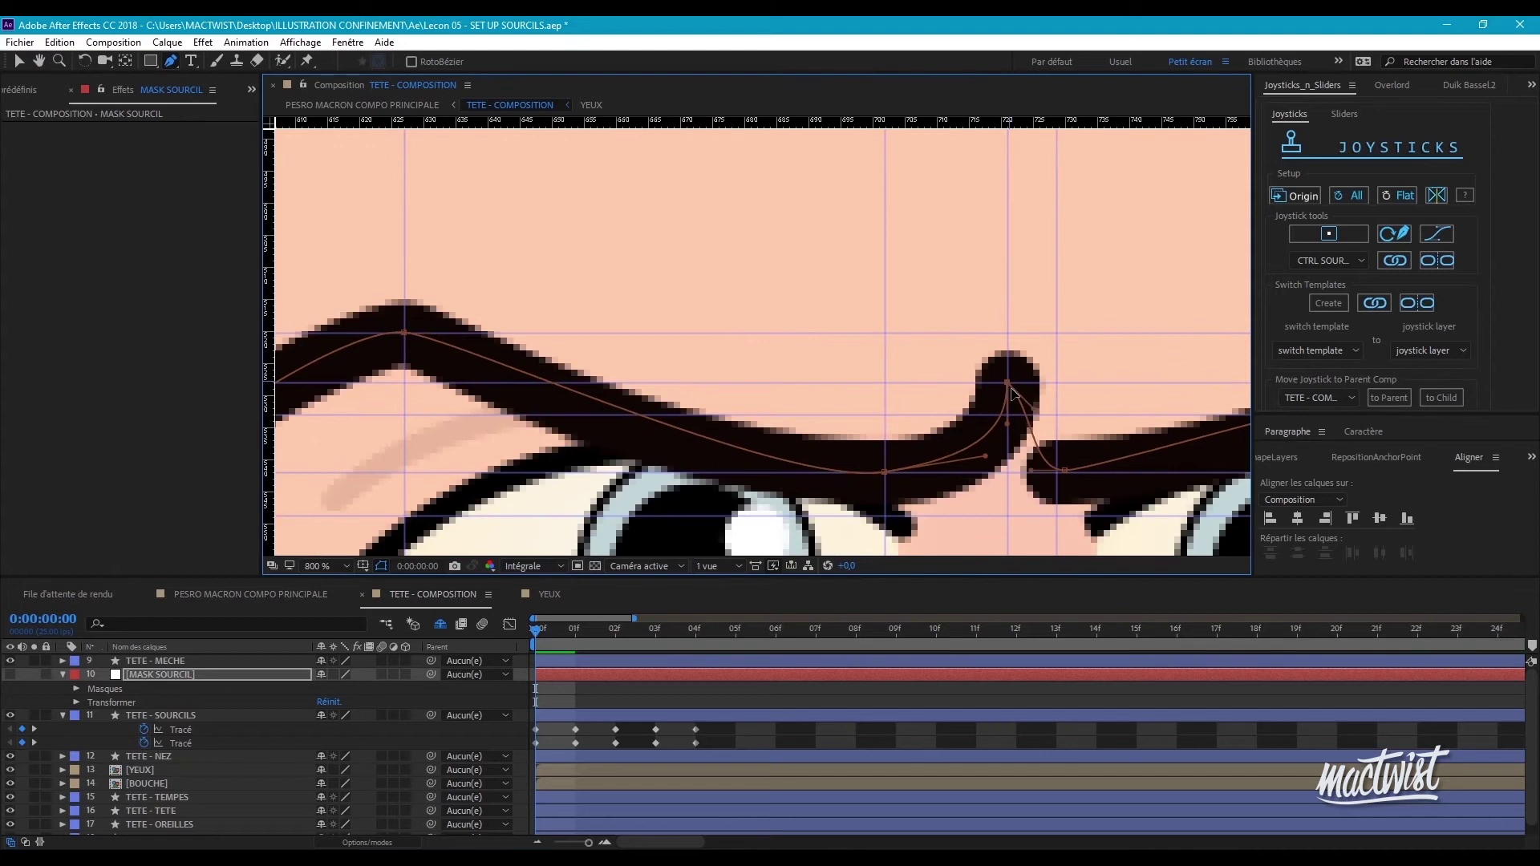
drag(1064, 472, 1056, 473)
- Align the mask's point at the right eyebrow's peak with the guides and lengthen the inner-end point's curve handle
drag(1094, 458, 412, 531)
drag(881, 435, 893, 429)
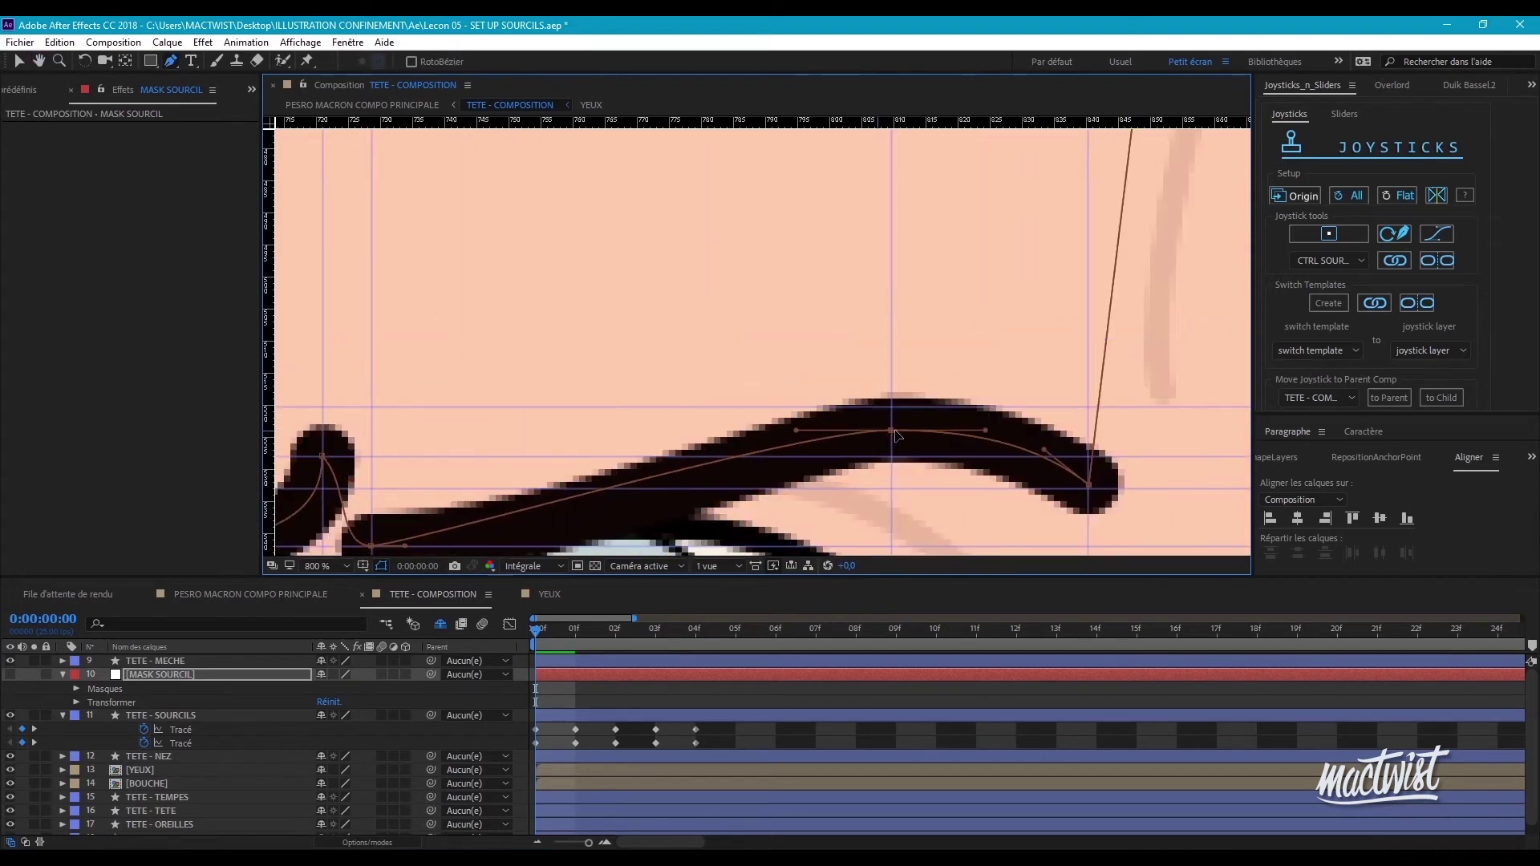
drag(1071, 489, 1010, 475)
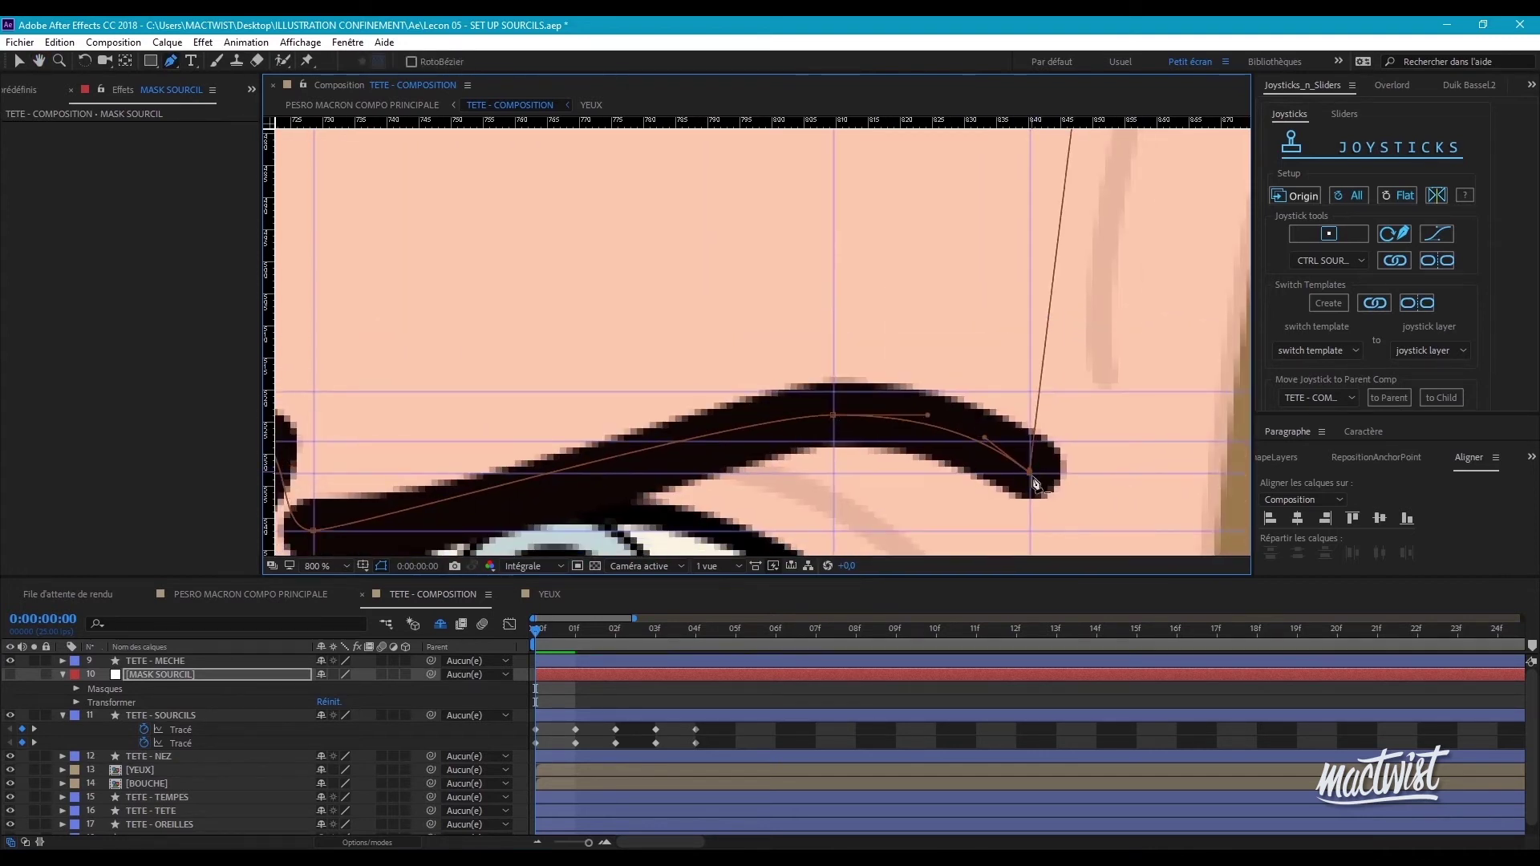
scroll(1115, 406, down, 2)
scroll(1077, 401, up, 2)
drag(606, 443, 750, 443)
- Adjust the mask's curve handles along the left eyebrow to follow its centre line, keeping the forehead side straight
drag(526, 446, 1229, 474)
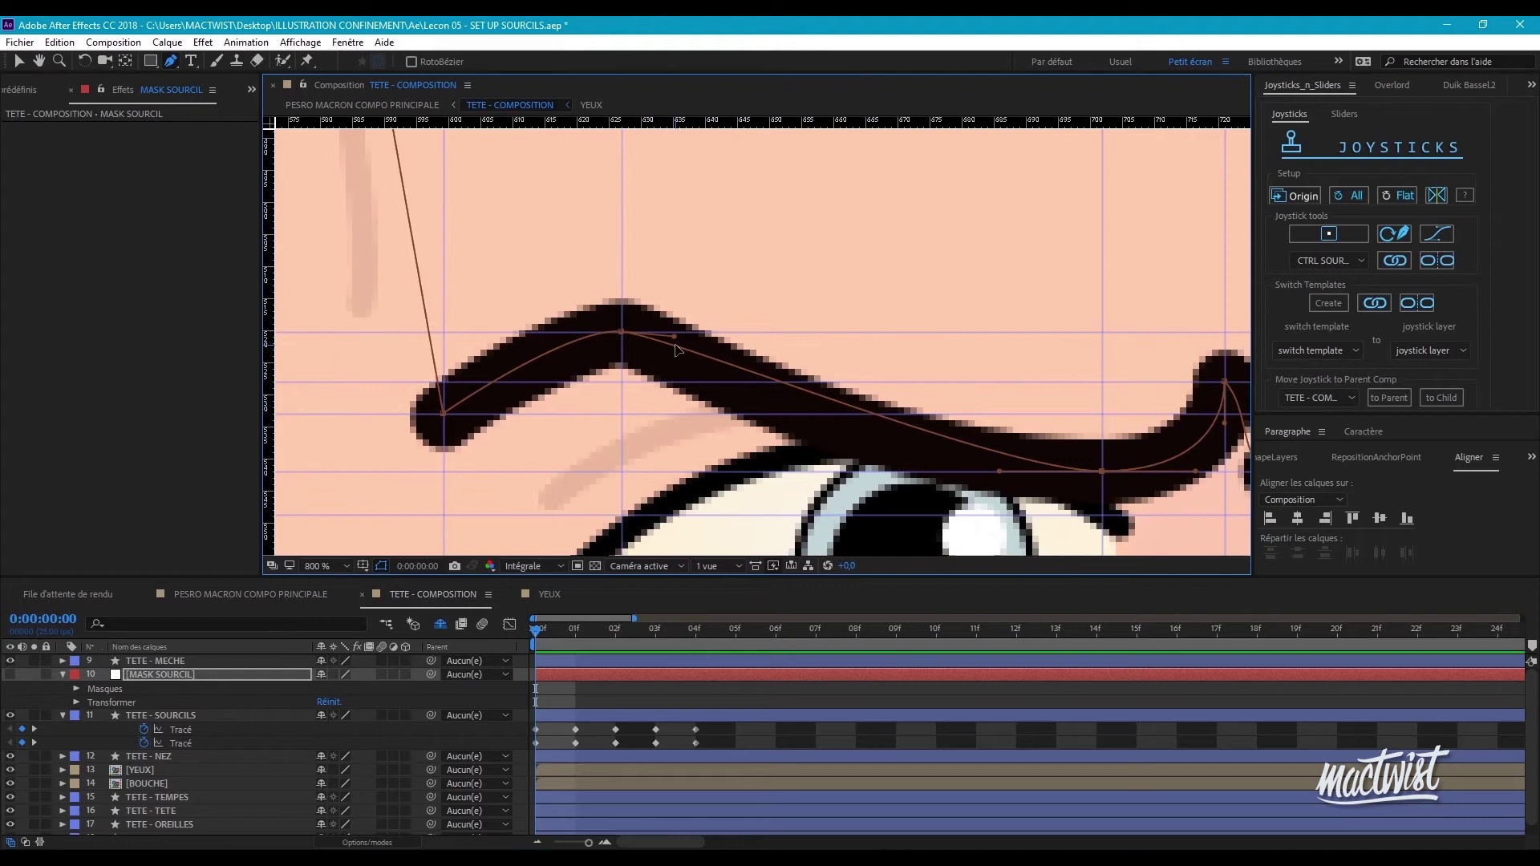
drag(932, 466, 856, 457)
drag(674, 337, 682, 332)
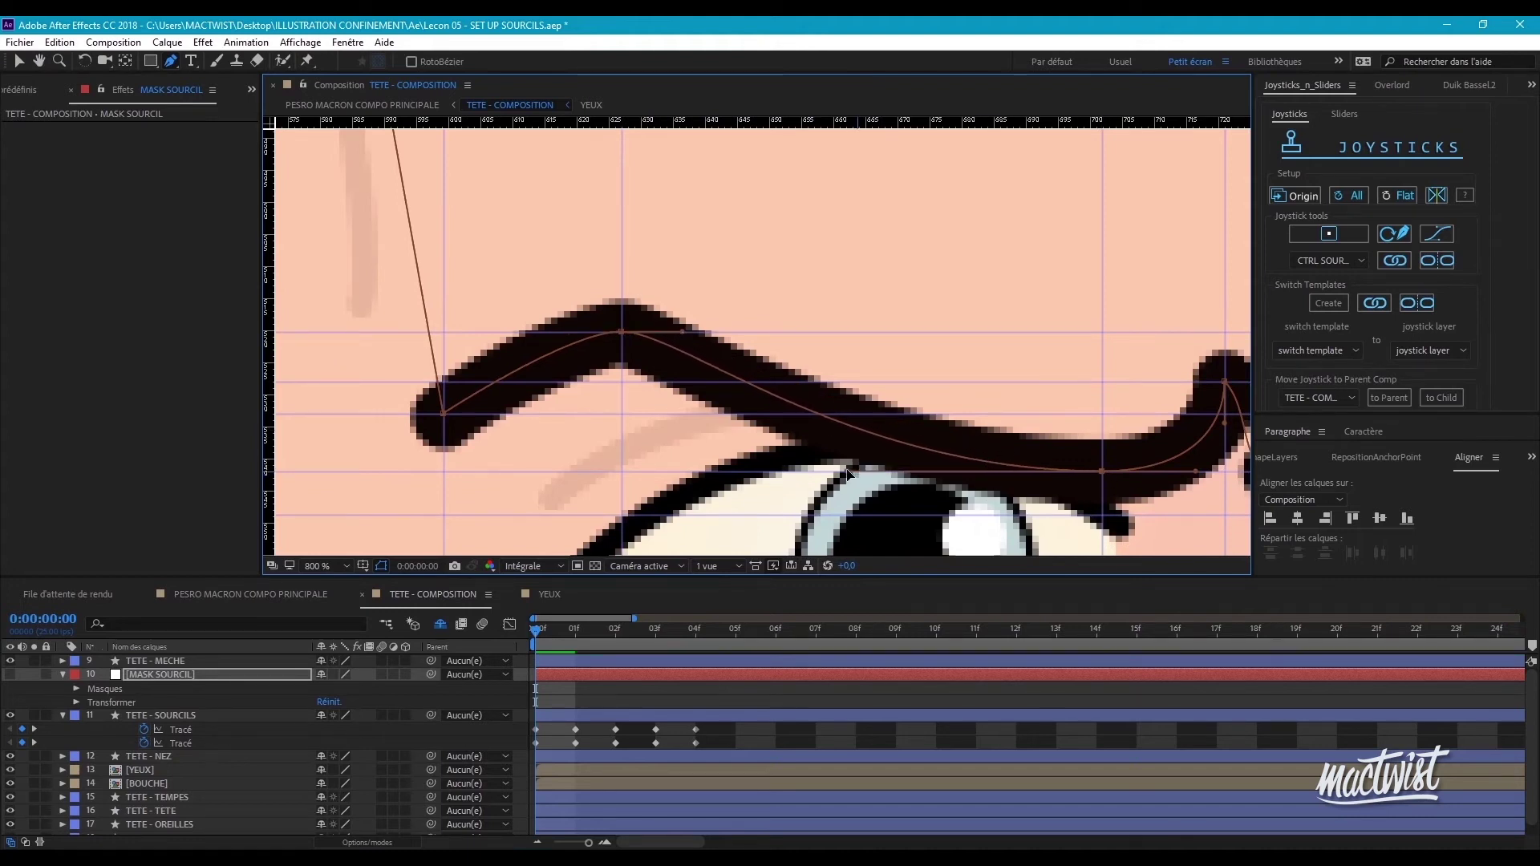
drag(444, 414, 486, 383)
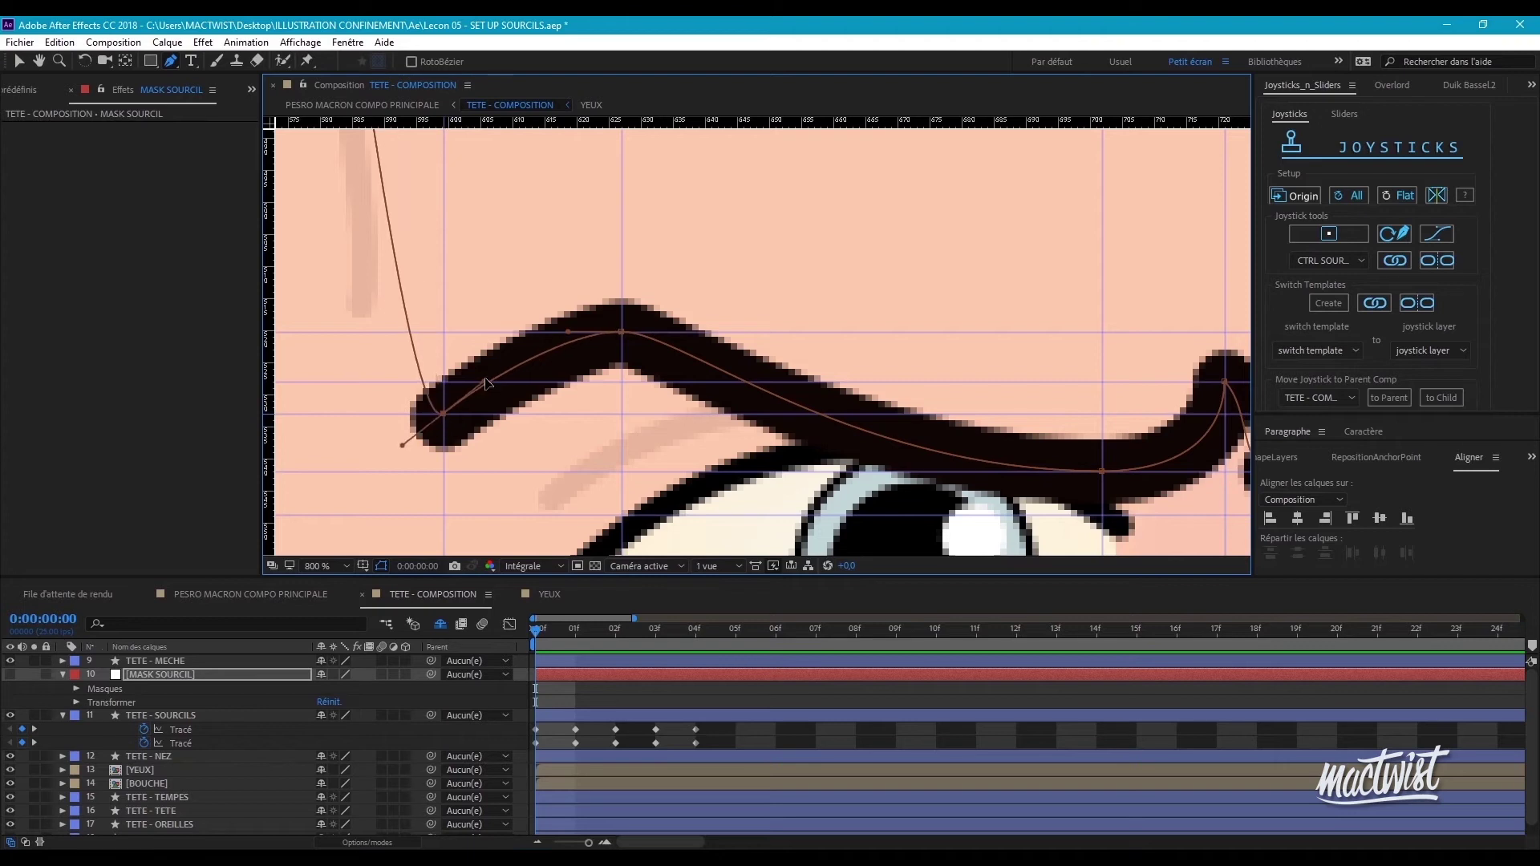
drag(402, 447, 443, 414)
scroll(480, 355, down, 2)
drag(755, 340, 893, 292)
scroll(819, 315, up, 1)
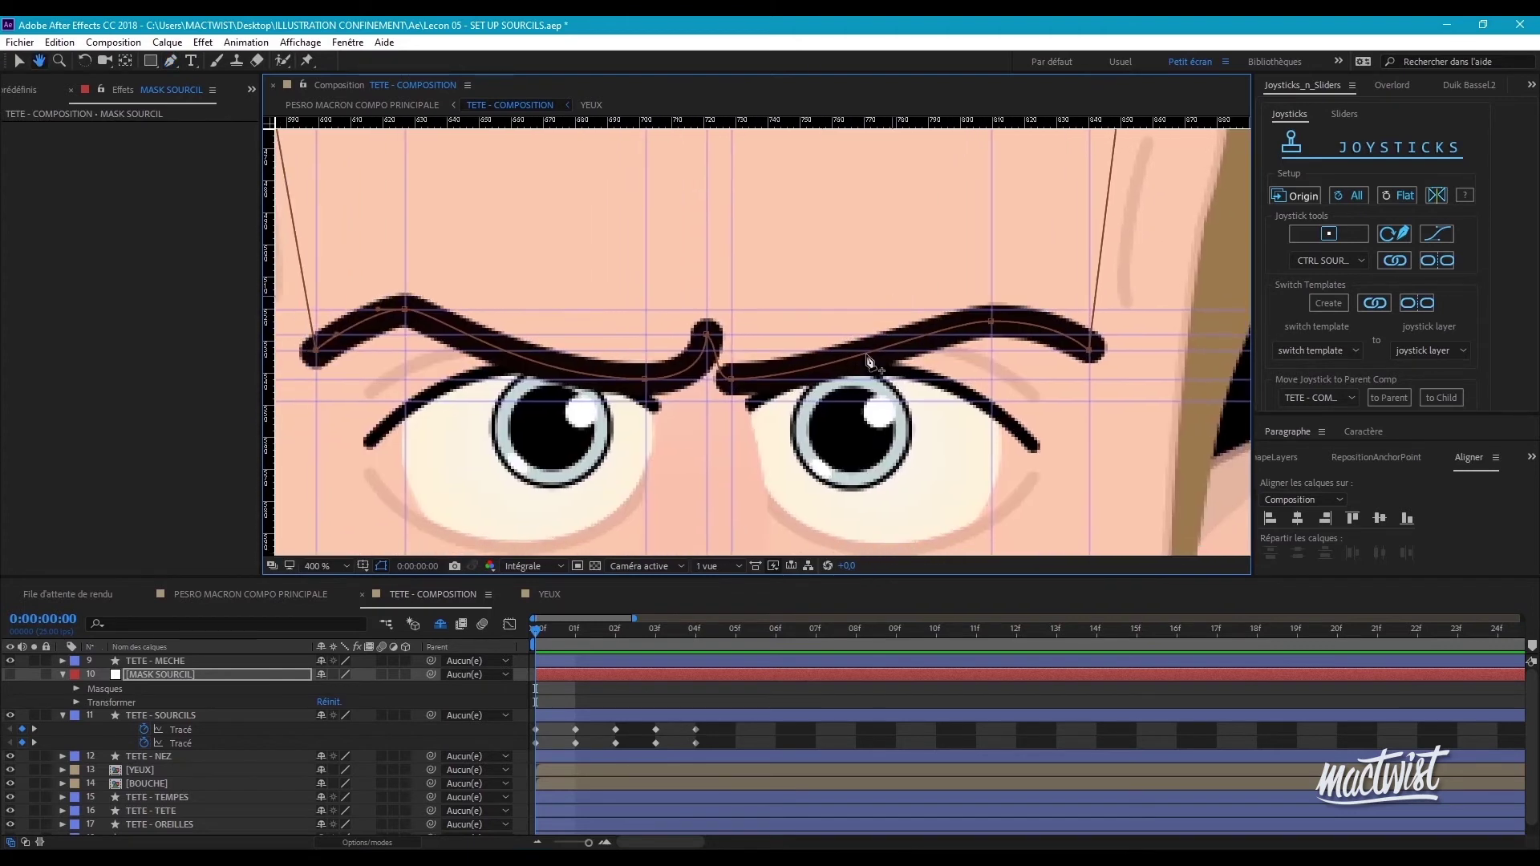
- Enable keyframing for the mask path (Tracé du masque) of Masque 1 at frame 0
click(76, 689)
click(90, 702)
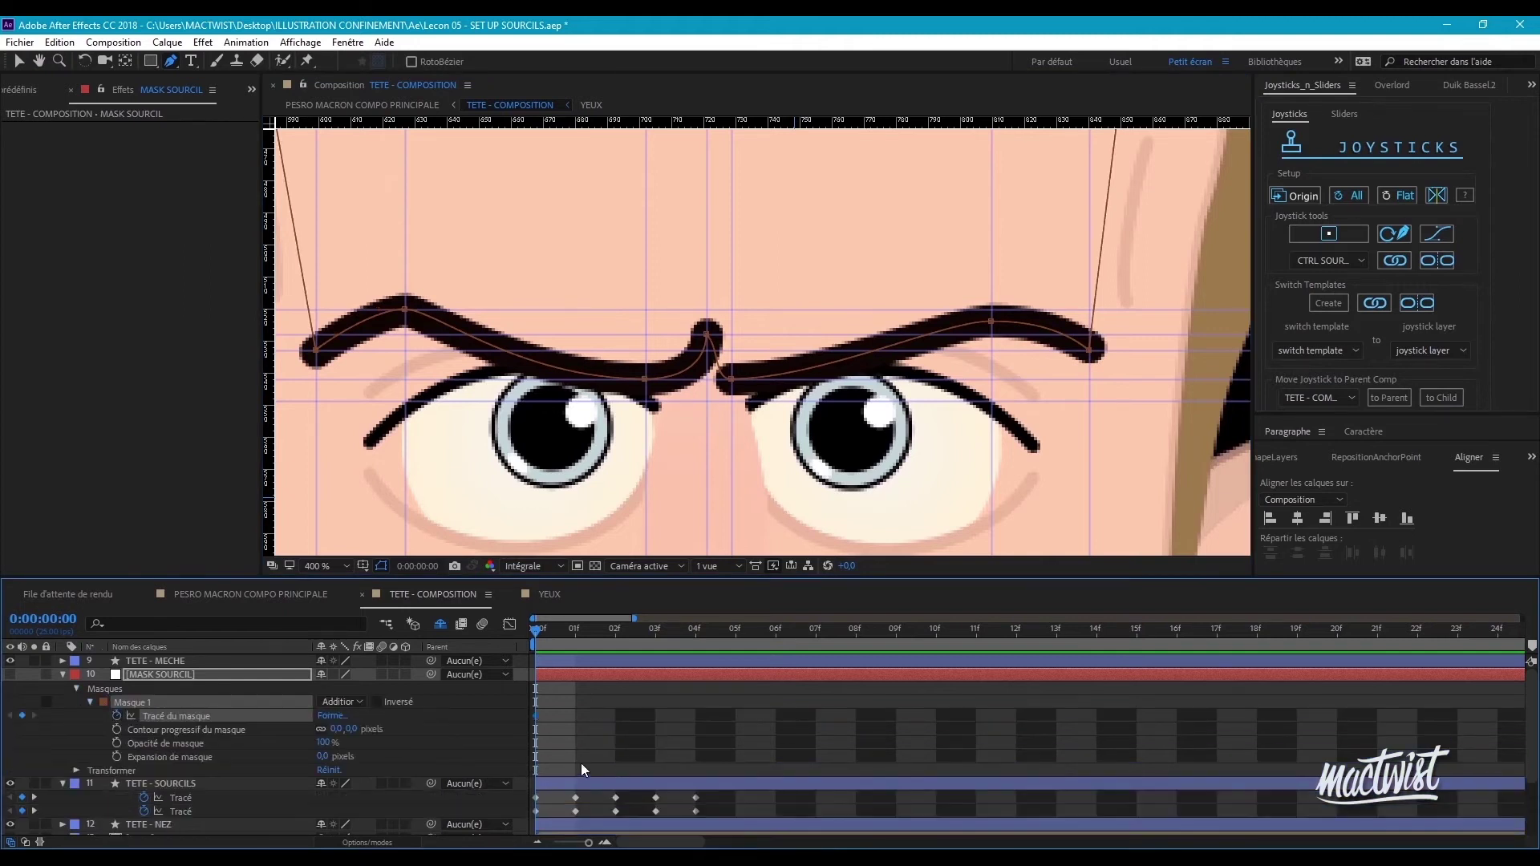
click(441, 715)
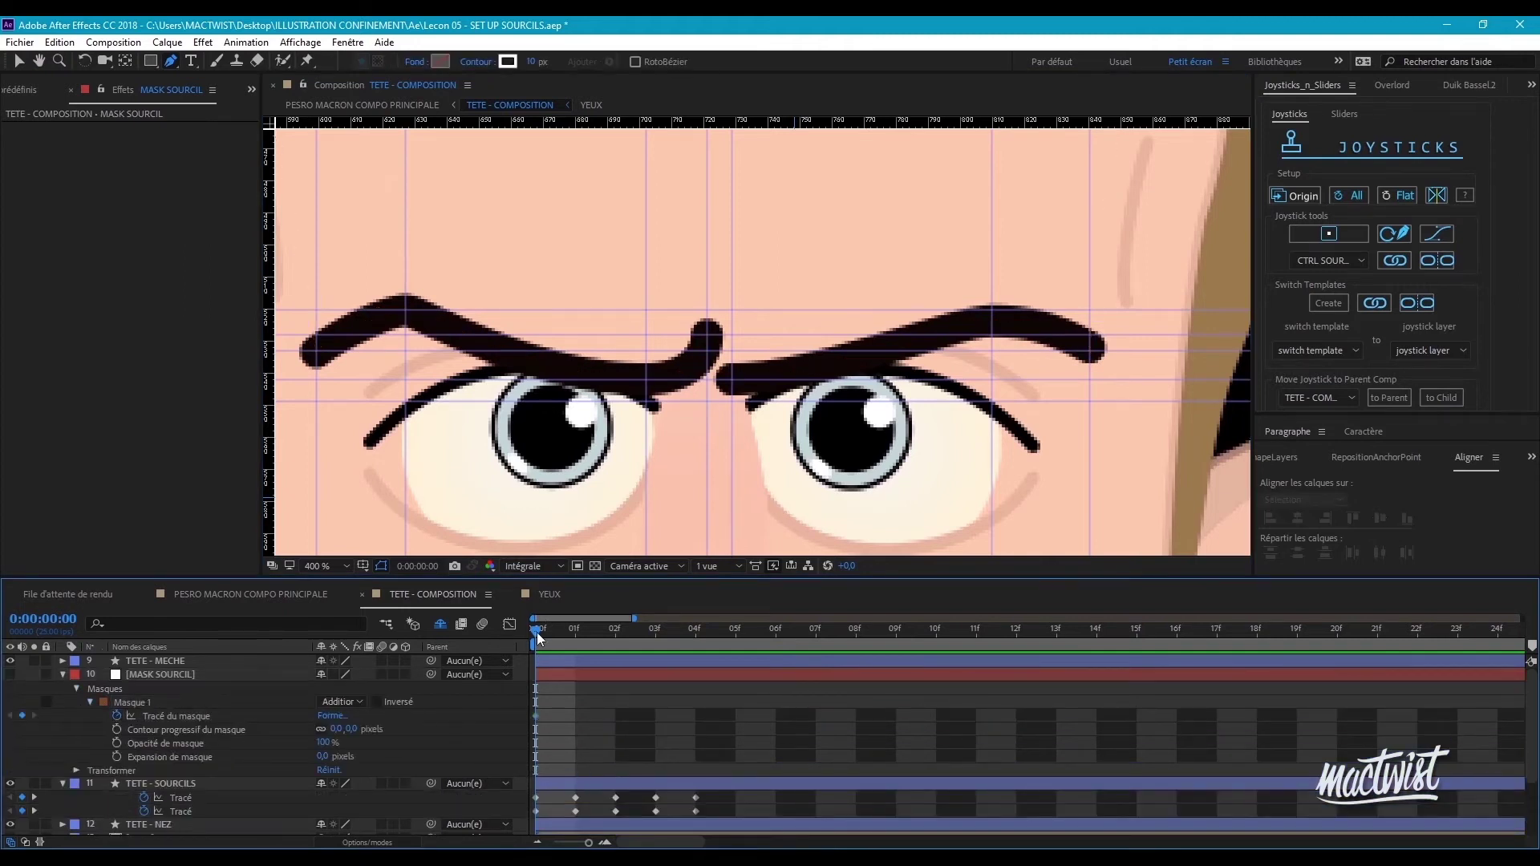
- At frame 1, move the MASK SOURCIL mask's points at both eyebrows' inner ends onto the eyebrow strokes
drag(537, 632, 569, 637)
click(602, 673)
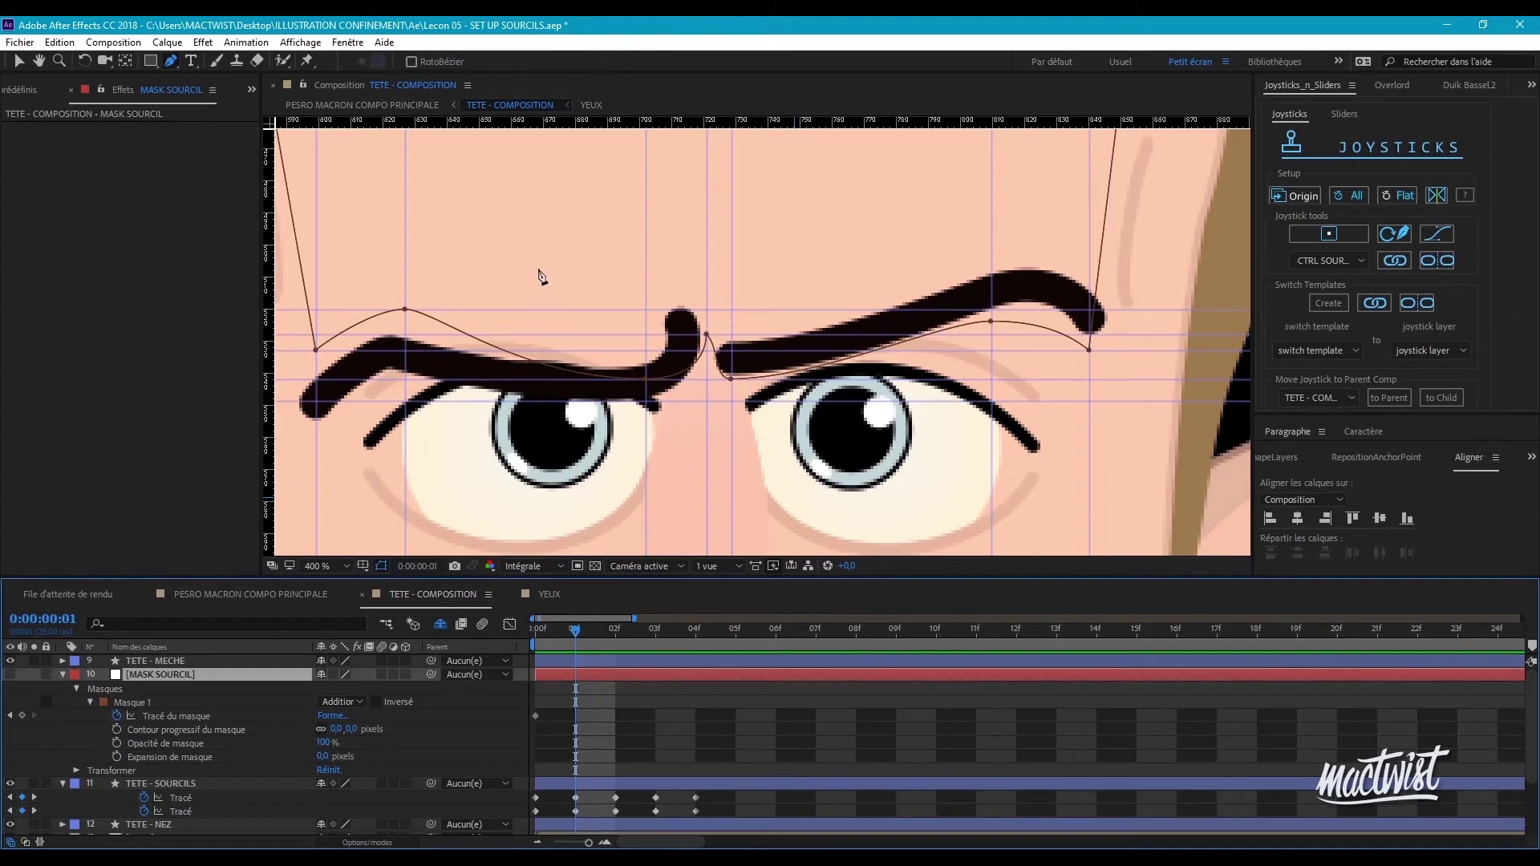
drag(561, 324, 695, 302)
click(841, 312)
key(shift+Down)
key(shift+Down)
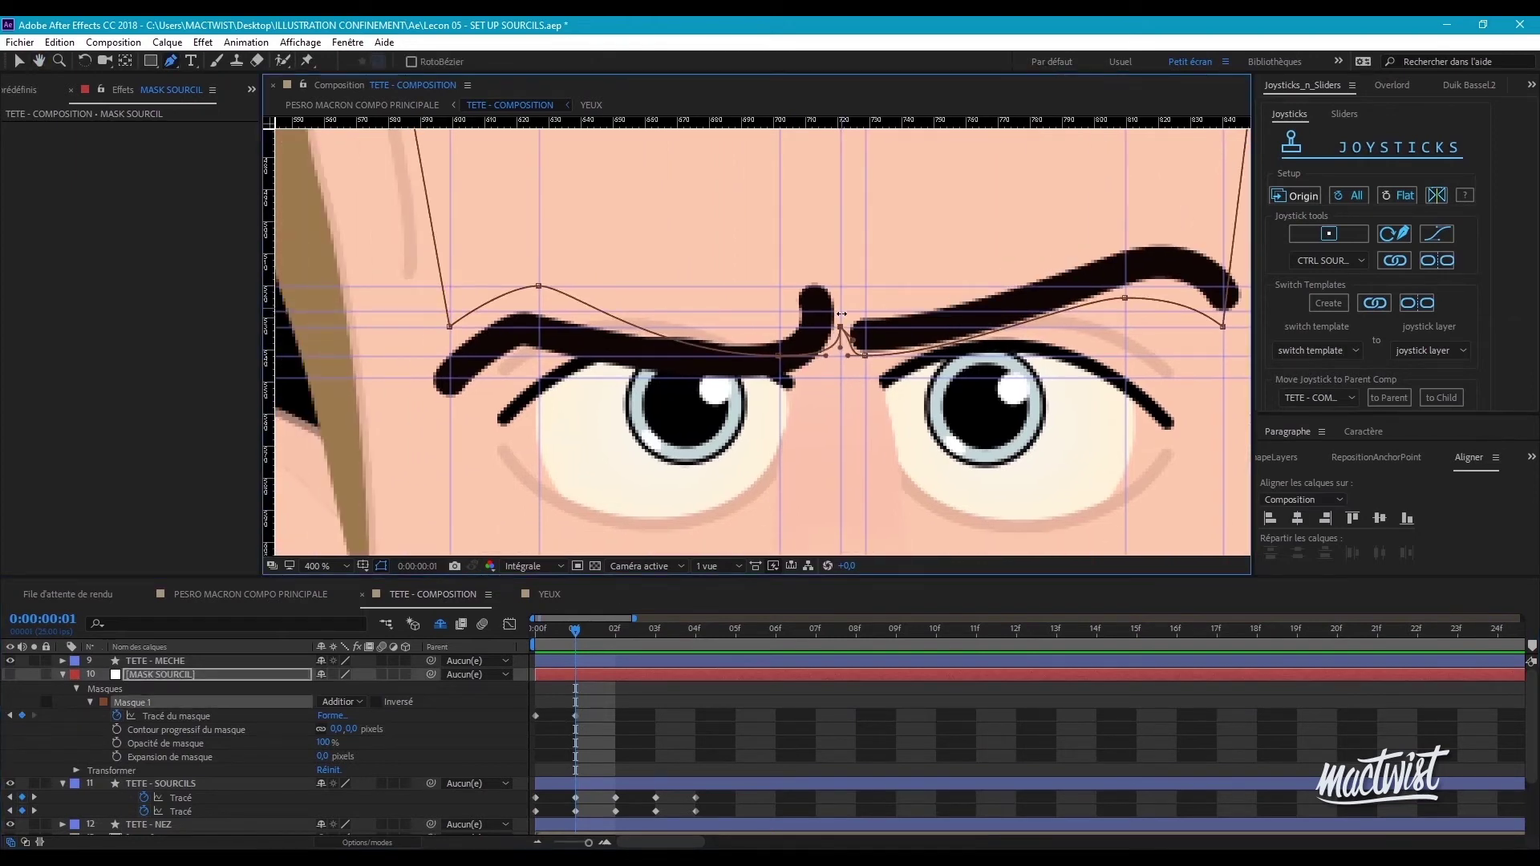
drag(841, 329, 775, 303)
scroll(828, 301, up, 2)
drag(775, 382, 809, 373)
drag(828, 354, 770, 286)
drag(864, 512, 874, 434)
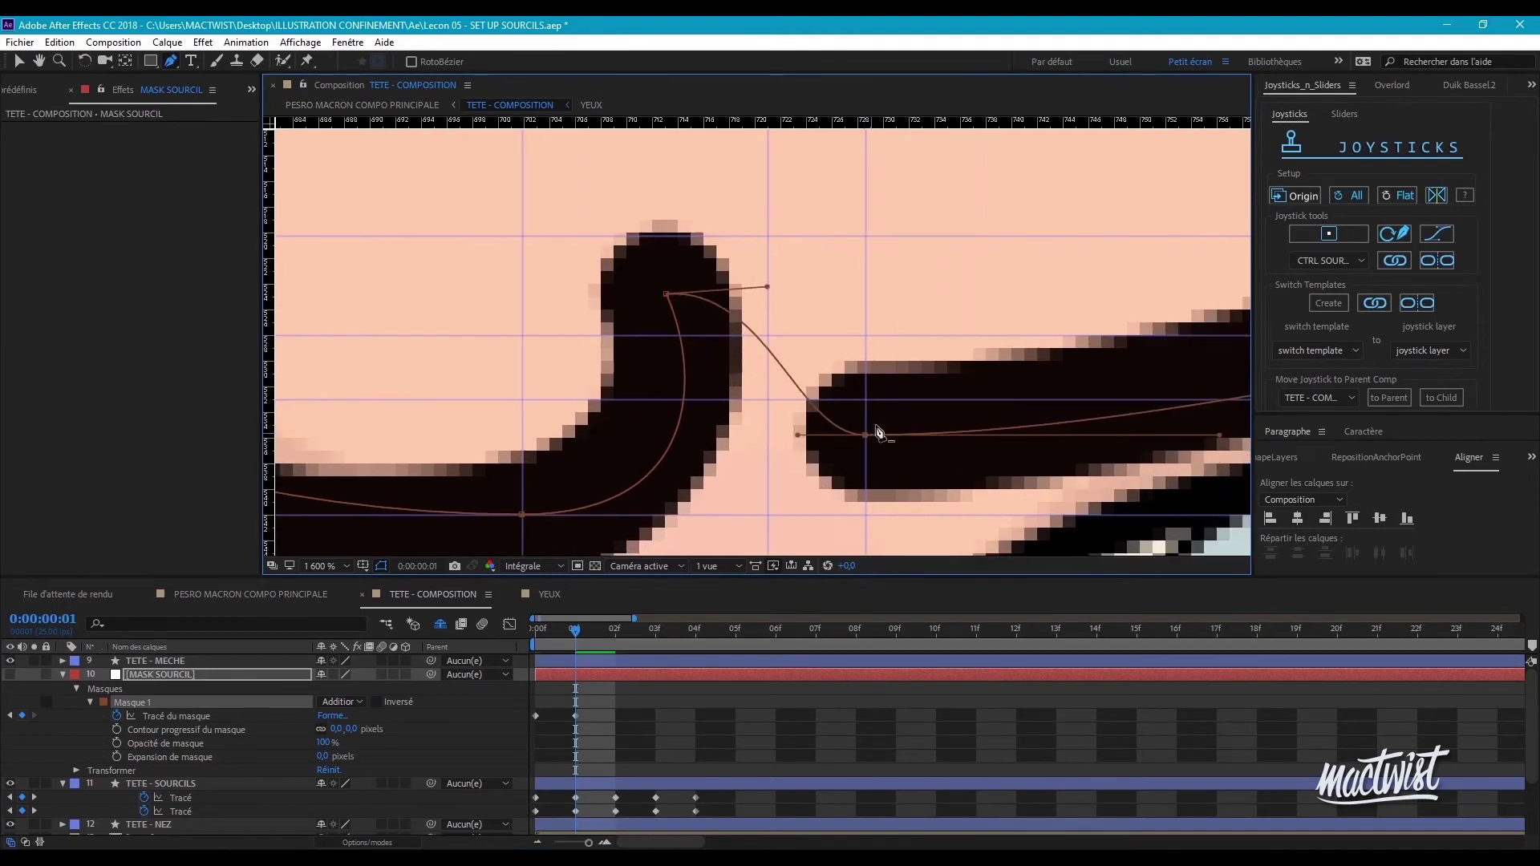
- Move the mask's points at the right eyebrow's peak and outer end up onto the raised eyebrow
scroll(879, 433, down, 1)
drag(1187, 344, 641, 474)
drag(846, 485, 846, 426)
drag(1042, 542, 1043, 479)
- Move the mask's points at the left eyebrow's outer end and peak onto the stroke, adjust their curve handles, and hide the guides
scroll(1107, 419, down, 1)
drag(1107, 419, 1490, 335)
scroll(682, 401, up, 1)
drag(732, 319, 733, 415)
drag(911, 233, 880, 313)
drag(774, 383, 751, 393)
drag(826, 315, 829, 327)
drag(937, 300, 912, 324)
drag(829, 298, 848, 307)
key(ctrl+;)
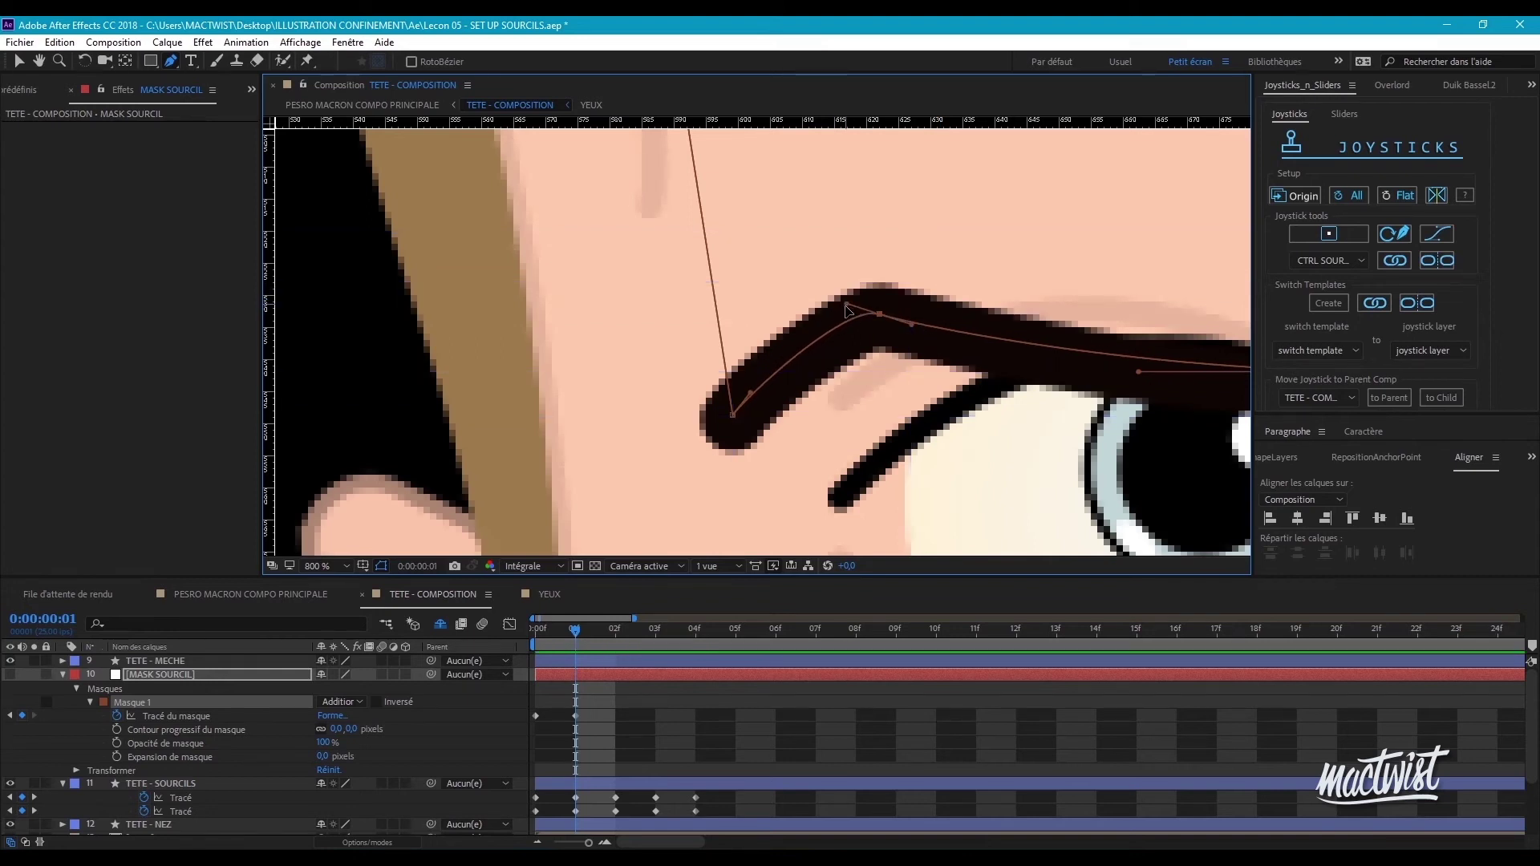
- Adjust the mask's curve handles around the left eyebrow's inner bend to follow its centre line
drag(1001, 376, 612, 329)
drag(750, 325, 801, 368)
drag(952, 346, 619, 358)
scroll(726, 327, down, 1)
drag(726, 321, 739, 410)
scroll(721, 386, up, 1)
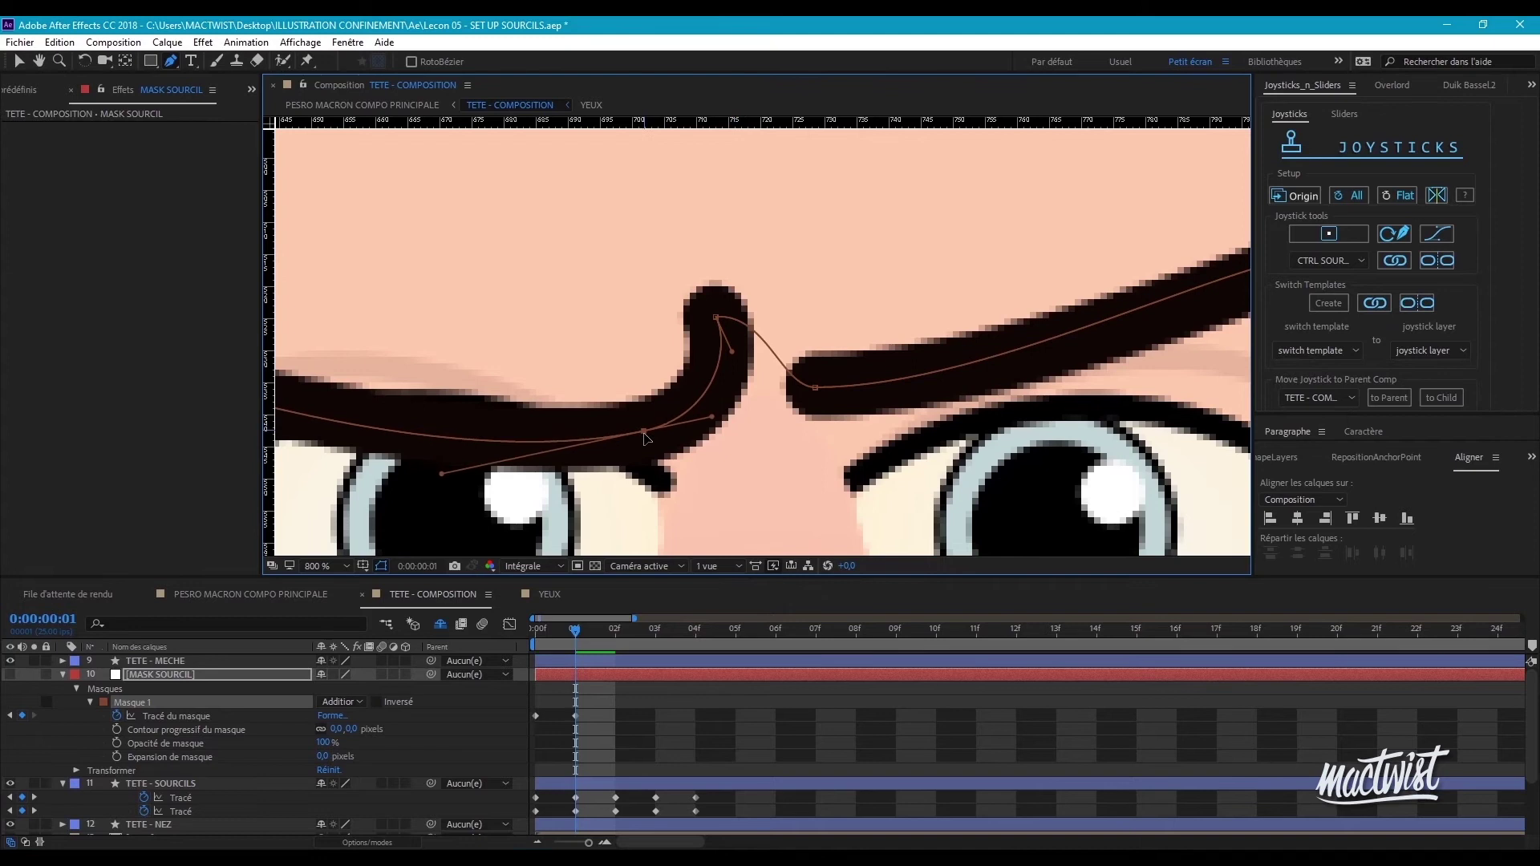
- Adjust the mask's remaining curve handles, mainly along the right eyebrow, to follow the frame 1 eyebrow shapes
scroll(738, 413, down, 4)
scroll(711, 442, up, 4)
scroll(711, 443, down, 2)
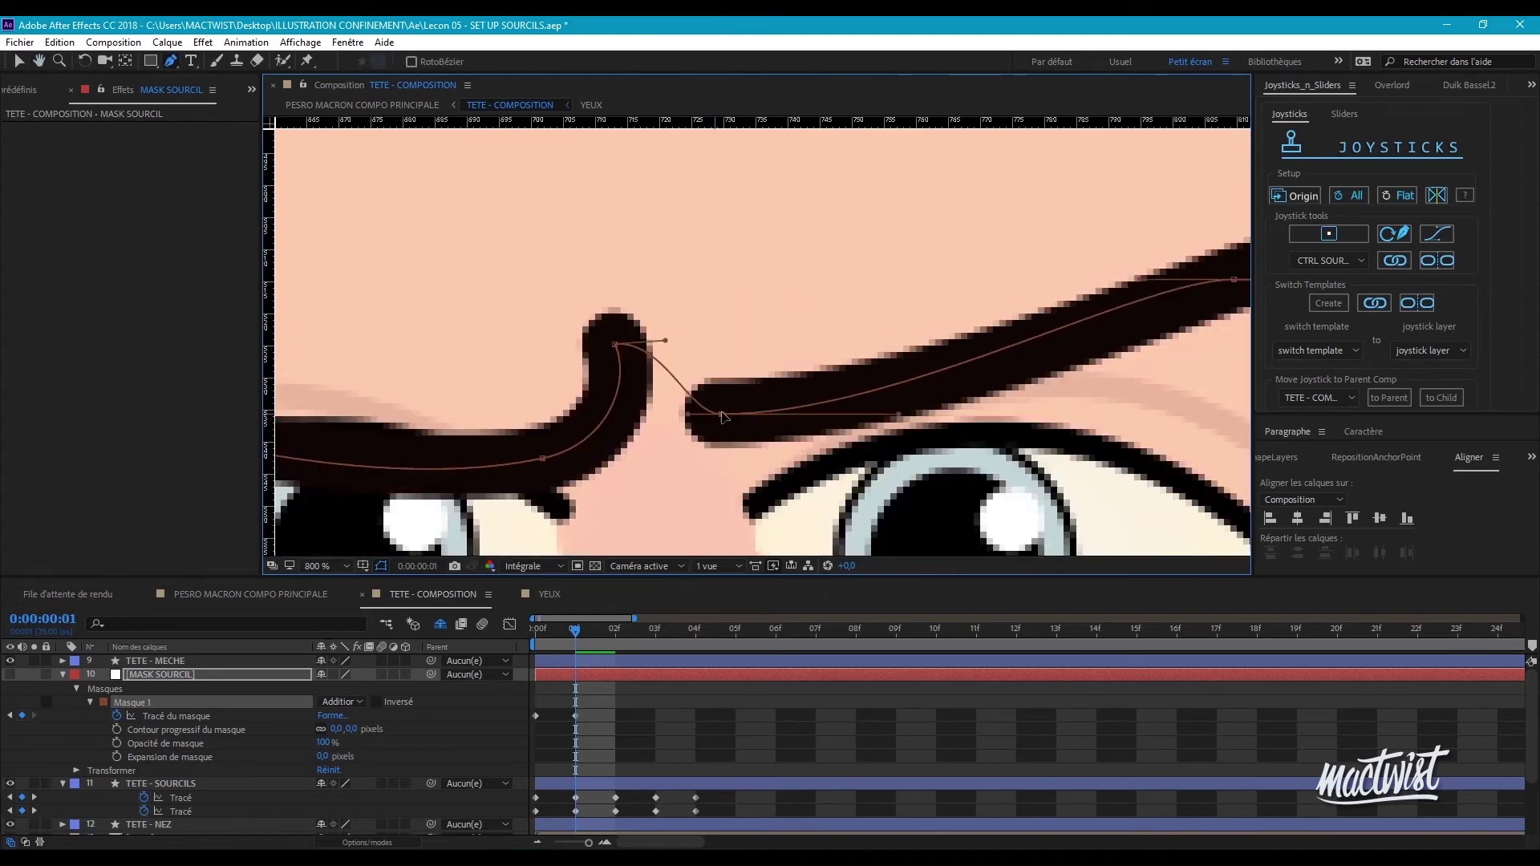
click(882, 389)
drag(835, 388, 834, 403)
drag(954, 394, 1227, 275)
drag(475, 390, 498, 367)
- Move to frame 2 and apply the Joysticks Origin pose to the MASK SOURCIL layer there
click(606, 713)
click(612, 677)
drag(575, 637, 602, 632)
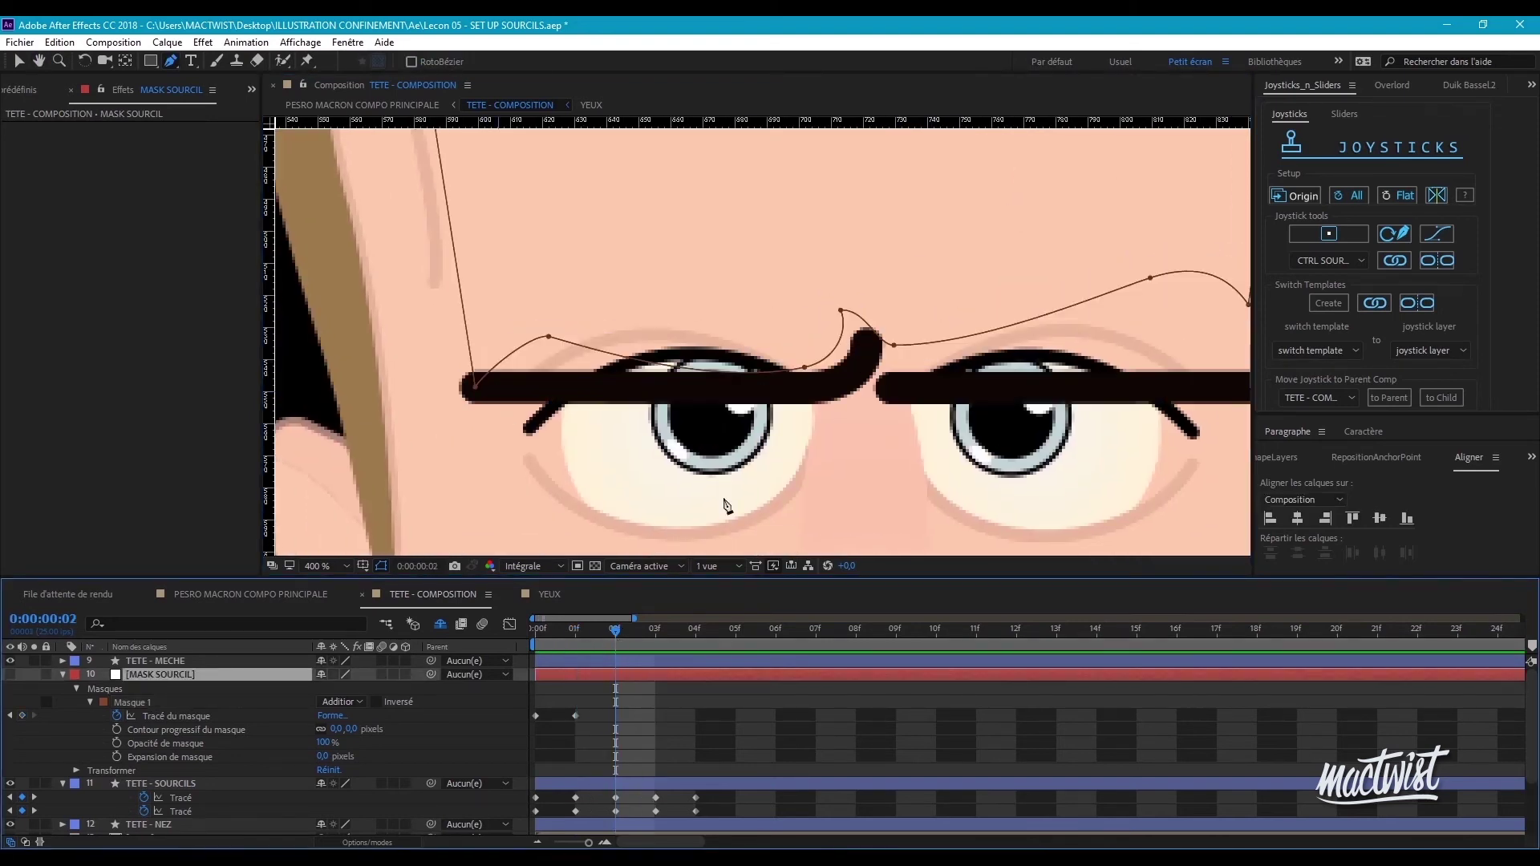
drag(726, 505, 639, 506)
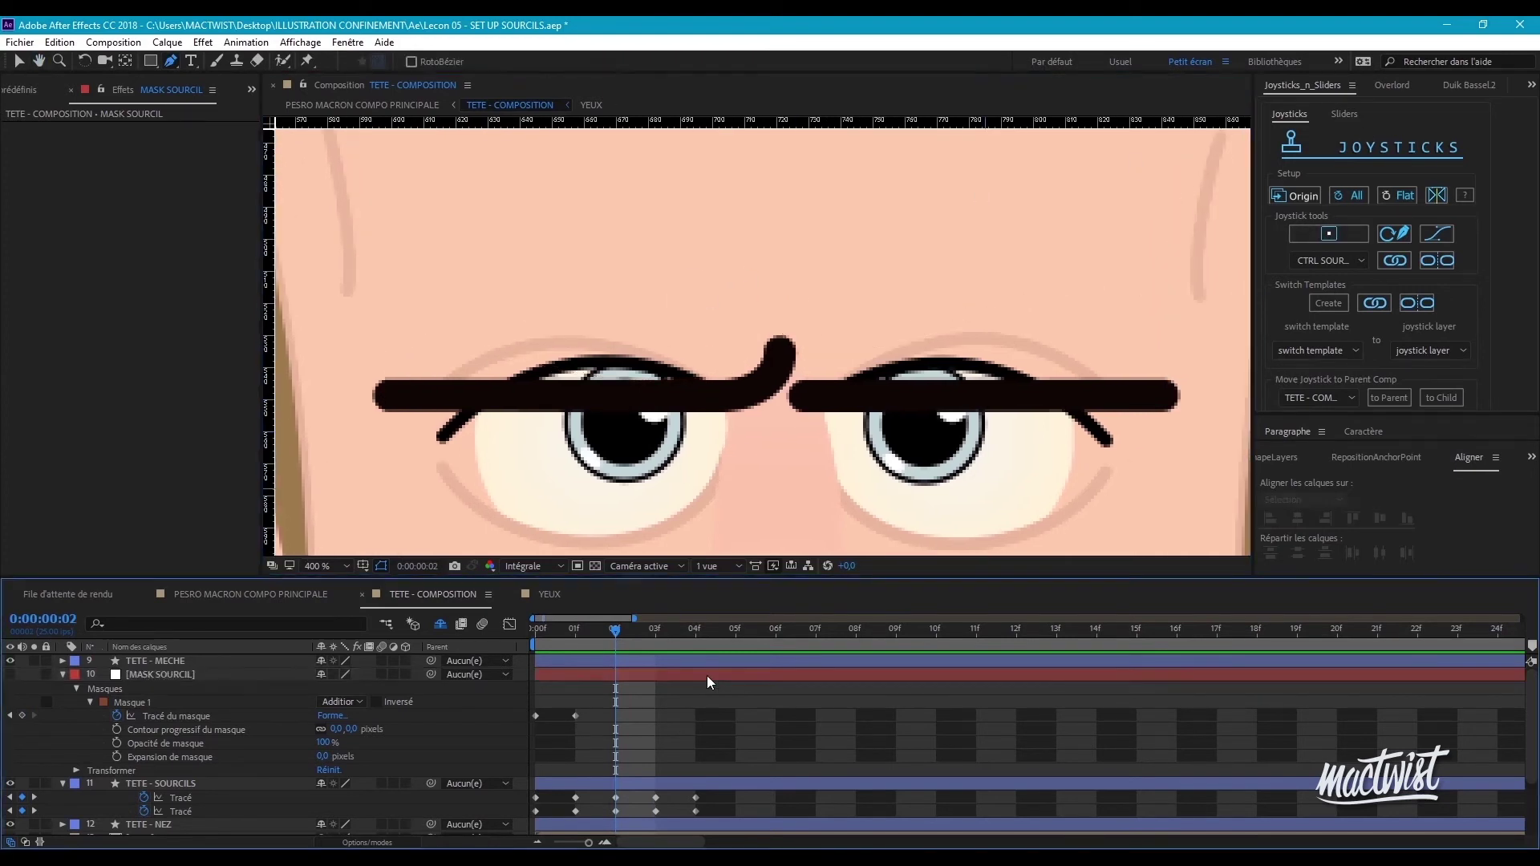
click(1303, 198)
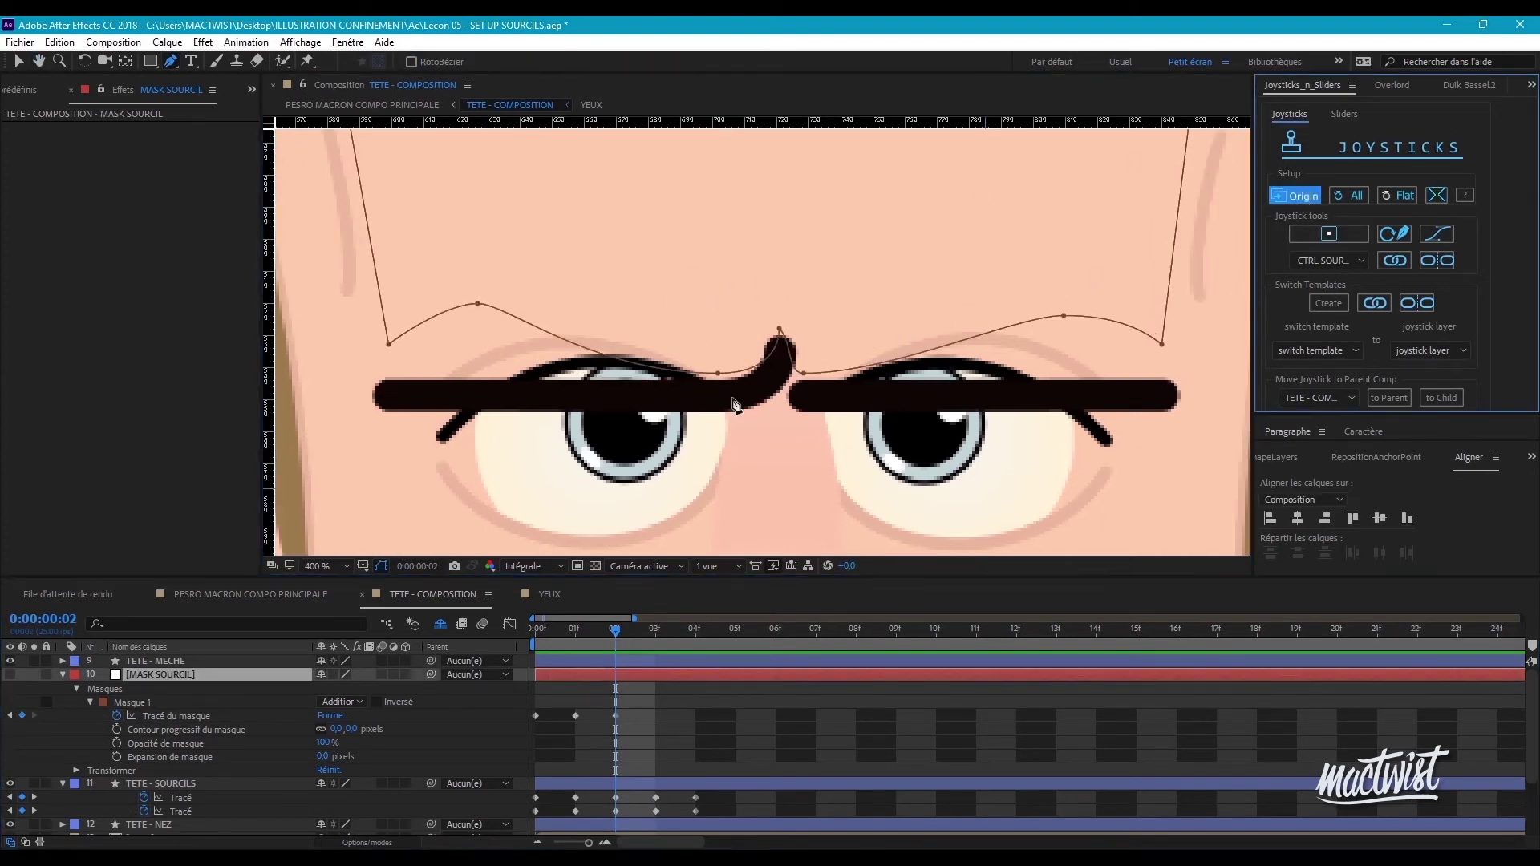
- Move the mask's inner-end points and the left eyebrow's peak and outer-end points down onto the flat eyebrows
click(803, 373)
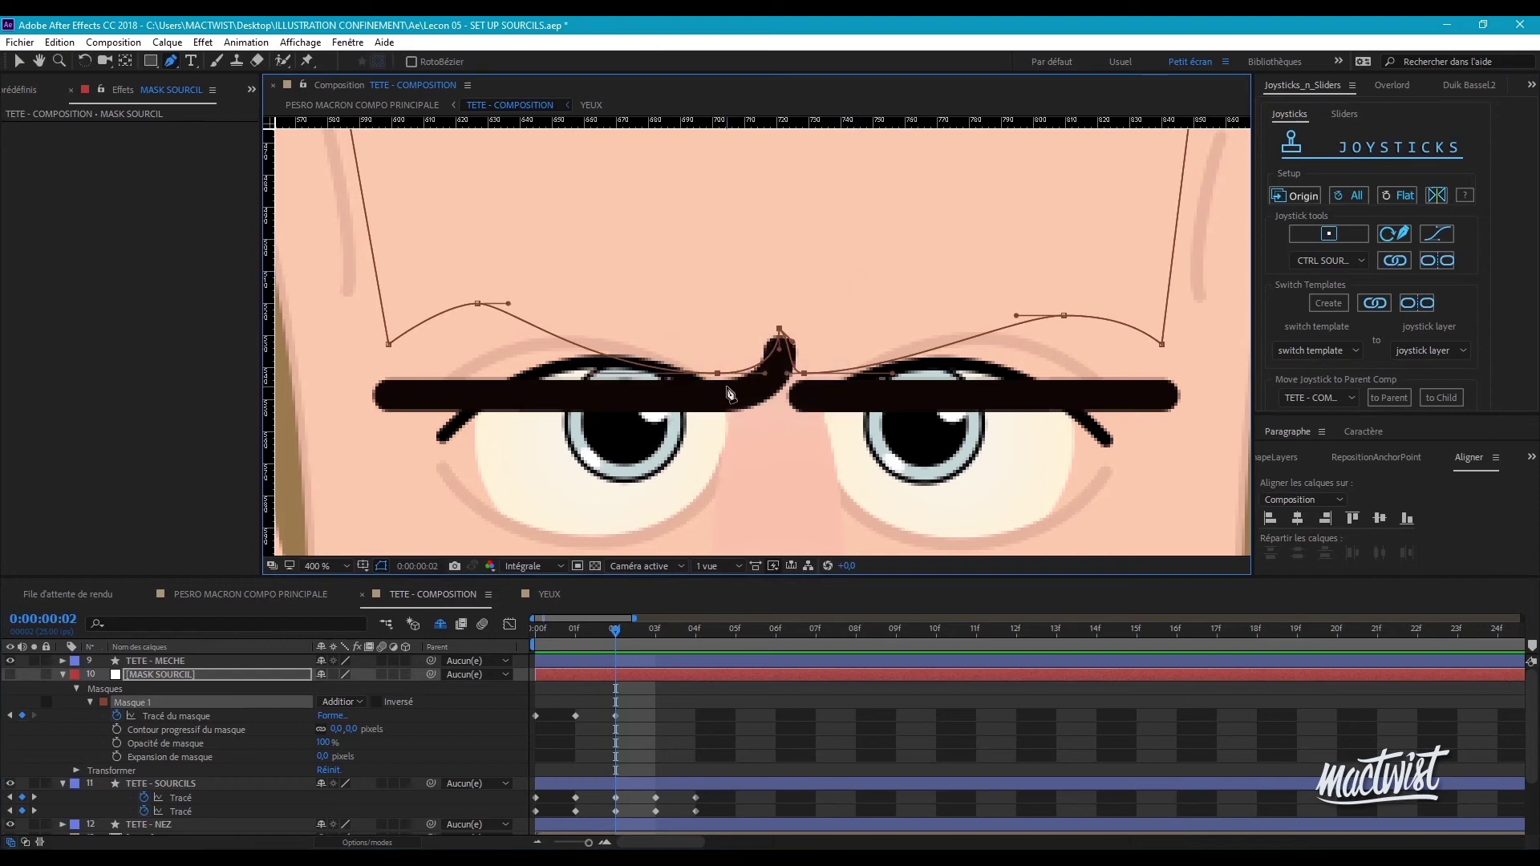
scroll(726, 383, up, 1)
drag(880, 365, 881, 411)
ctrl+click(676, 390)
drag(676, 391, 1224, 456)
drag(778, 289, 776, 473)
drag(599, 371, 600, 481)
- Move the mask's points at the right eyebrow's peak and outer end down onto the flat eyebrow
drag(1227, 473, 181, 486)
drag(901, 327, 902, 482)
drag(1102, 384, 1104, 486)
- Show the guides and level the mask's points and curve handles along the flat eyebrows' centre line
key(ctrl+semicolon)
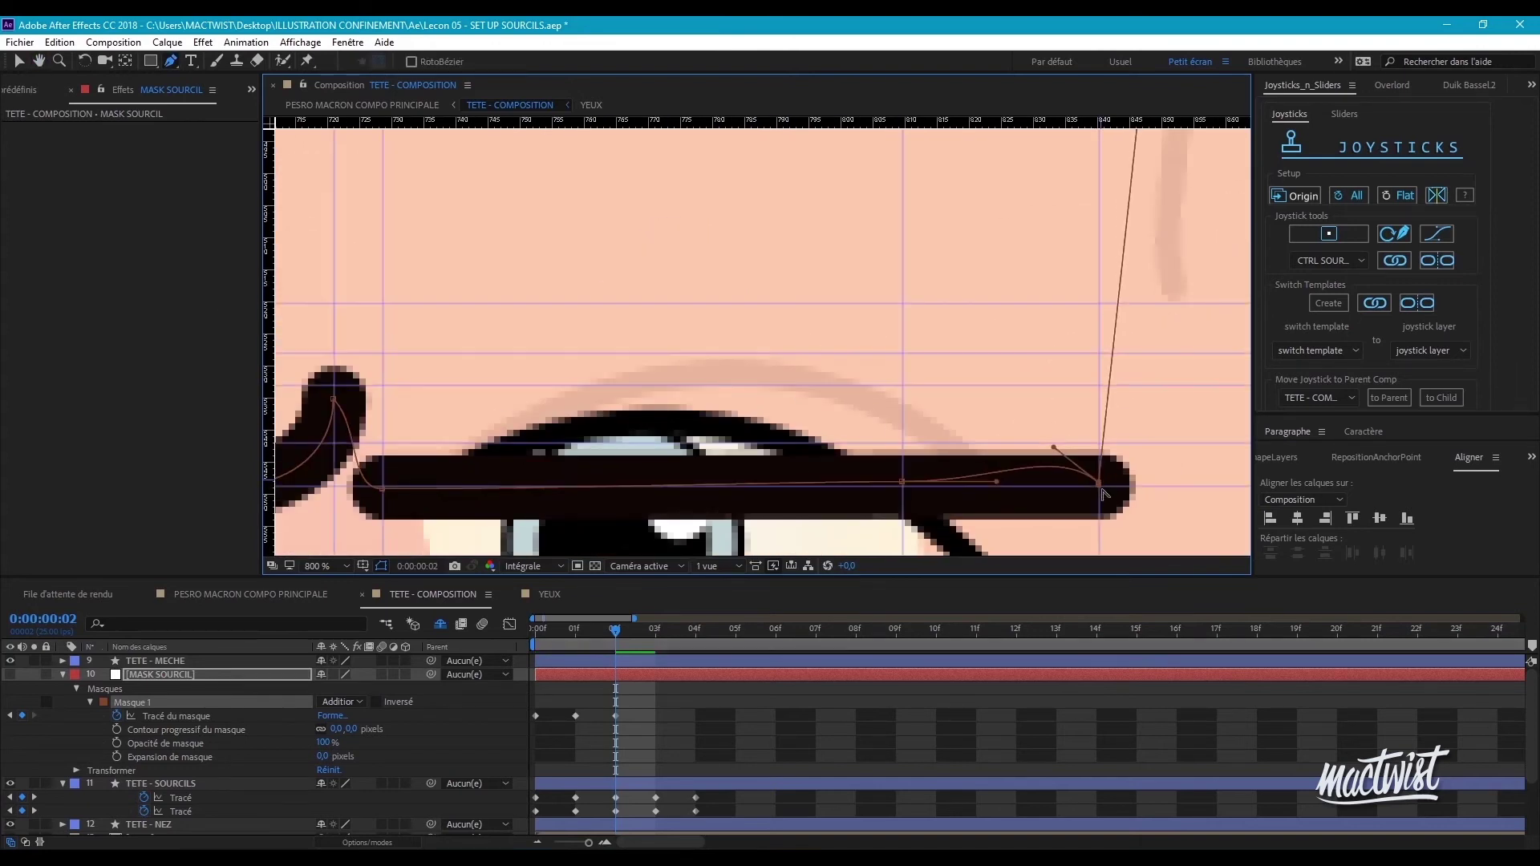
scroll(1103, 491, up, 1)
scroll(1093, 501, down, 2)
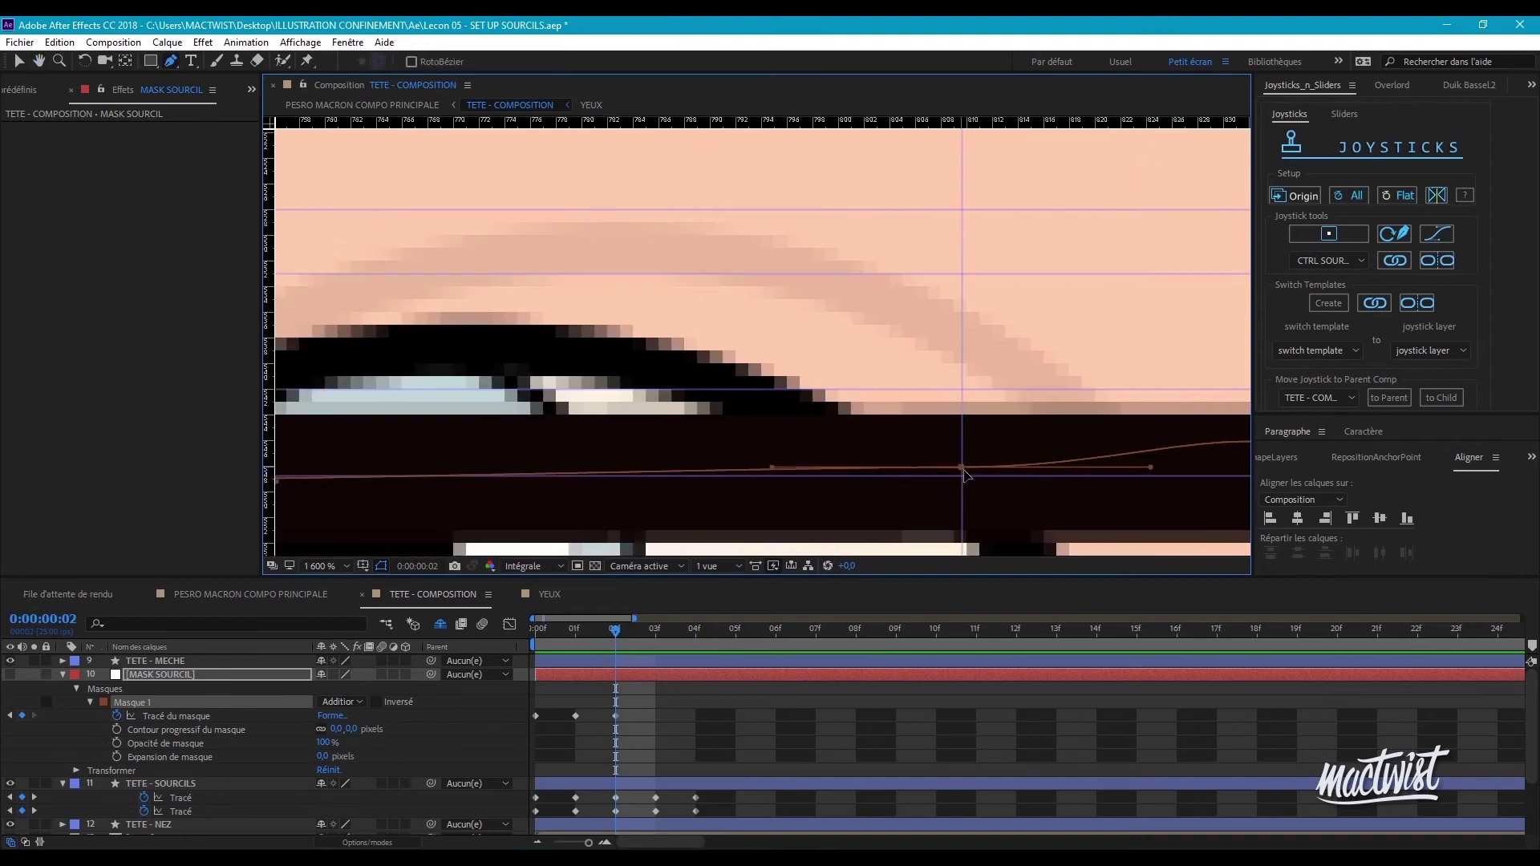
scroll(805, 464, up, 1)
drag(735, 467, 819, 460)
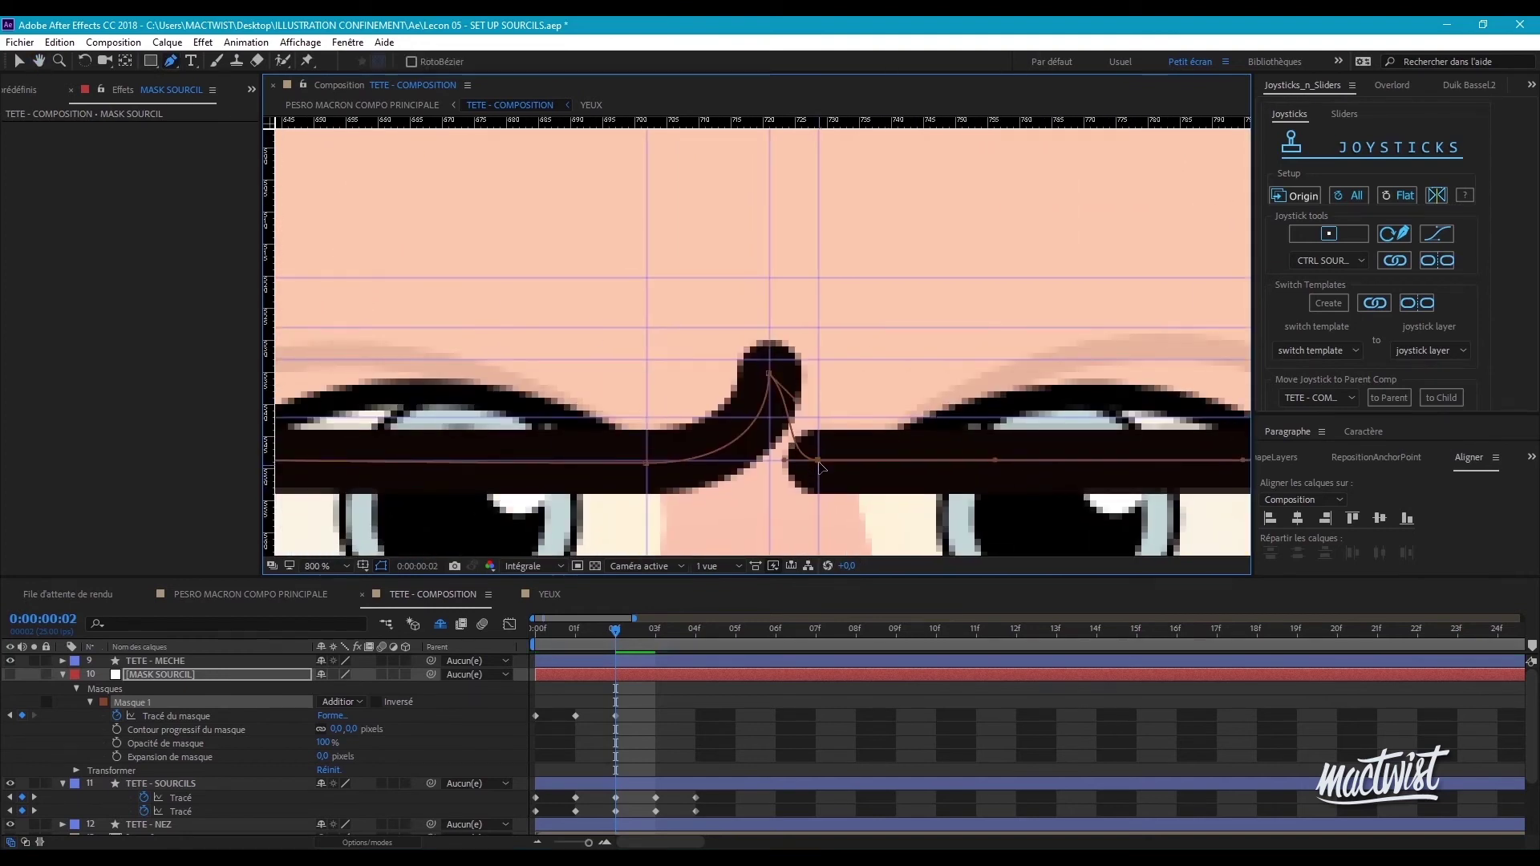
drag(798, 408, 1006, 426)
scroll(984, 429, left, 4)
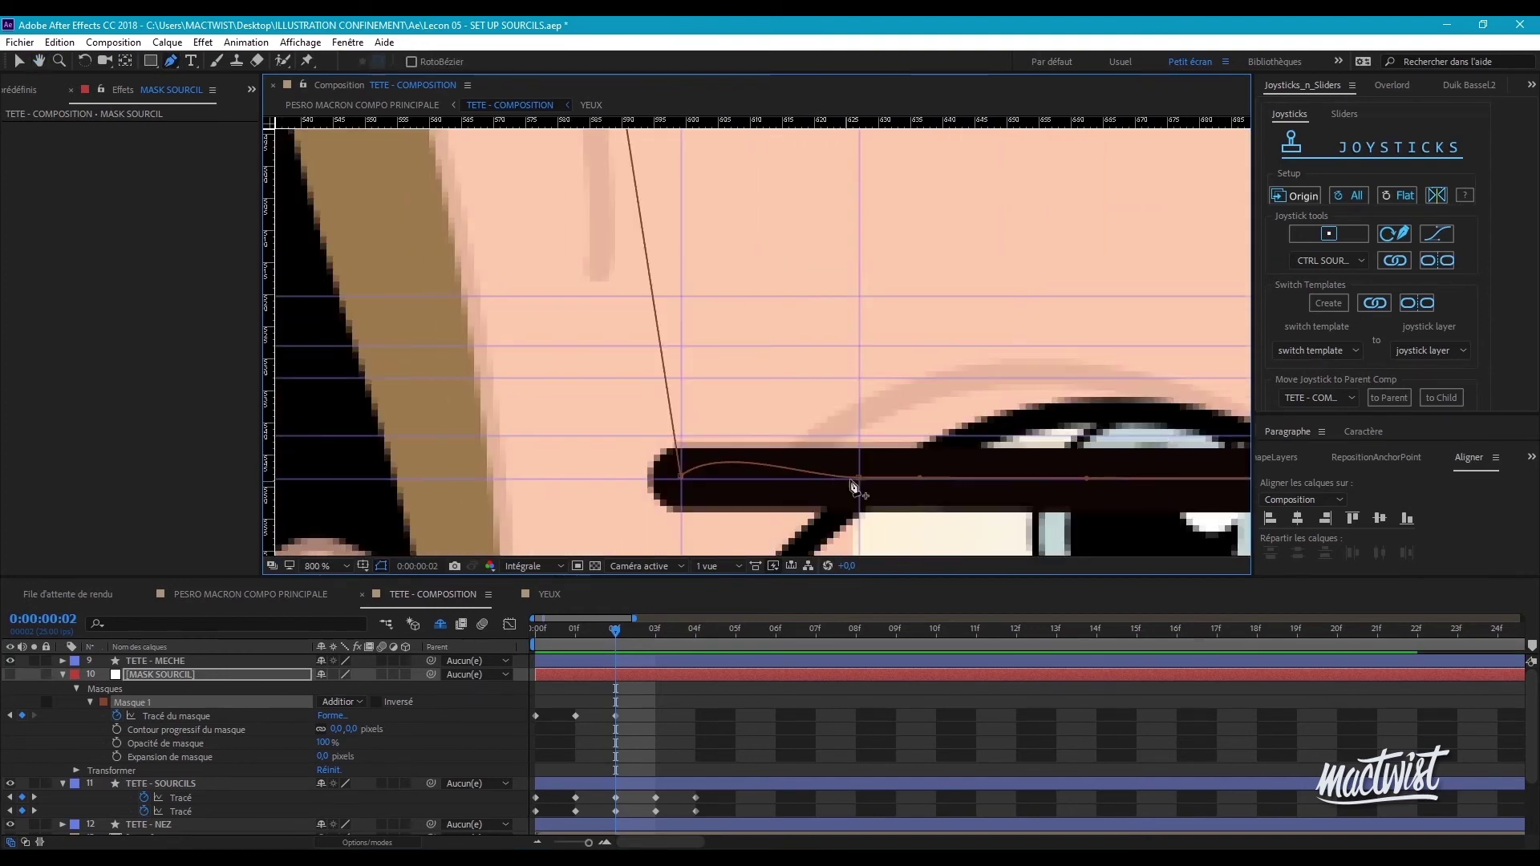
scroll(726, 458, down, 2)
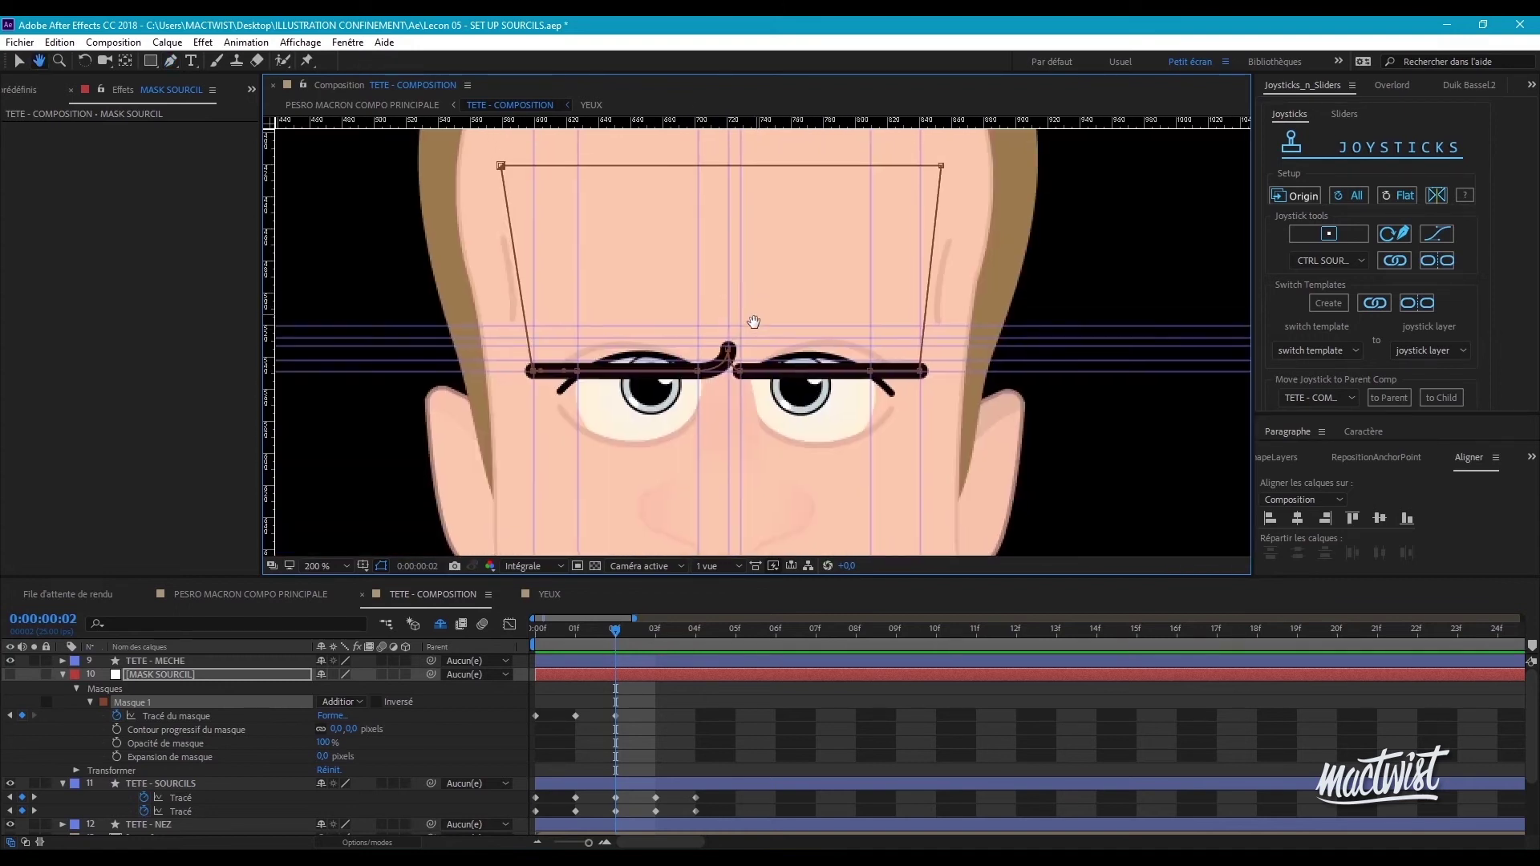
- Move to frame 3, apply the Joysticks Origin pose to MASK SOURCIL and reselect the layer
drag(620, 628, 666, 629)
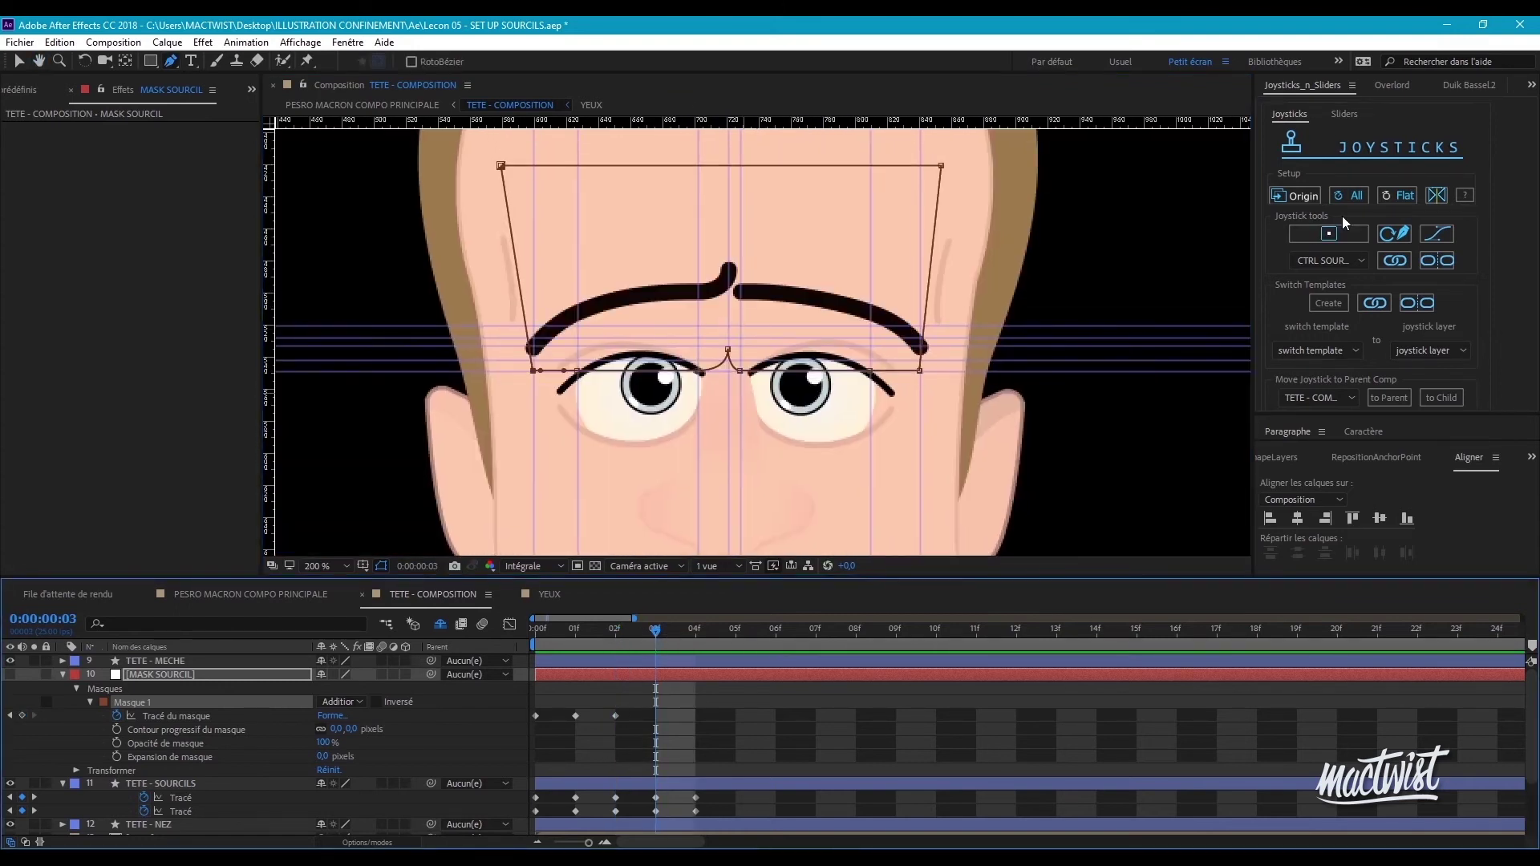
click(1298, 195)
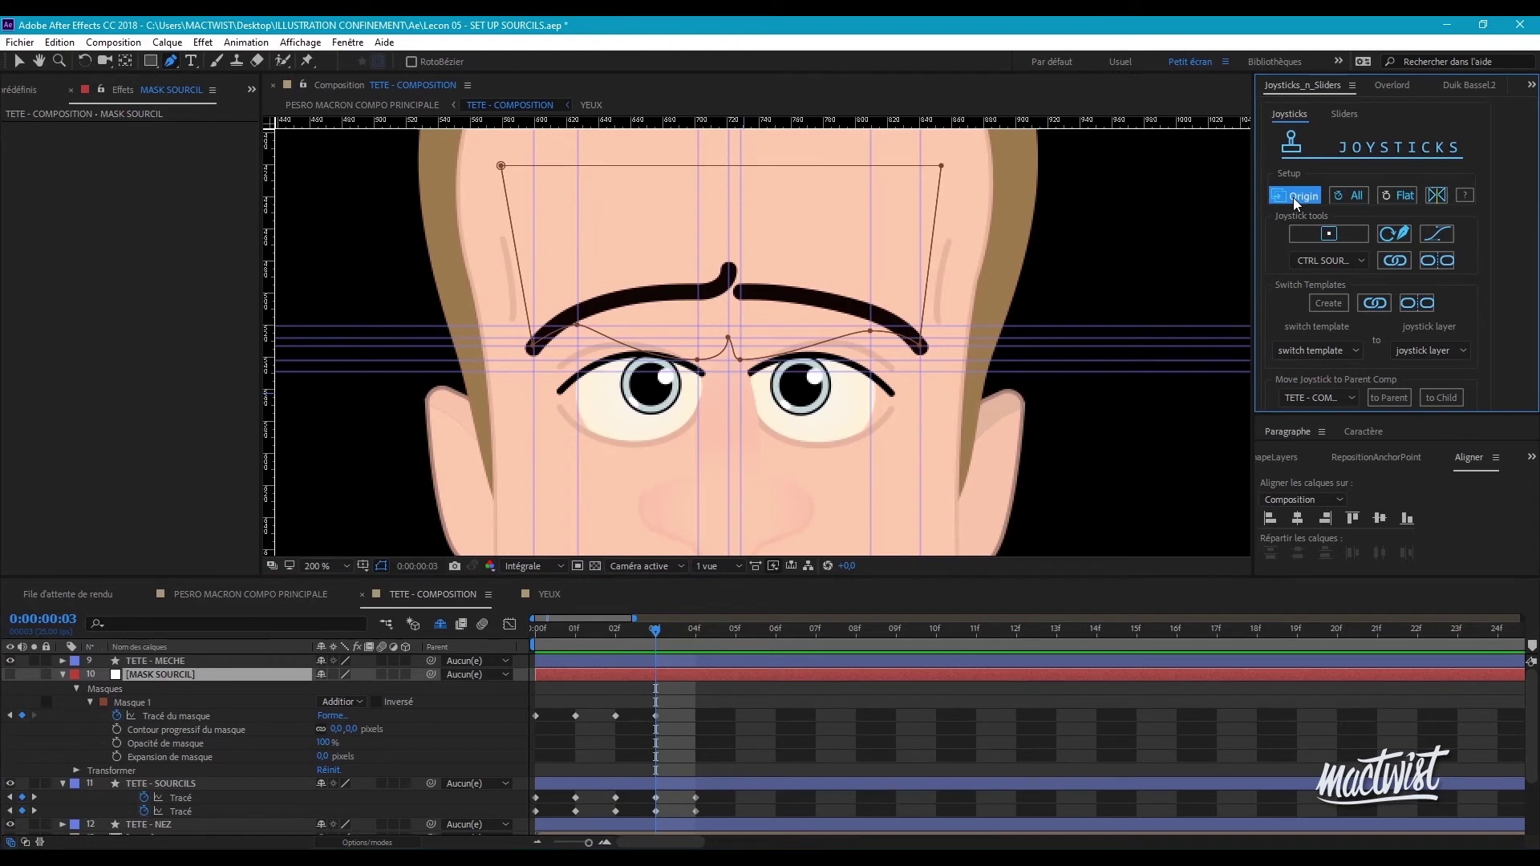
click(671, 691)
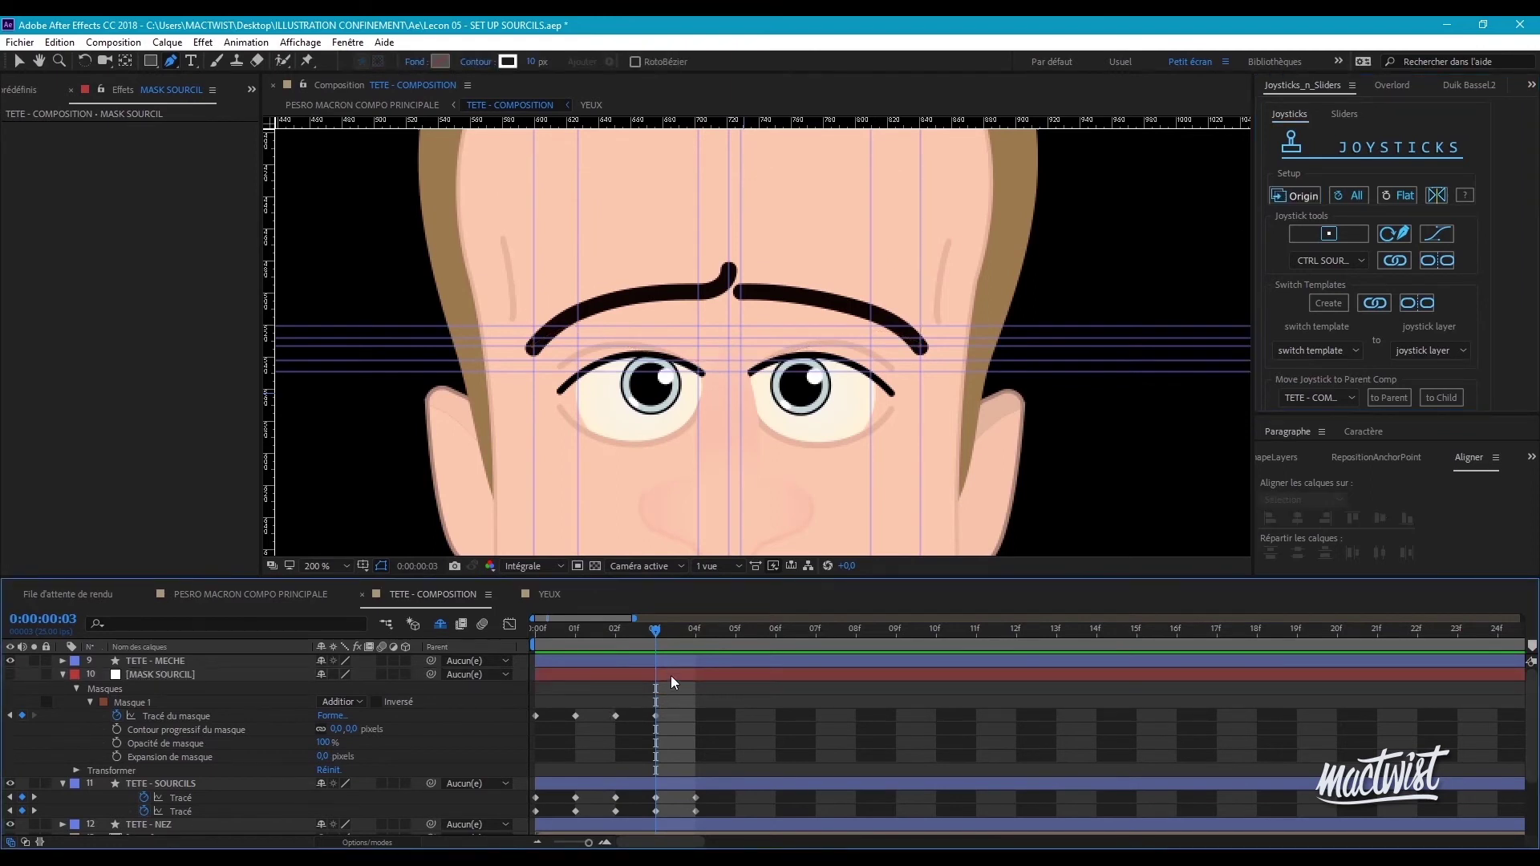
click(671, 676)
- Move the mask's inner and peak points up onto the raised eyebrows and angle the peak handles along their curves
click(728, 338)
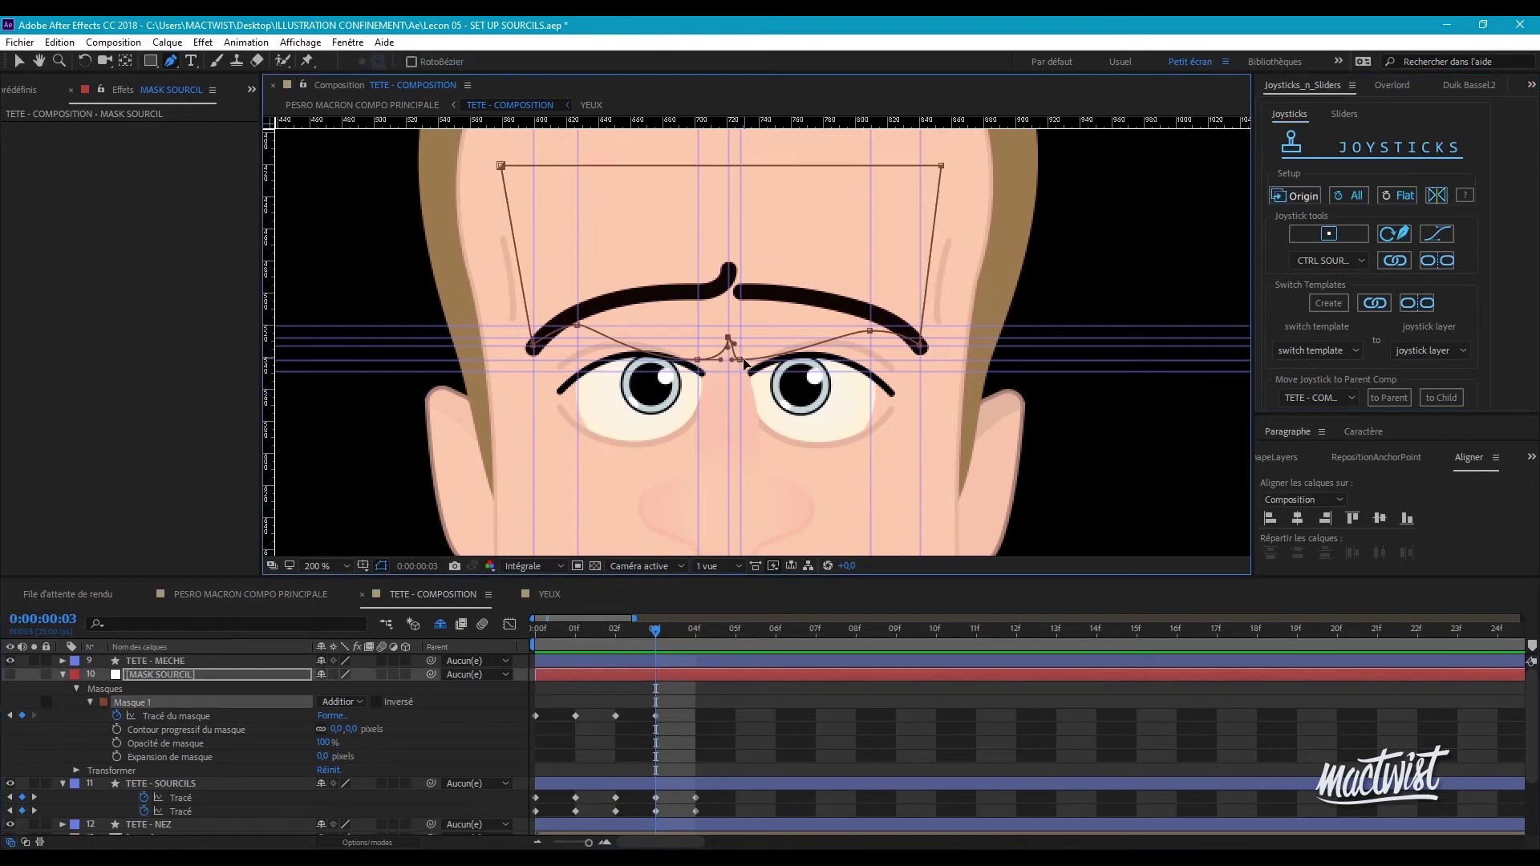
scroll(740, 318, up, 1)
drag(739, 320, 838, 294)
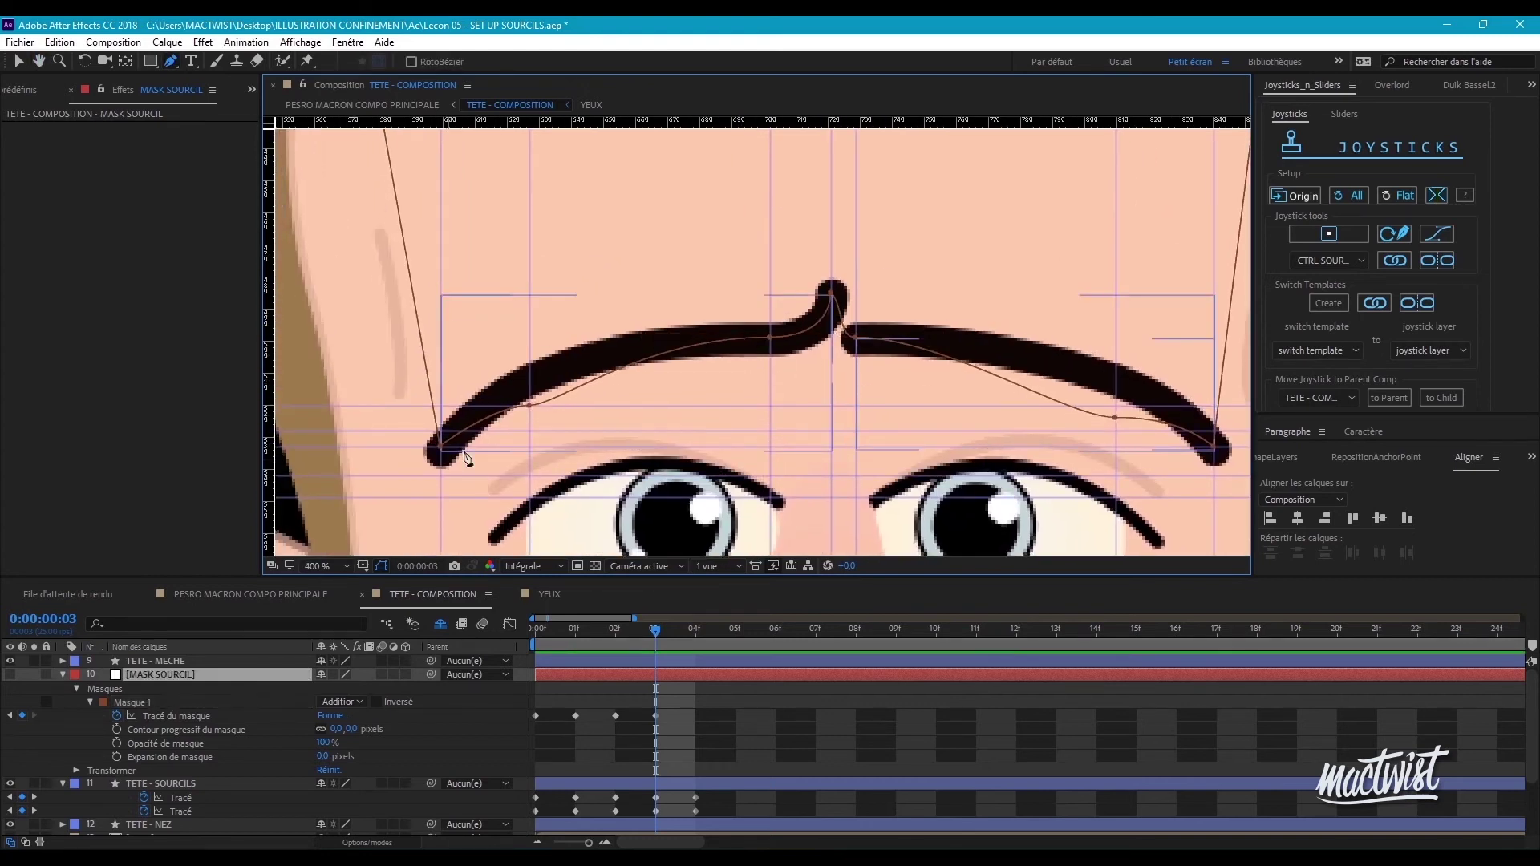
drag(1117, 420, 1167, 403)
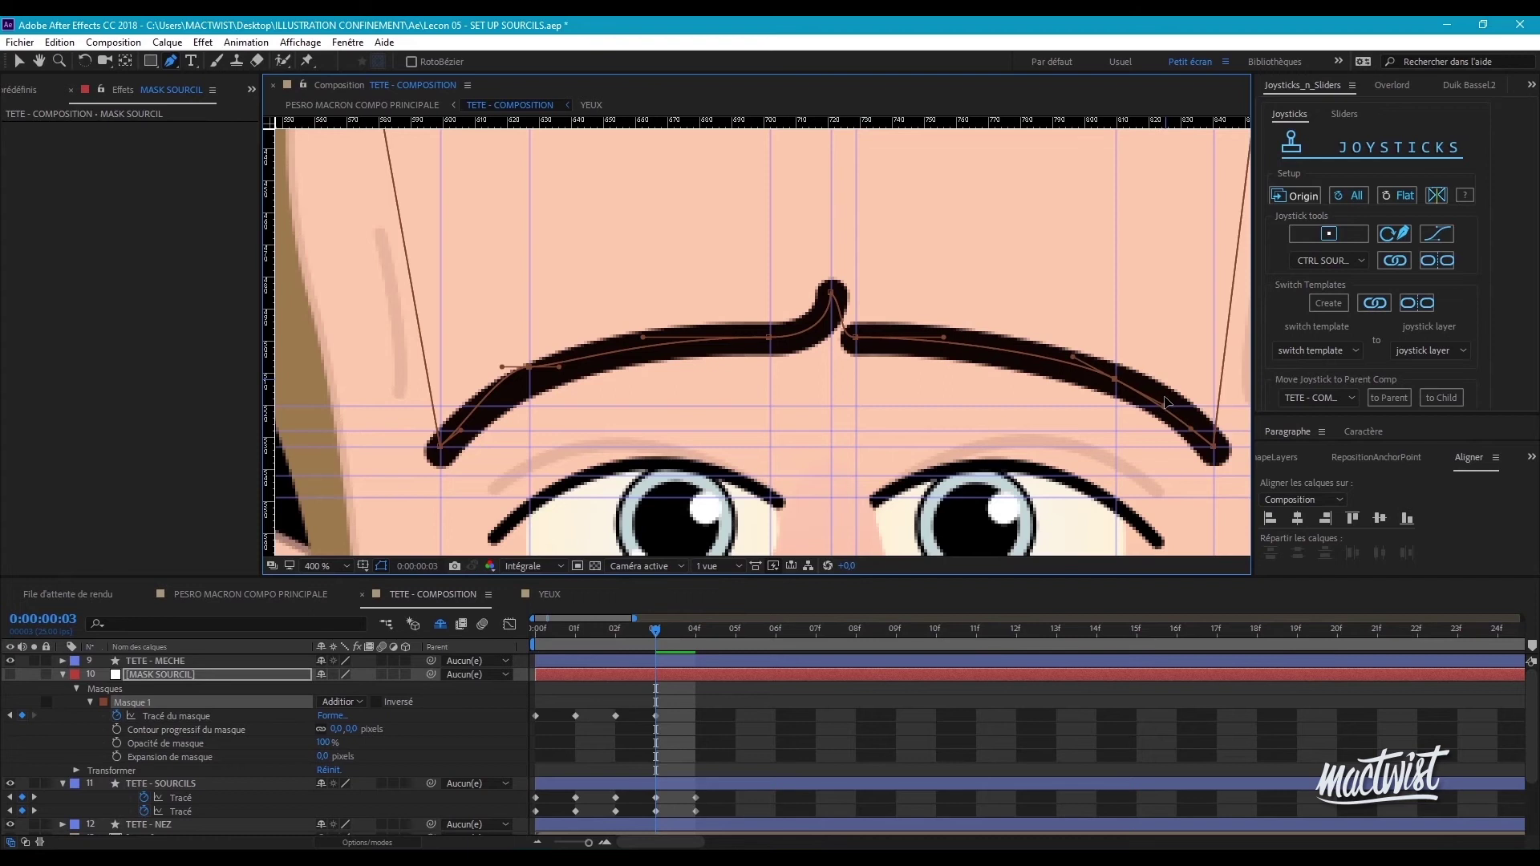
drag(528, 367, 570, 358)
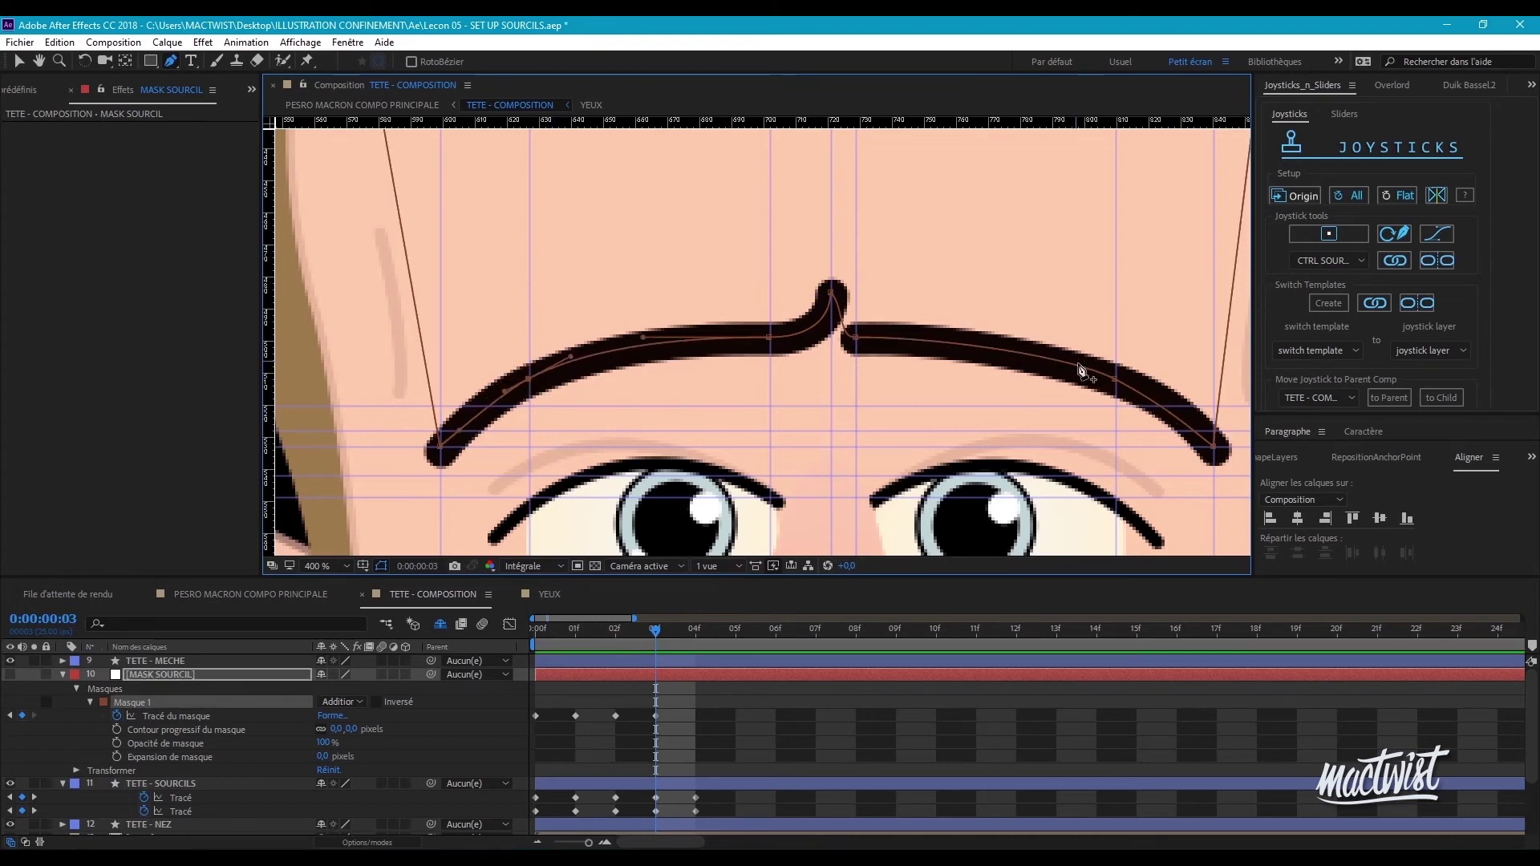
- Select the TETE - SOURCILS layer and nudge the left eyebrow path's peak point onto the guides' crossing
scroll(718, 396, down, 1)
click(670, 783)
drag(850, 432, 885, 380)
scroll(909, 374, up, 3)
scroll(884, 380, down, 3)
scroll(573, 384, up, 3)
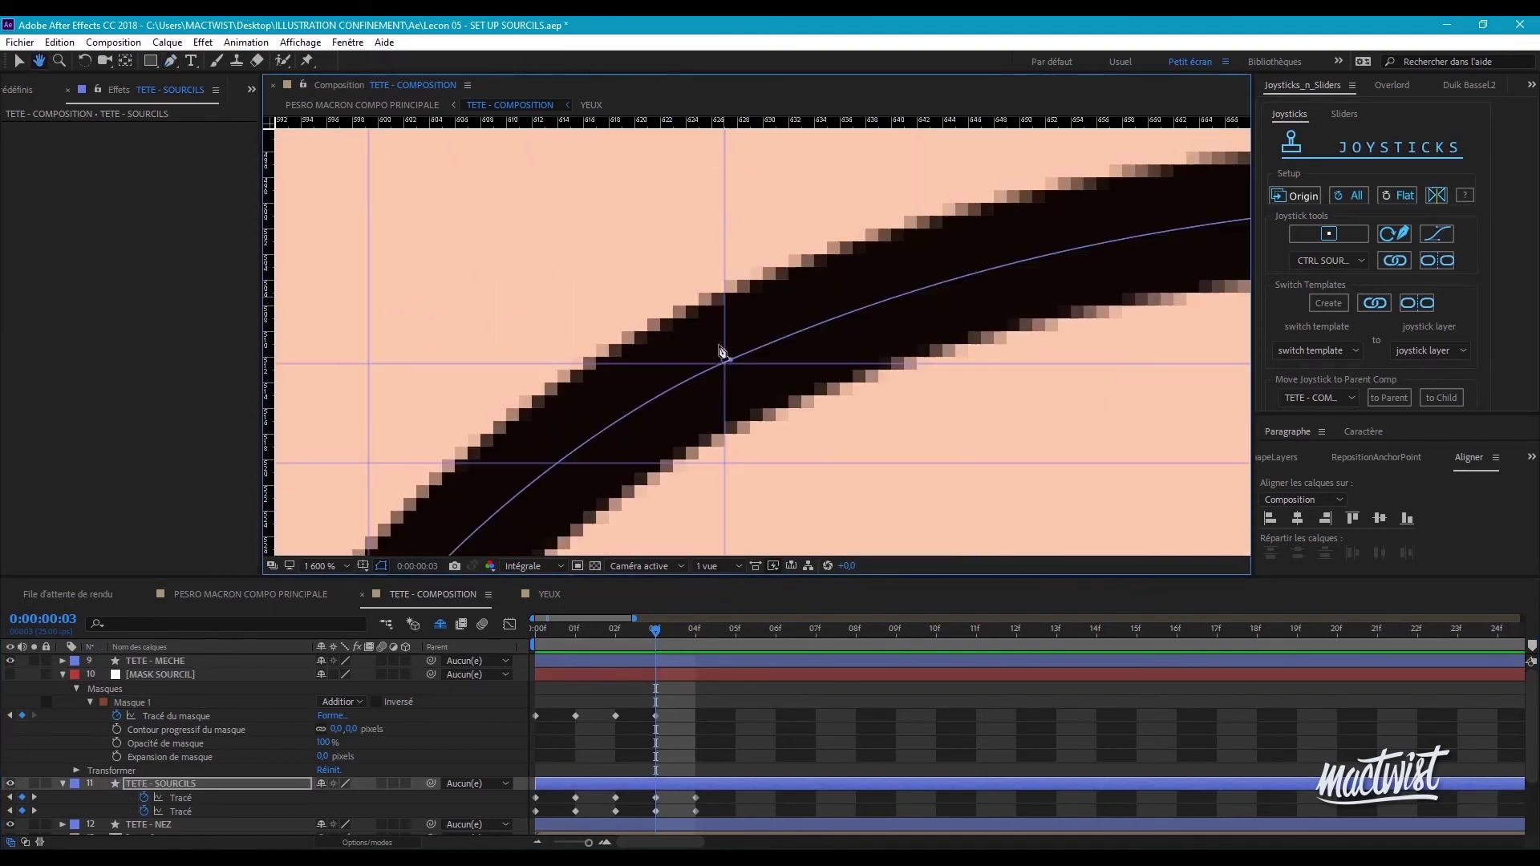
drag(724, 351, 723, 358)
scroll(724, 357, down, 1)
drag(830, 275, 613, 195)
scroll(613, 196, down, 1)
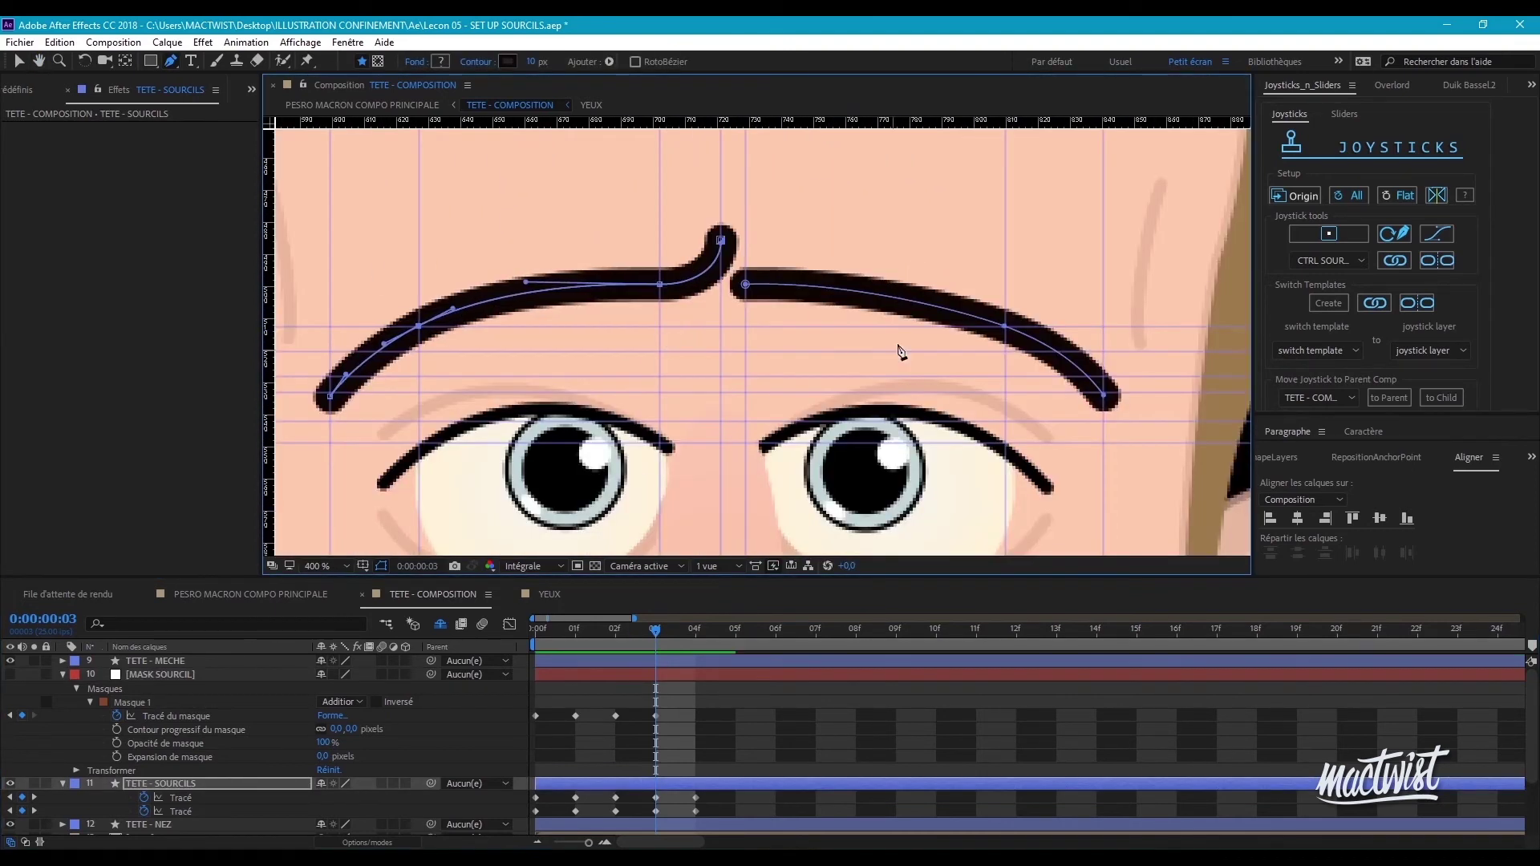
- Deselect the eyebrow layer and hide the guides
scroll(802, 321, down, 1)
click(103, 785)
click(156, 675)
key(ctrl+semicolon)
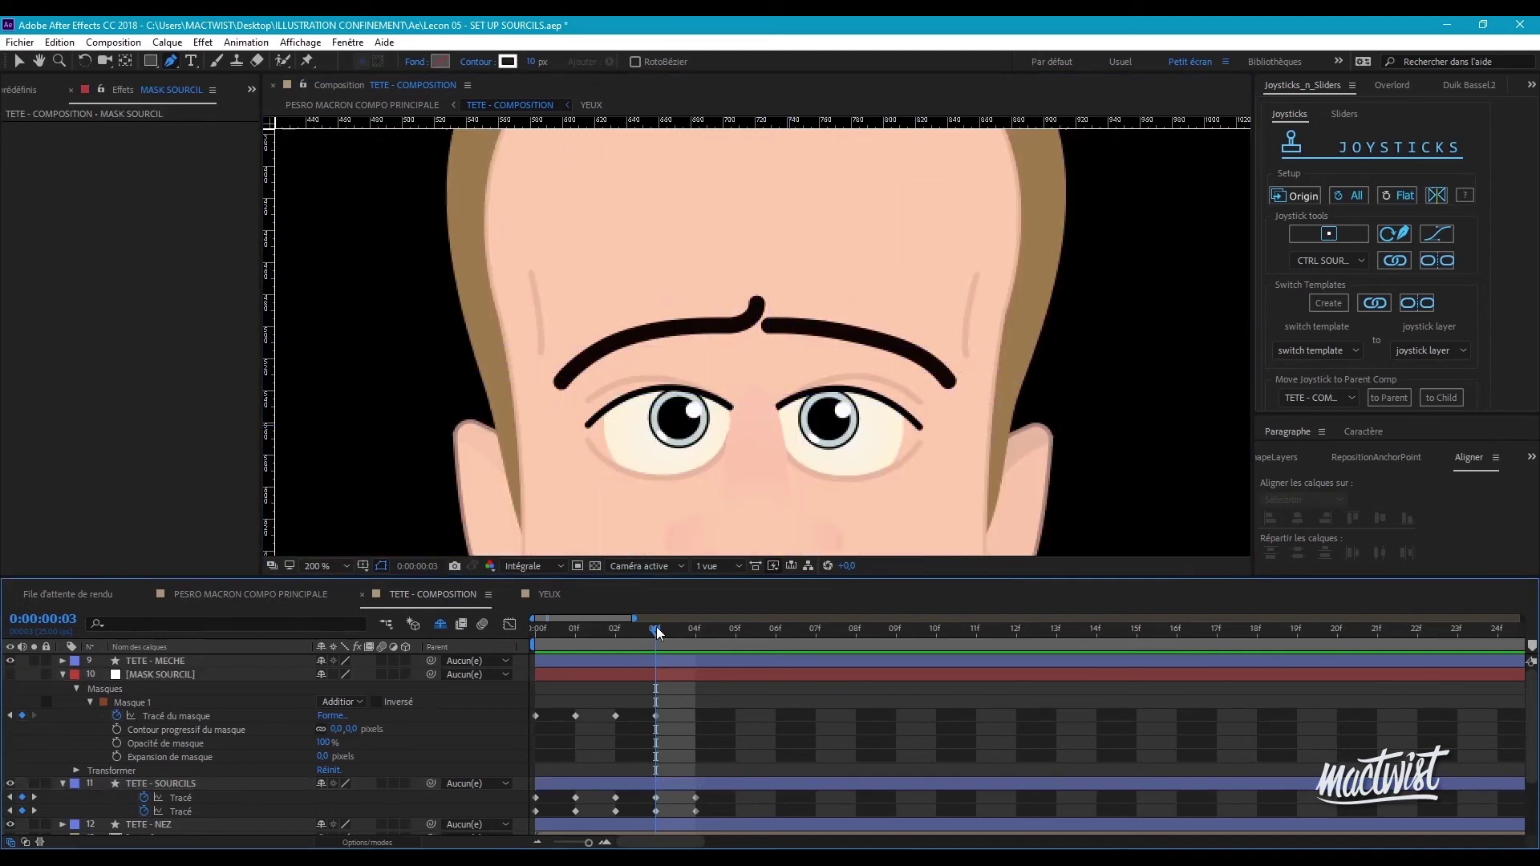
- Move to frame 4 and apply the Joysticks Origin pose to the MASK SOURCIL layer
drag(660, 635, 691, 629)
click(725, 679)
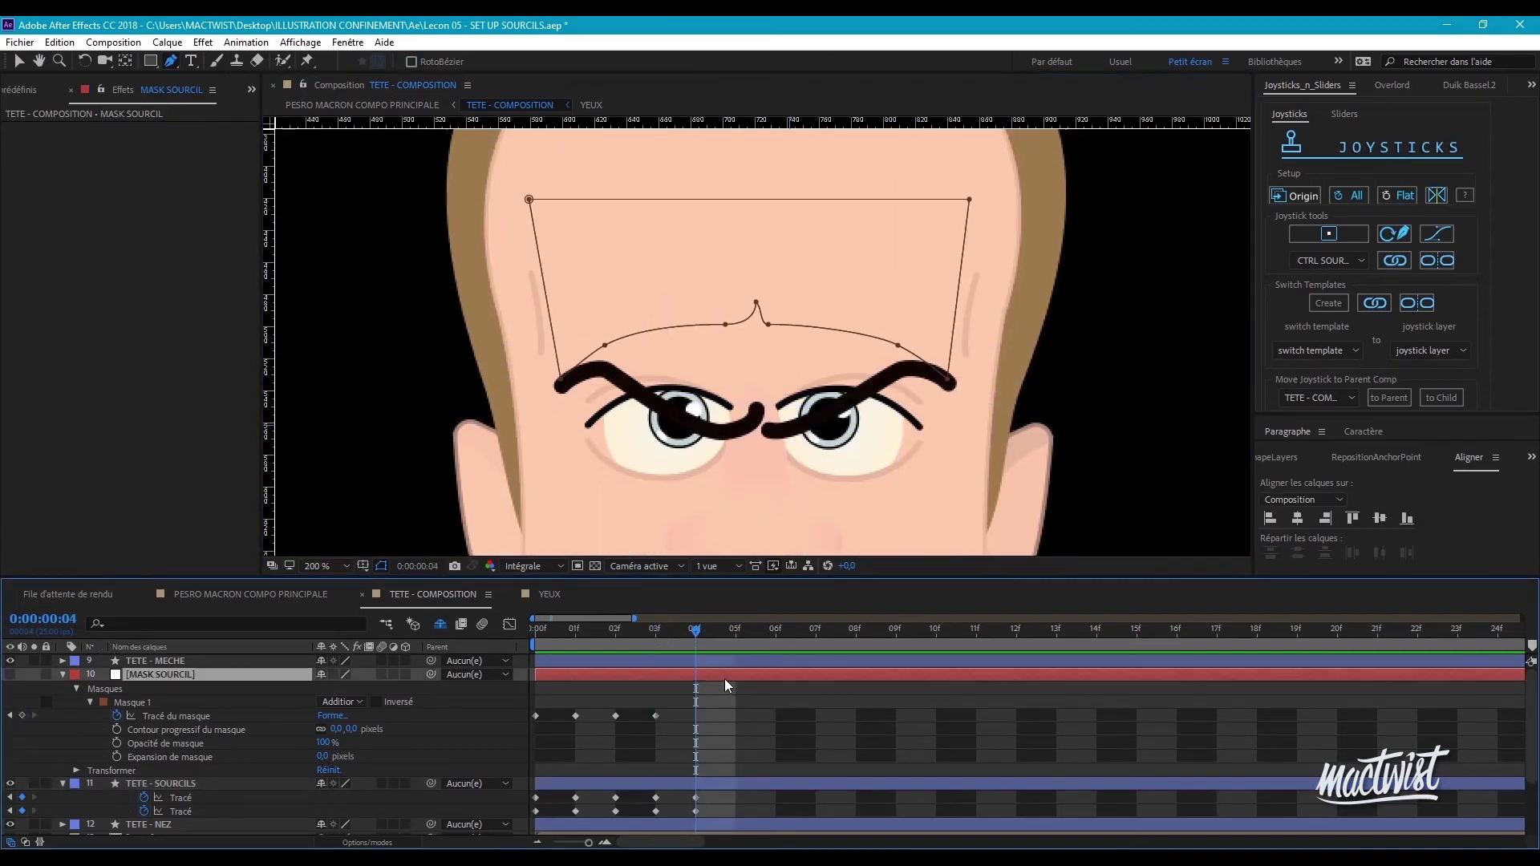
click(1300, 199)
- Move the mask's points around both eyebrows' inner ends down onto the angry eyebrow strokes
scroll(753, 309, up, 2)
drag(751, 321, 830, 144)
click(825, 205)
scroll(824, 205, down, 1)
drag(852, 201, 667, 334)
drag(796, 310, 798, 384)
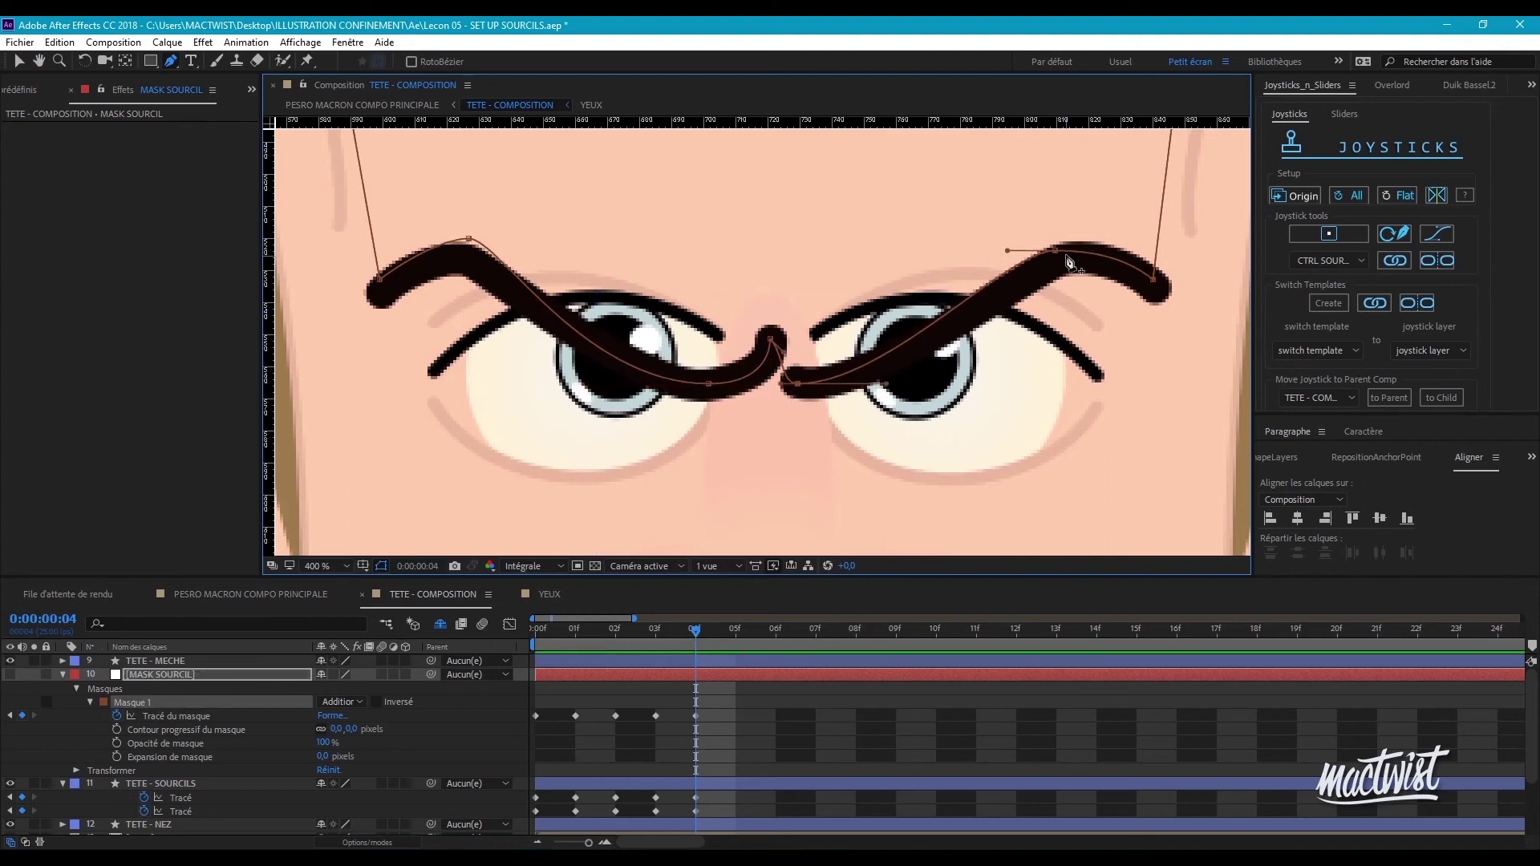
- Adjust the mask's peak points, outer-end points and curve handles on both eyebrows to follow the frame 4 strokes' centre lines
key(ctrl+semicolon)
drag(1055, 251, 1008, 279)
drag(1099, 263, 1099, 248)
drag(469, 239, 468, 261)
drag(379, 279, 380, 291)
click(468, 258)
drag(498, 258, 497, 265)
drag(588, 384, 614, 383)
click(1054, 263)
drag(1153, 279, 1086, 253)
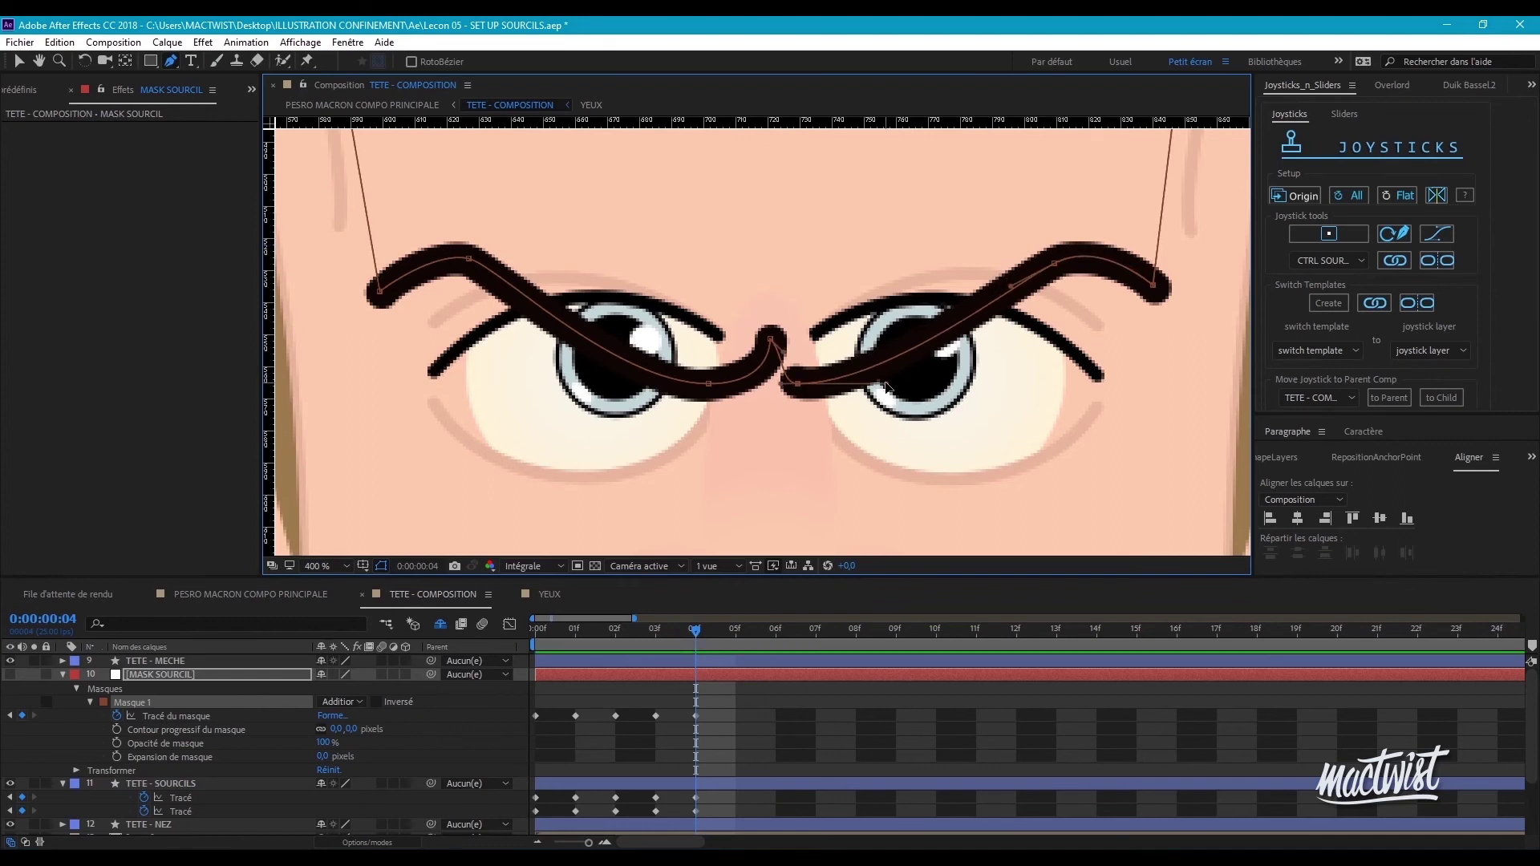
- Deselect the mask and collapse the MASK SOURCIL and TETE - SOURCILS layers' properties
scroll(768, 329, down, 6)
click(634, 706)
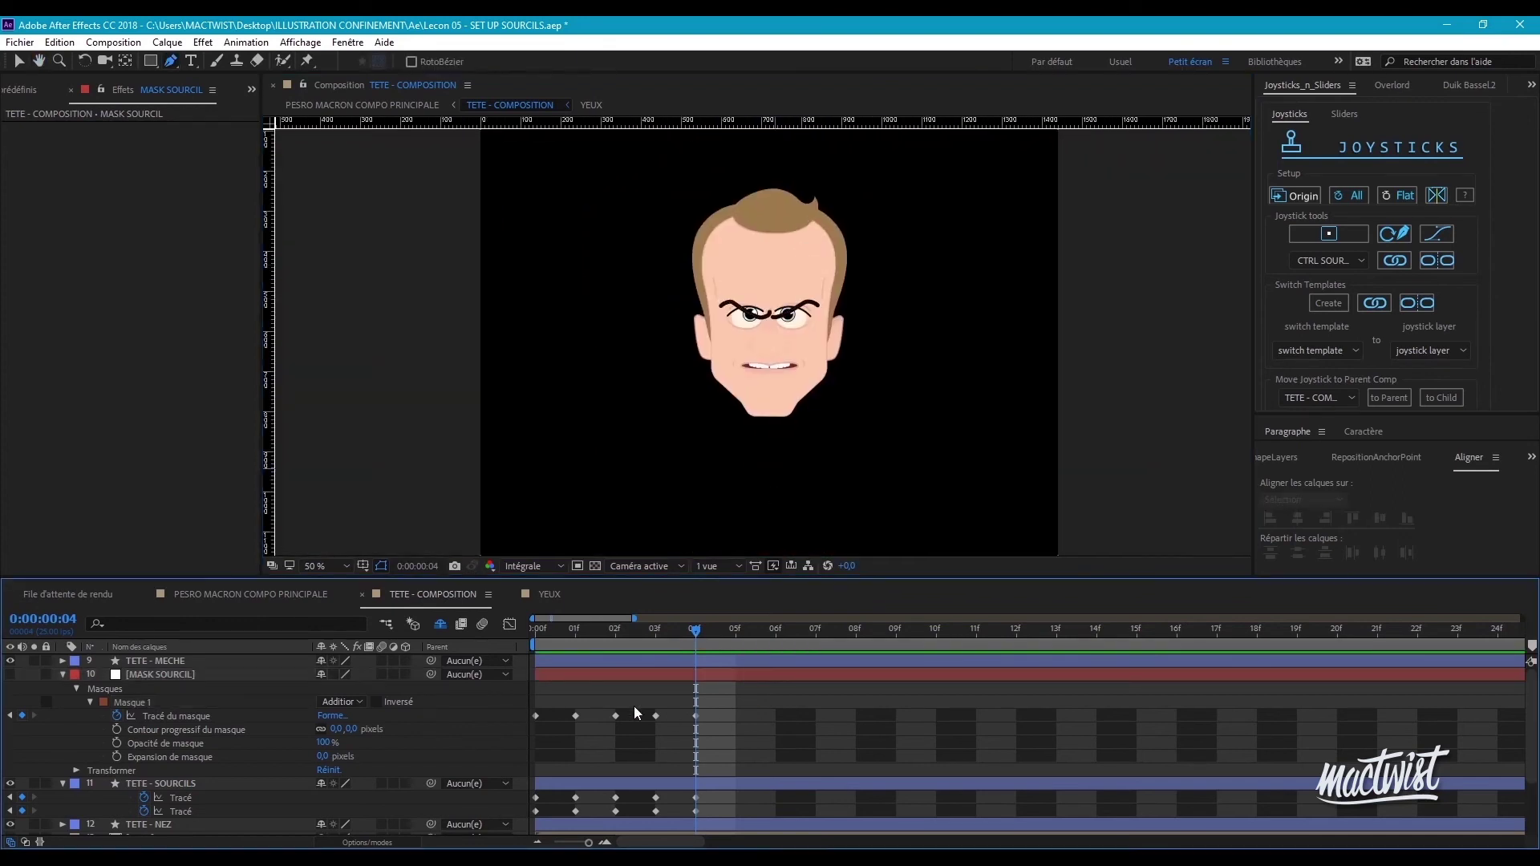
click(137, 679)
click(69, 678)
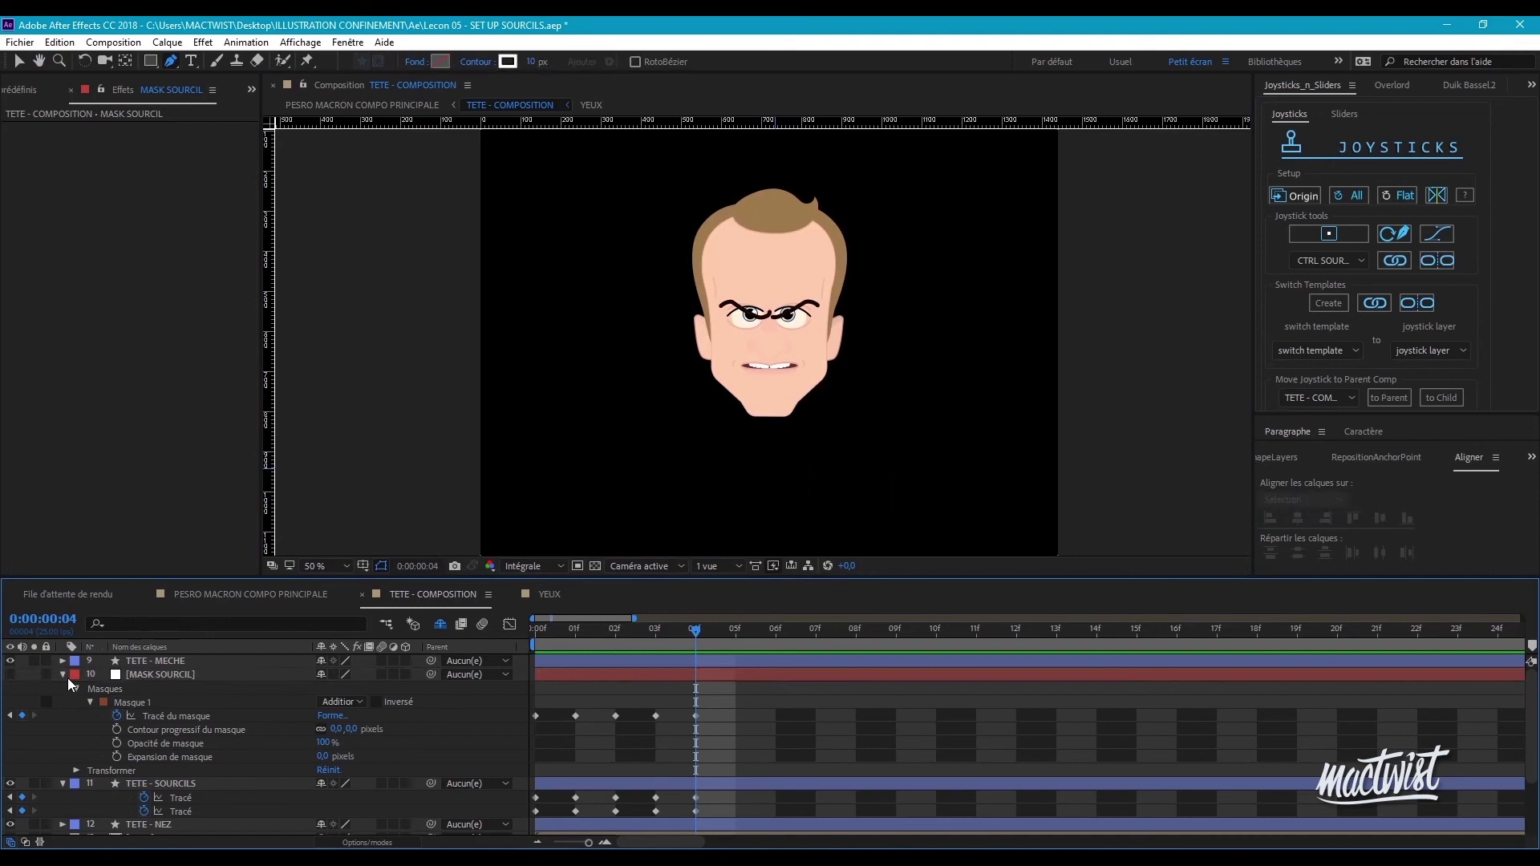
click(65, 677)
click(64, 687)
- Select the YEUX and TETE - NEZ layers together
click(161, 676)
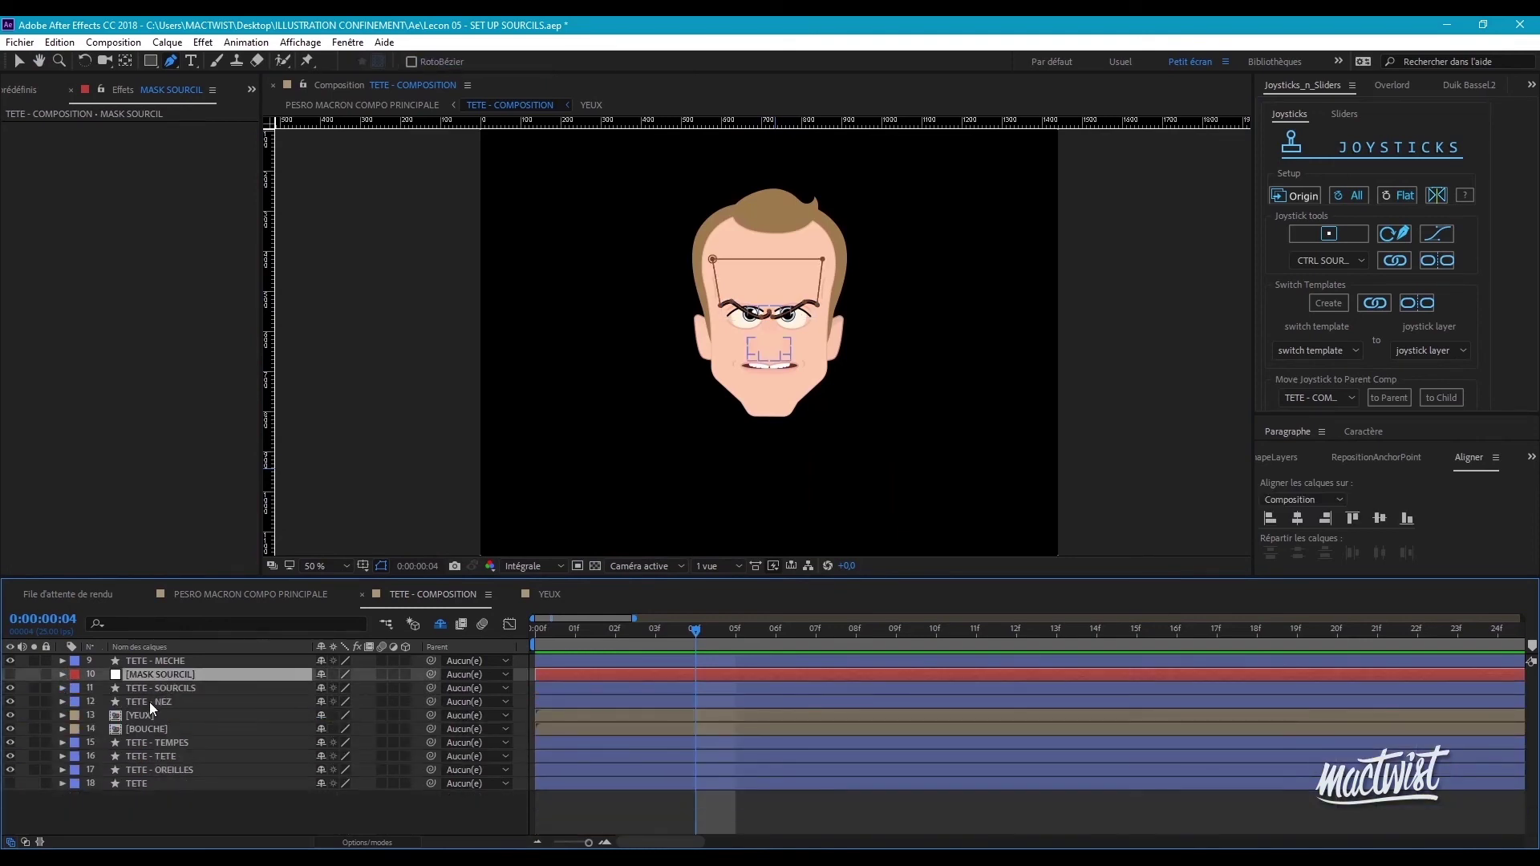
click(149, 701)
click(149, 715)
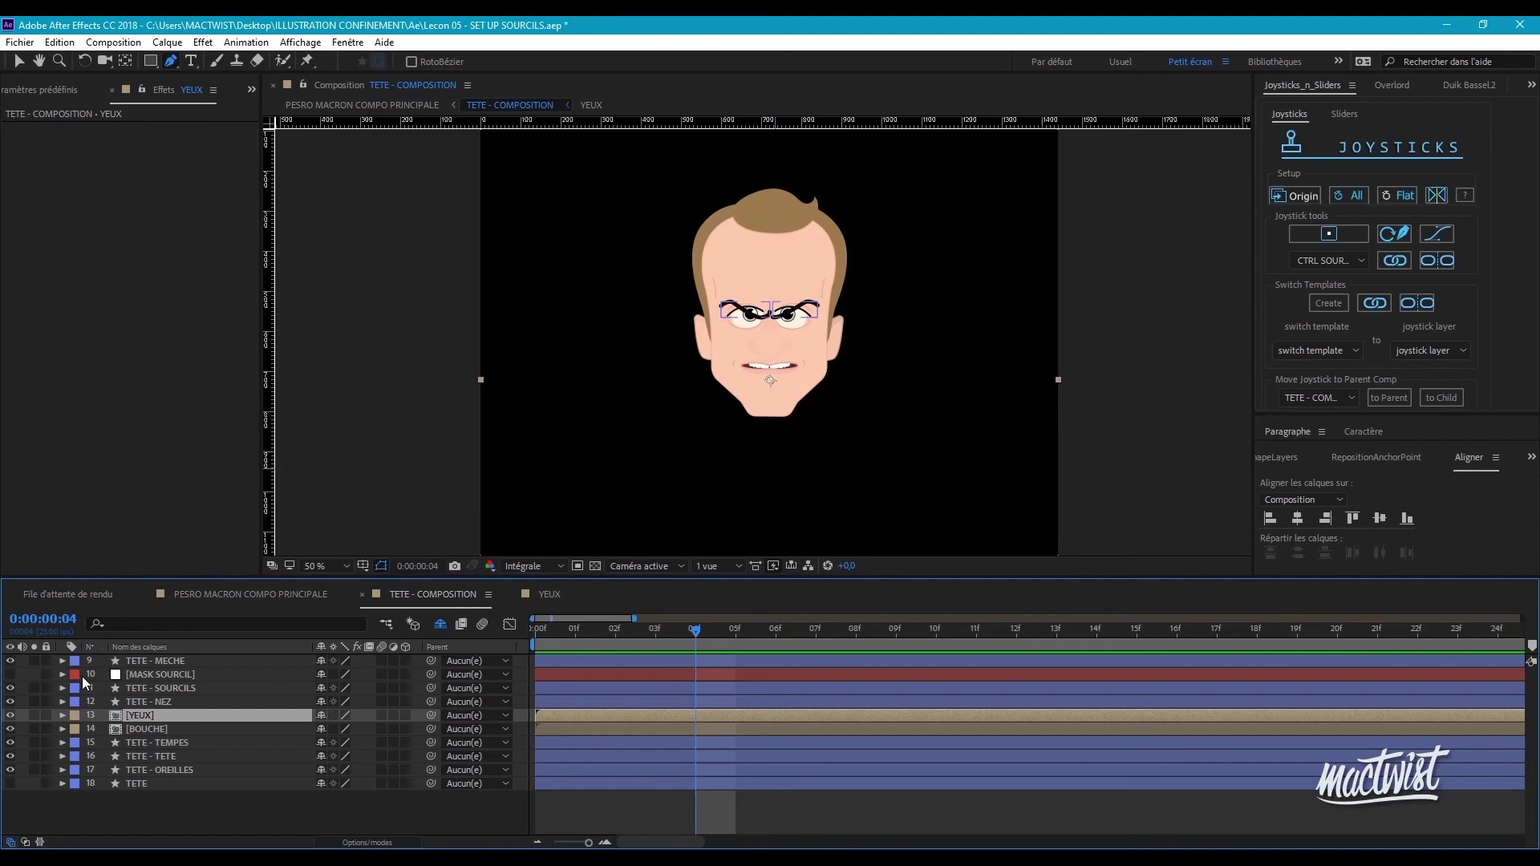
click(159, 688)
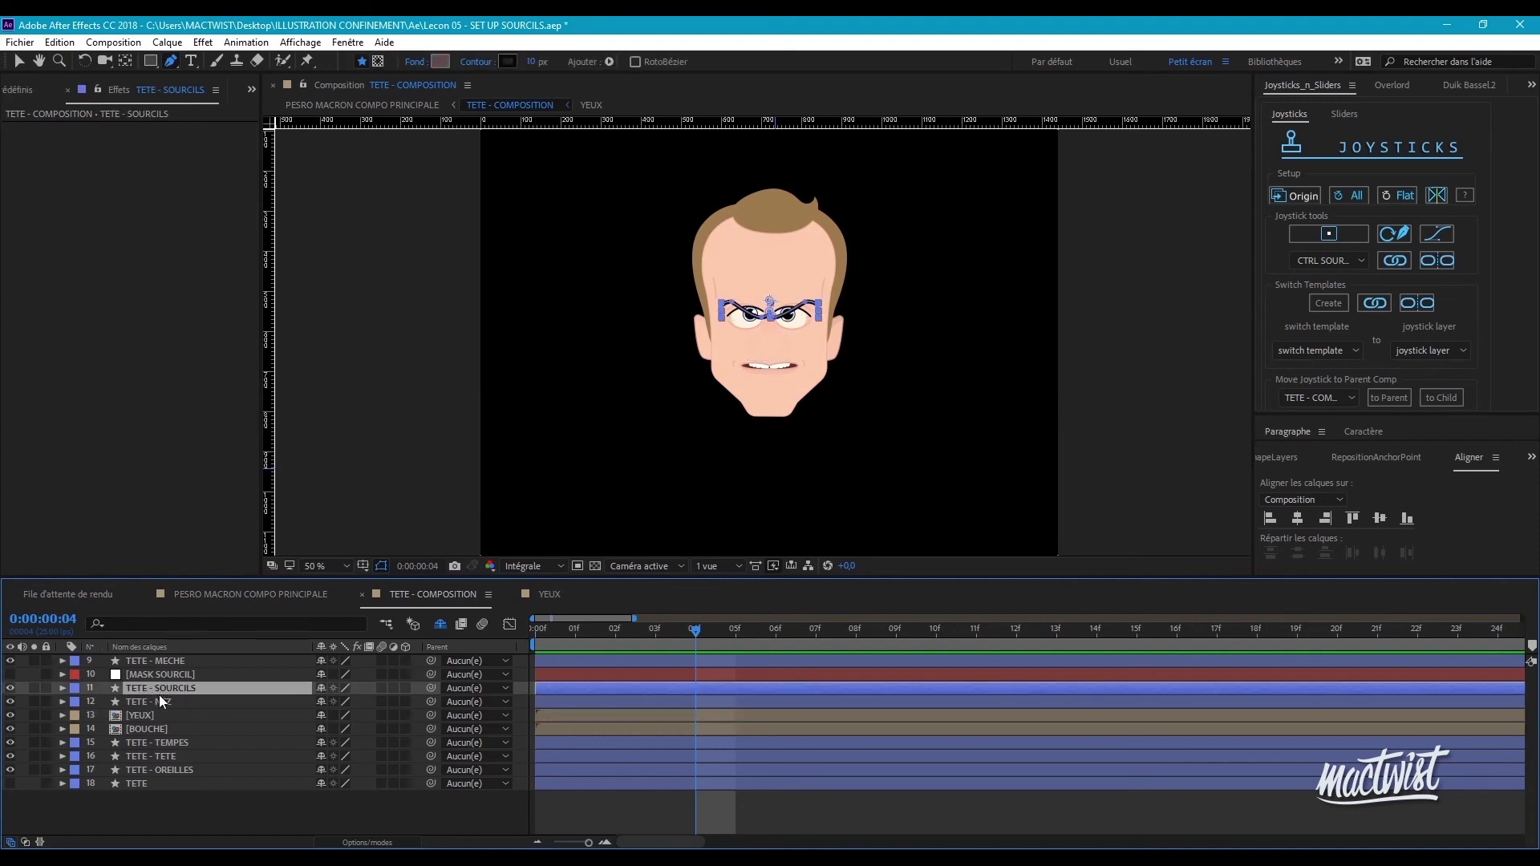
click(162, 714)
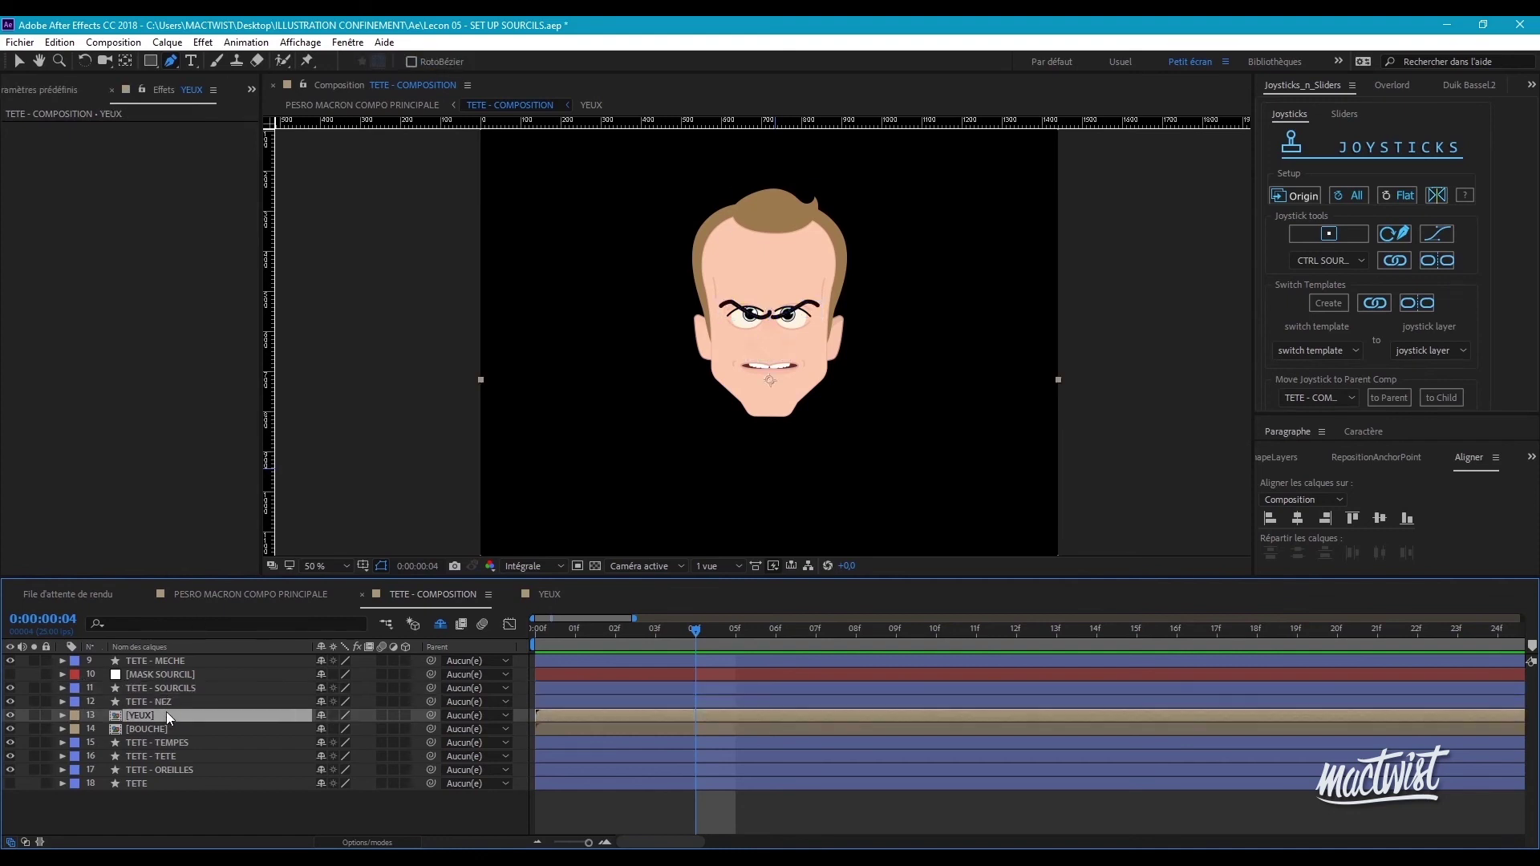
shift+click(173, 703)
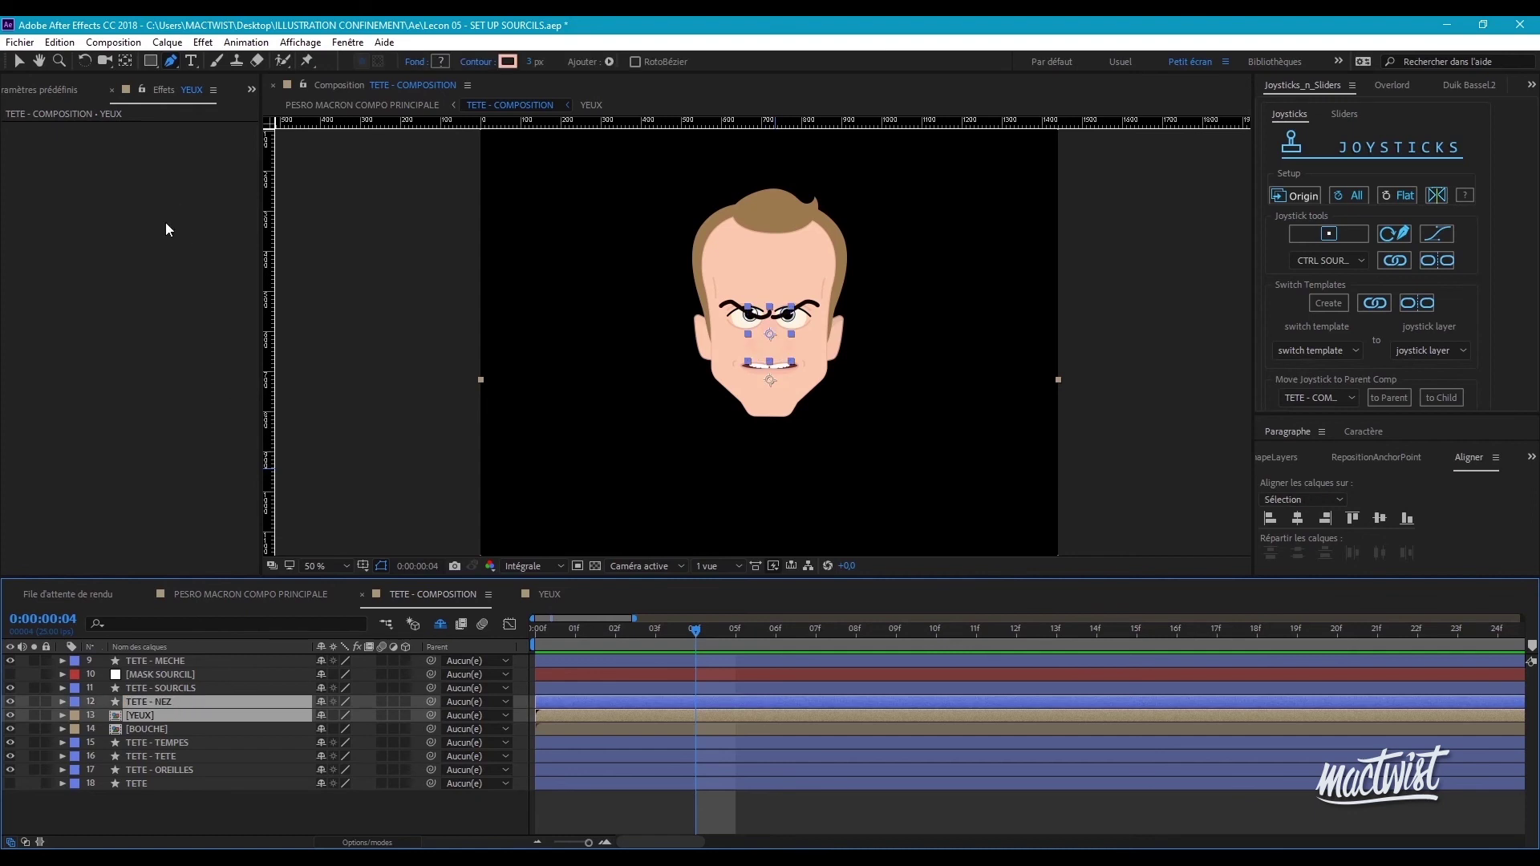
- Apply the Appliquer un cache effect to the YEUX and TETE - NEZ layers and widen the area showing its settings
right_click(166, 227)
mouse_move(228, 205)
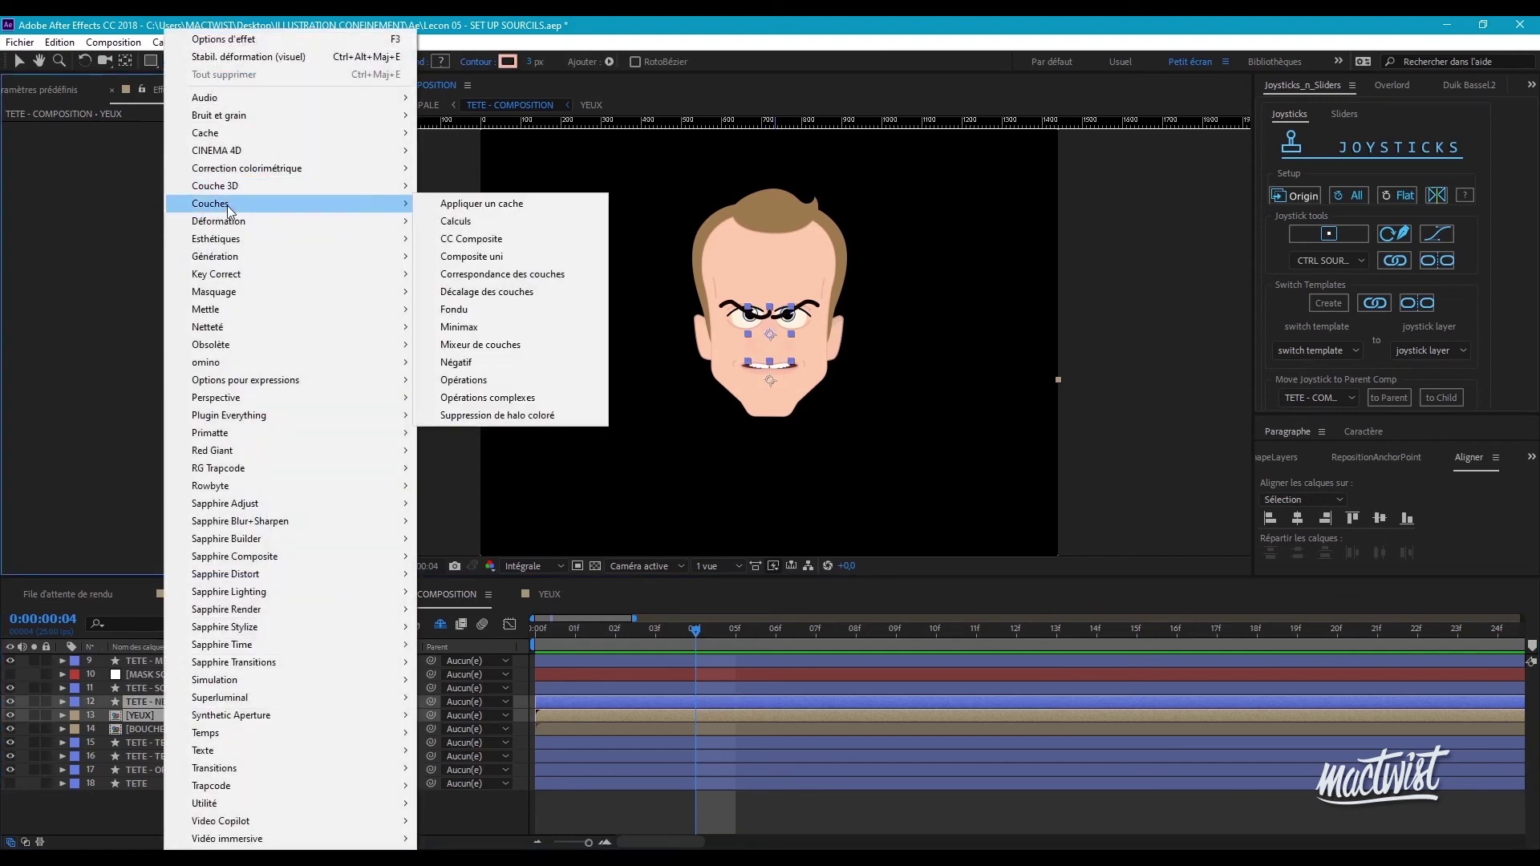
click(449, 204)
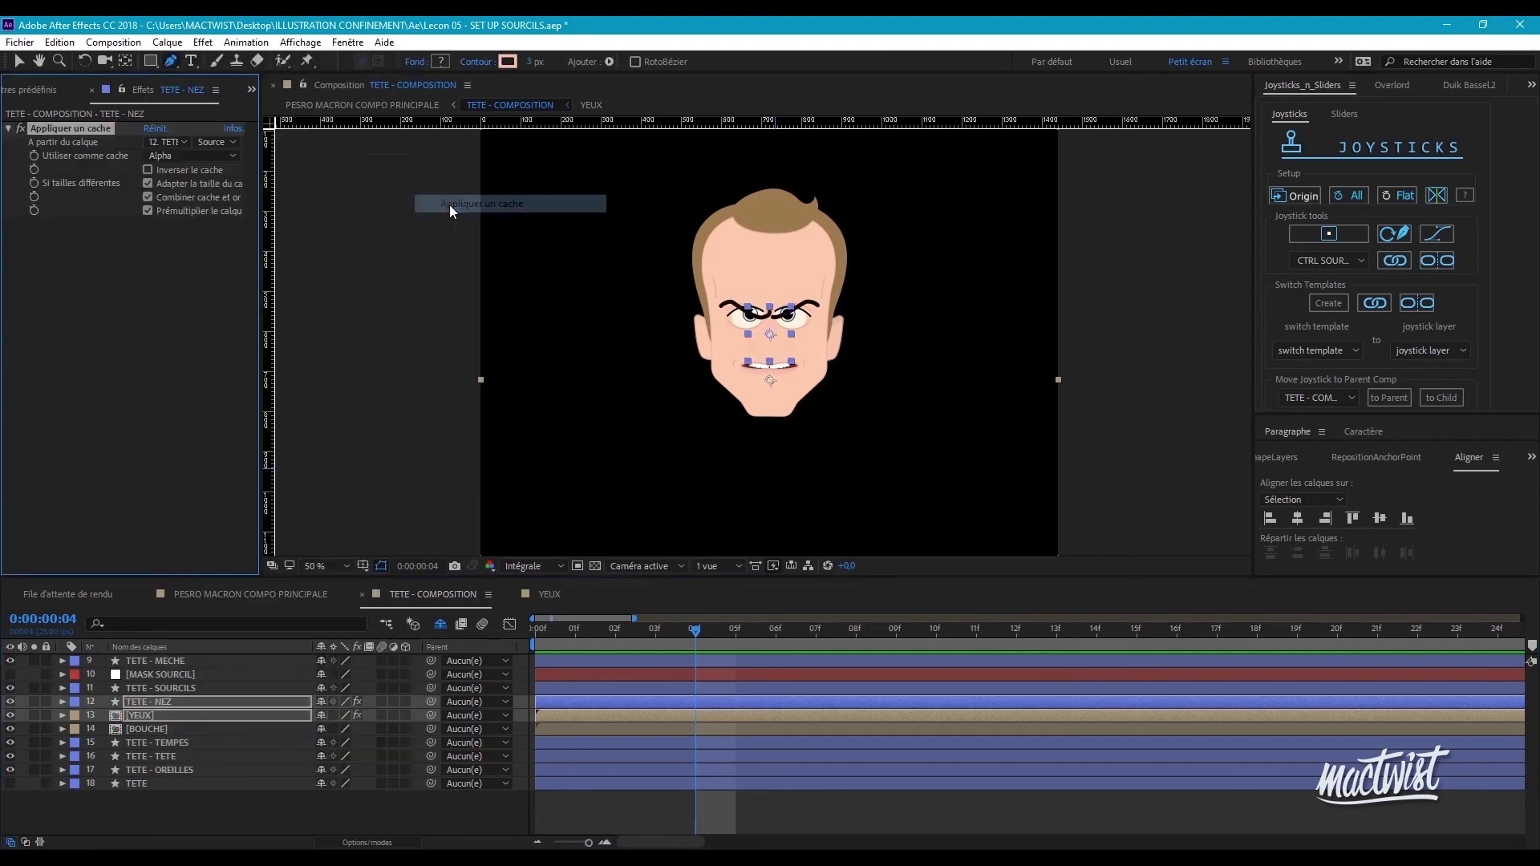
drag(261, 191, 429, 200)
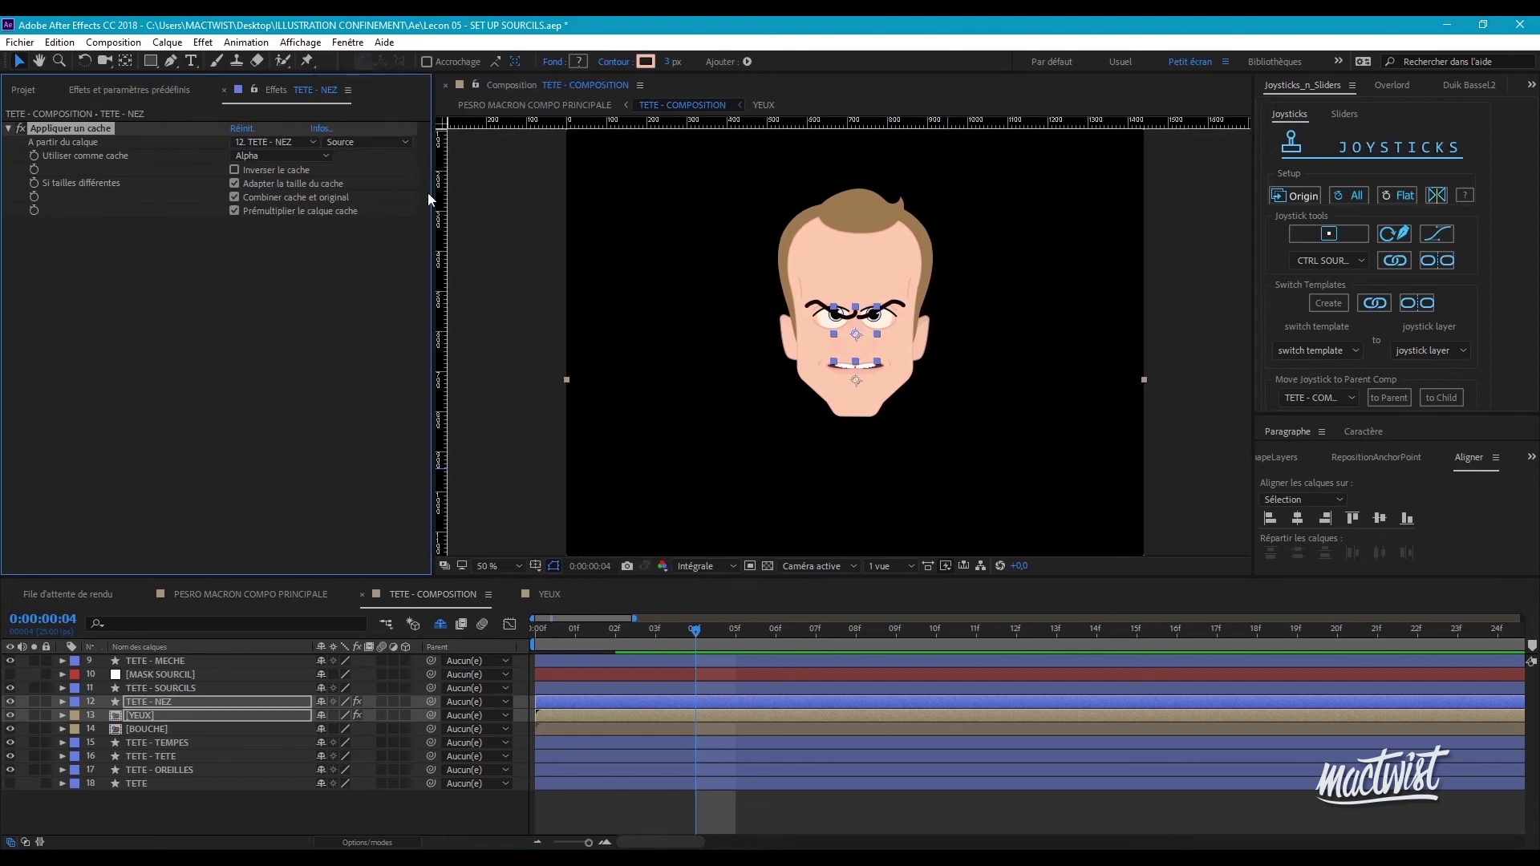
- Take the effect's matte from the MASK SOURCIL layer using Masques as the source, and invert the matte
click(295, 143)
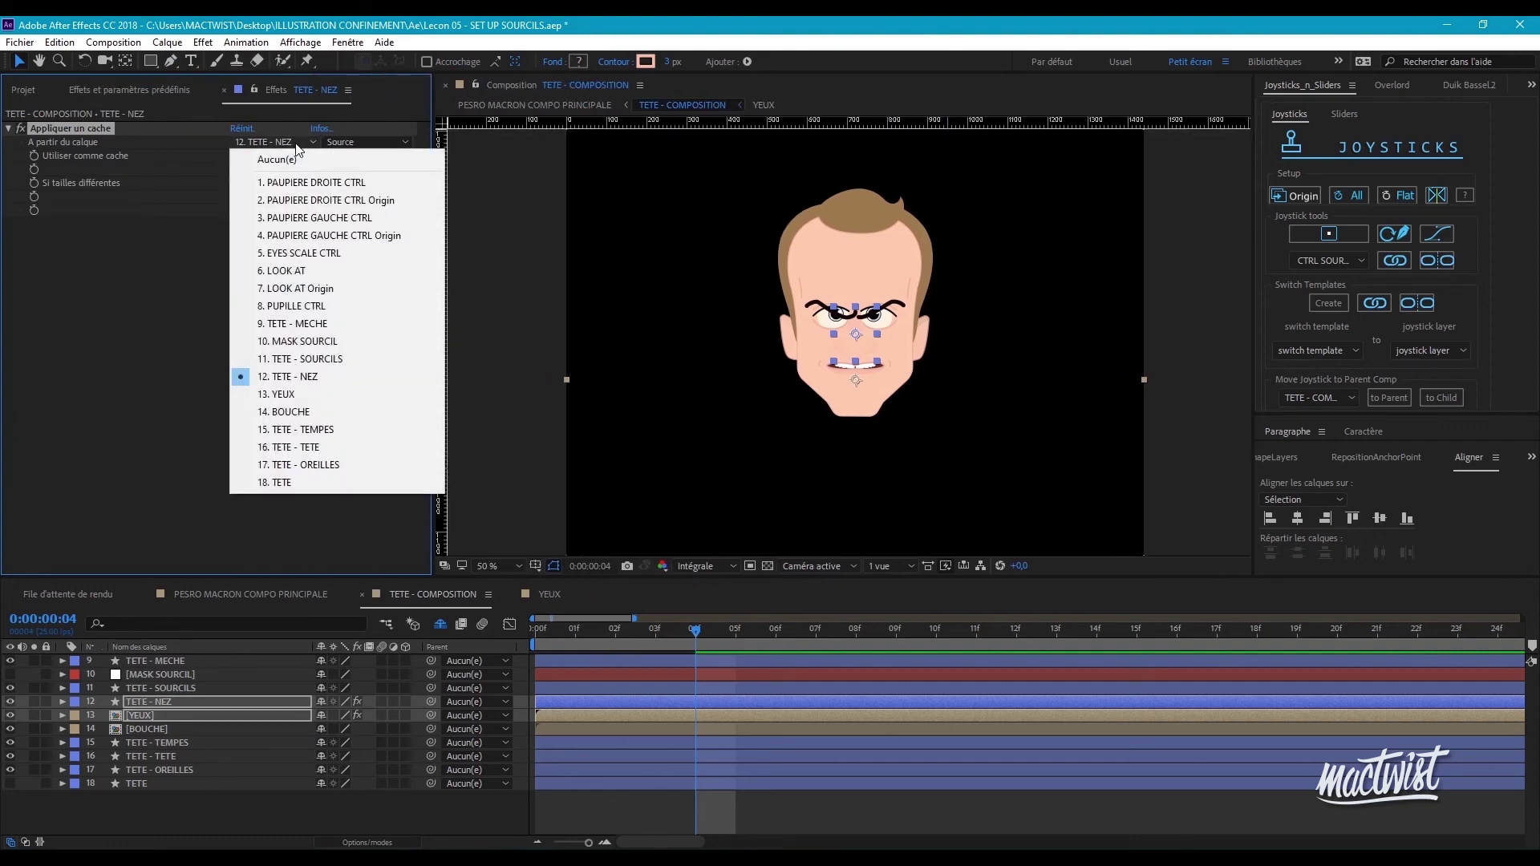
click(317, 341)
click(351, 145)
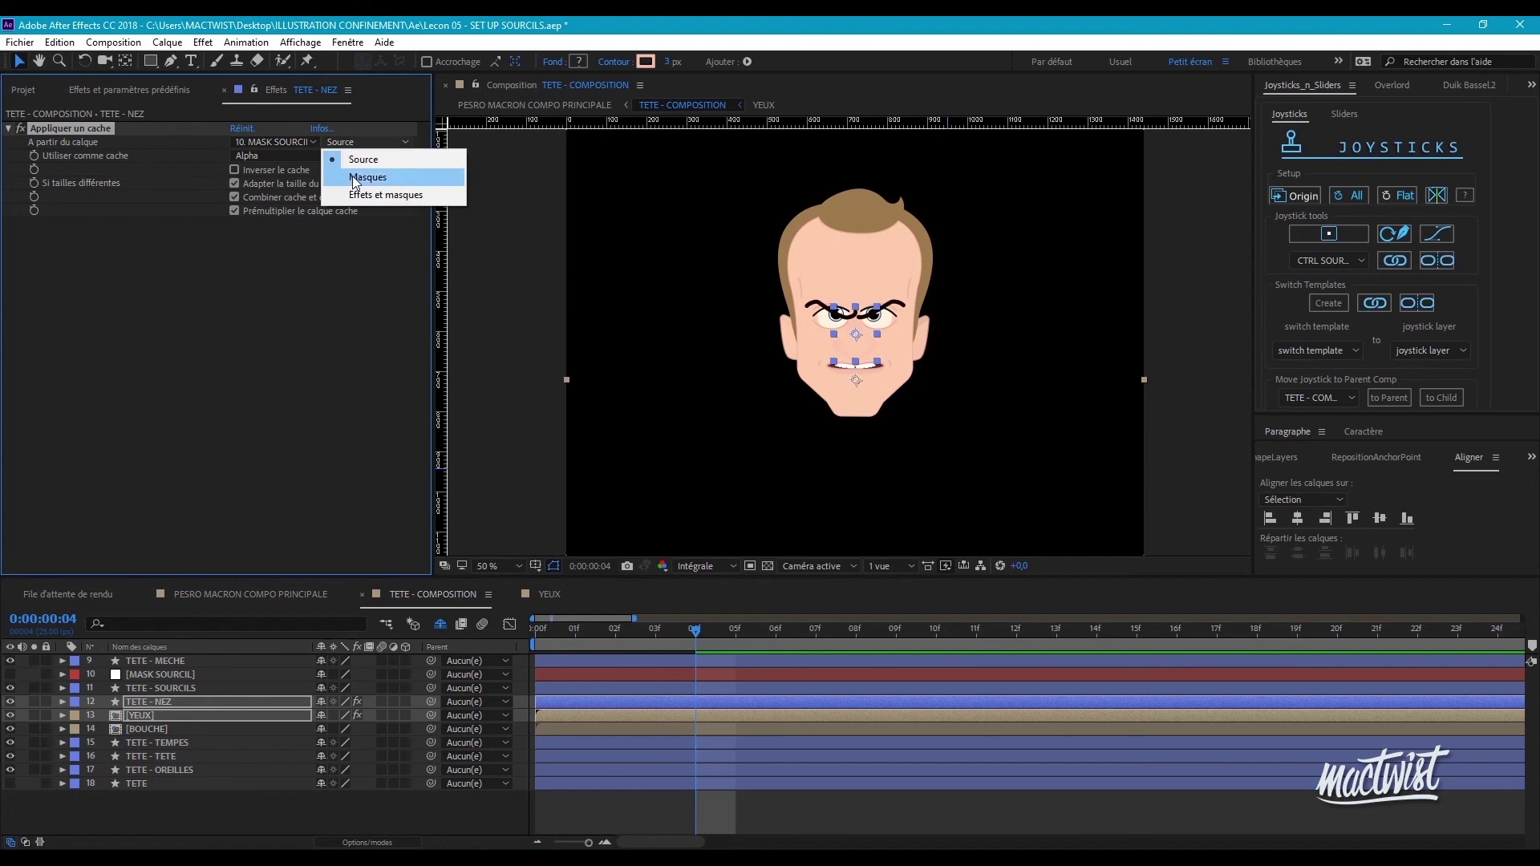
click(353, 175)
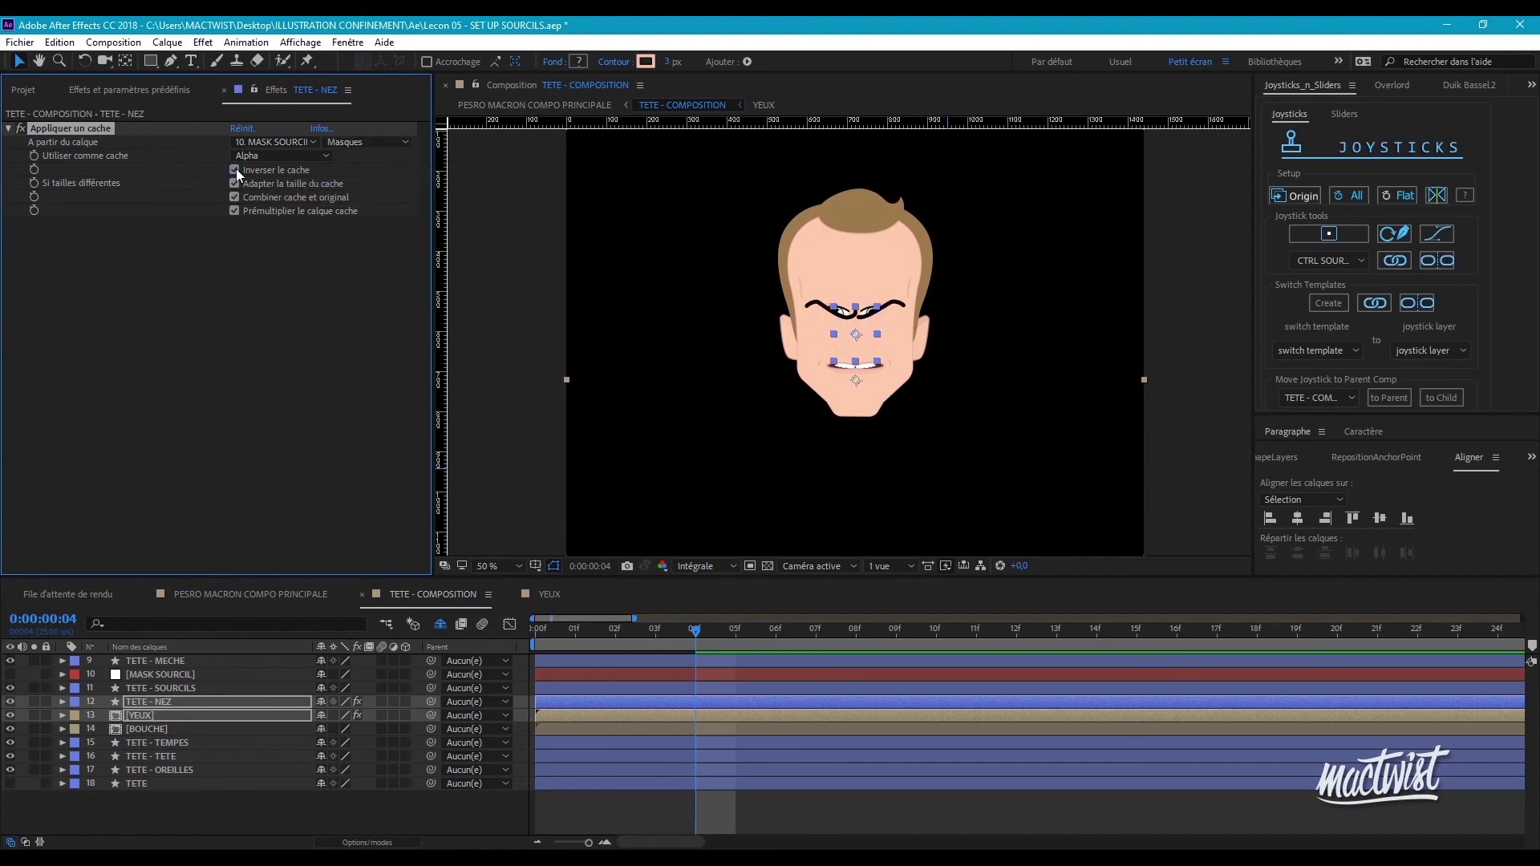
click(326, 363)
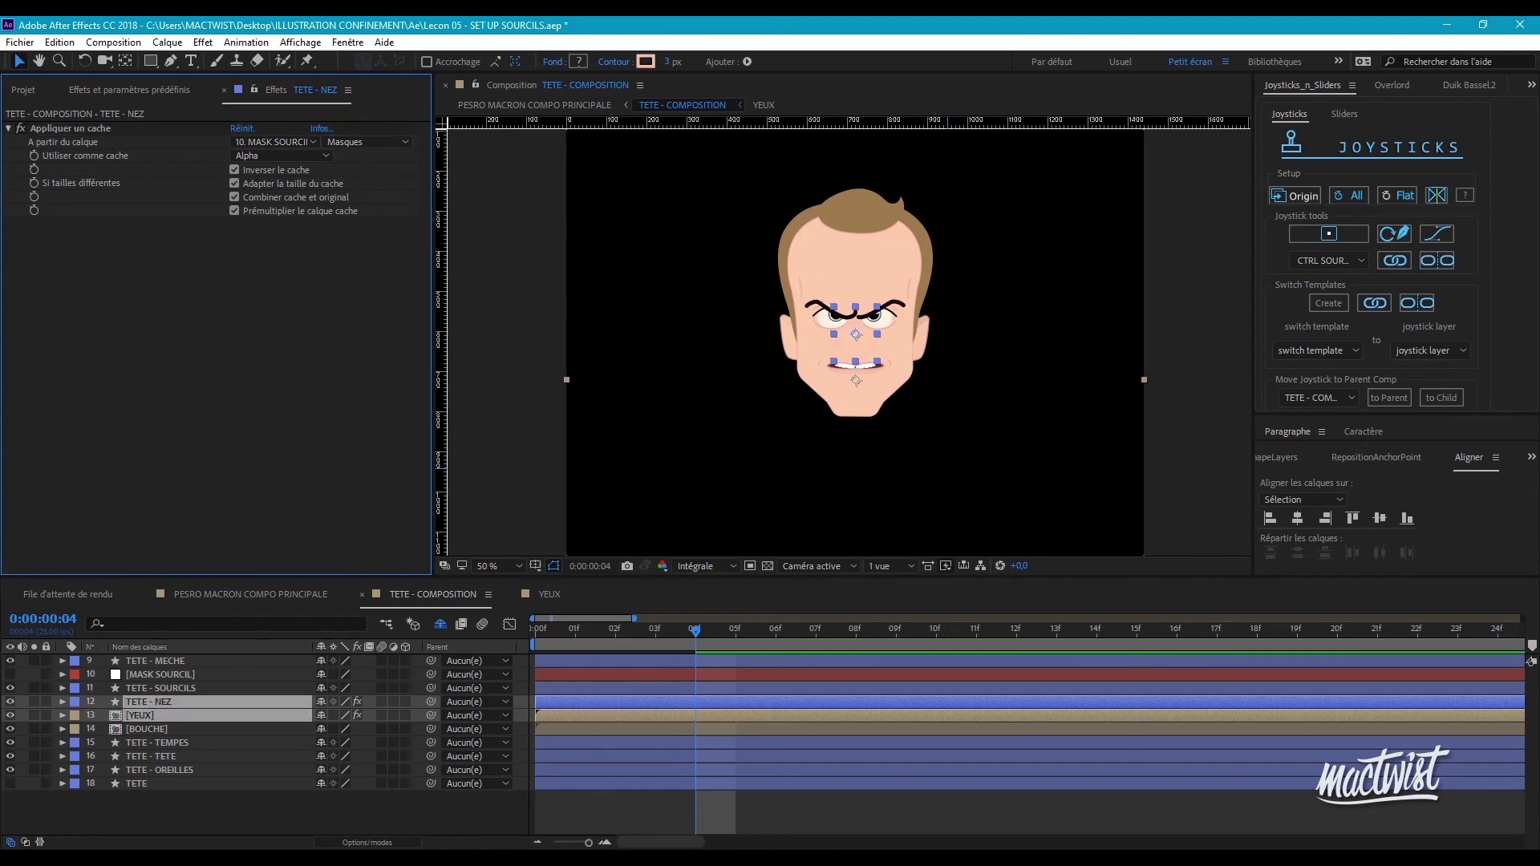
- Create a joystick named CTRL SOURCILS from the keyframed mask path of MASK SOURCIL and both keyframed paths of TETE - SOURCILS
click(568, 812)
key(u)
click(715, 678)
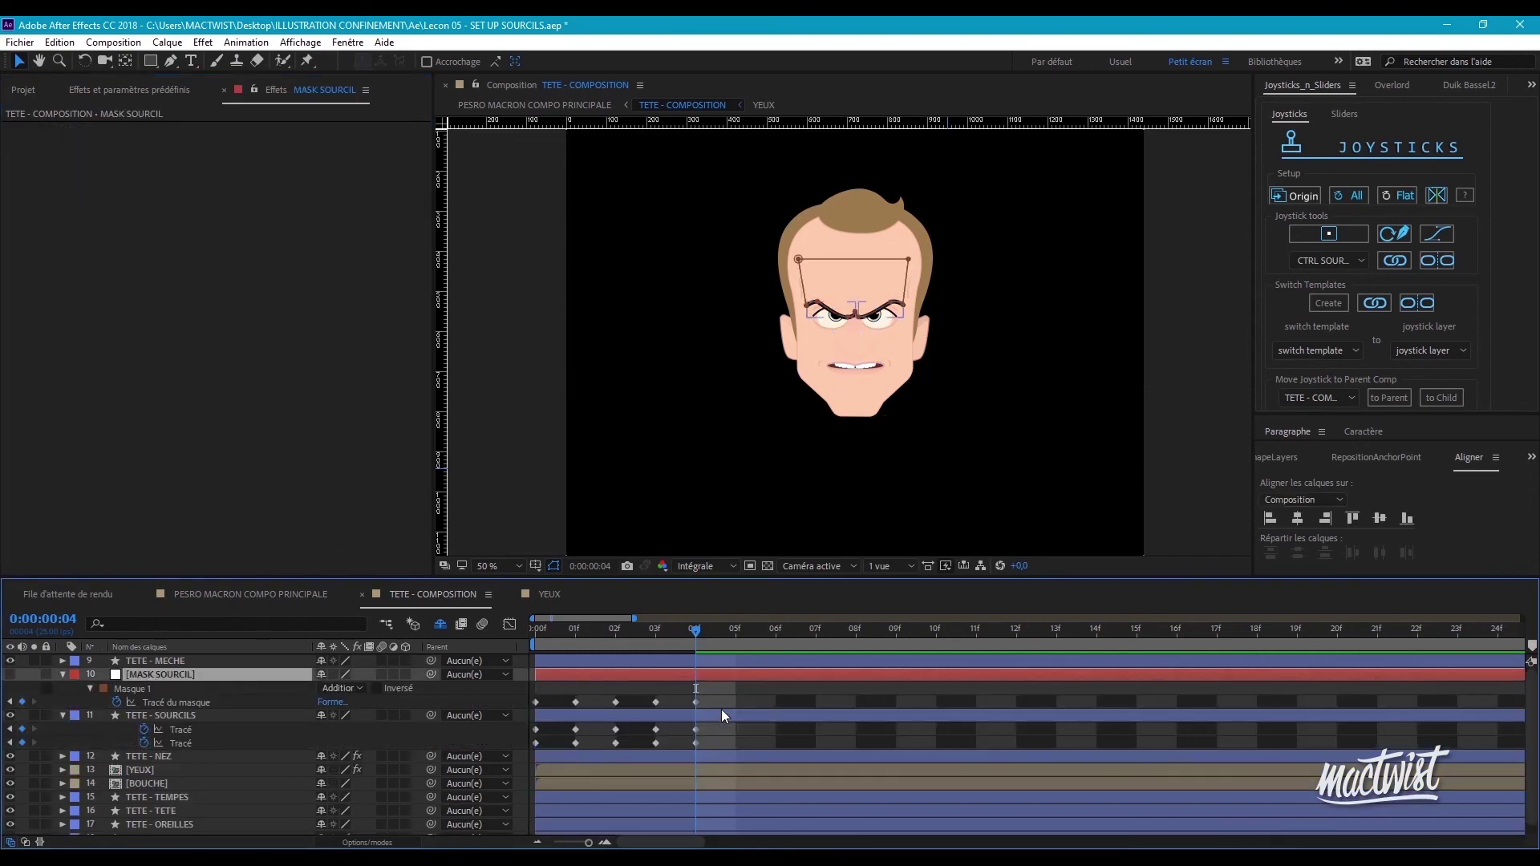
click(719, 720)
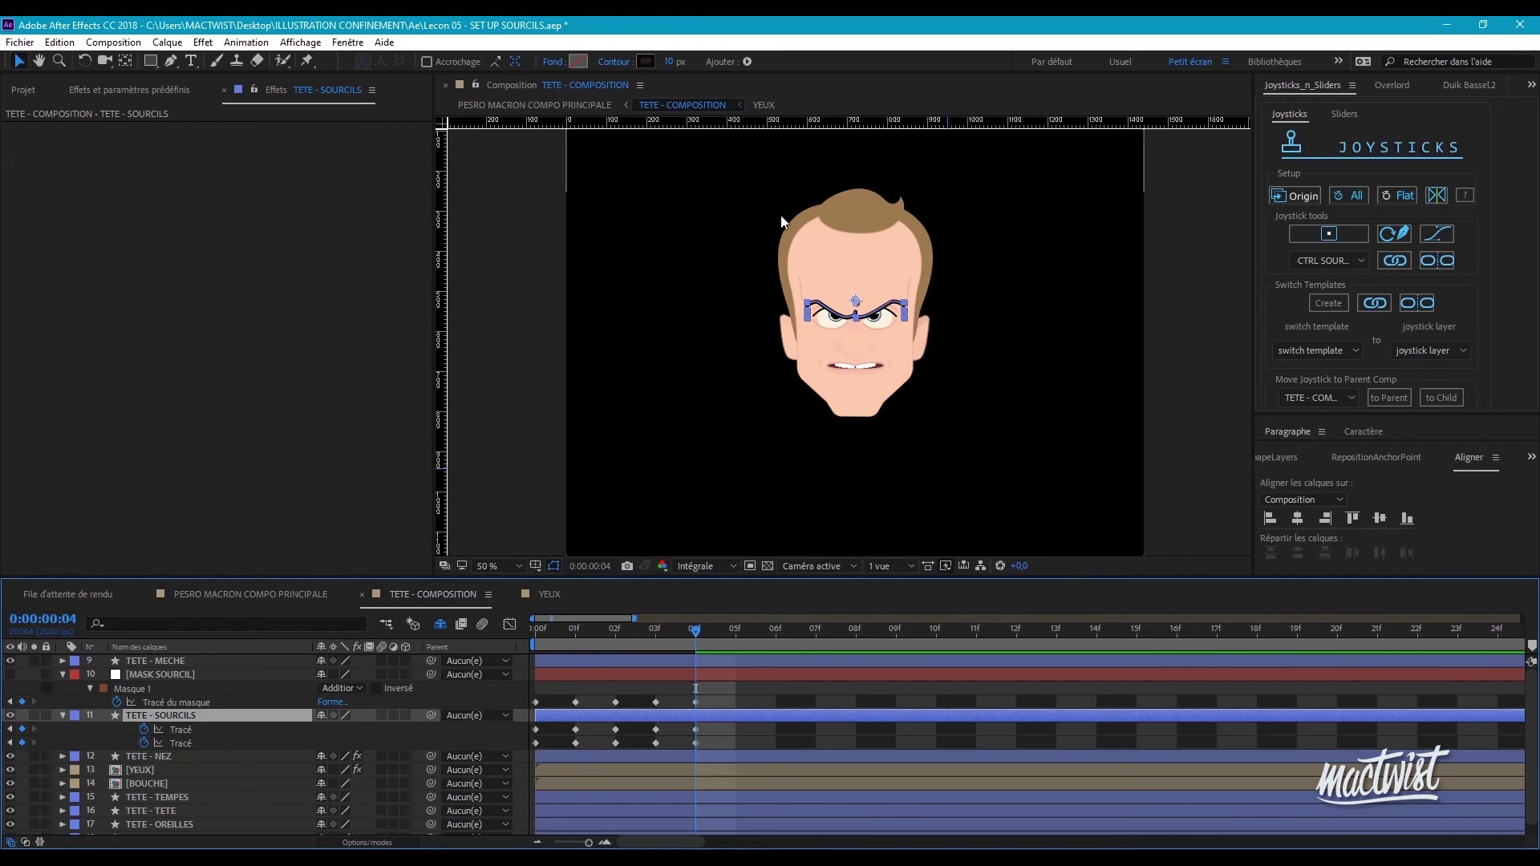
drag(720, 697, 515, 753)
click(1329, 235)
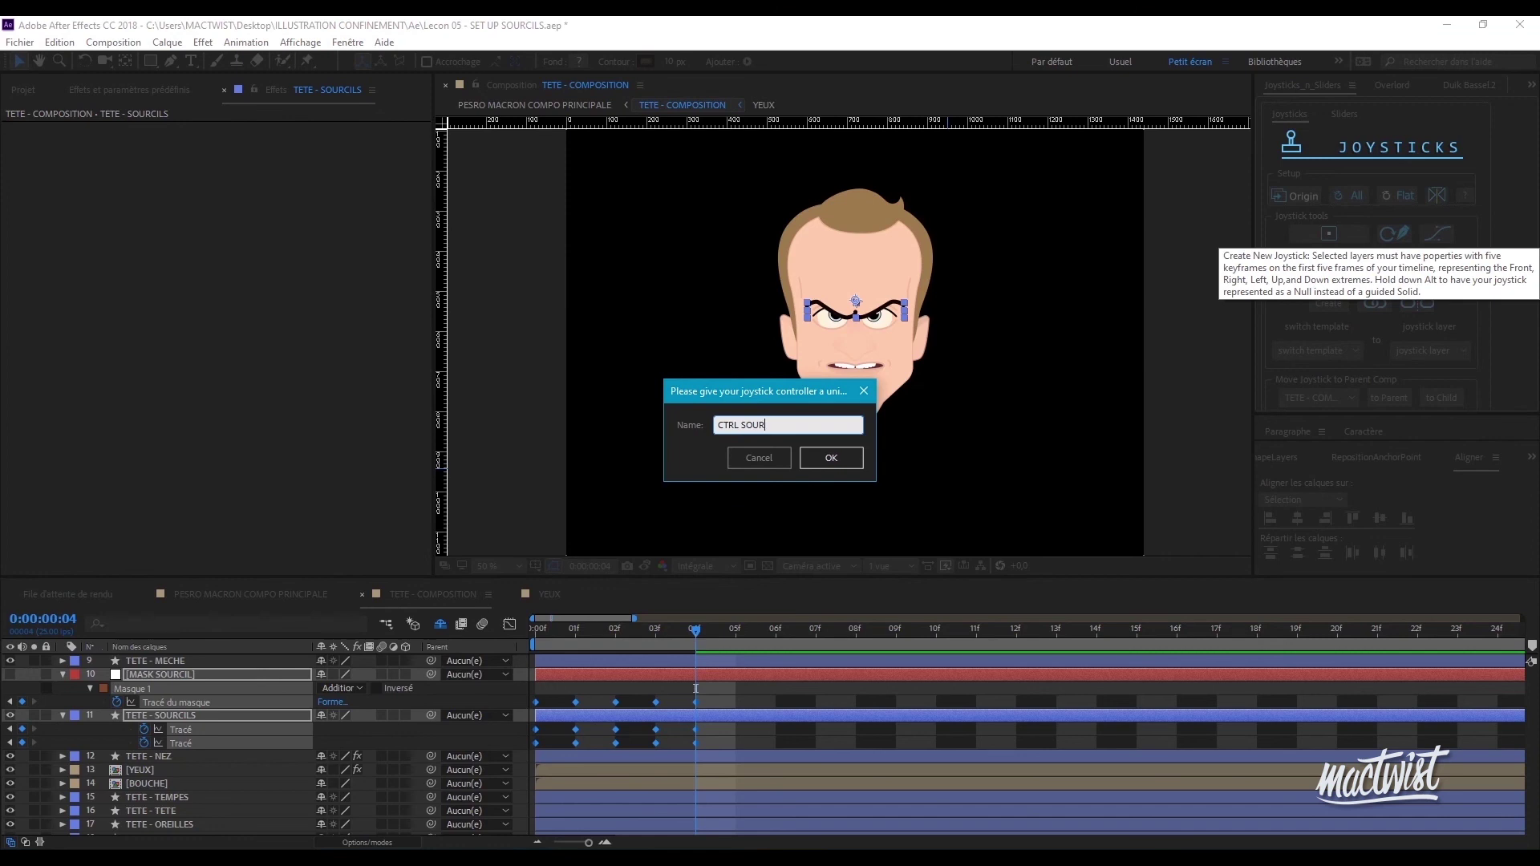
click(821, 457)
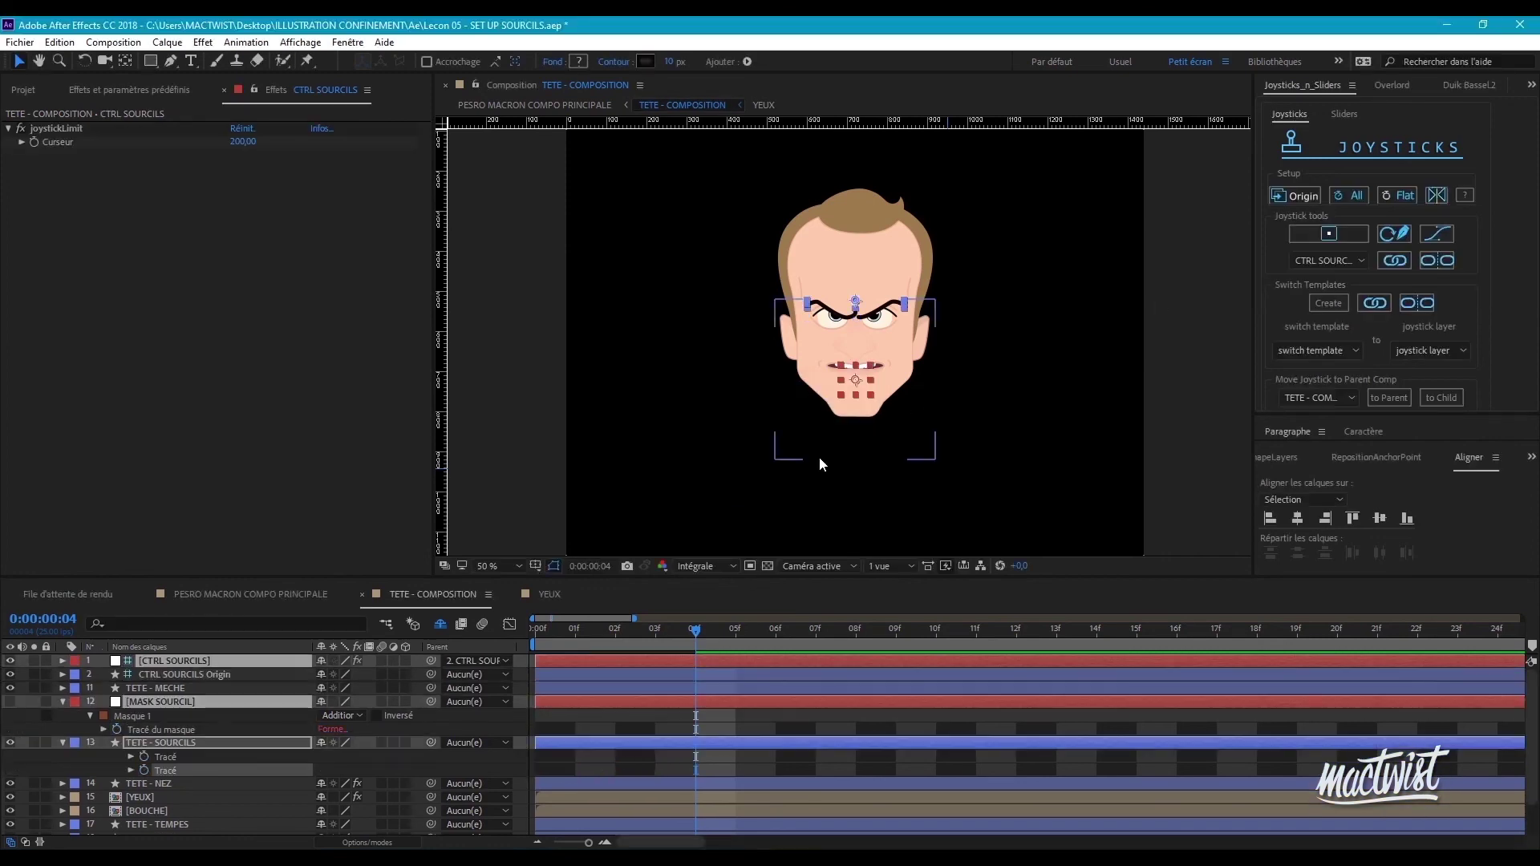
- Transfer the CTRL SOURCILS joystick to the parent composition PESRO MACRON COMPO PRINCIPALE
click(165, 675)
click(186, 650)
shift+click(199, 659)
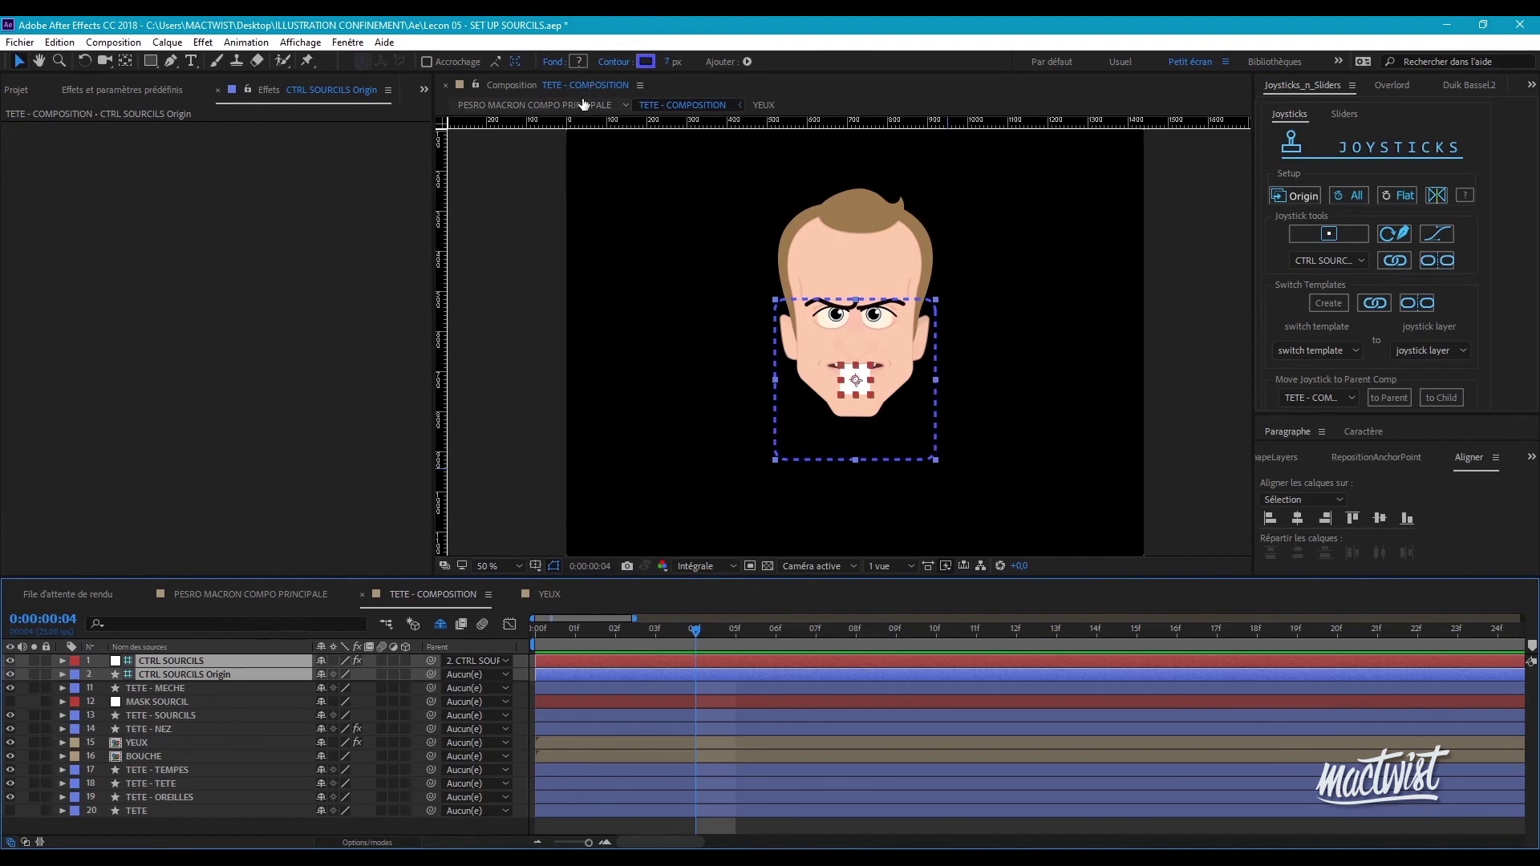
click(218, 661)
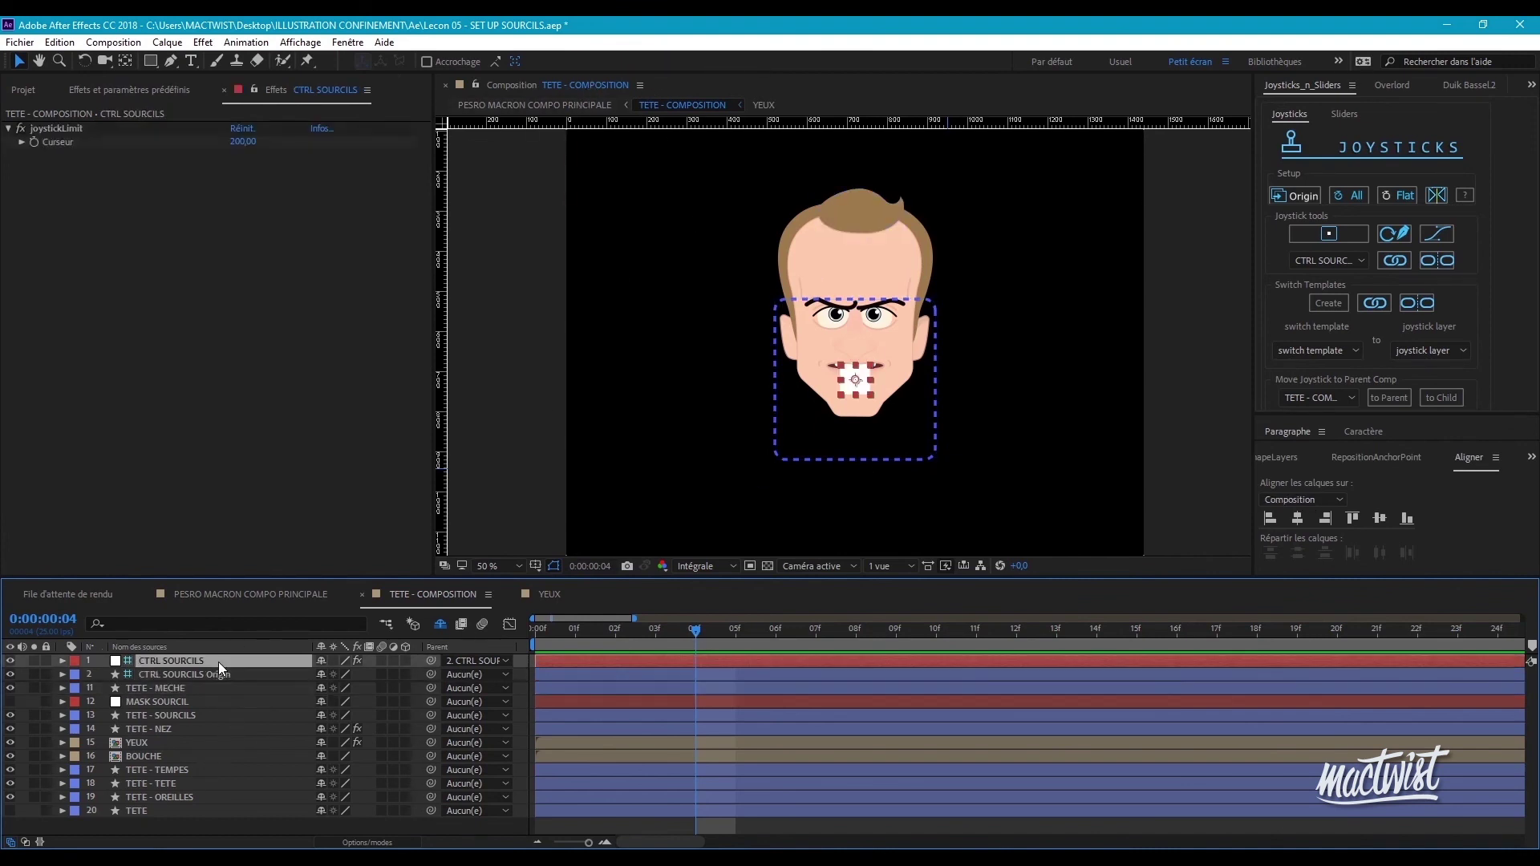
click(1292, 399)
click(1294, 414)
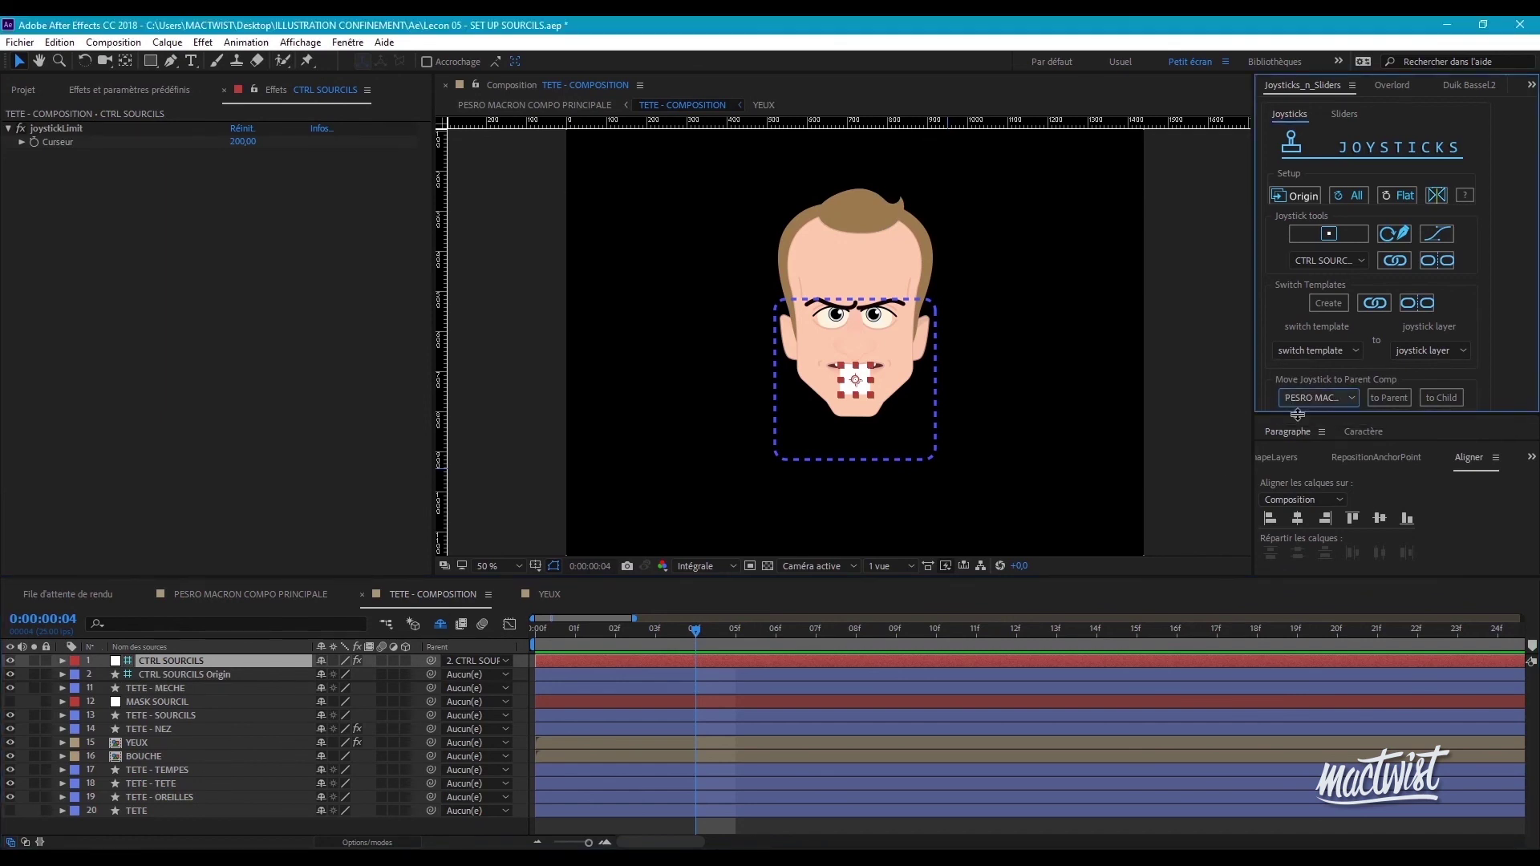
click(1390, 397)
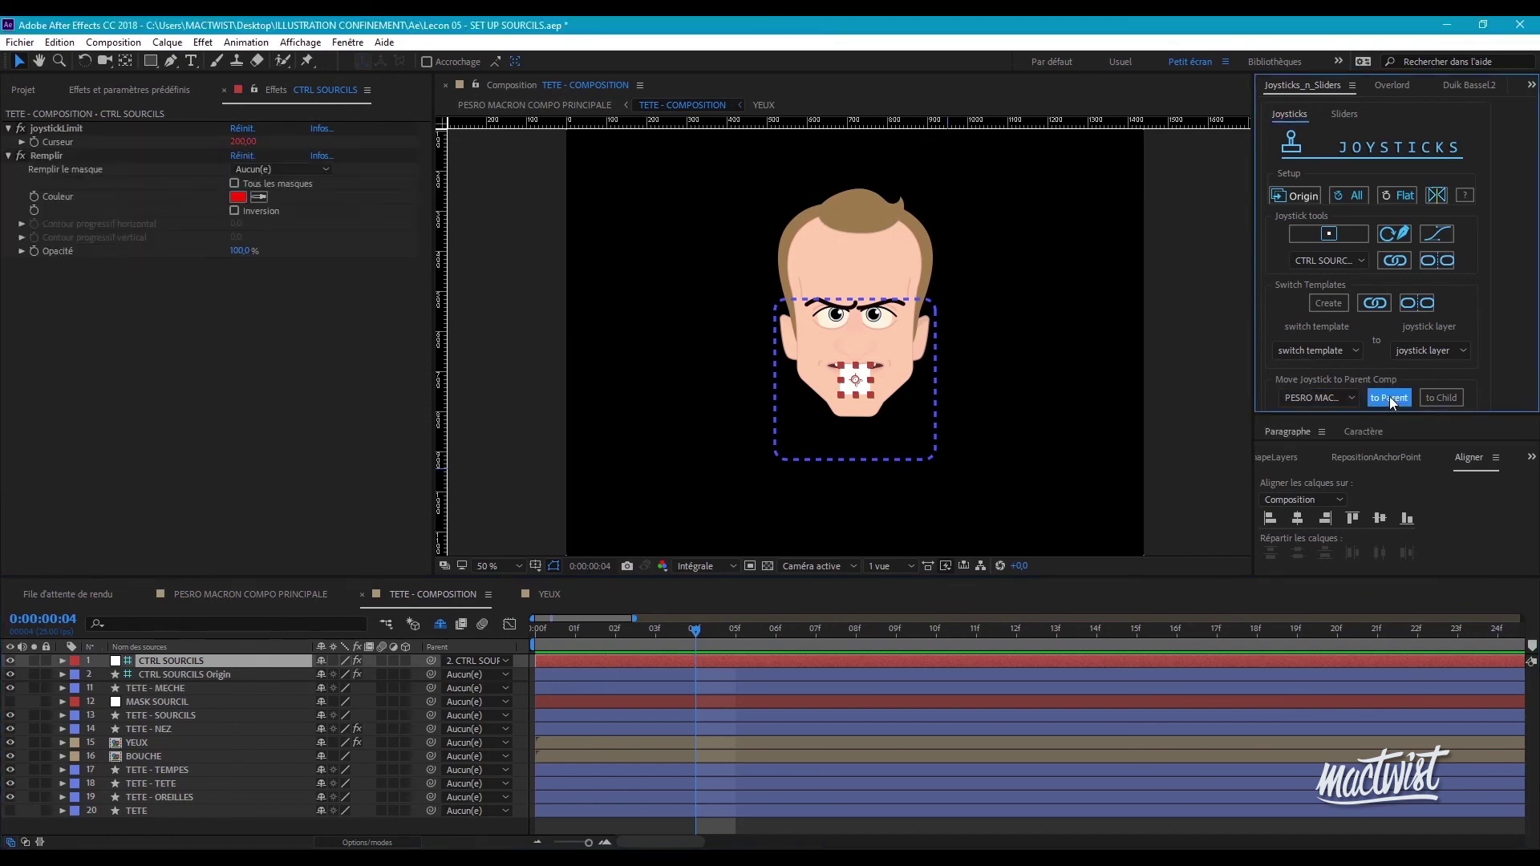
- Hide and lock the CTRL SOURCILS and CTRL SOURCILS Origin layers in TETE - COMPOSITION and make them shy
shift+click(200, 673)
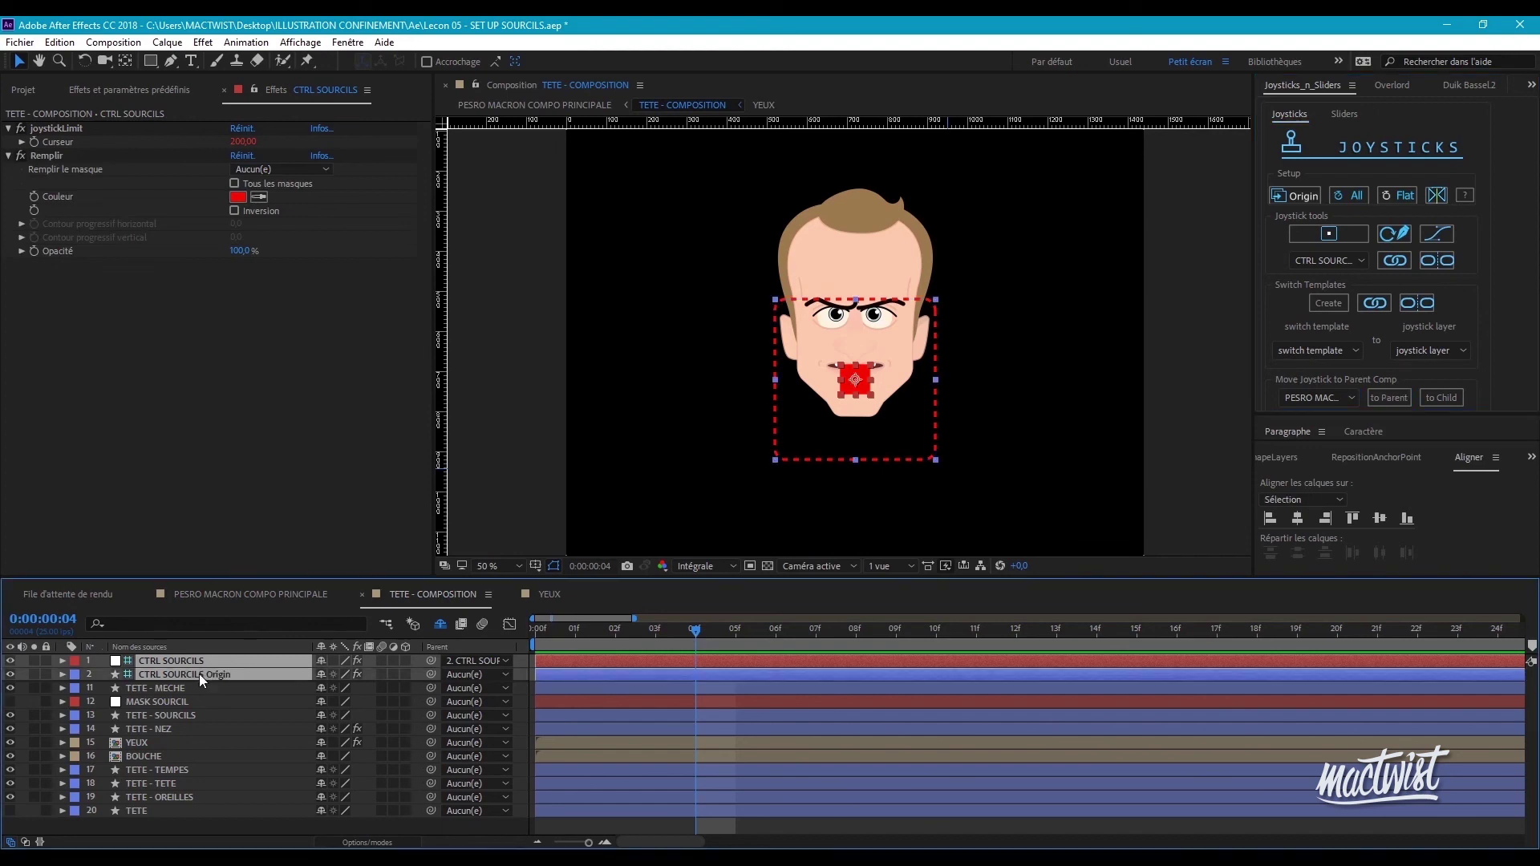
click(12, 674)
click(46, 674)
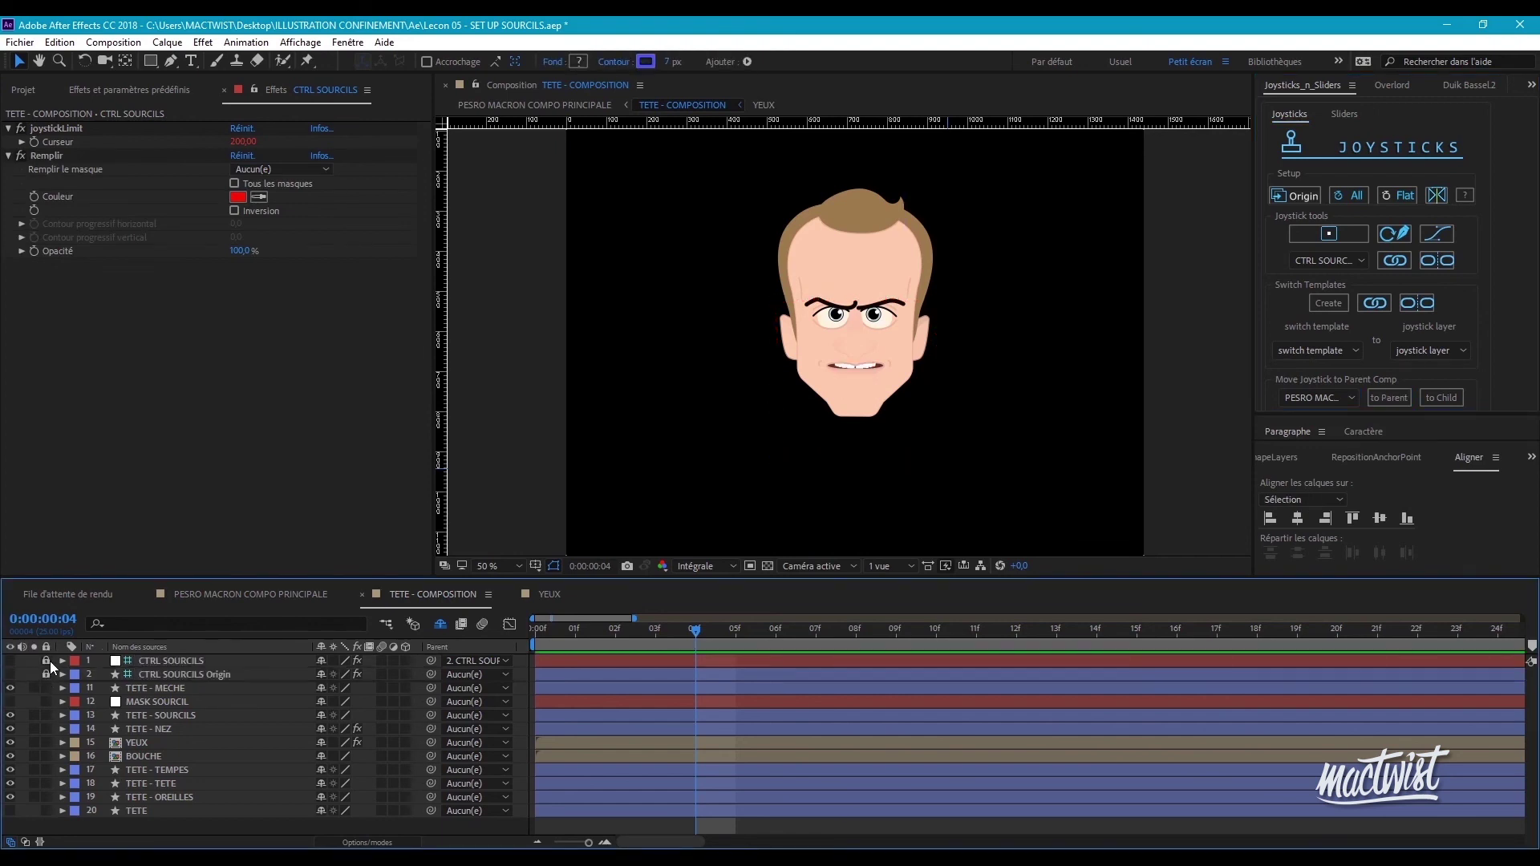
click(320, 661)
click(320, 661)
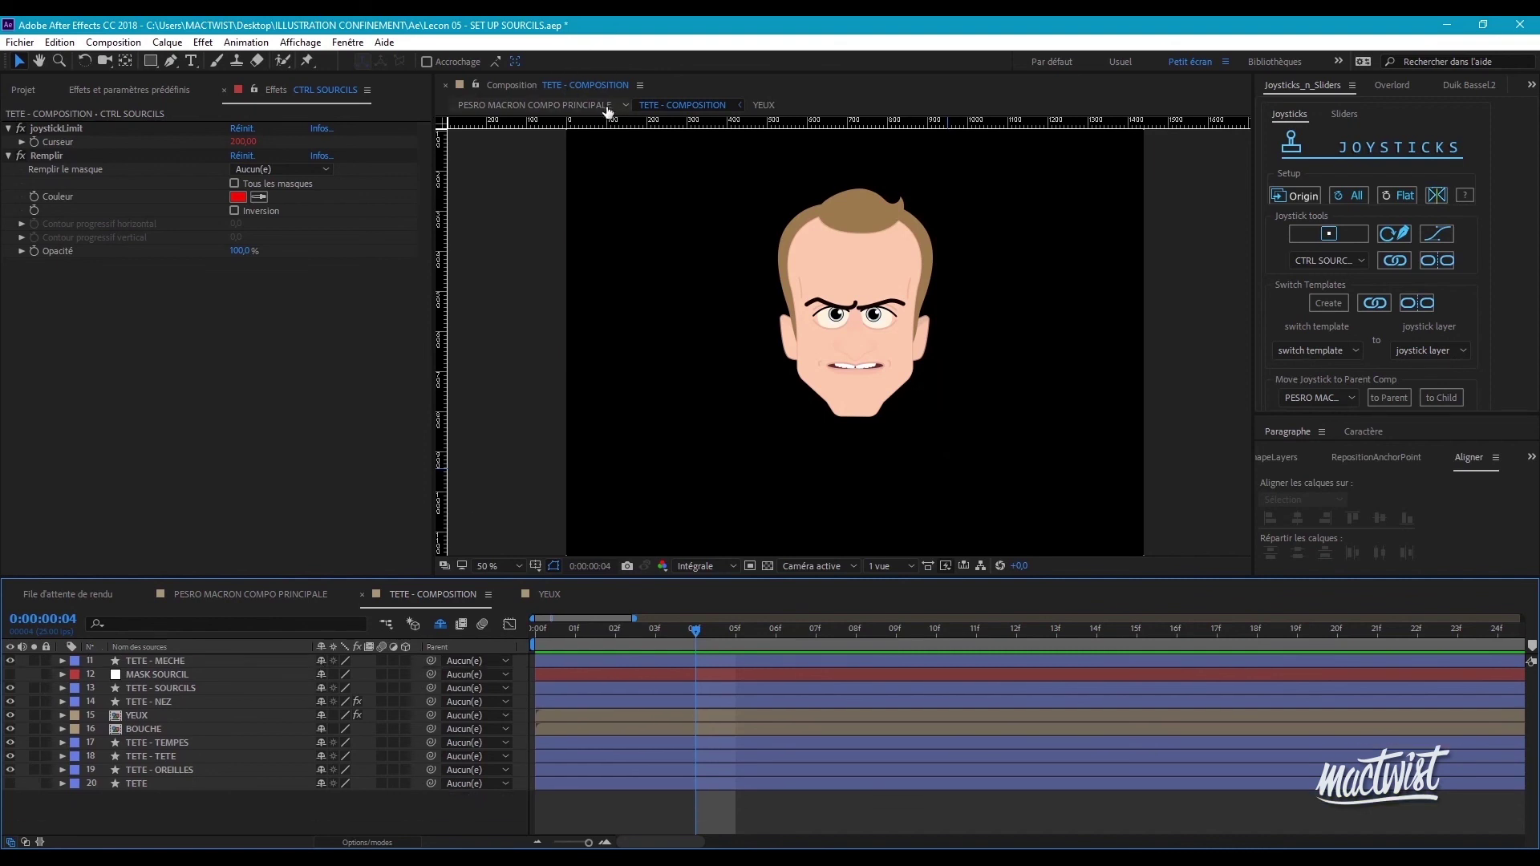
- In PESRO MACRON COMPO PRINCIPALE, scale CTRL SOURCILS Origin to 40% and place it beside the head, opposite the eye controllers
click(607, 107)
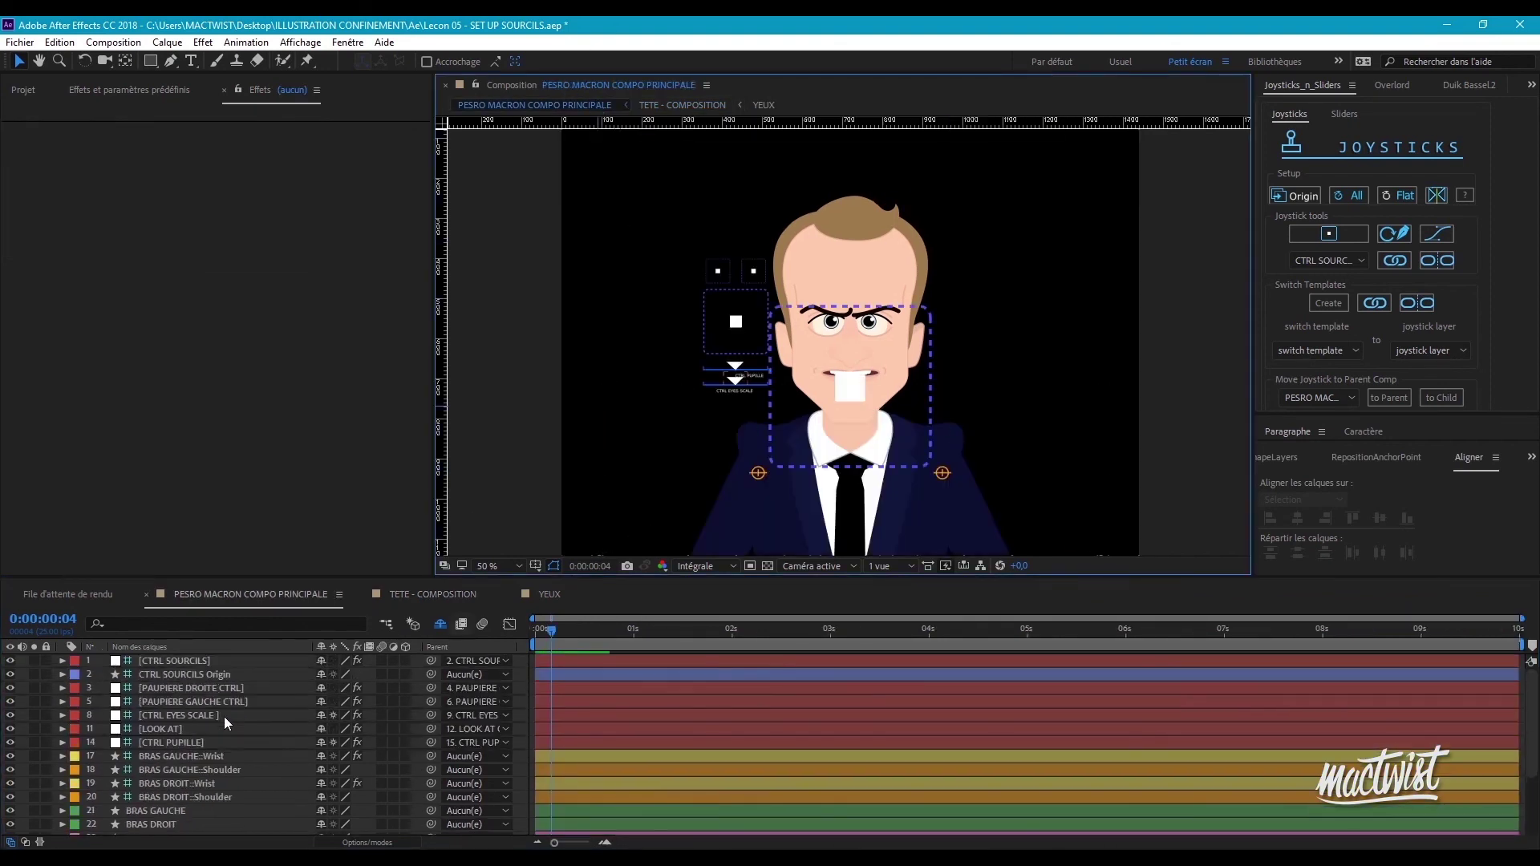
click(186, 661)
click(185, 674)
key(s)
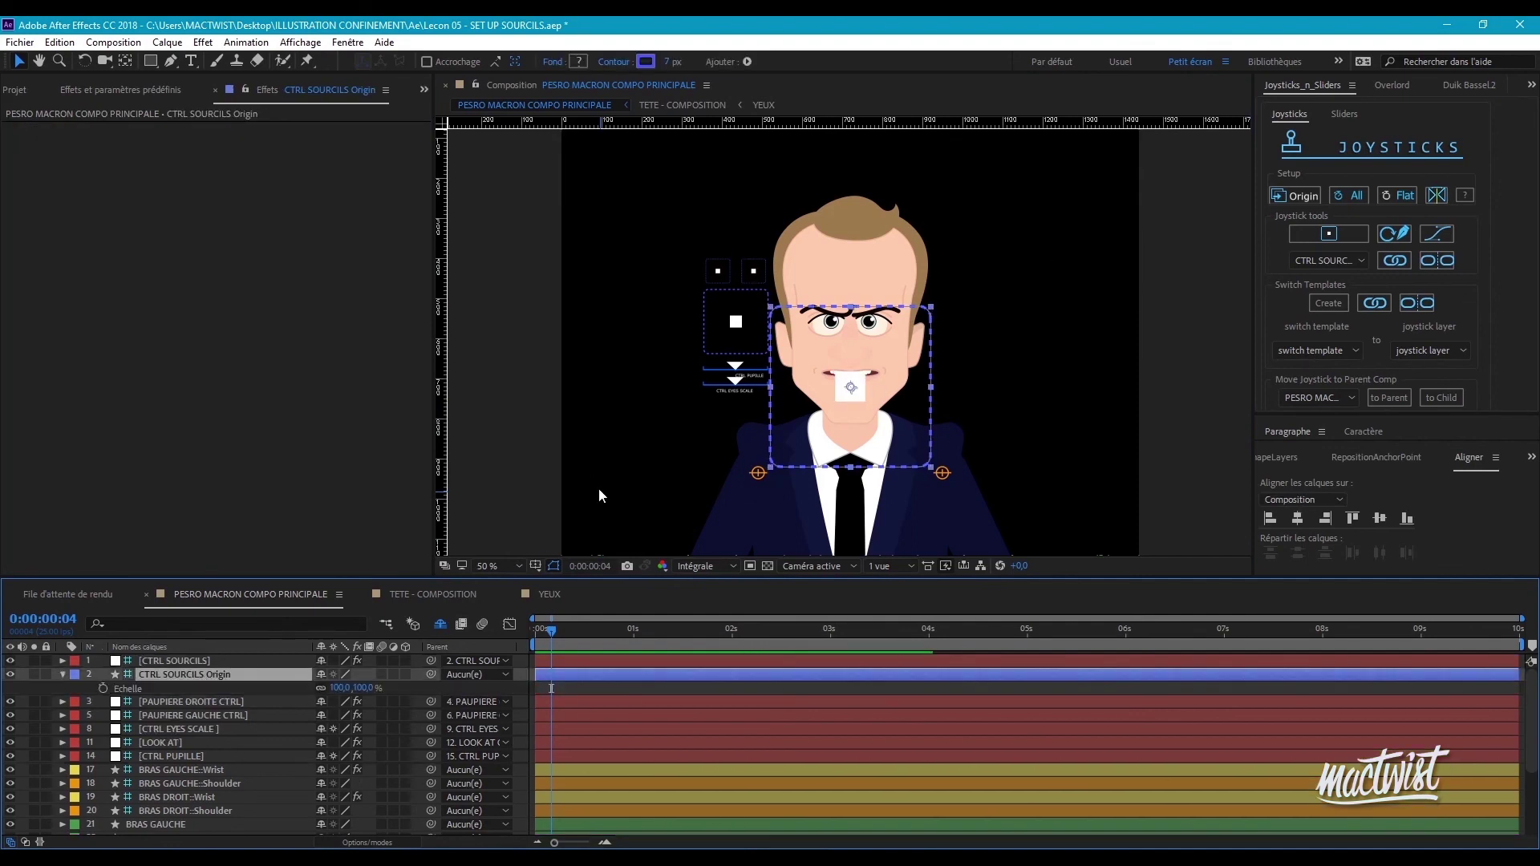
text(40)
key(Return)
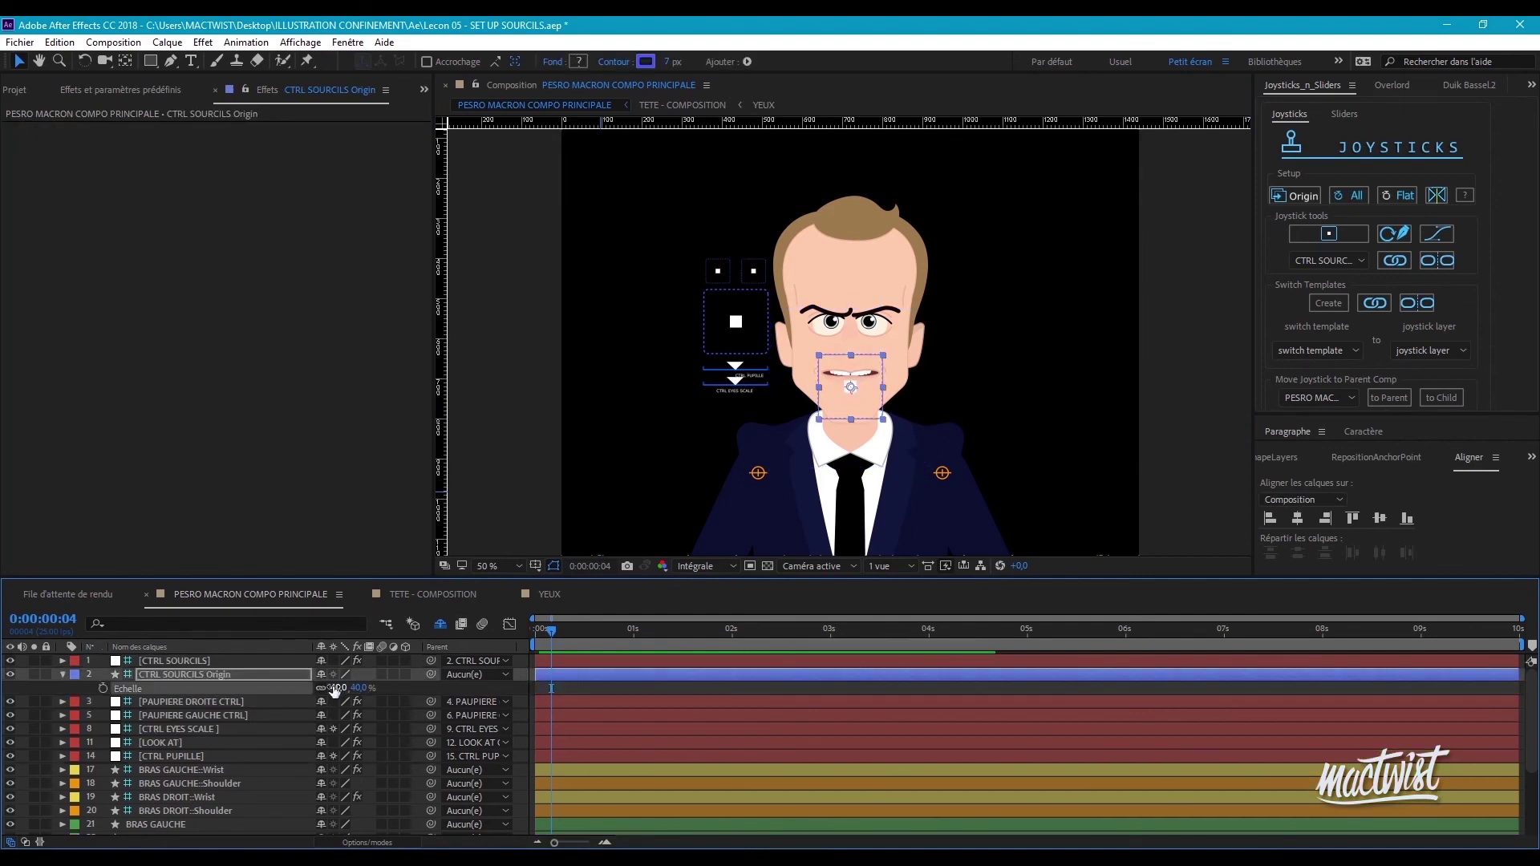
drag(874, 380, 979, 324)
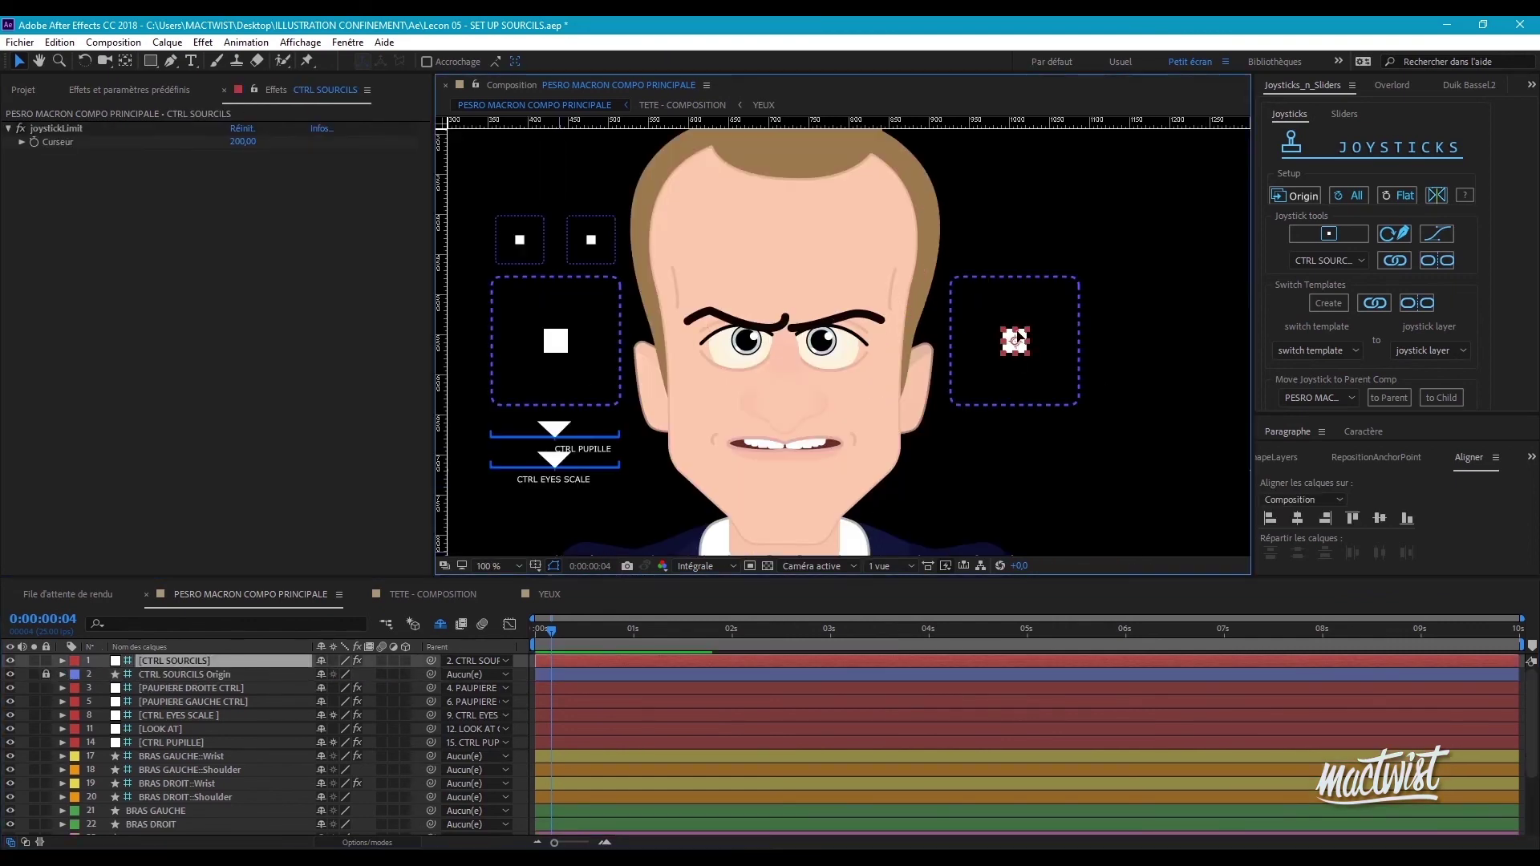
- Test the eyebrow rig by shifting the CTRL SOURCILS joystick off centre, and reset its position to 0,0
mouse_move(1020, 343)
mouse_down()
mouse_move(1021, 302)
mouse_move(972, 346)
mouse_move(1008, 372)
mouse_move(1067, 347)
mouse_move(1018, 296)
mouse_move(969, 331)
mouse_move(997, 341)
mouse_up()
click(203, 660)
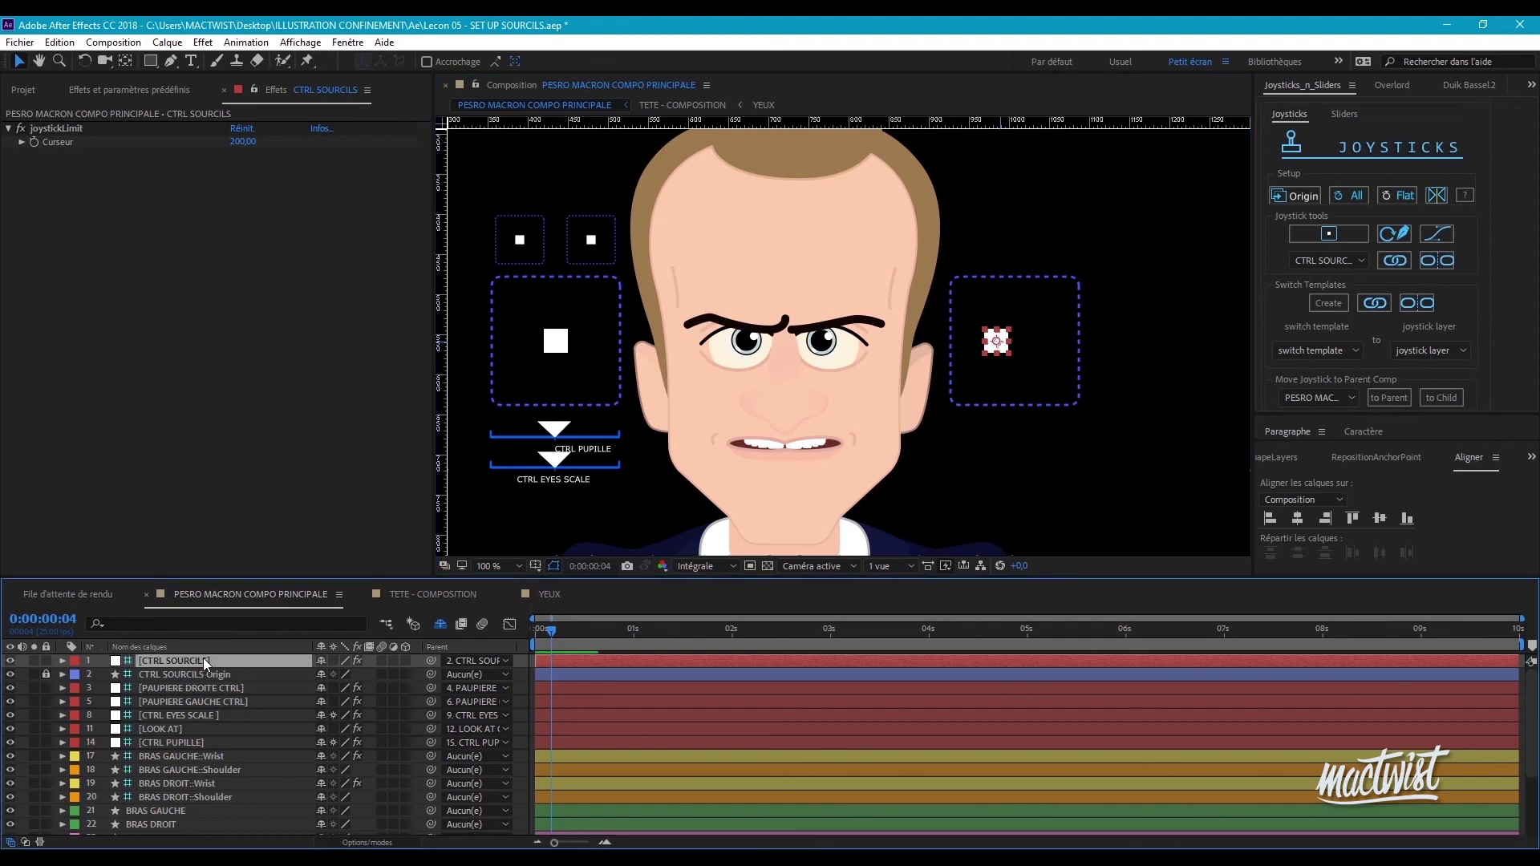
key(p)
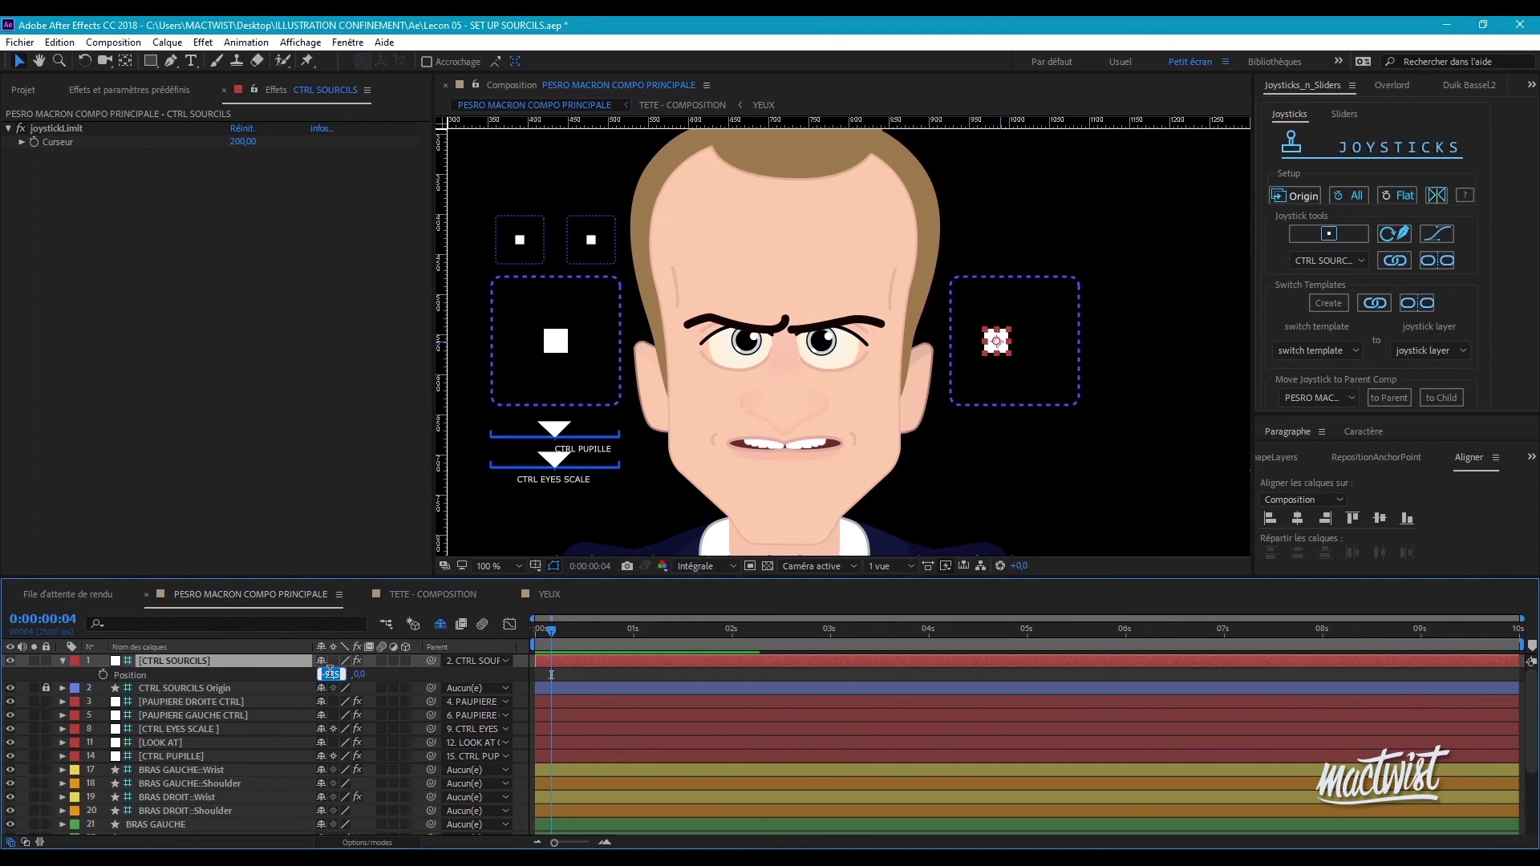
text(00)
key(Return)
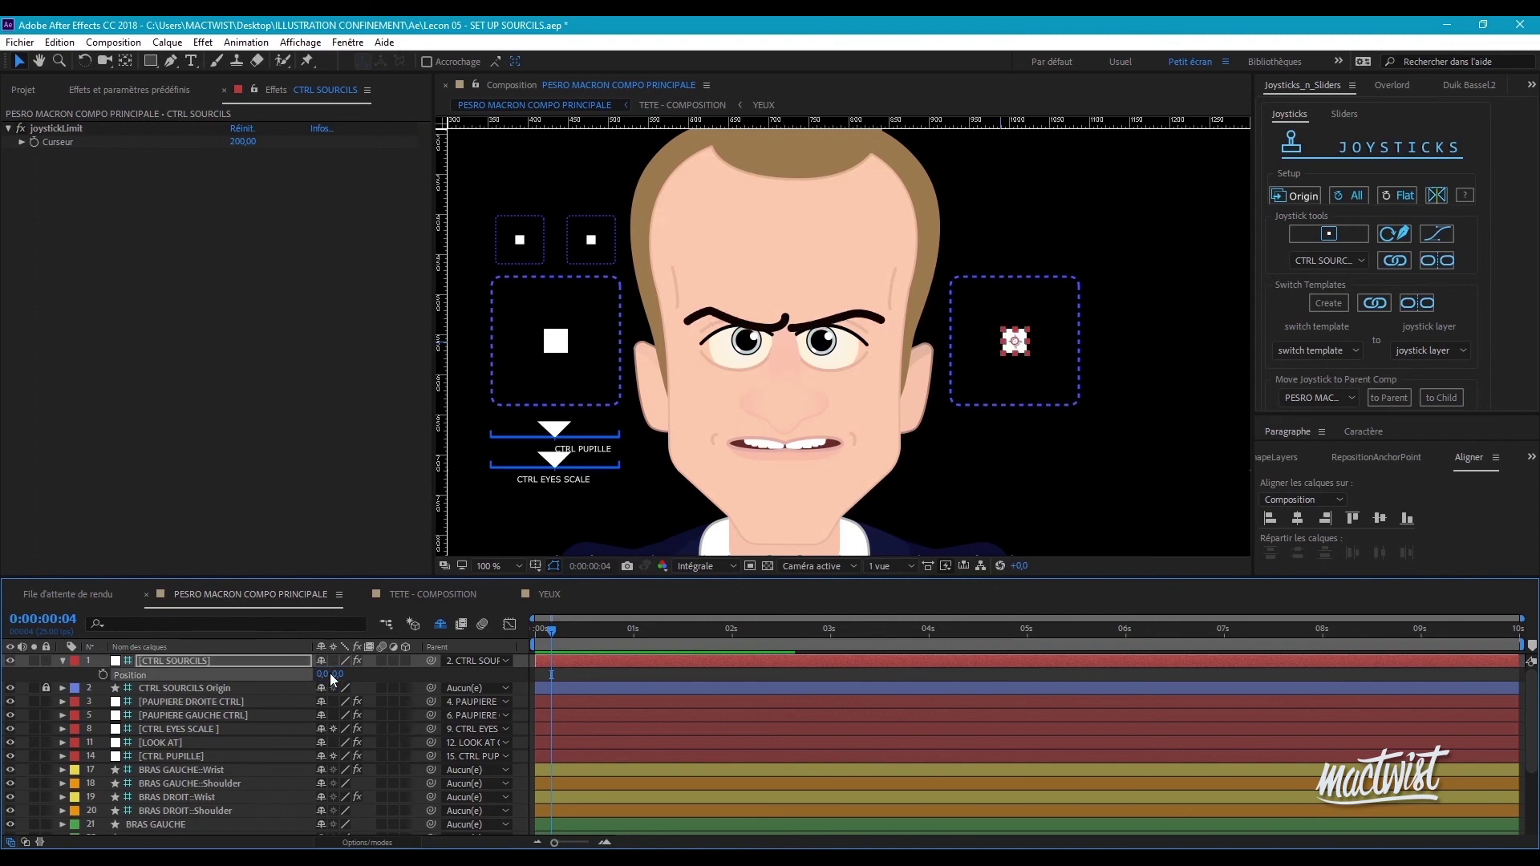
- Deselect the CTRL SOURCILS layer and collapse its joystickLimit effect and its layer properties
click(392, 676)
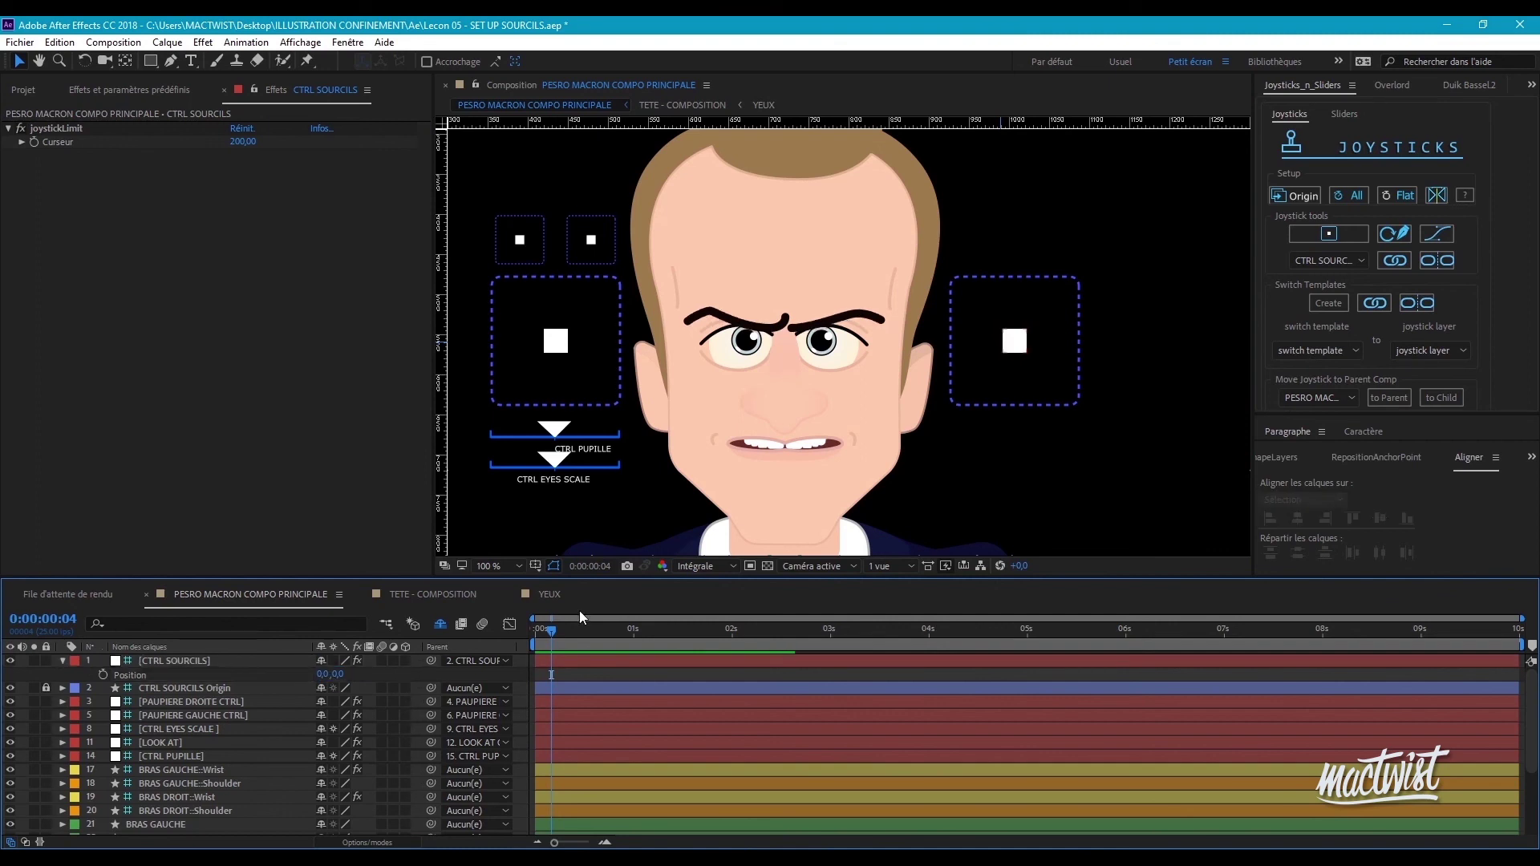
click(9, 129)
click(62, 661)
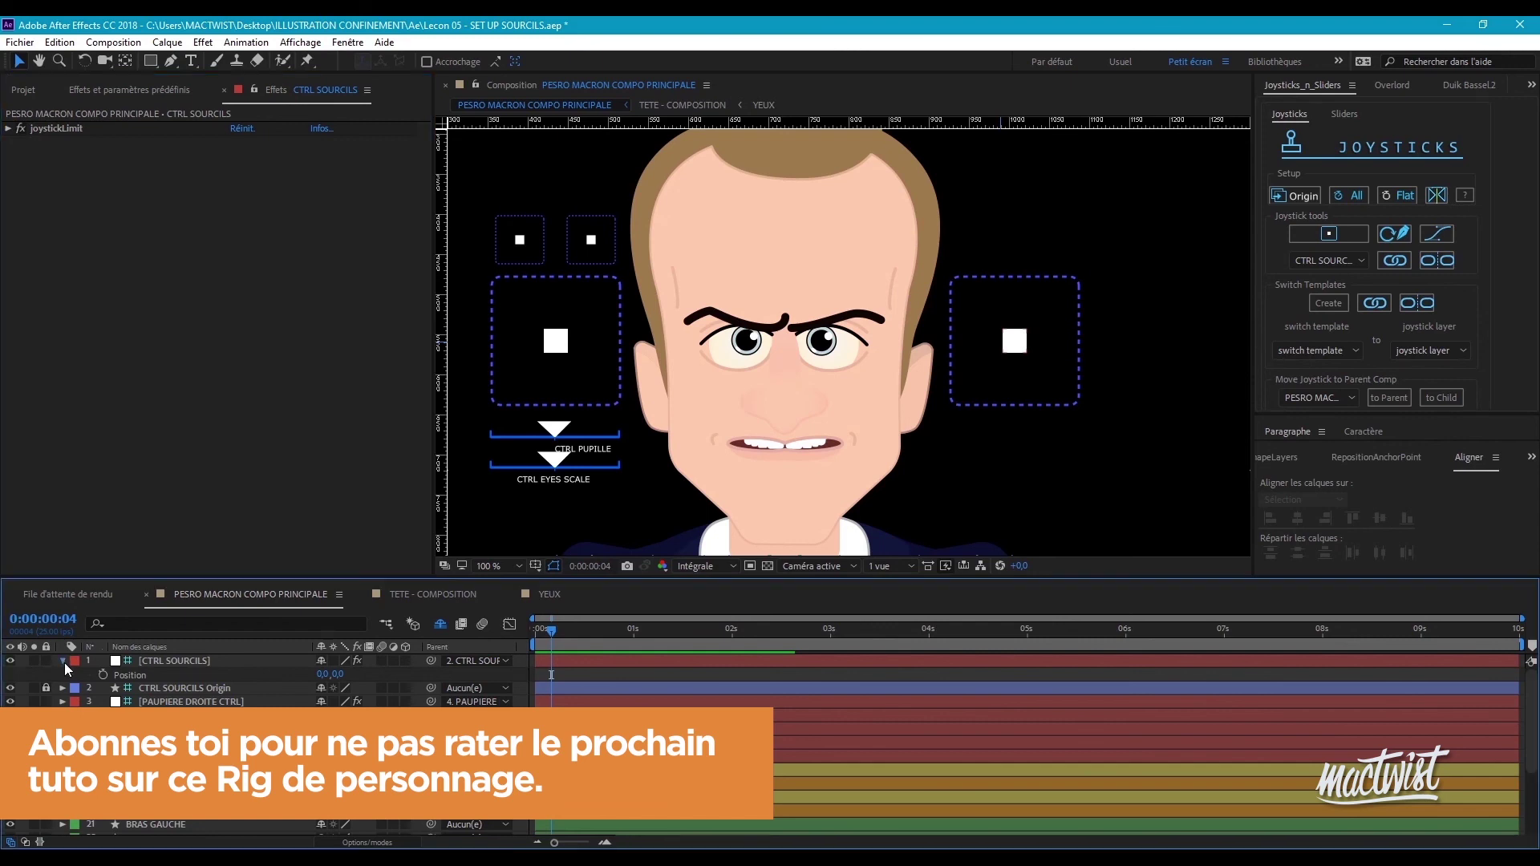